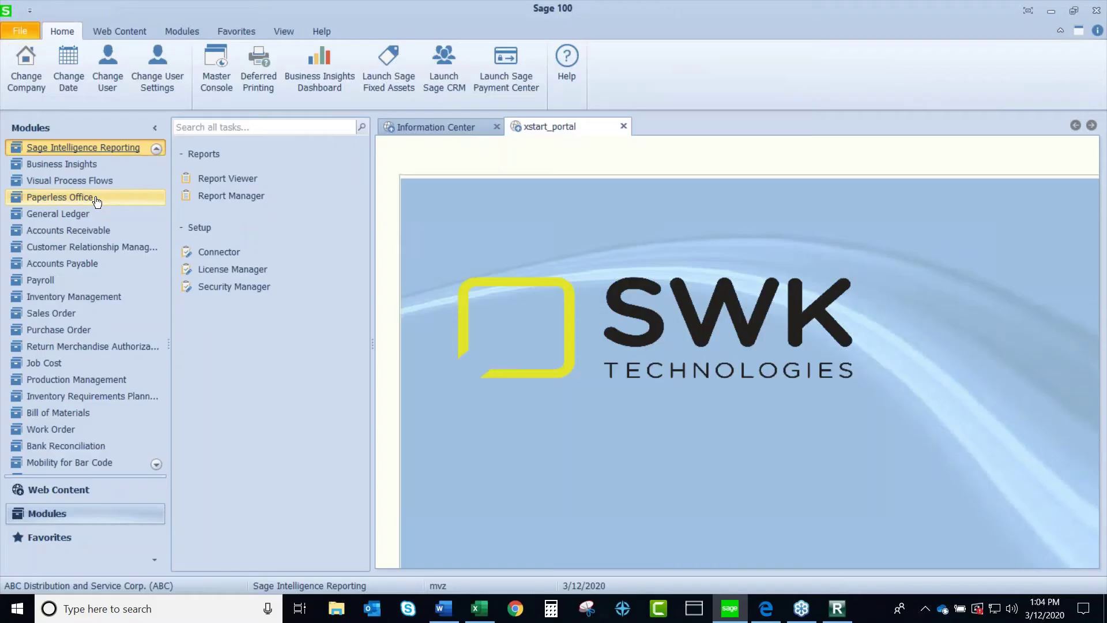
- Scroll the Sage 100 Modules list to show Sage Intelligence Reporting's task list
scroll(85, 173, "up", 1)
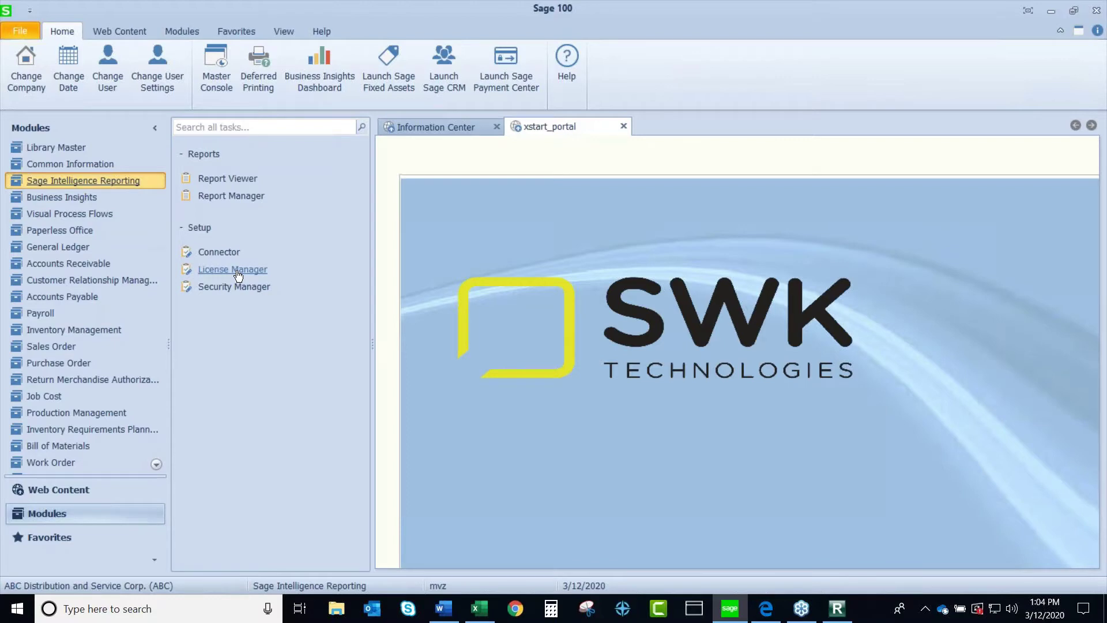
- Scroll down the Intelligence Reporting task list to bring License Manager under Setup into view
scroll(86, 306, "down", 1)
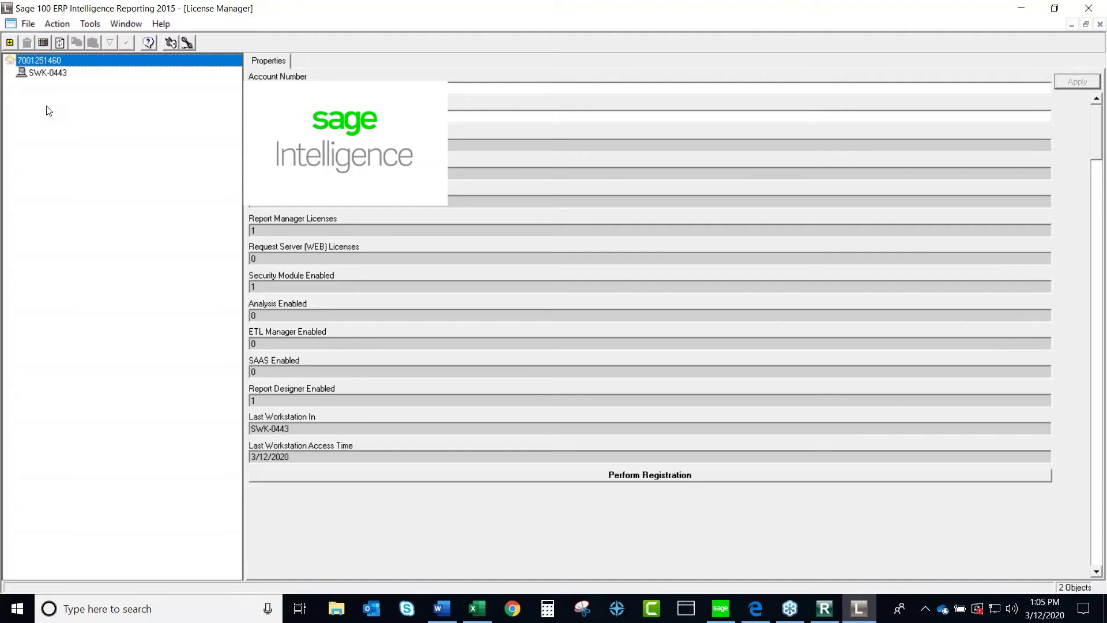
- Review workstation SWK-0443's Administrator (ADM) license, then close License Manager without changes
left_click(54, 74)
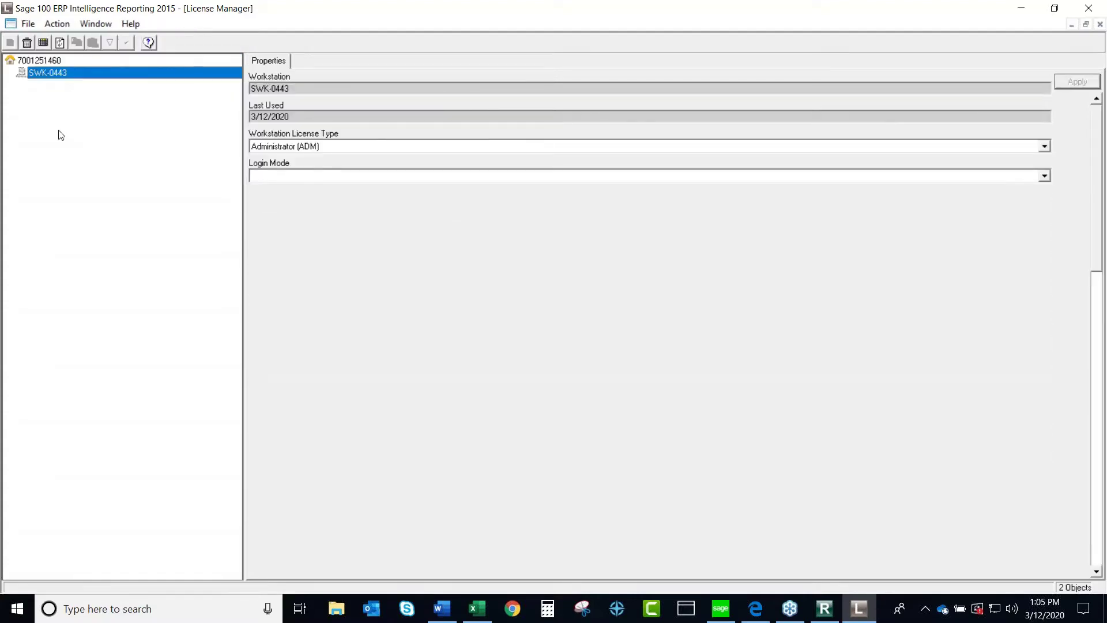
left_click(51, 77)
right_click(52, 77)
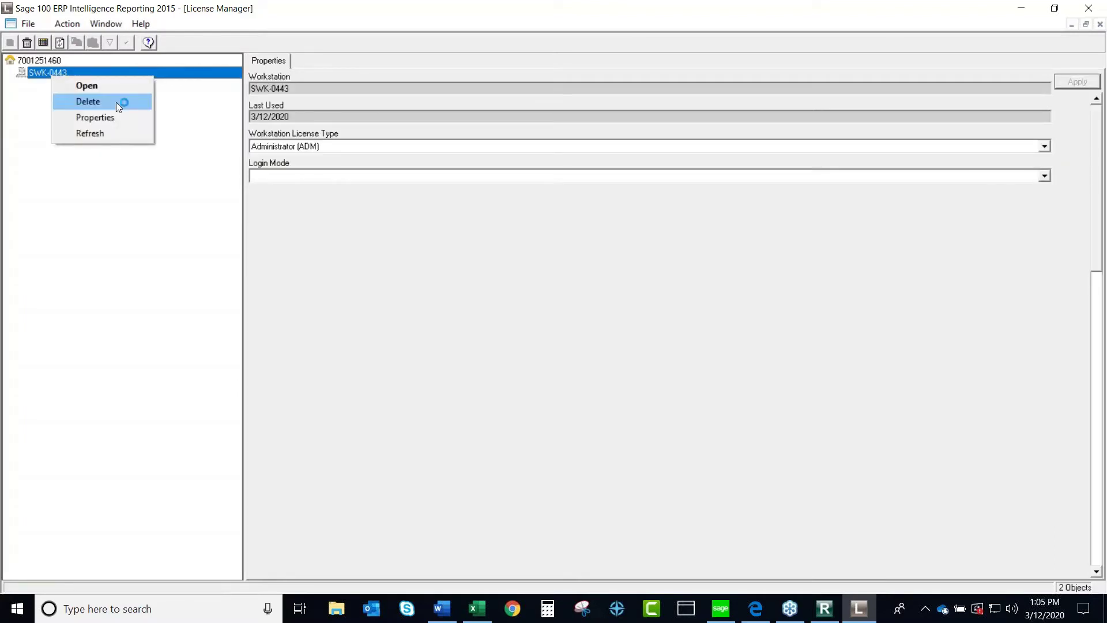
left_click(178, 215)
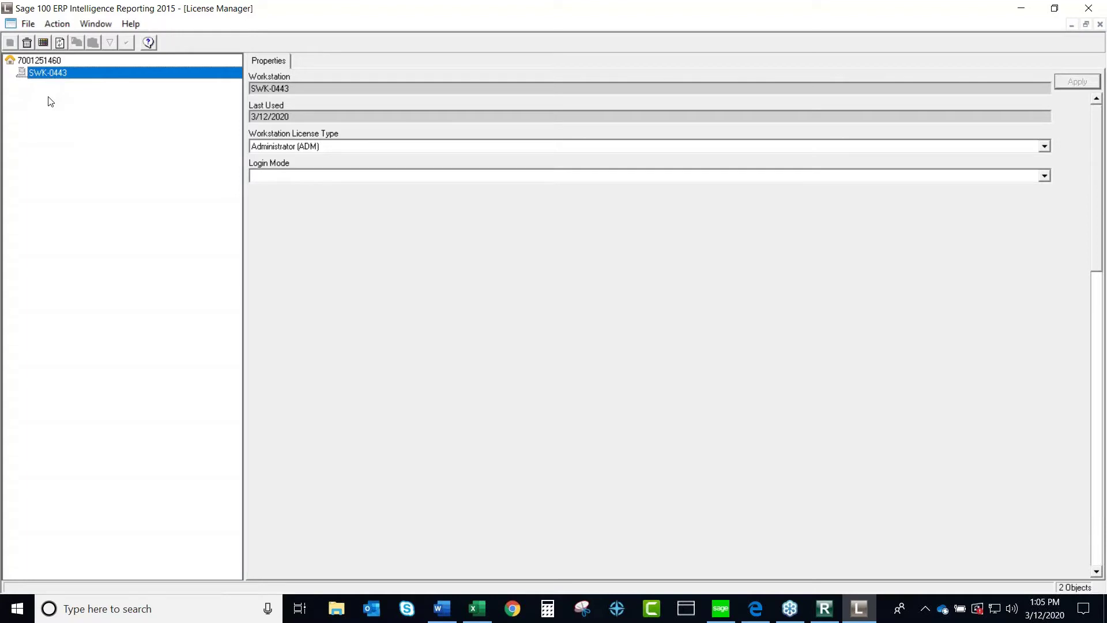
left_click(1089, 9)
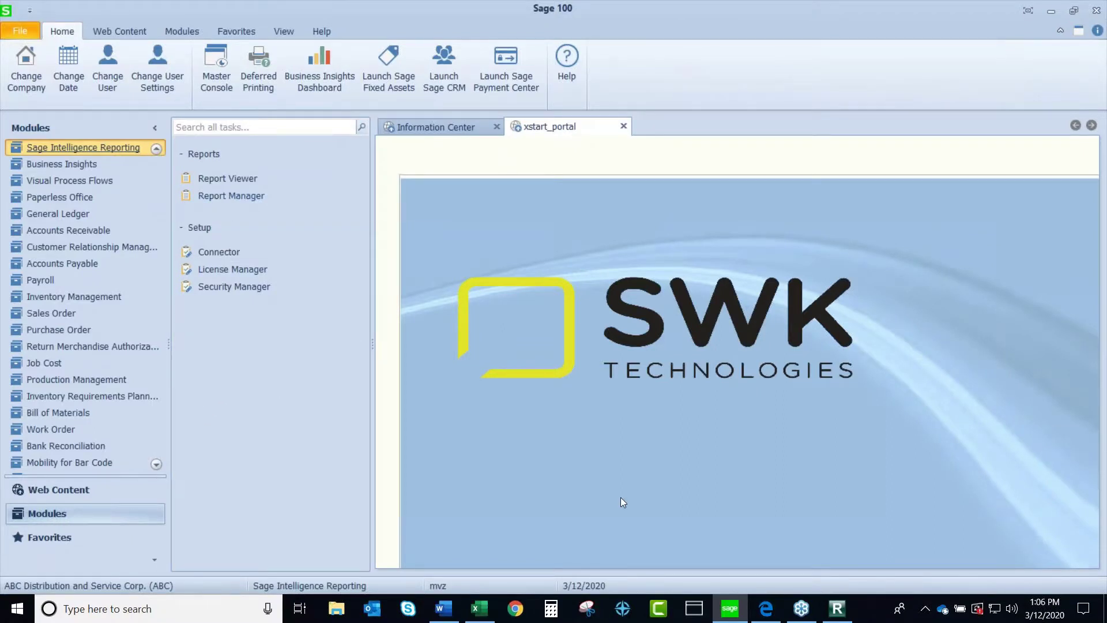
- In Report Manager, view Financial Report Designer 1-1's description noting it must be copied before editing
left_click(837, 613)
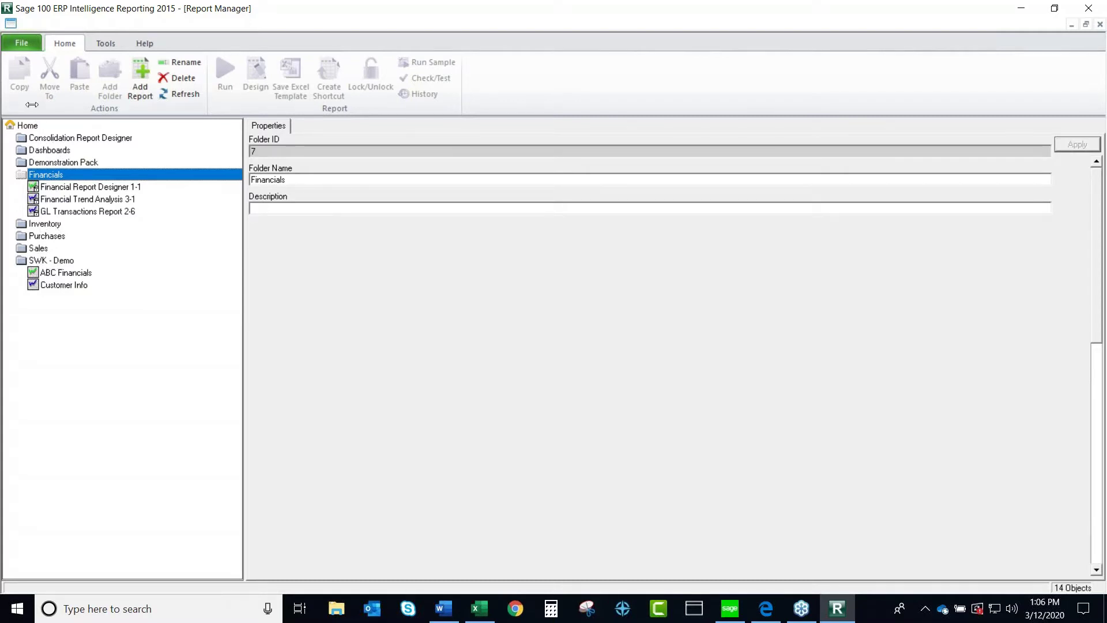
left_click(25, 126)
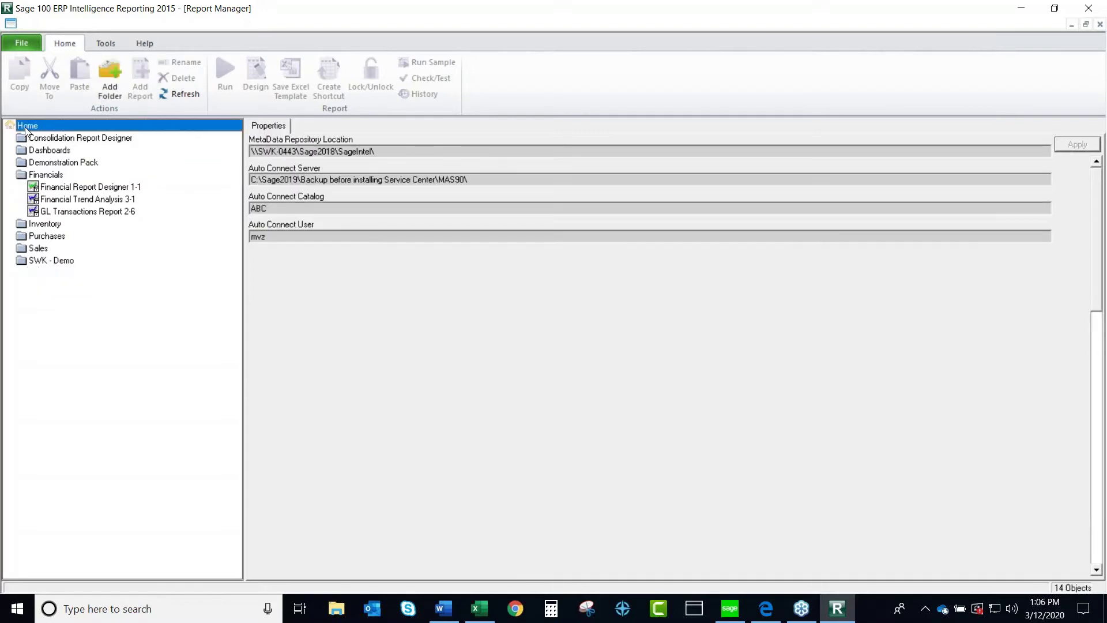
right_click(25, 127)
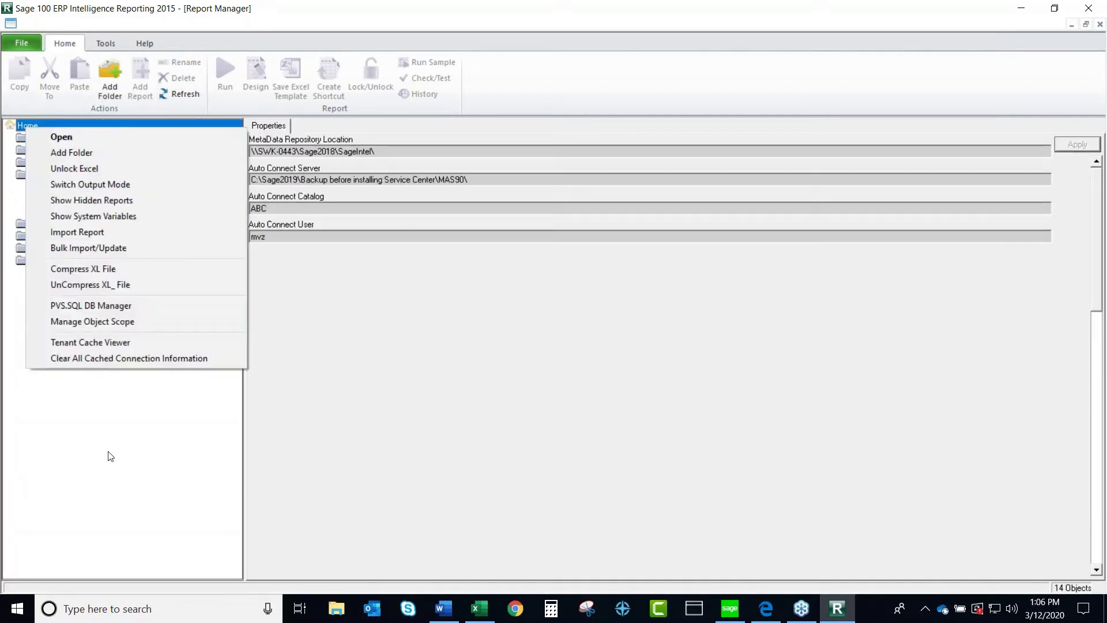
left_click(164, 456)
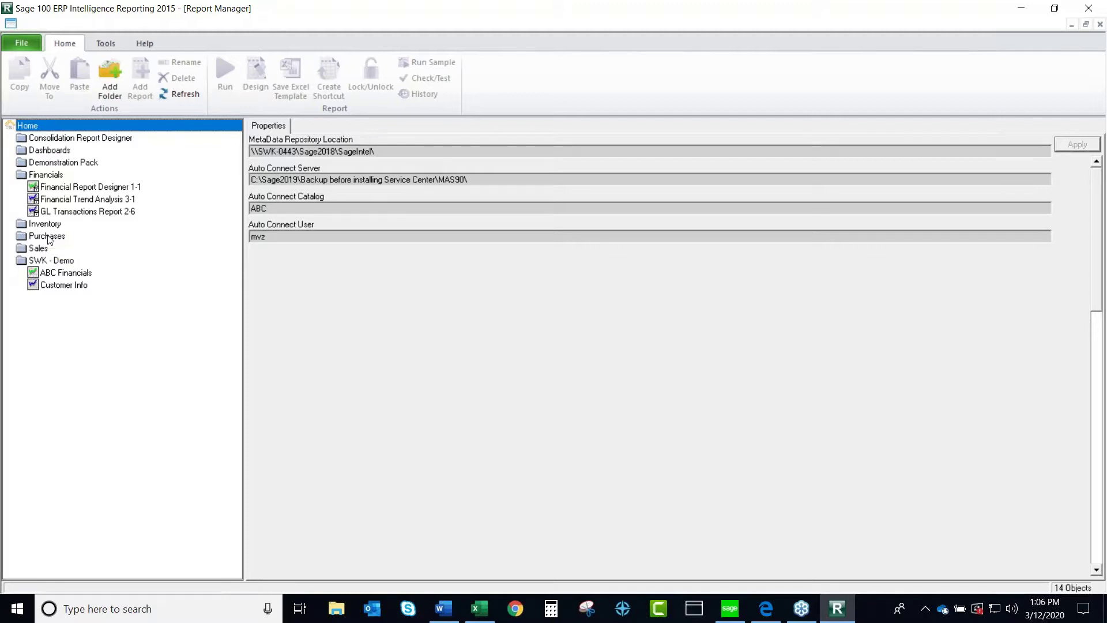
left_click(79, 191)
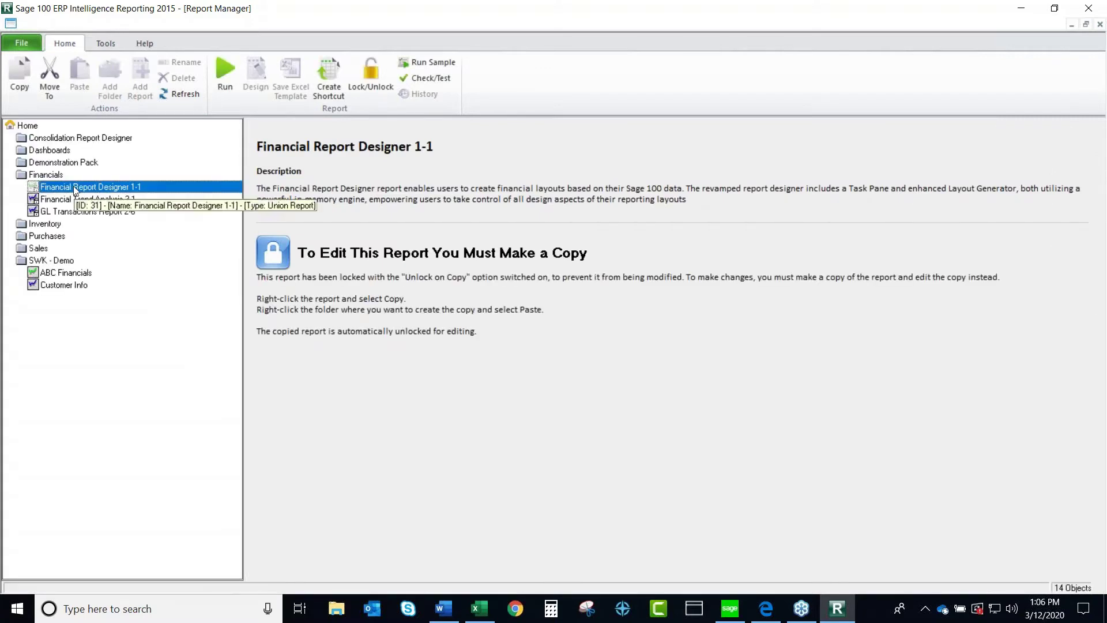
- Copy Financial Report Designer 1-1 and paste it into the SWK - Demo folder as report 108
right_click(74, 190)
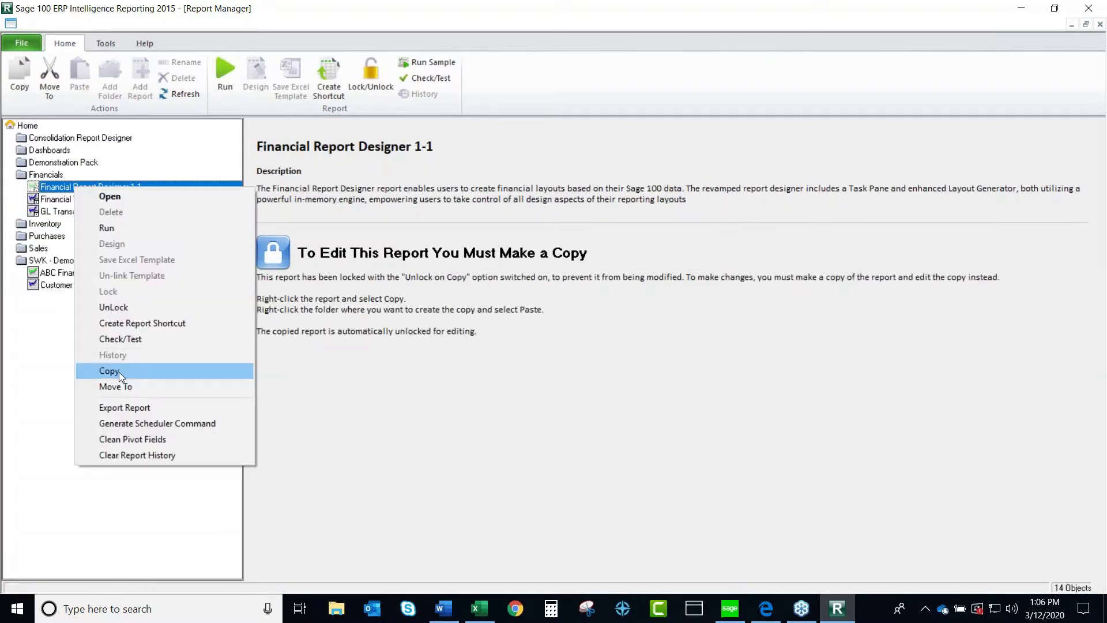
left_click(118, 372)
left_click(61, 262)
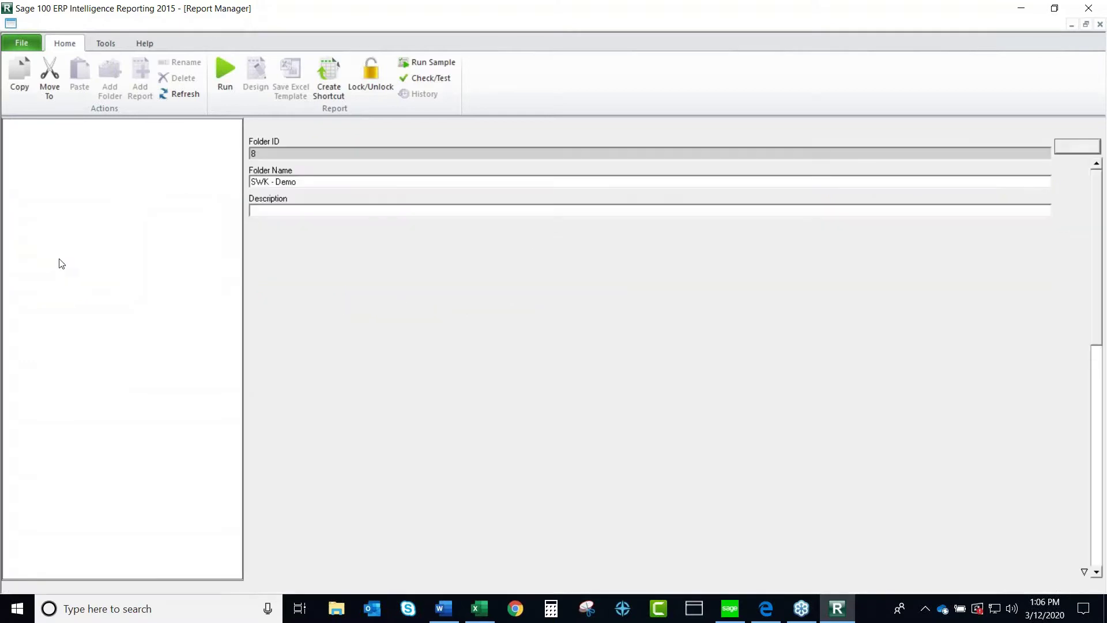
right_click(60, 260)
left_click(86, 332)
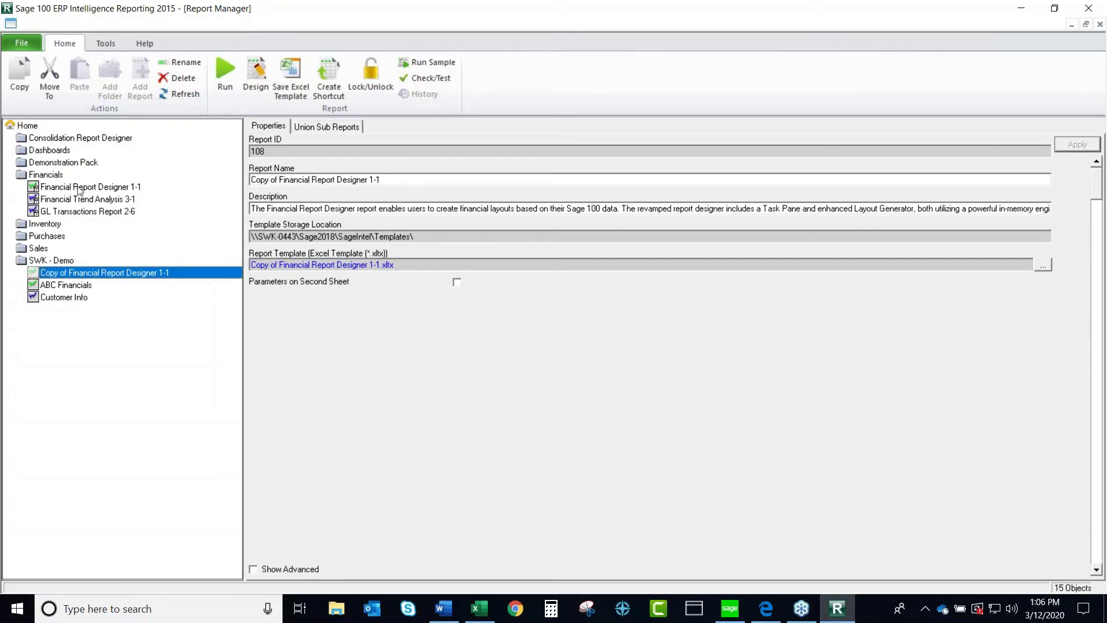
left_click(62, 275)
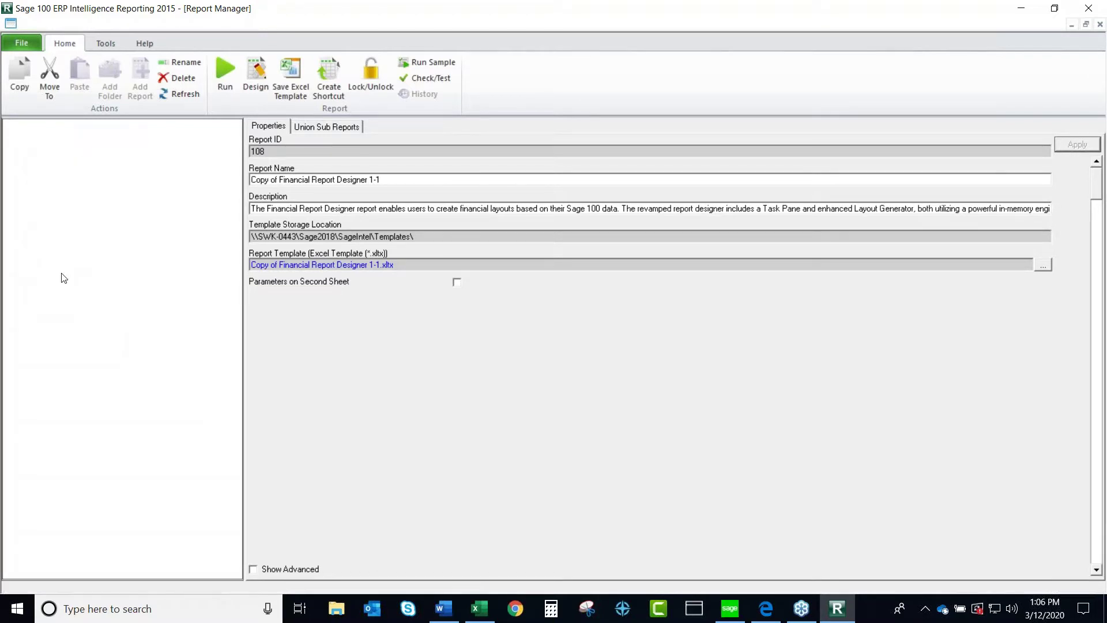
- Rename the copied report 108 to Demo, also renaming its template to Demo.xltx
right_click(63, 277)
left_click(98, 301)
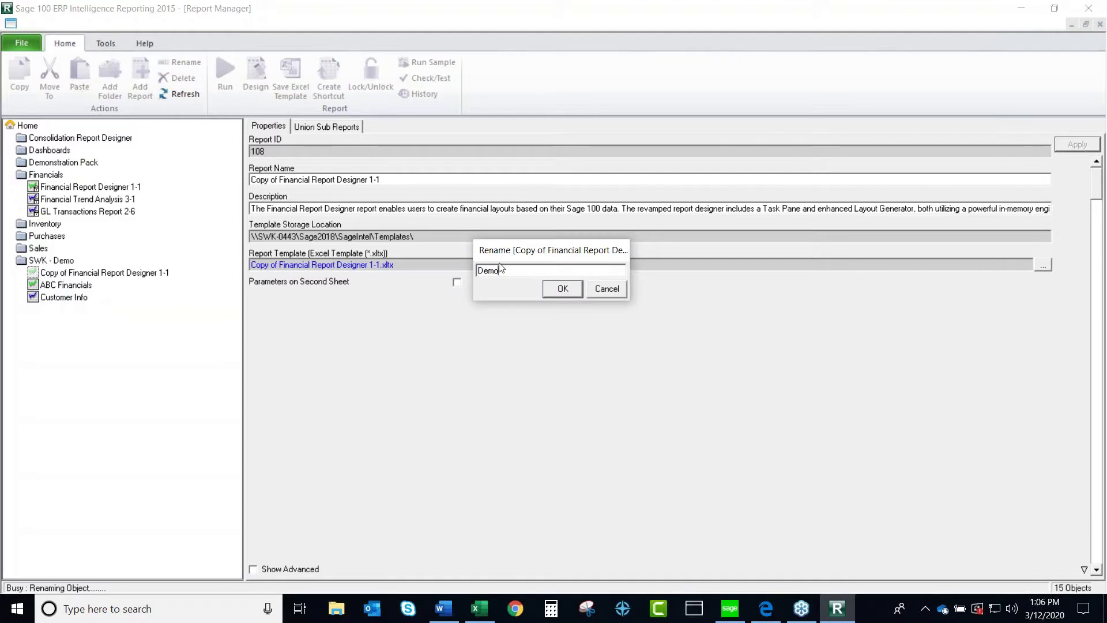
left_click(560, 295)
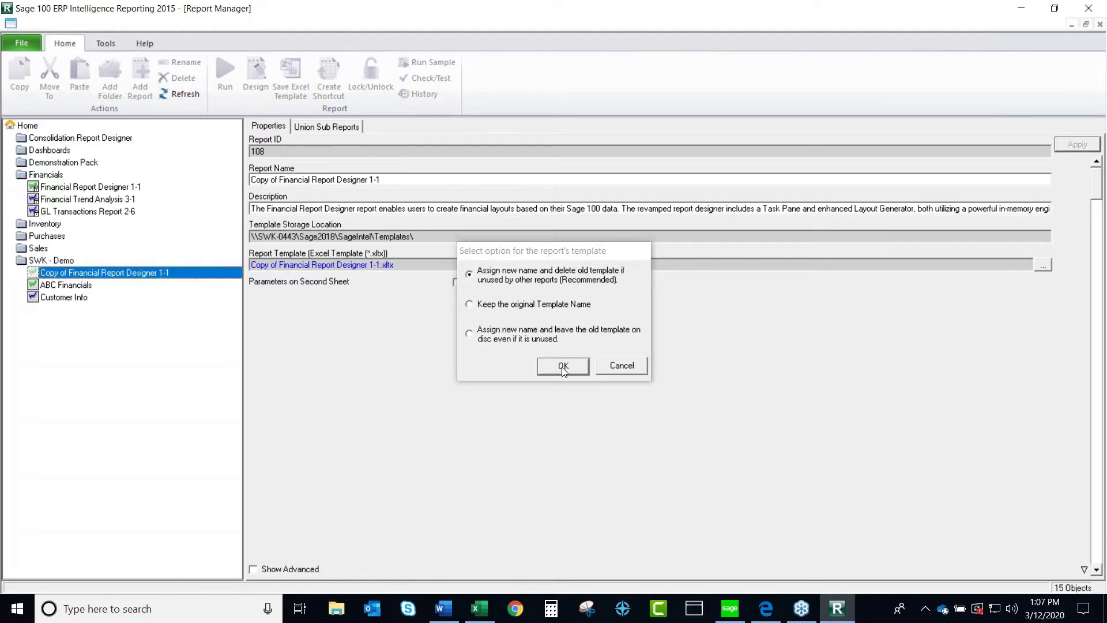
left_click(563, 367)
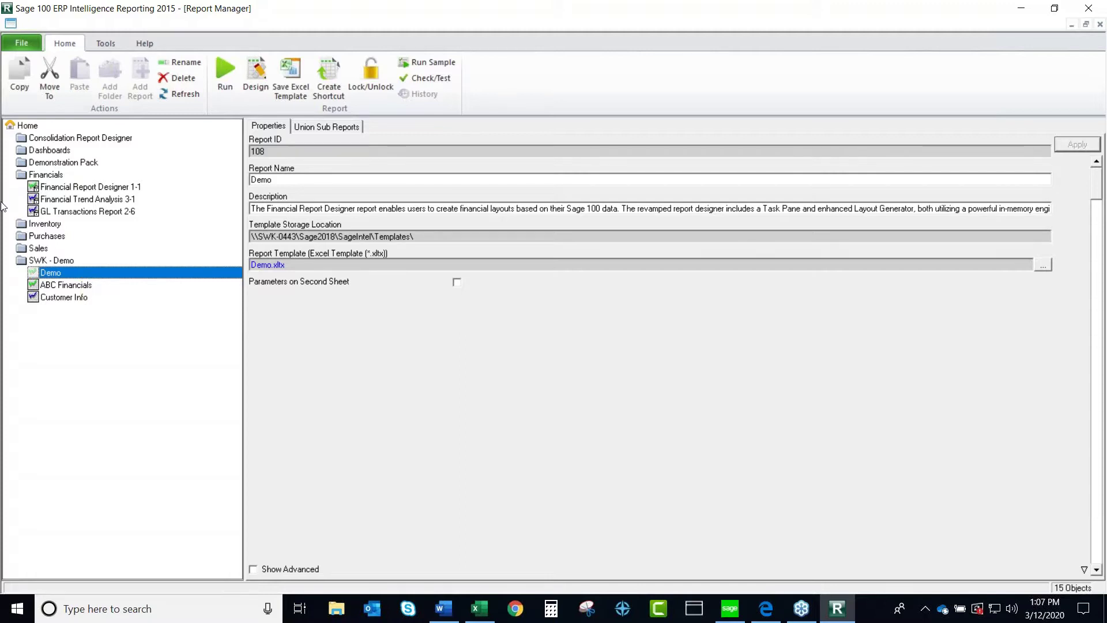
left_click(77, 295)
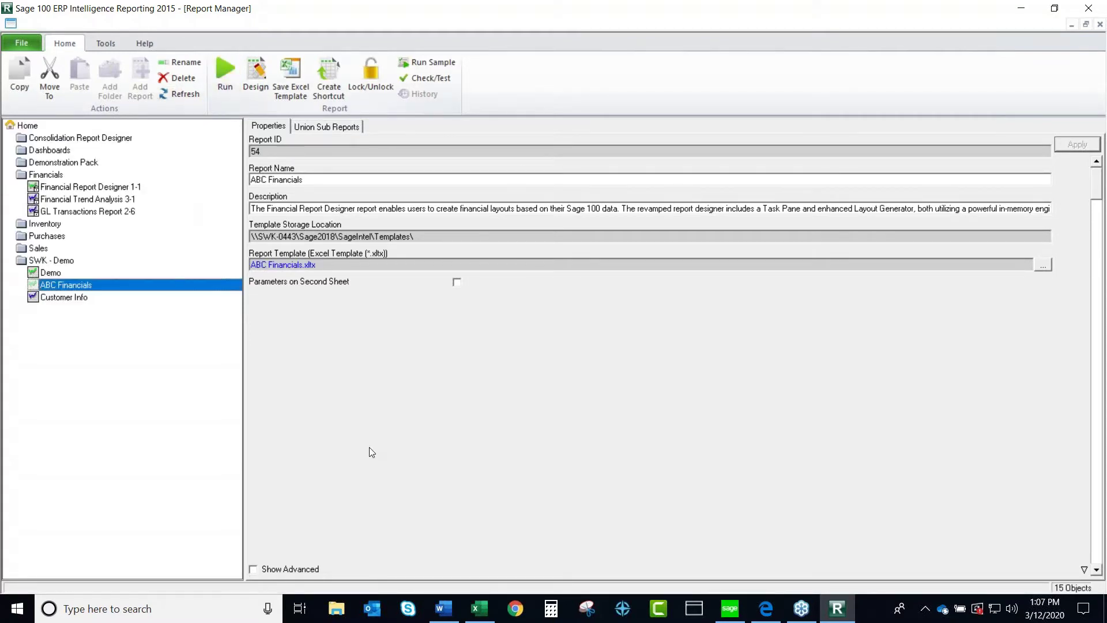
- Run the ABC Financials report to generate its Comparative Balance Sheets workbook in Excel
left_click(485, 613)
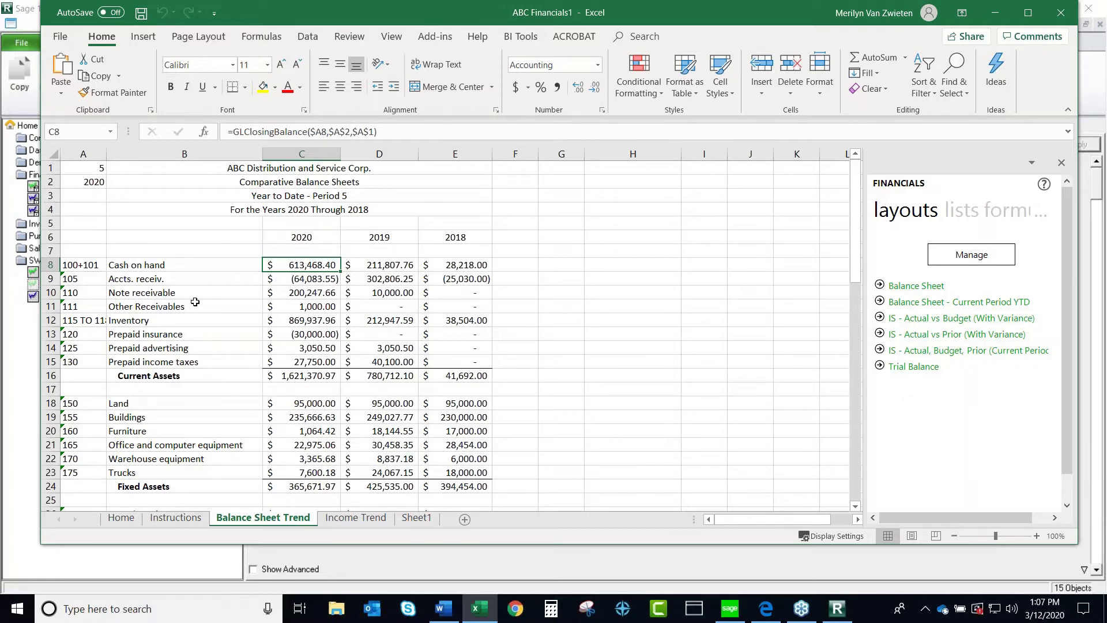
left_click(301, 237)
left_click(379, 237)
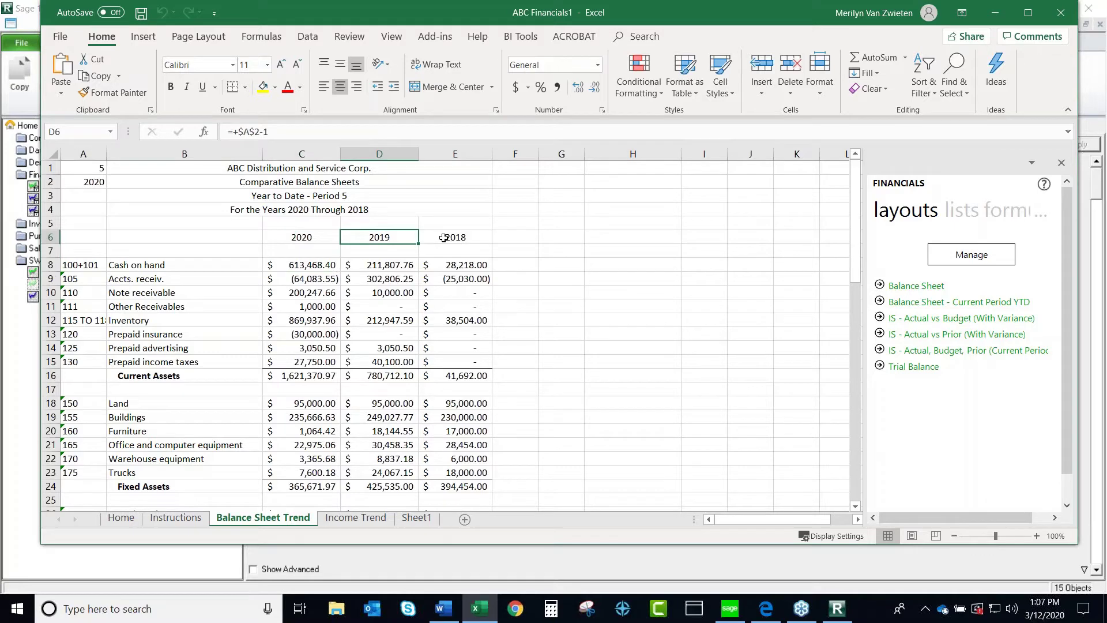
left_click(444, 237)
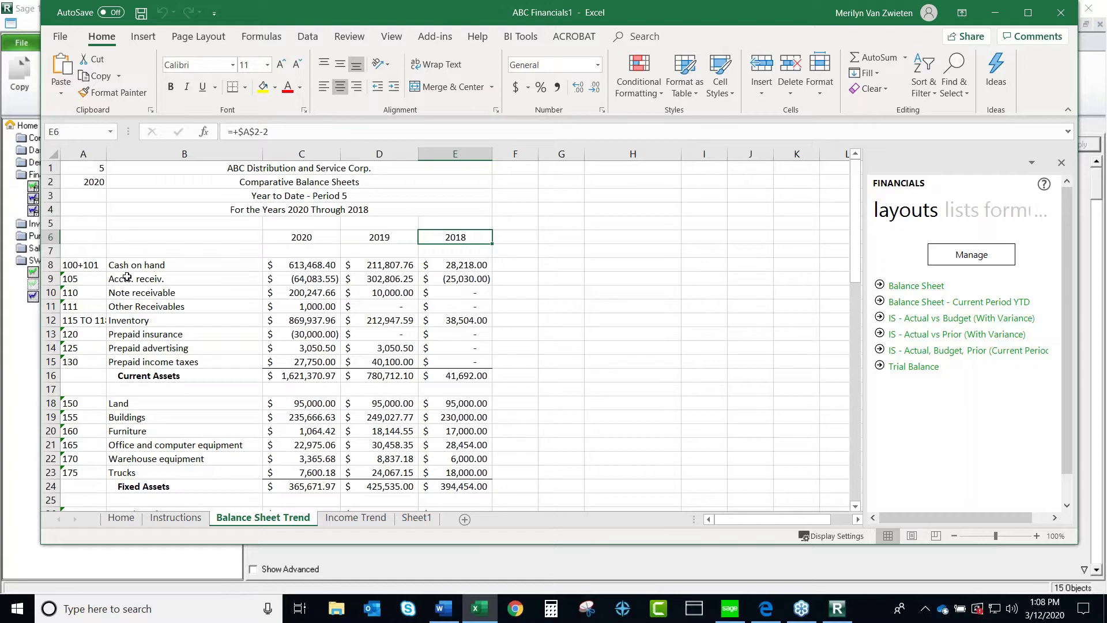
left_click(80, 168)
left_click_drag(79, 175, 75, 473)
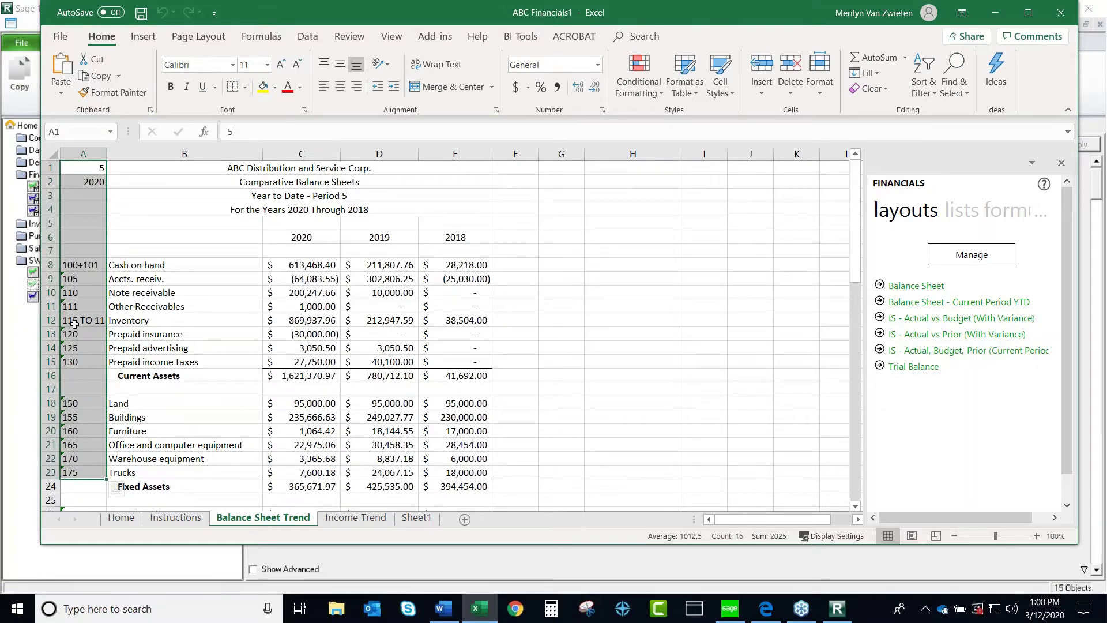
- Change the Balance Sheet Trend report year in cell A2 to 2019
left_click(608, 335)
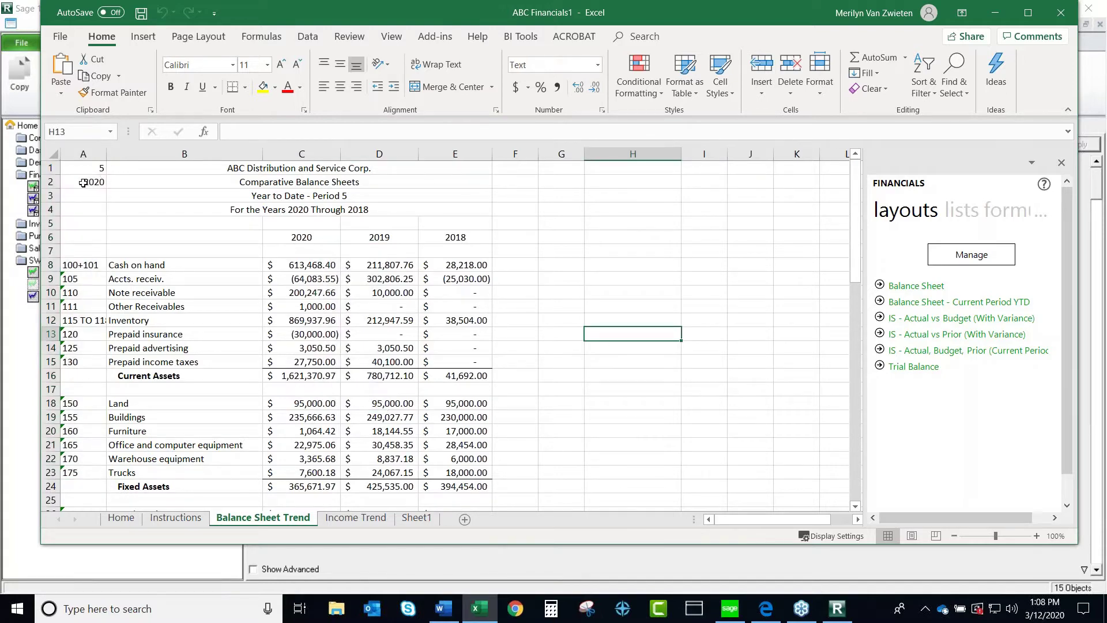
left_click(83, 182)
key("F2")
key("BackSpace")
key("BackSpace")
key("BackSpace")
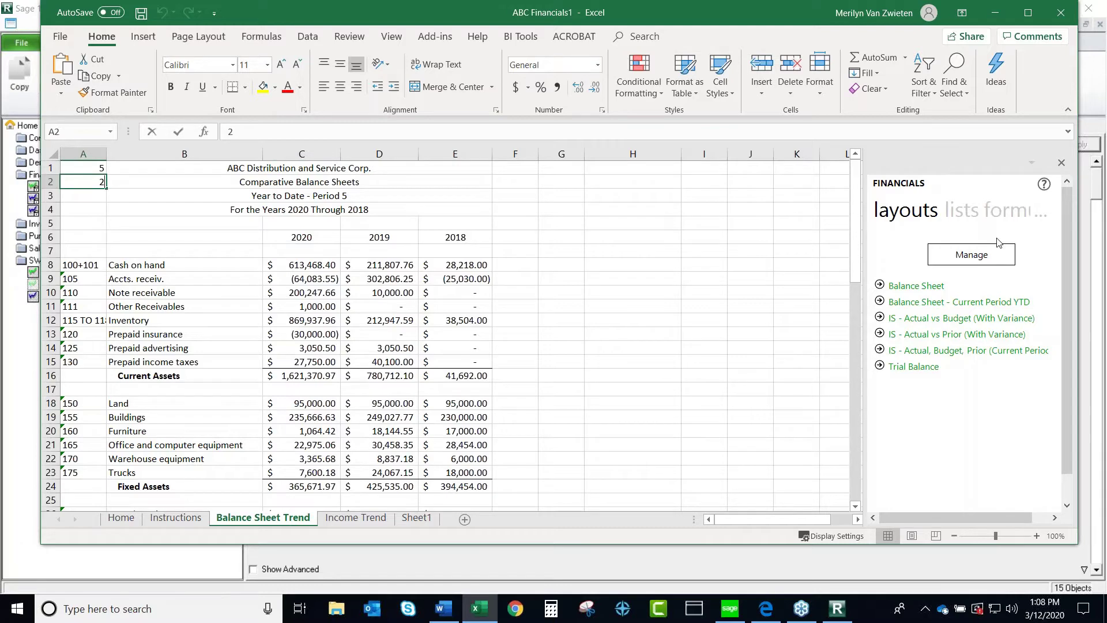
type("019")
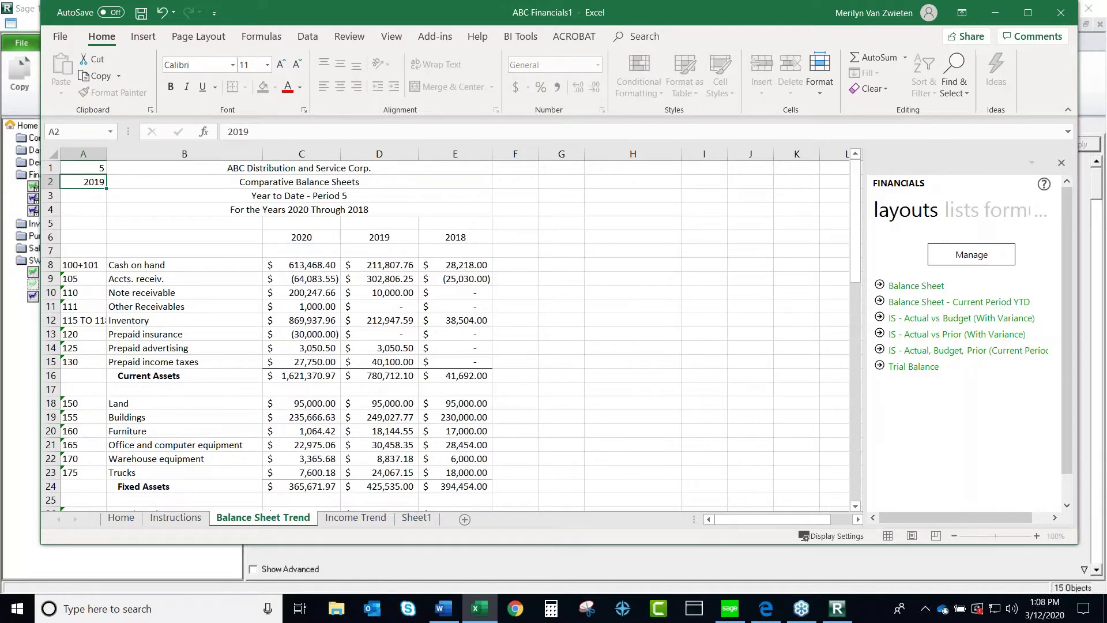
key("Return")
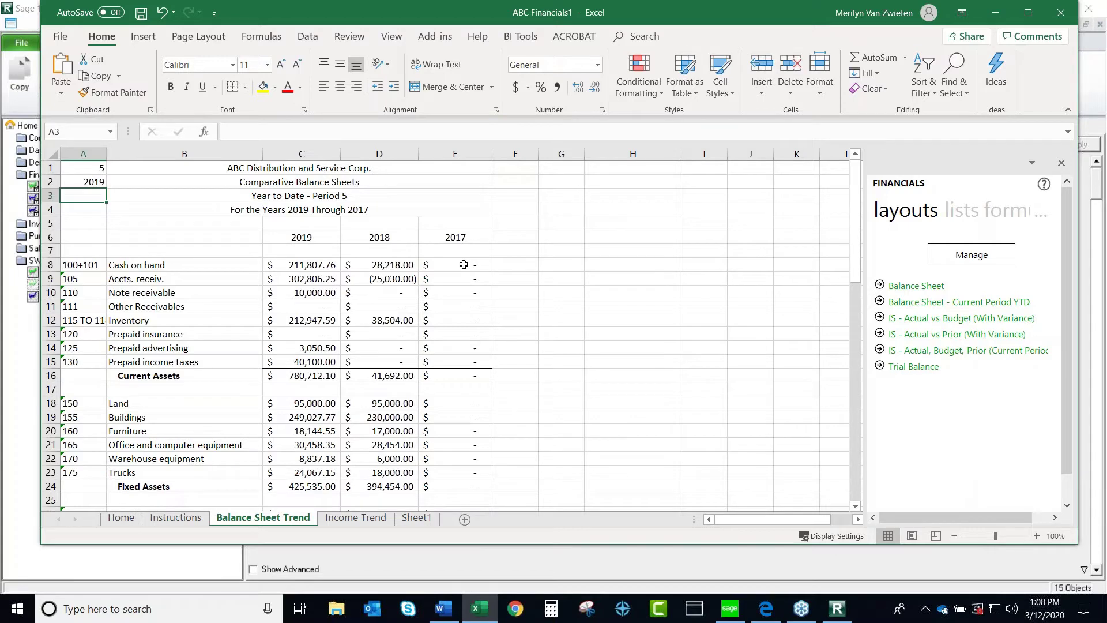
- Set period 4 in A1 and year 2020 in A2, then view the Income Trend sheet
left_click(96, 168)
key("F2")
type("4")
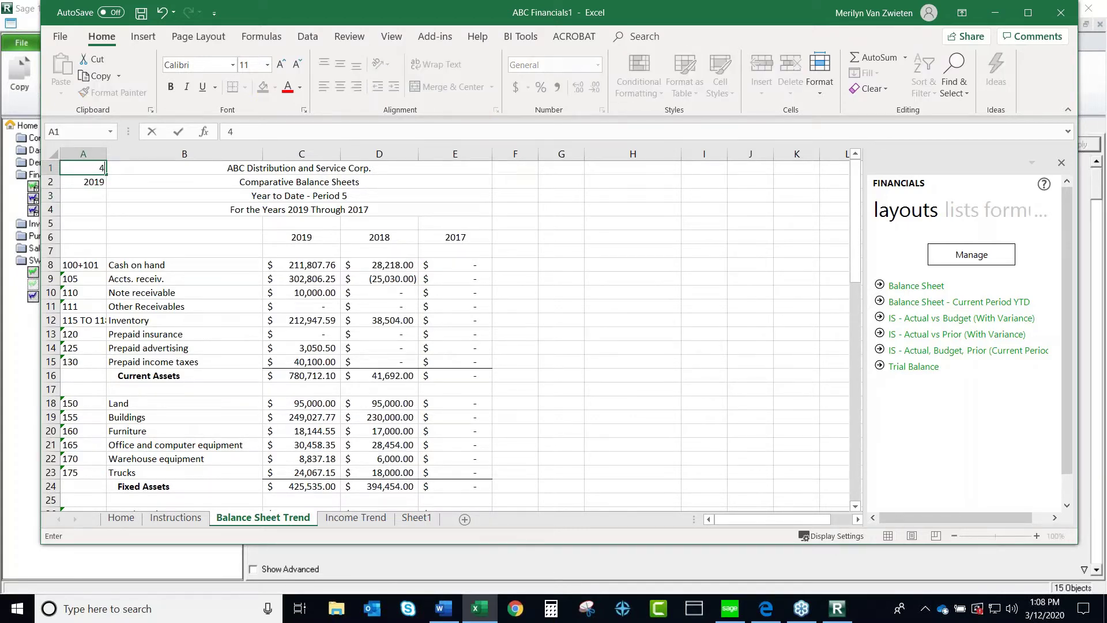
key("Return")
type("2020")
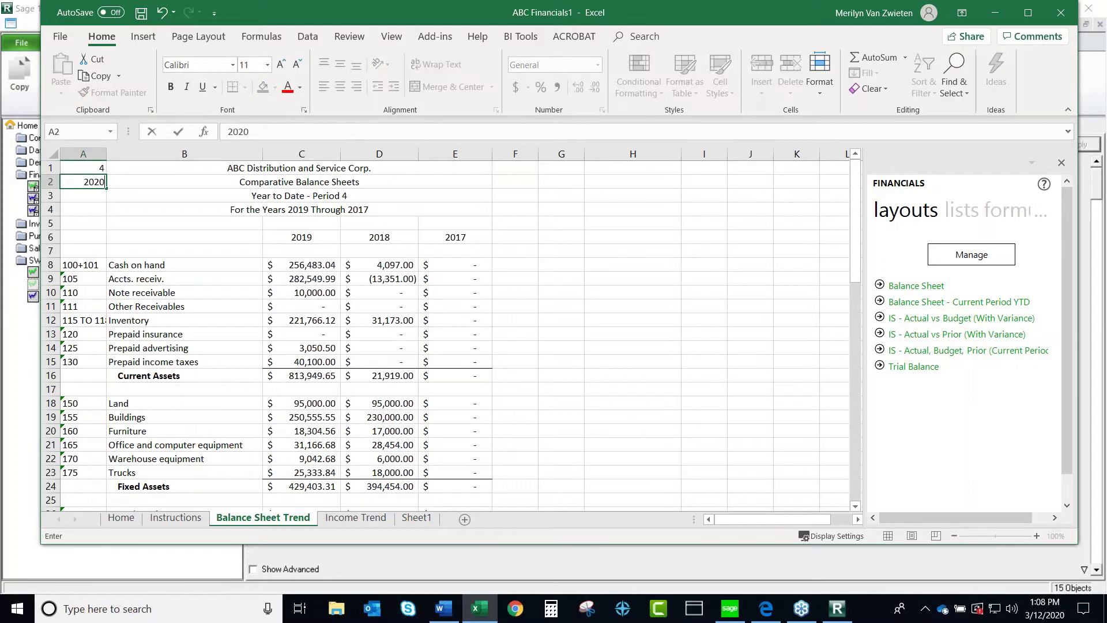
key("ctrl+Return")
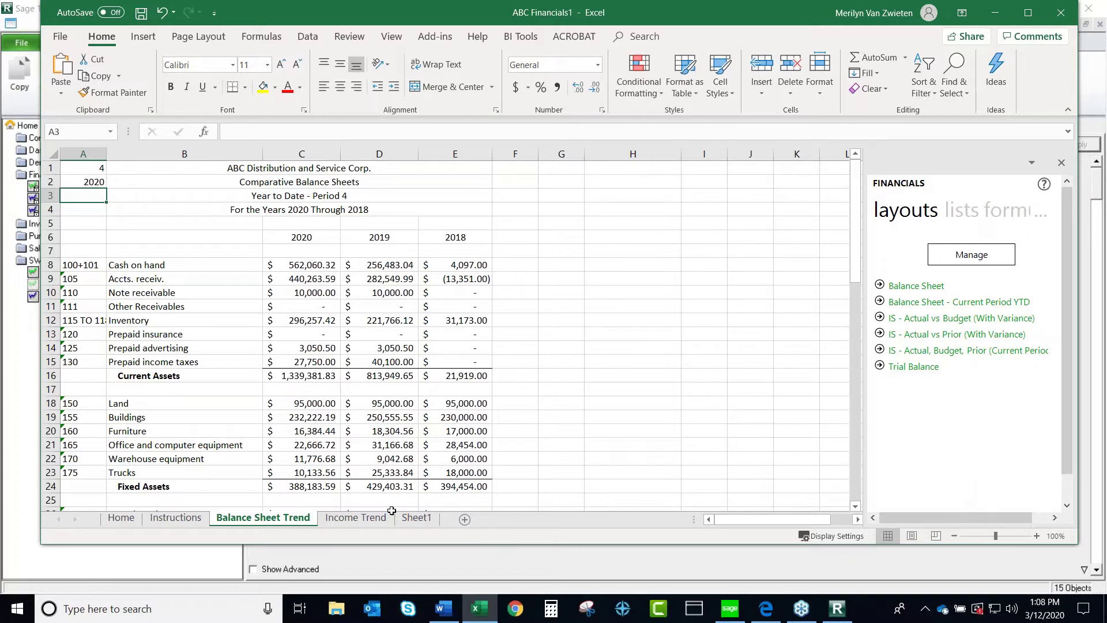
left_click(353, 517)
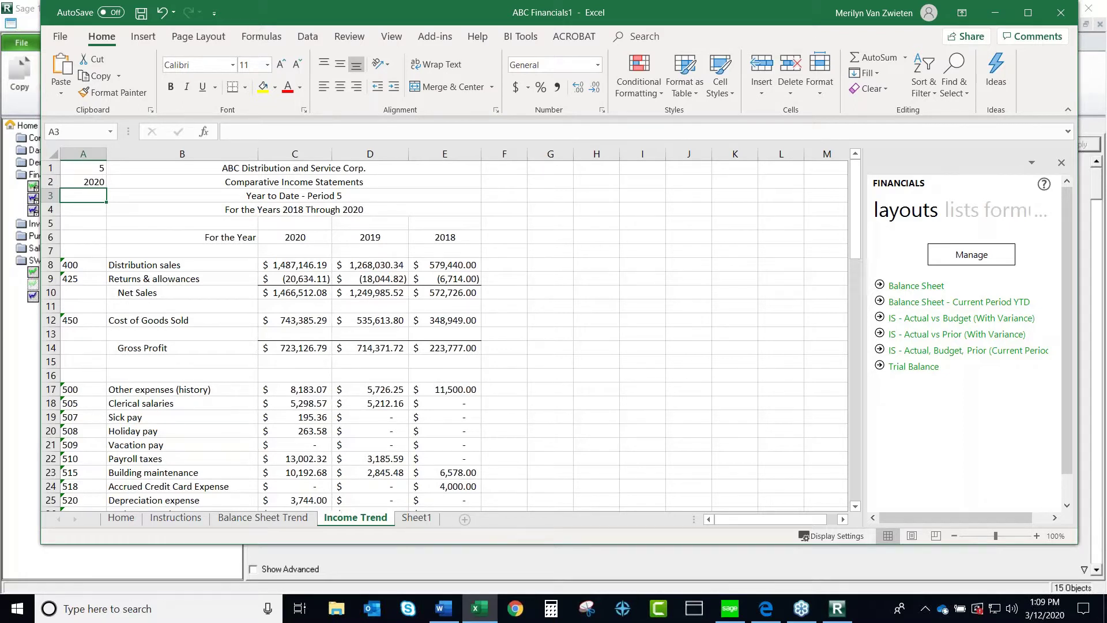
- Add a new worksheet and generate the Financials Balance Sheet layout report
left_click(487, 519)
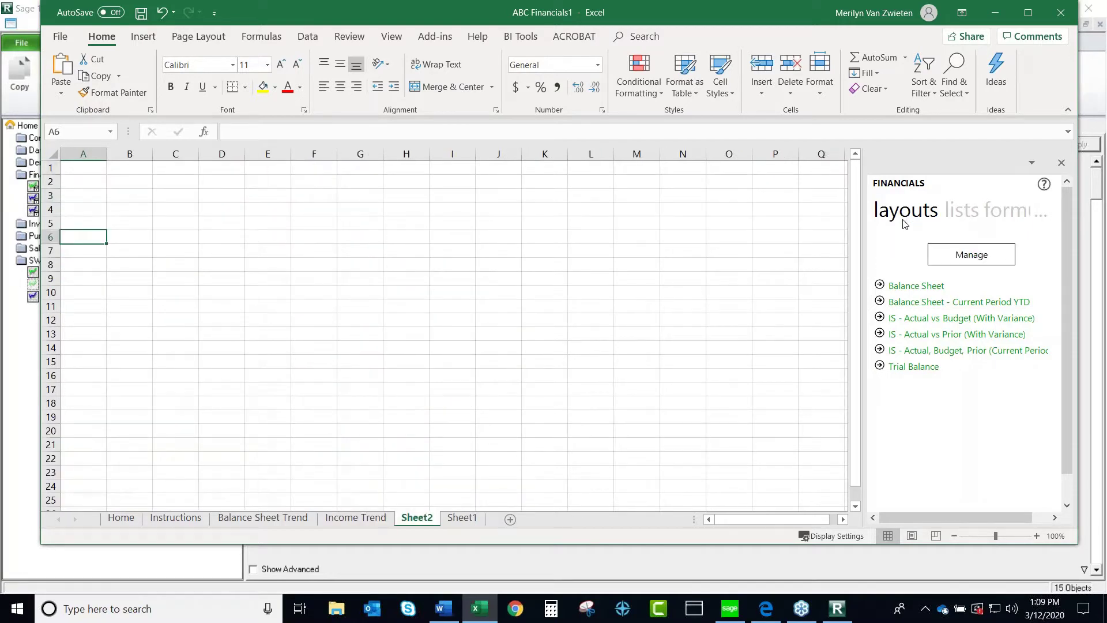
left_click(903, 295)
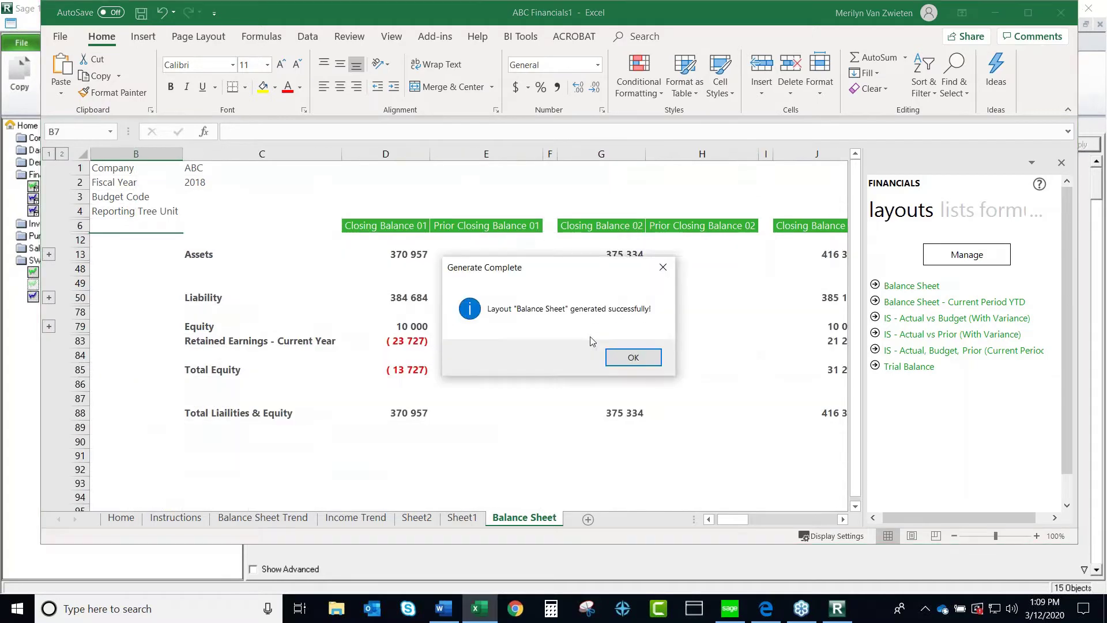
left_click(626, 361)
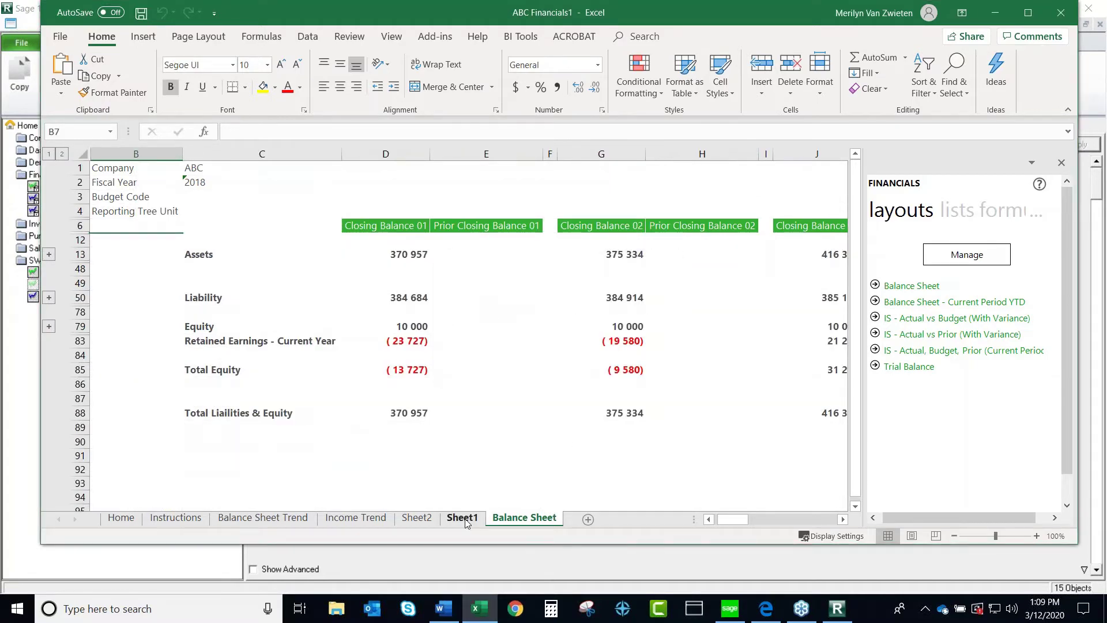
- Permanently delete the generated Balance Sheet sheet, leaving the empty Sheet1
right_click(509, 513)
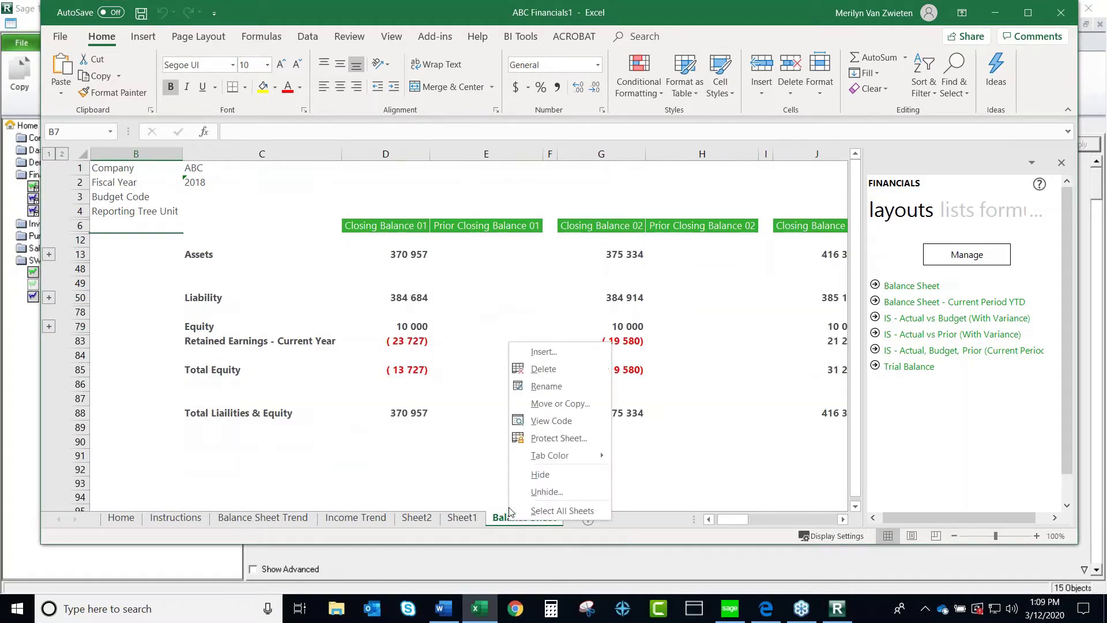
left_click(543, 369)
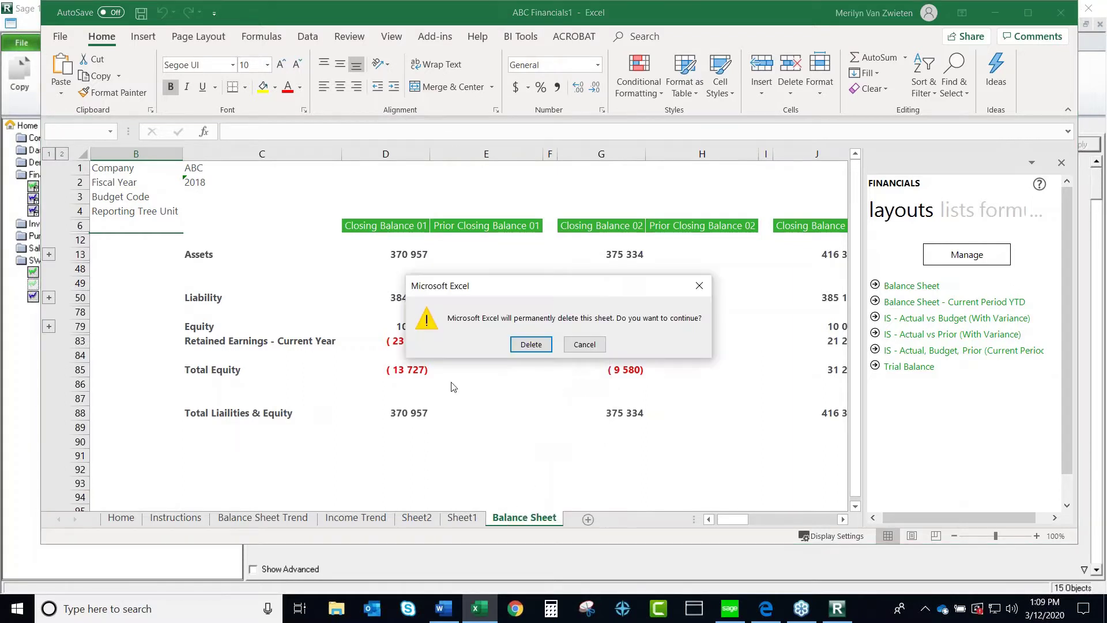
left_click(525, 346)
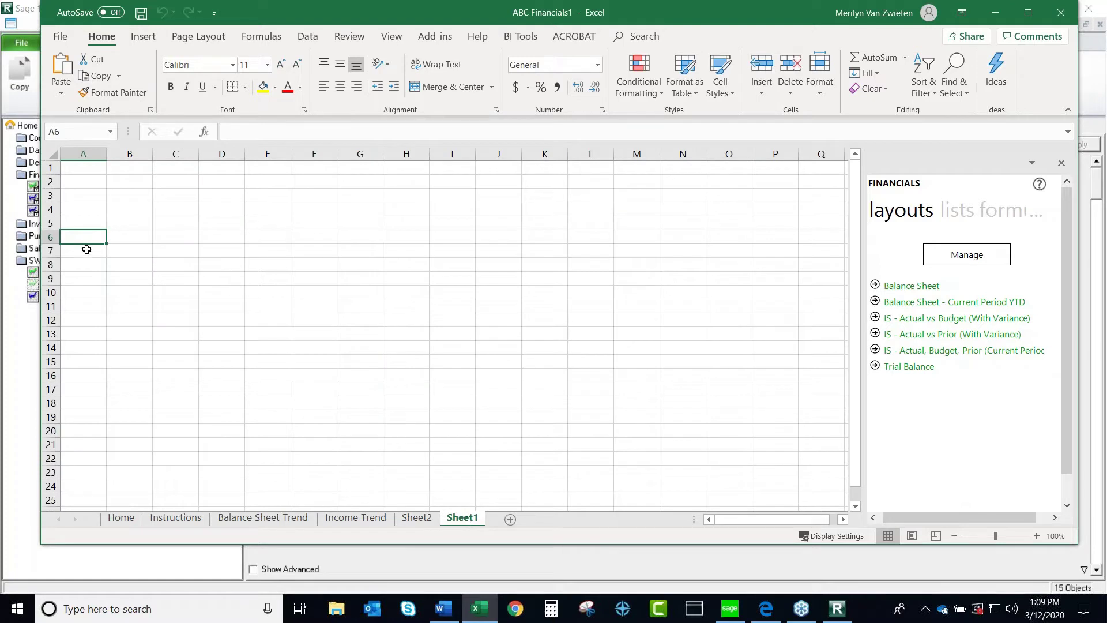
- Place the Main Accounts list at A6, autofit column B, and delete columns C through I
left_click(962, 219)
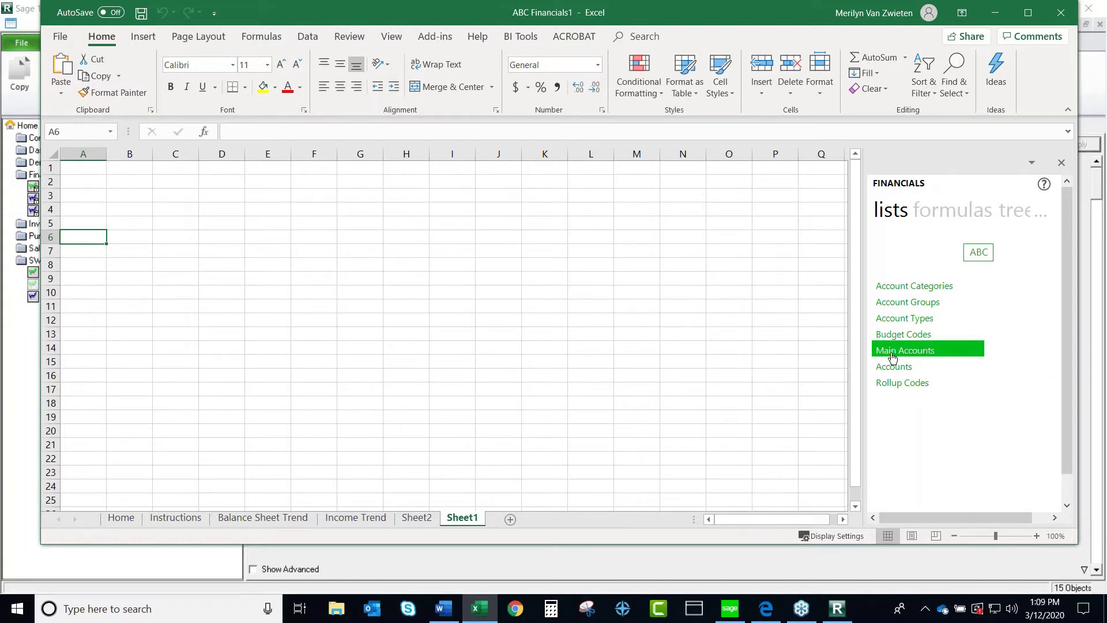
left_click_drag(892, 358, 78, 254)
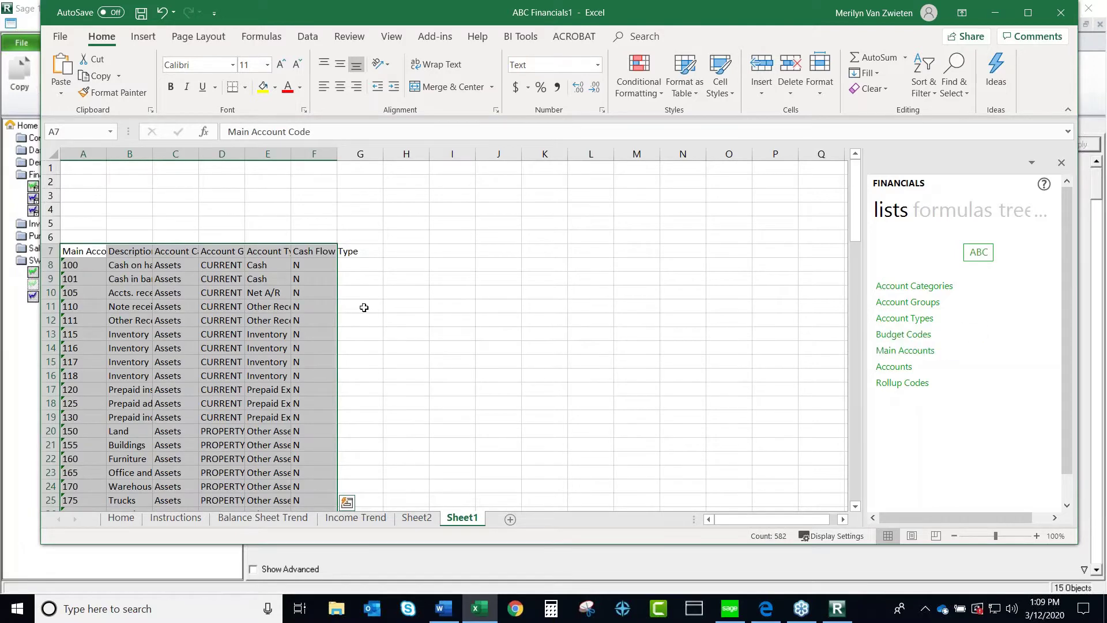
double_click(153, 154)
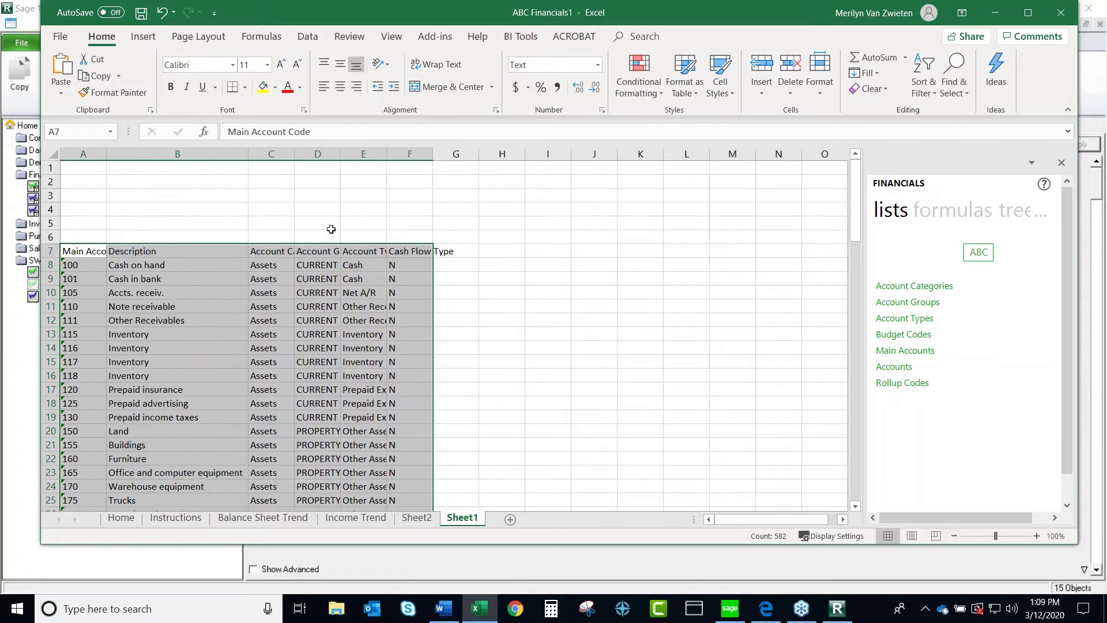
left_click(275, 155)
left_click_drag(274, 154, 548, 155)
right_click(465, 297)
left_click(506, 414)
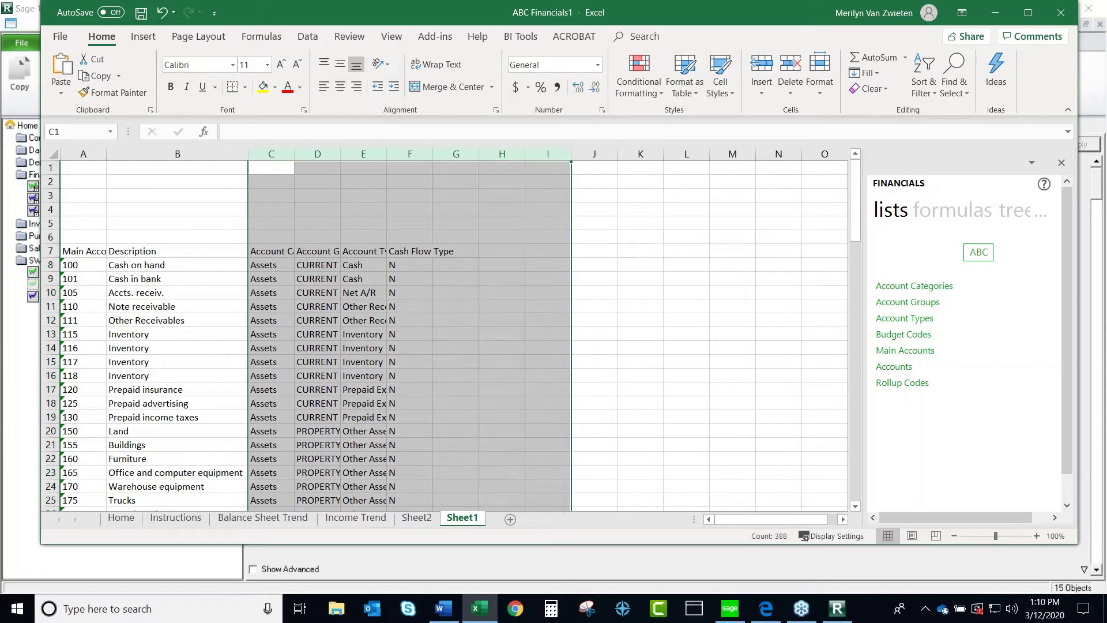
left_click(96, 267)
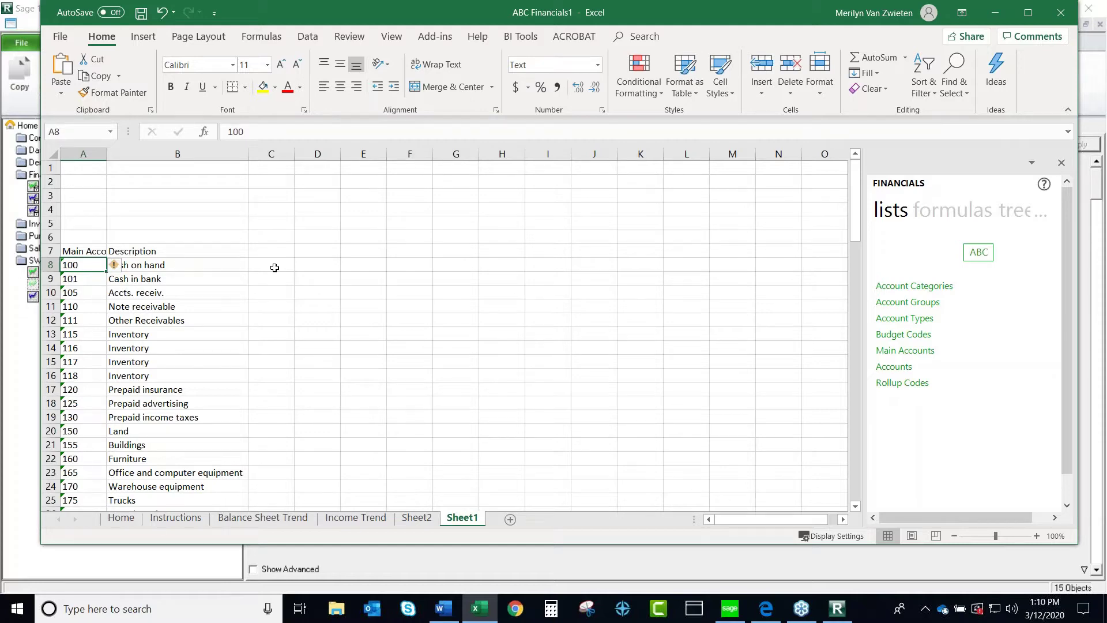
left_click(390, 265)
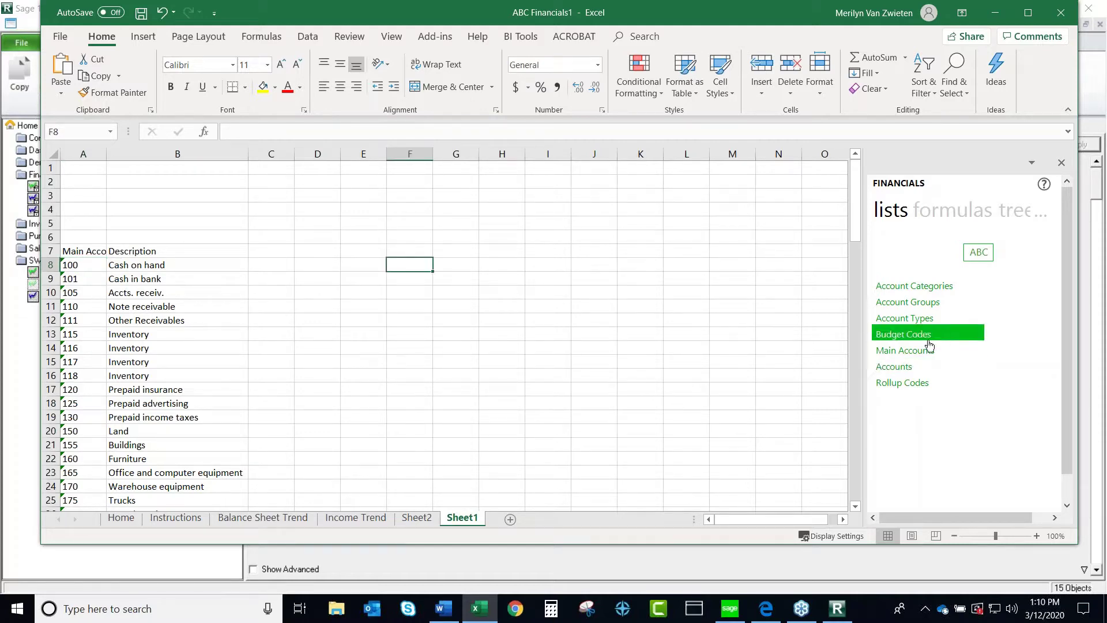
left_click_drag(905, 369, 419, 266)
left_click(760, 252)
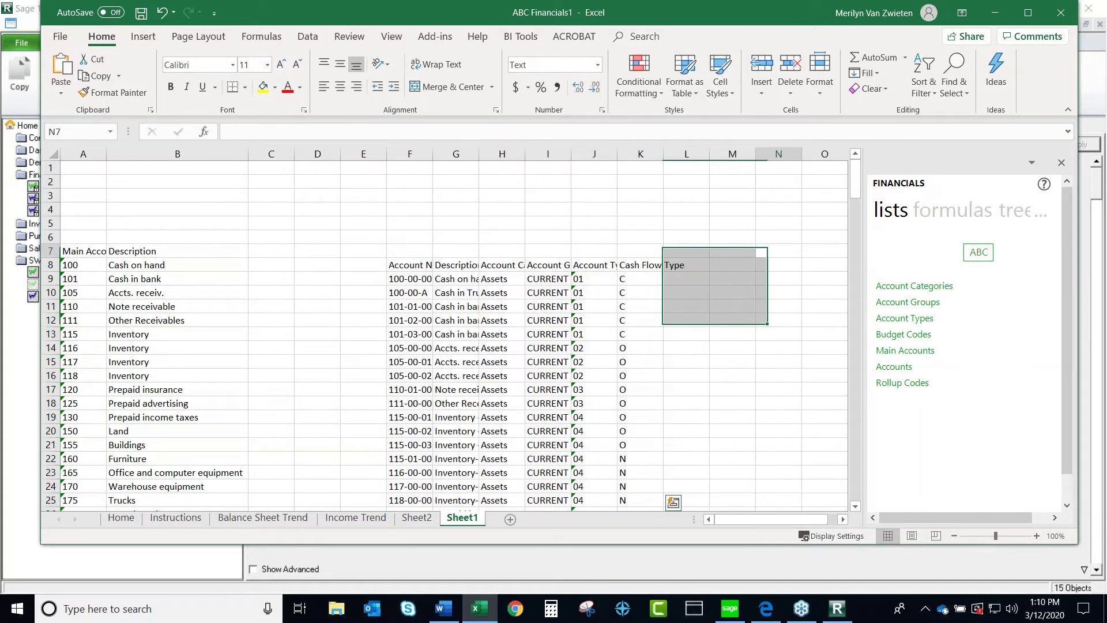
double_click(433, 155)
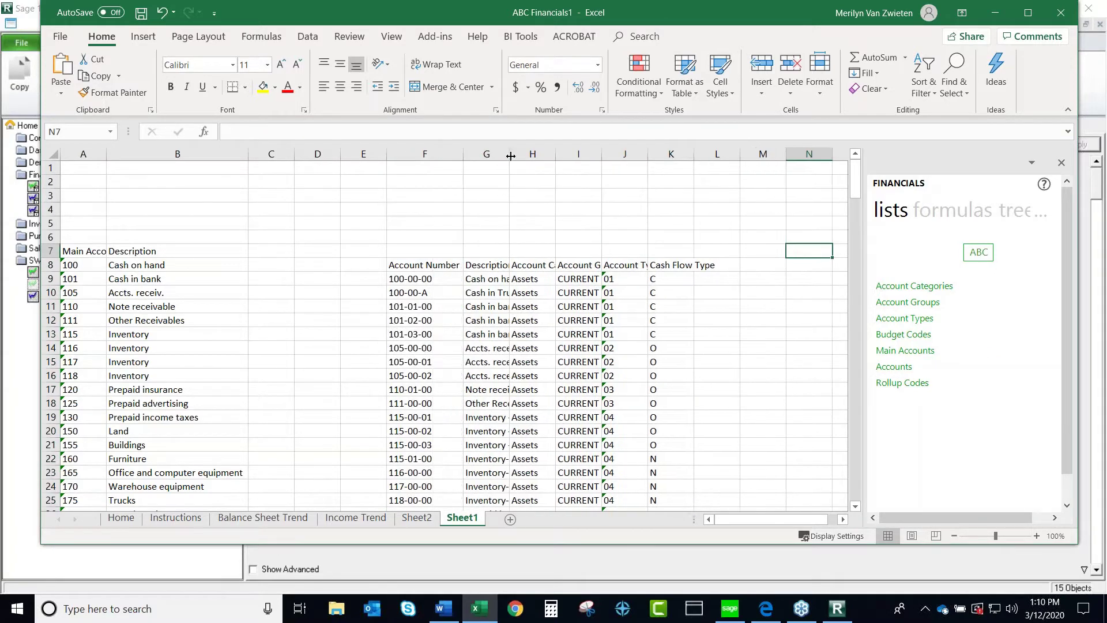
double_click(511, 154)
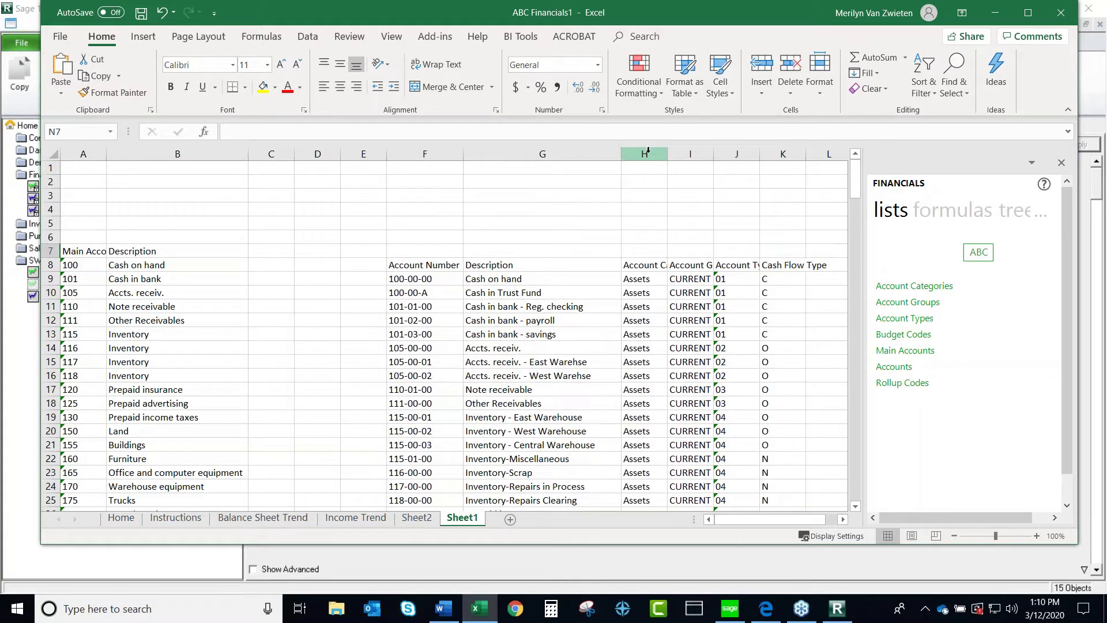
left_click(737, 154)
left_click_drag(644, 154, 829, 154)
right_click(758, 280)
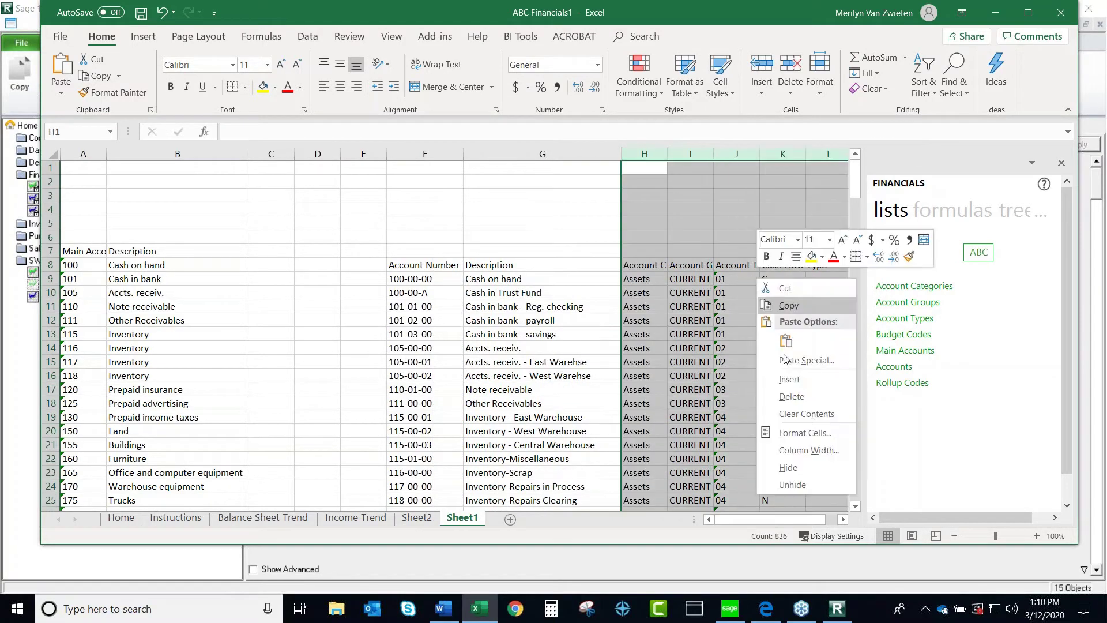
left_click(791, 396)
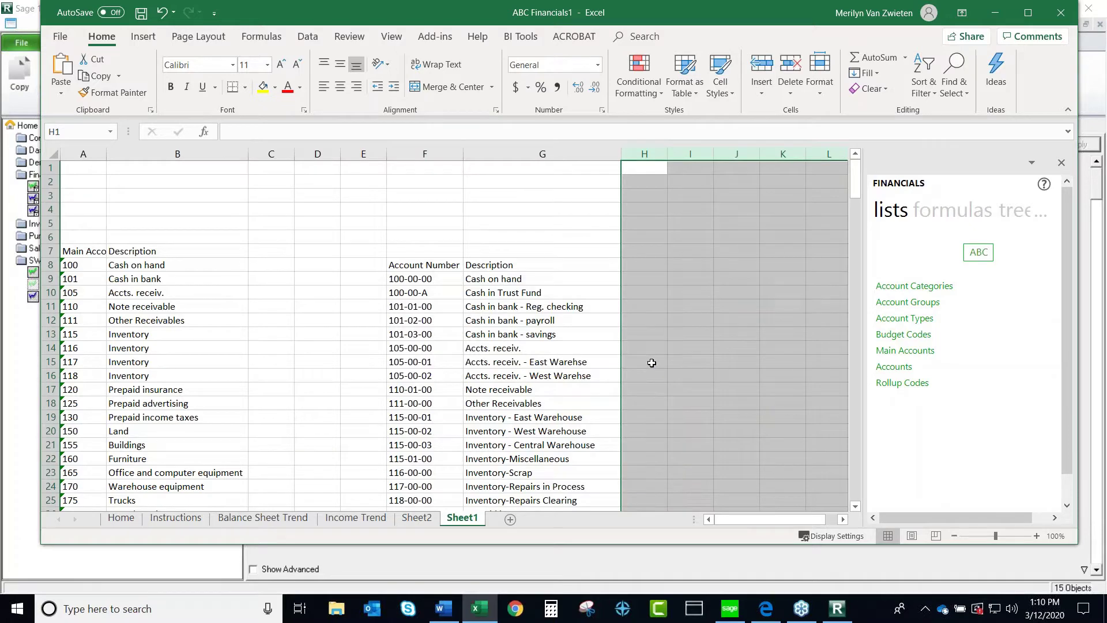
left_click(652, 363)
left_click(414, 155)
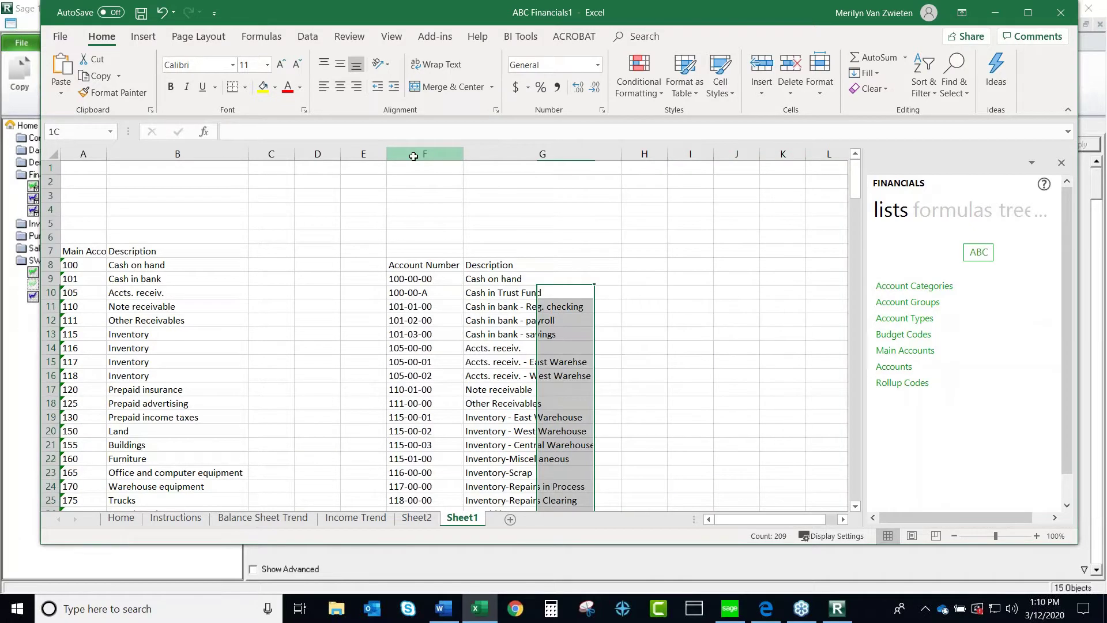
left_click_drag(414, 154, 644, 154)
right_click(475, 323)
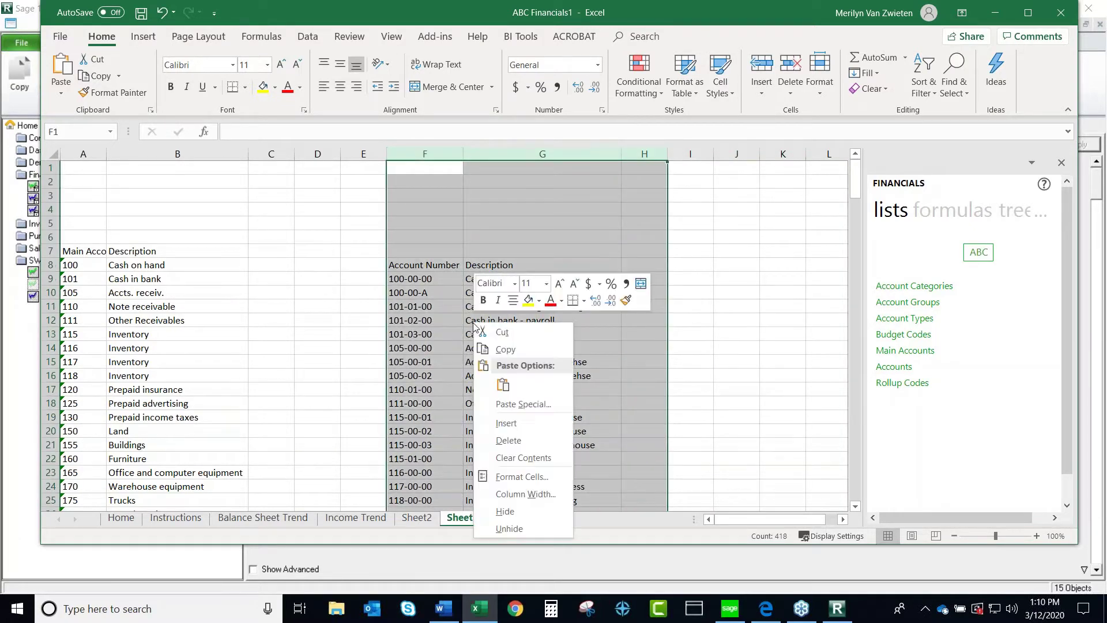
left_click(517, 442)
left_click(272, 264)
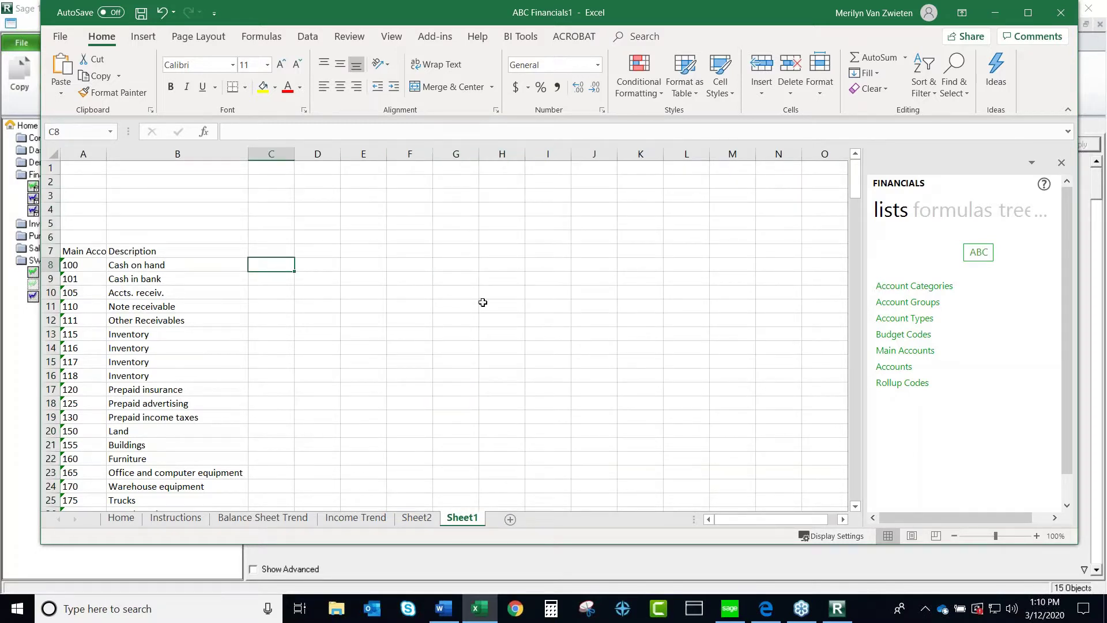
- Place GL formulas on Sheet1: account 100 closing balance (C8), year 2020 (A2), period 05 (A1), company name (B1)
left_click(947, 215)
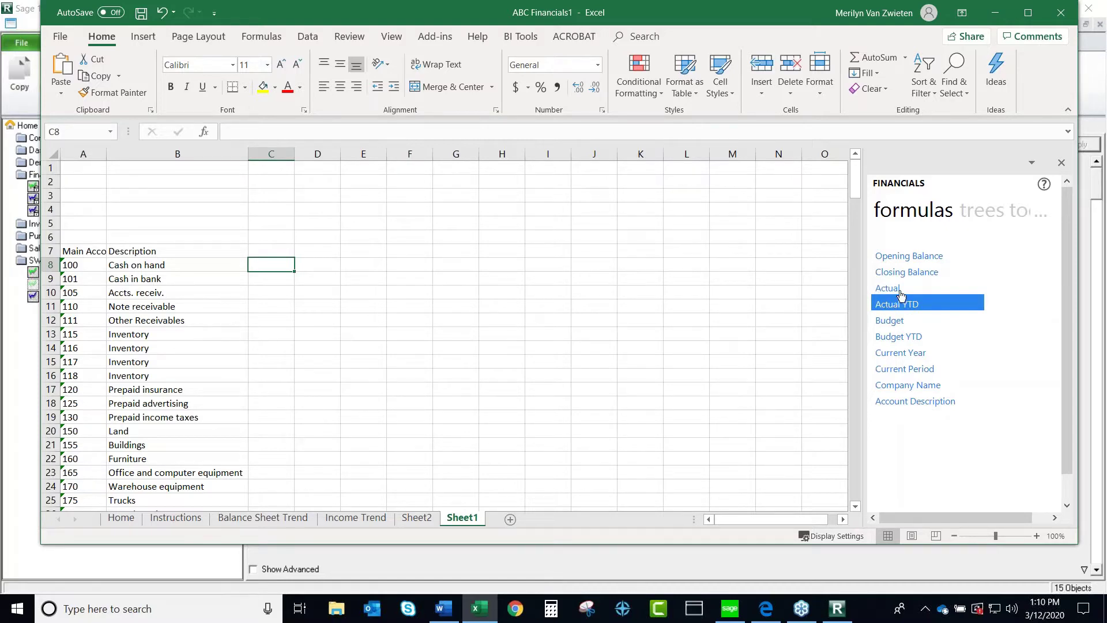
left_click_drag(906, 277, 273, 267)
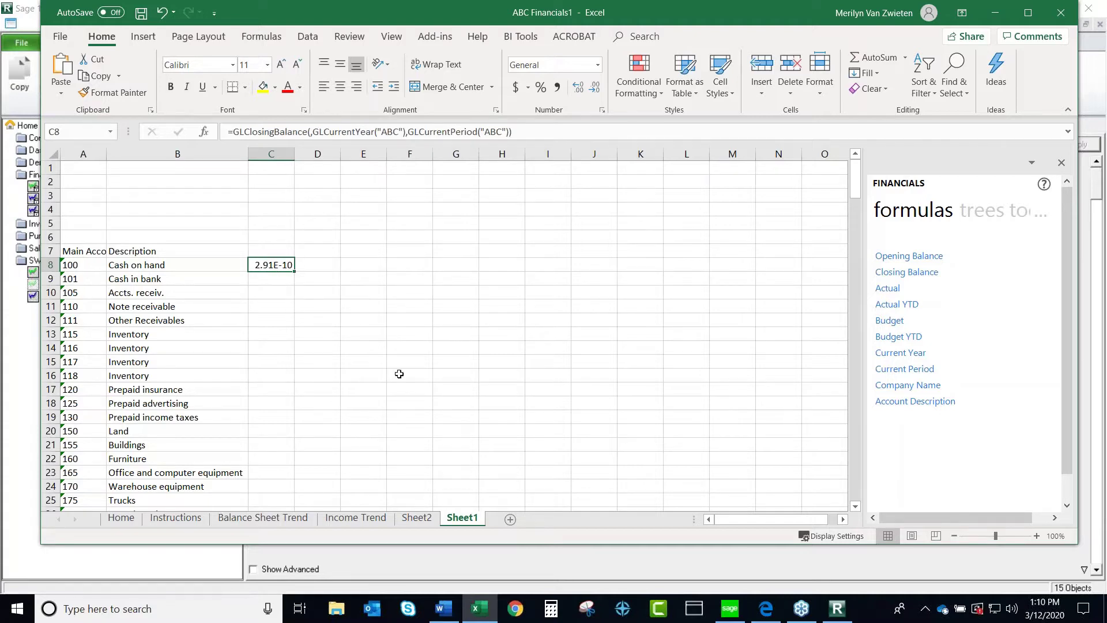
left_click_drag(946, 352, 95, 190)
left_click_drag(923, 368, 173, 182)
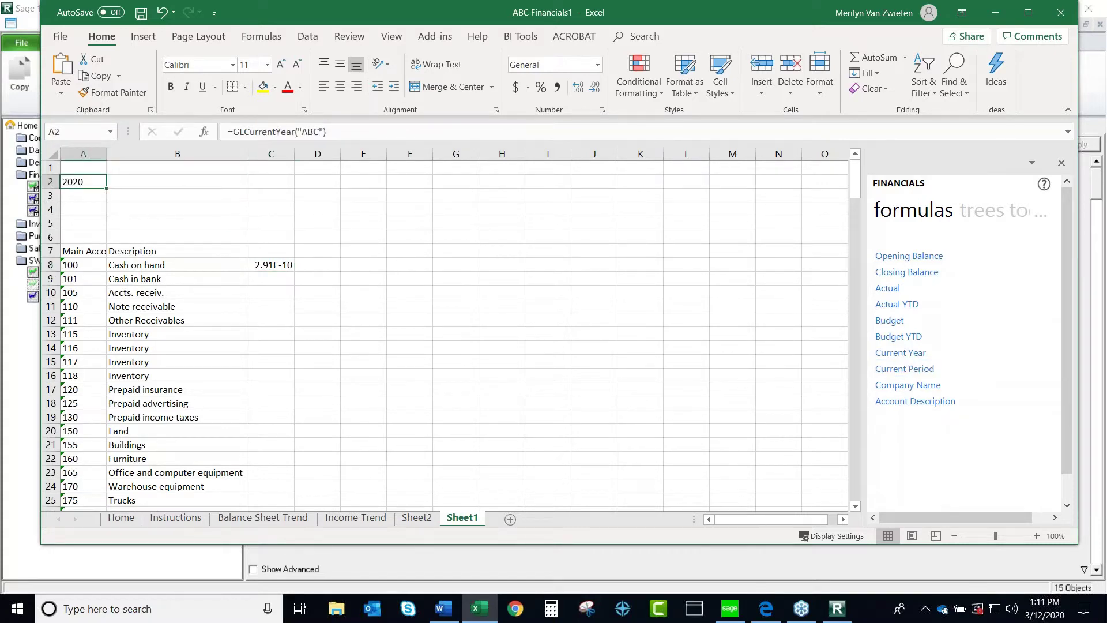
left_click_drag(939, 375, 87, 173)
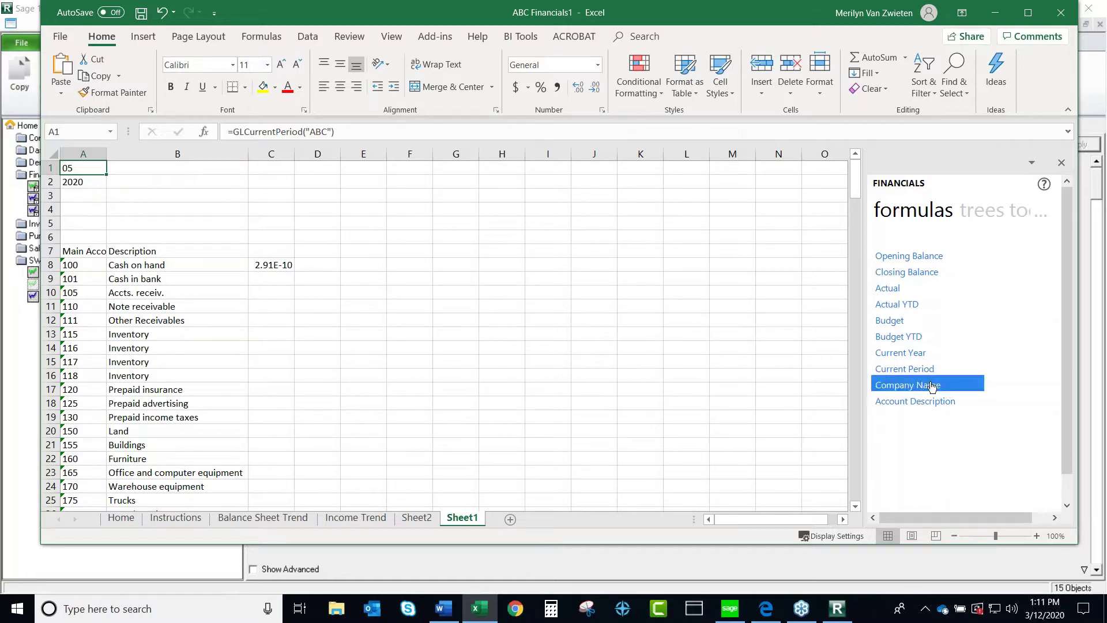
left_click_drag(908, 386, 178, 169)
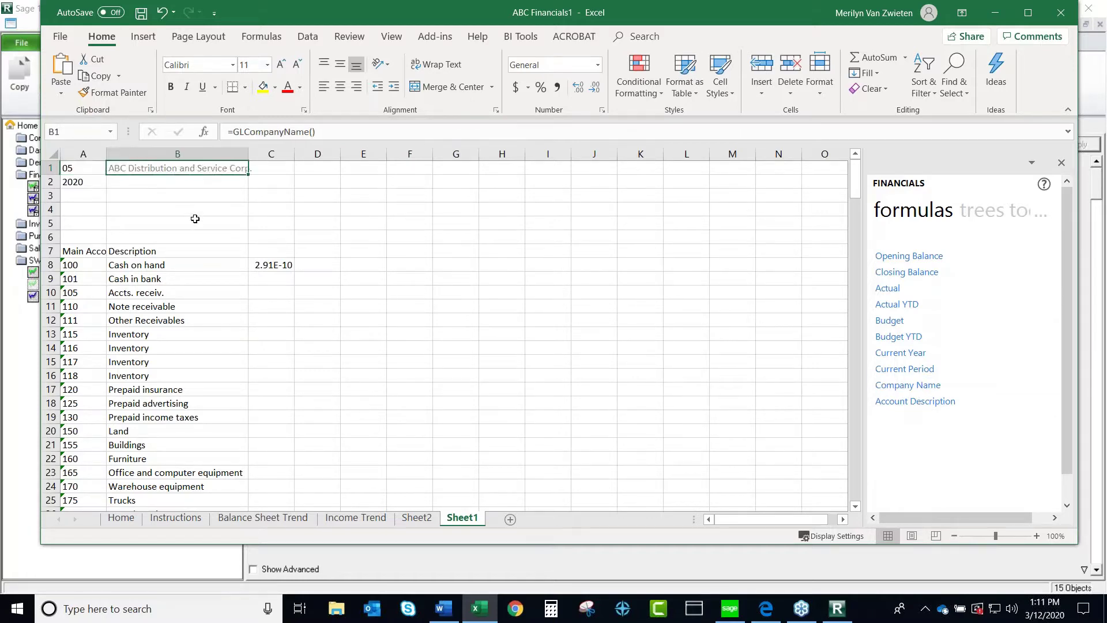
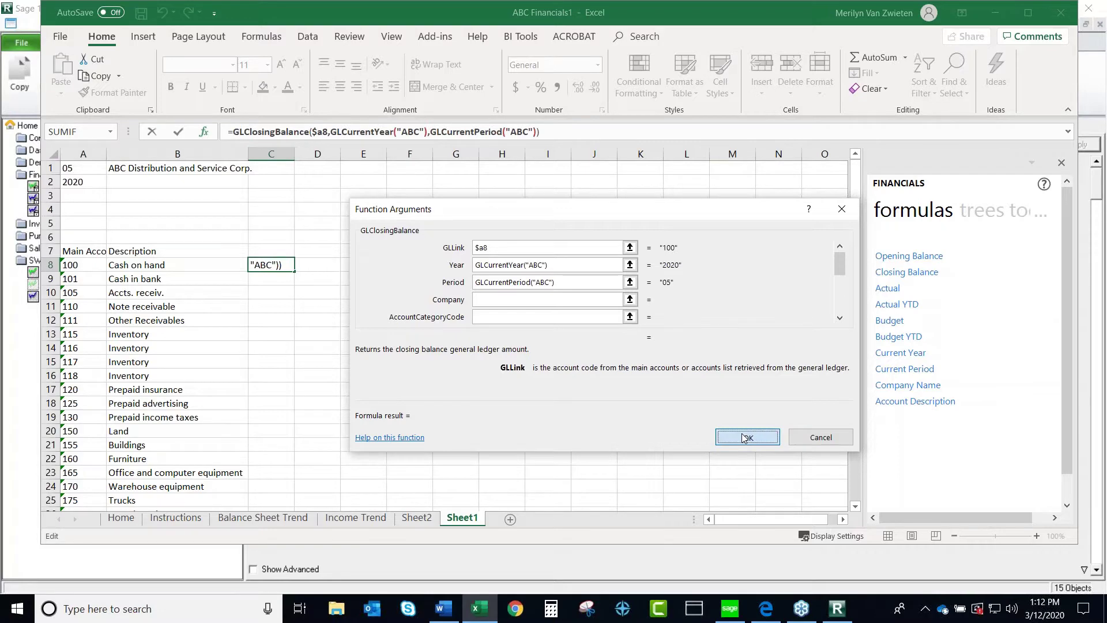
- Format column C as Accounting and check C8's GLClosingBalance formula
left_click(287, 154)
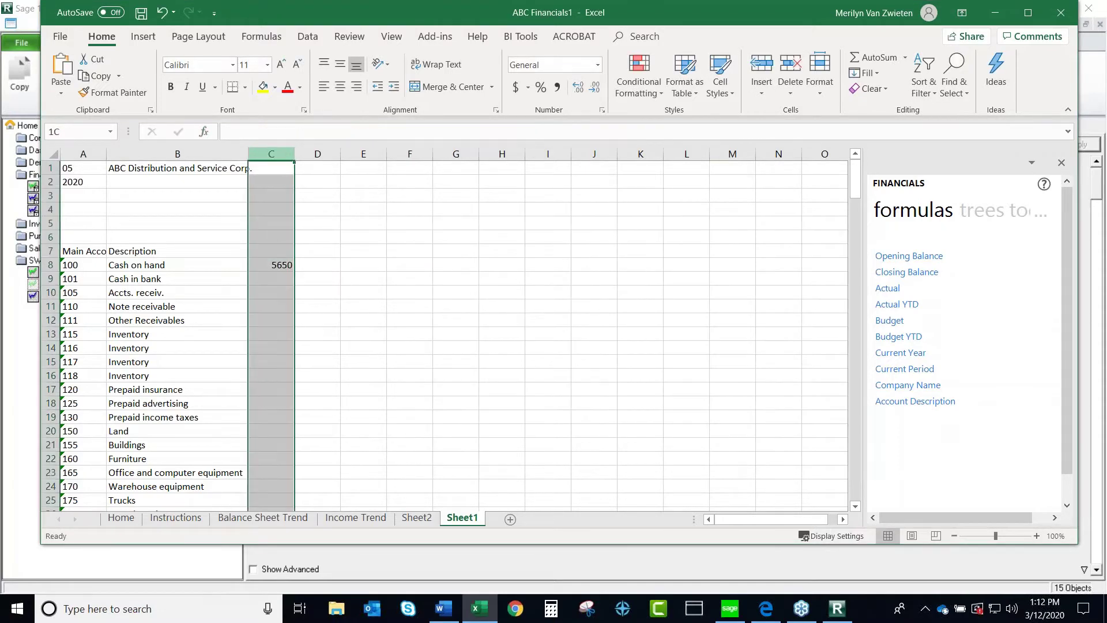
left_click(516, 87)
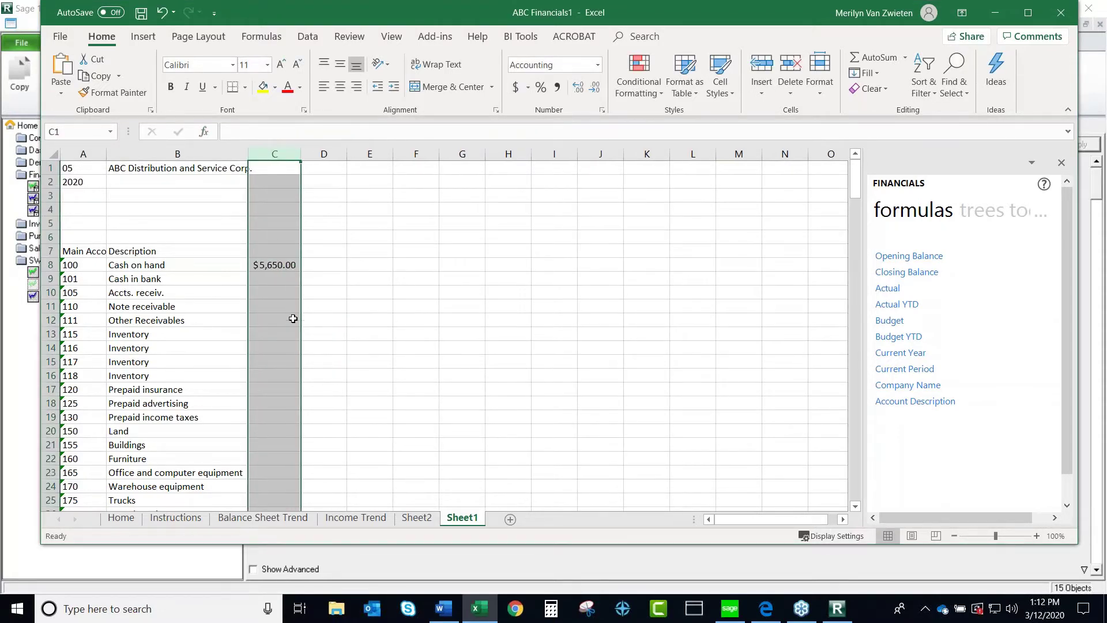
left_click(292, 306)
left_click(278, 265)
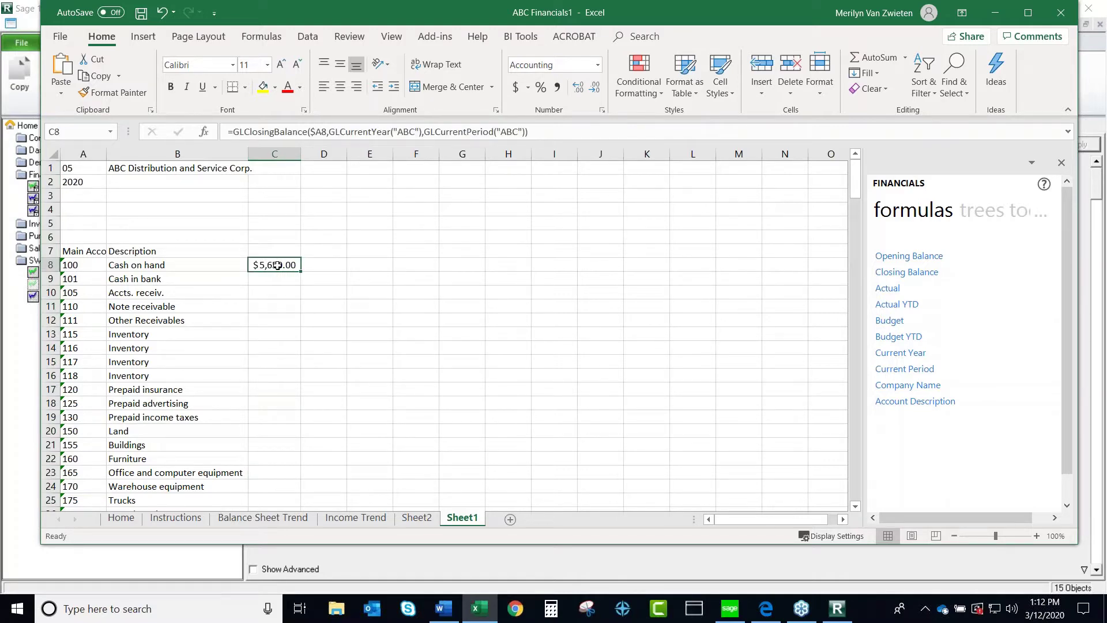
- Change C8's Year argument to $A$2 and its Period argument to $A$1
left_click(205, 133)
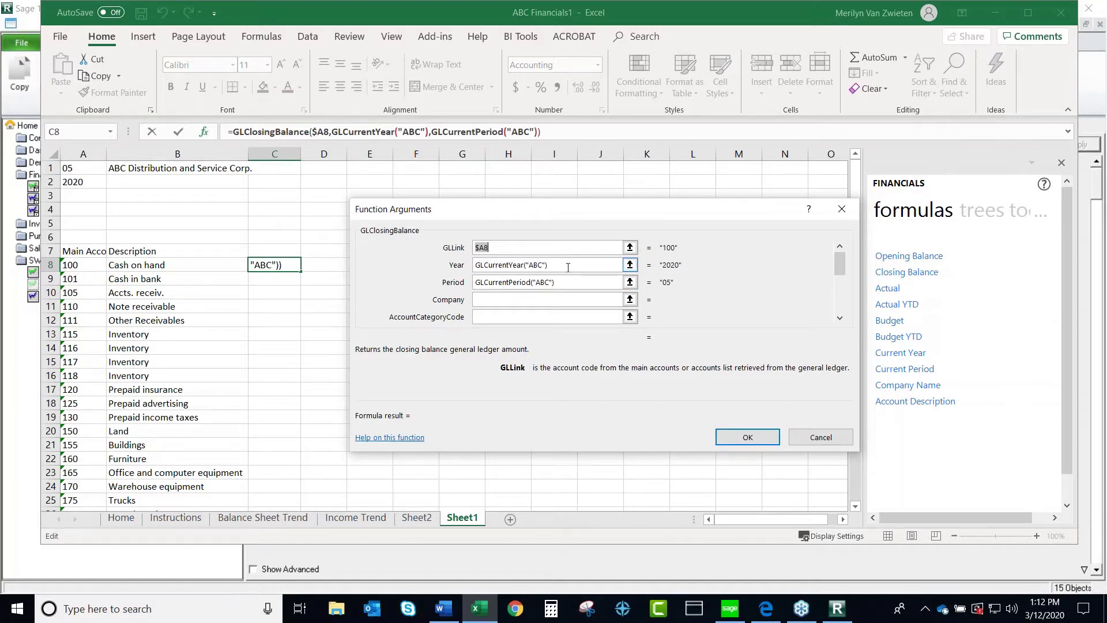
left_click_drag(562, 265, 456, 270)
type("$")
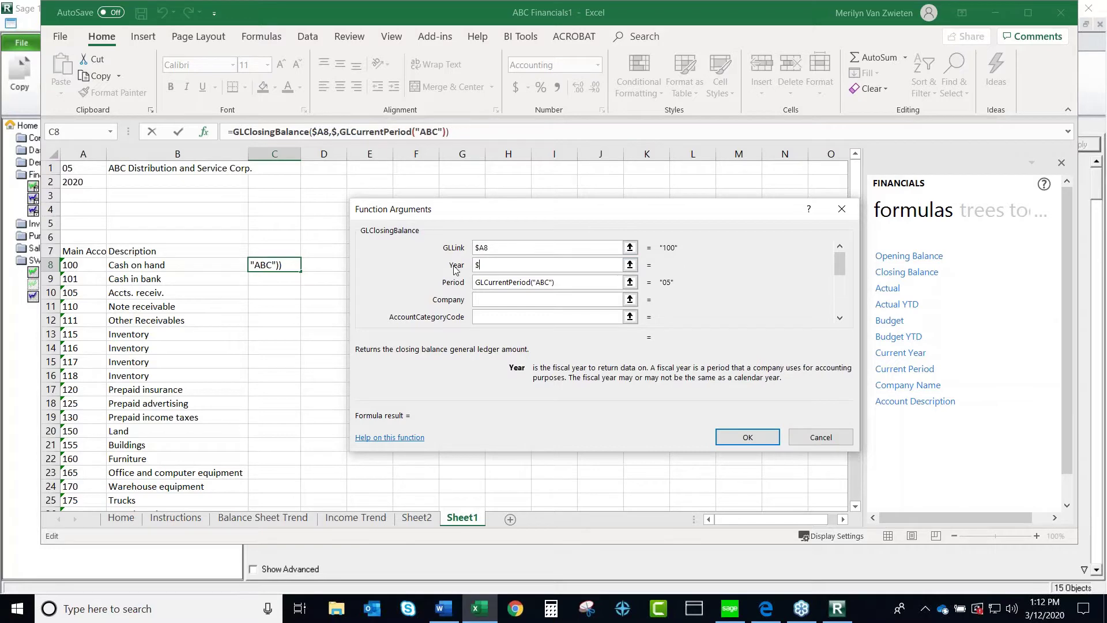
type("a$2")
left_click_drag(576, 282, 462, 284)
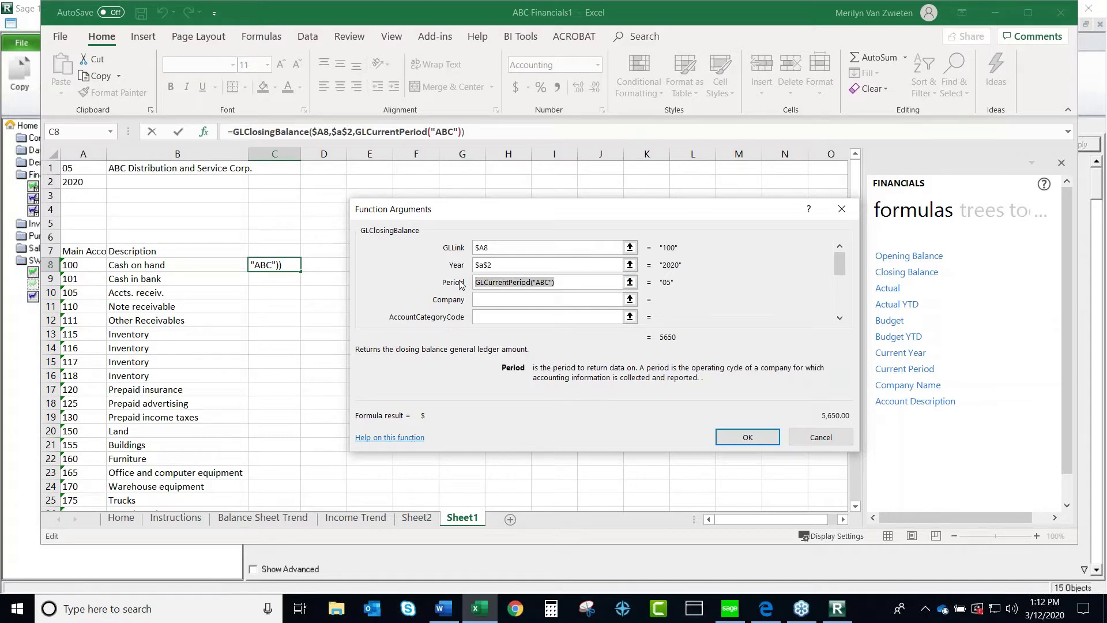
type("$a$1")
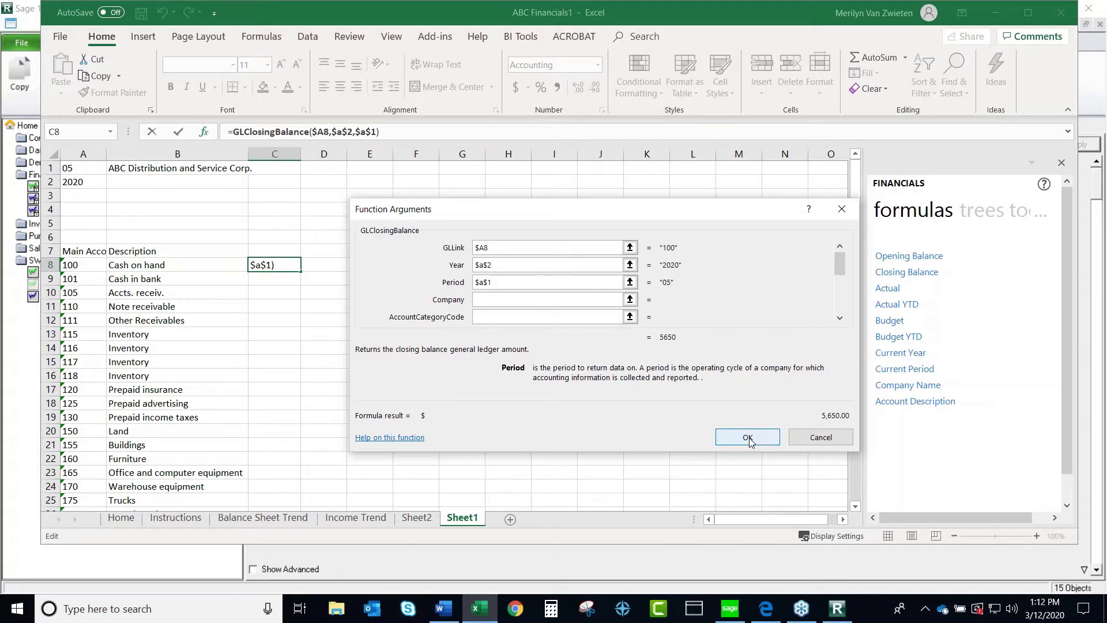
left_click(748, 438)
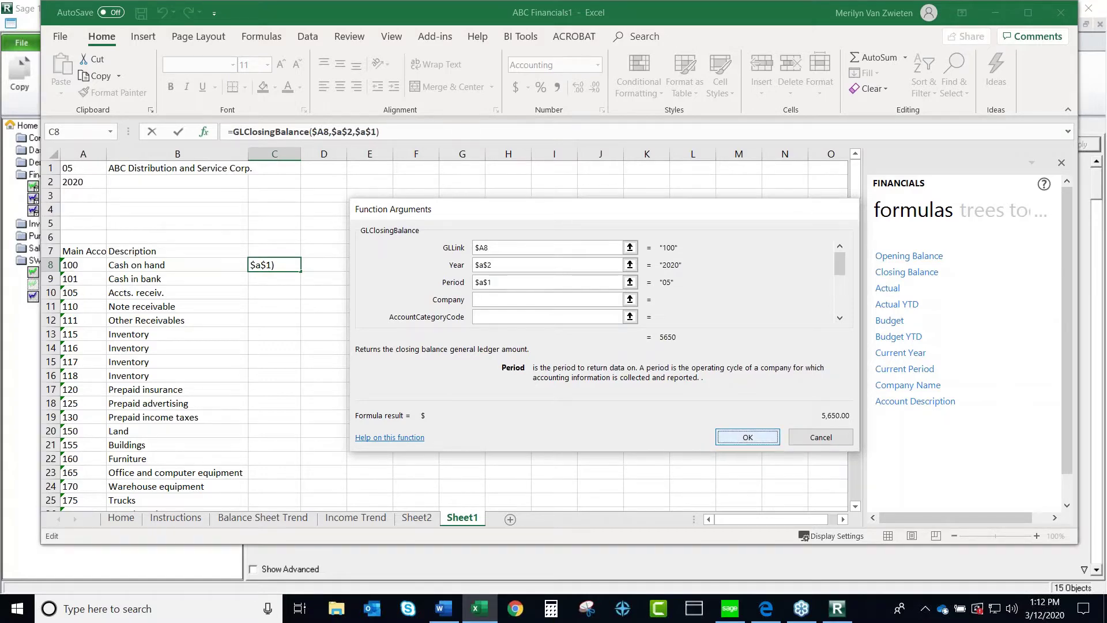
left_click(76, 183)
- Replace the year in A2 with a fixed 2020
key("F2")
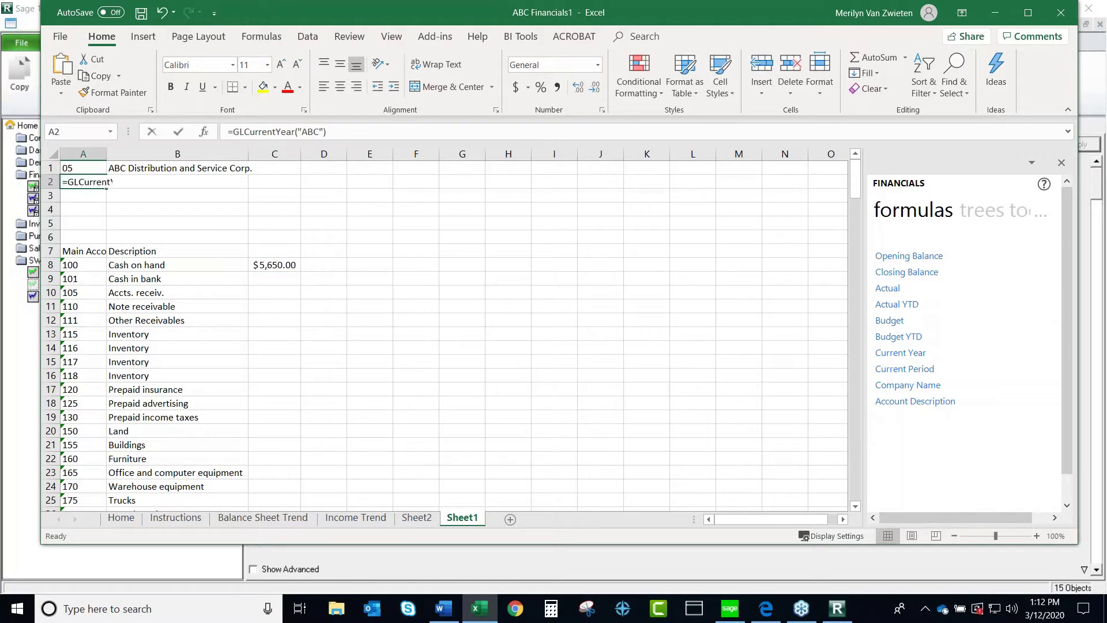
key("Return")
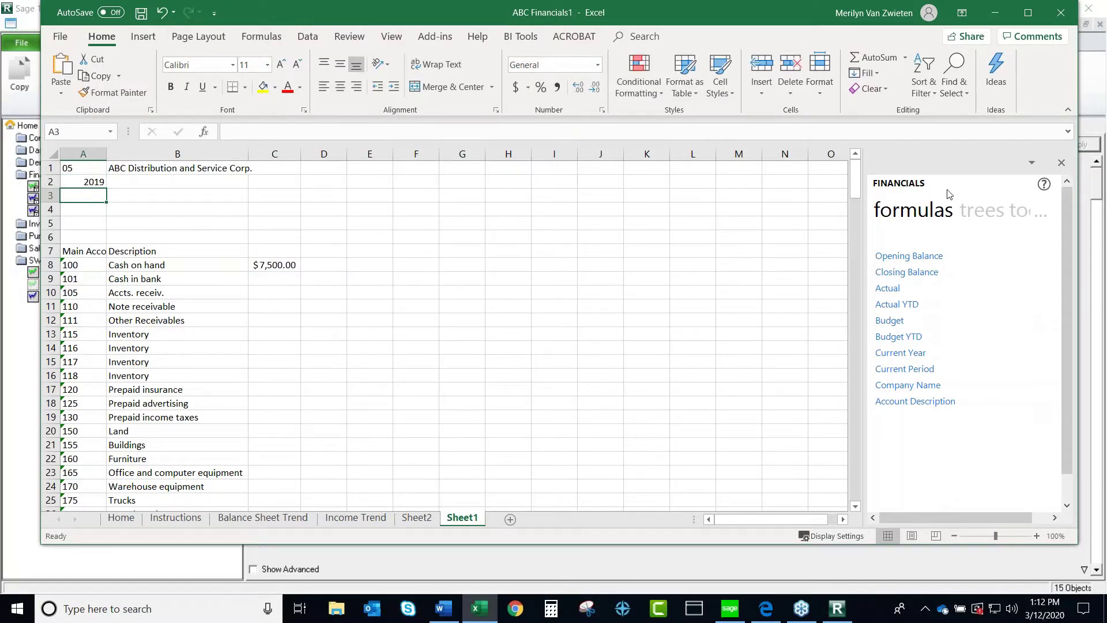
left_click(87, 181)
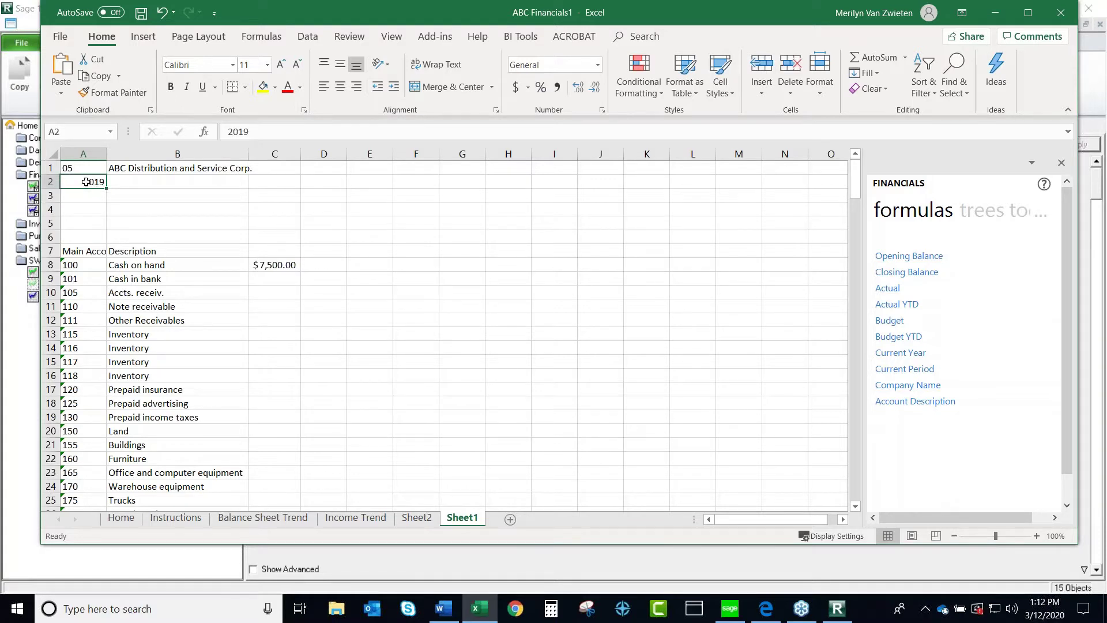
type("2020")
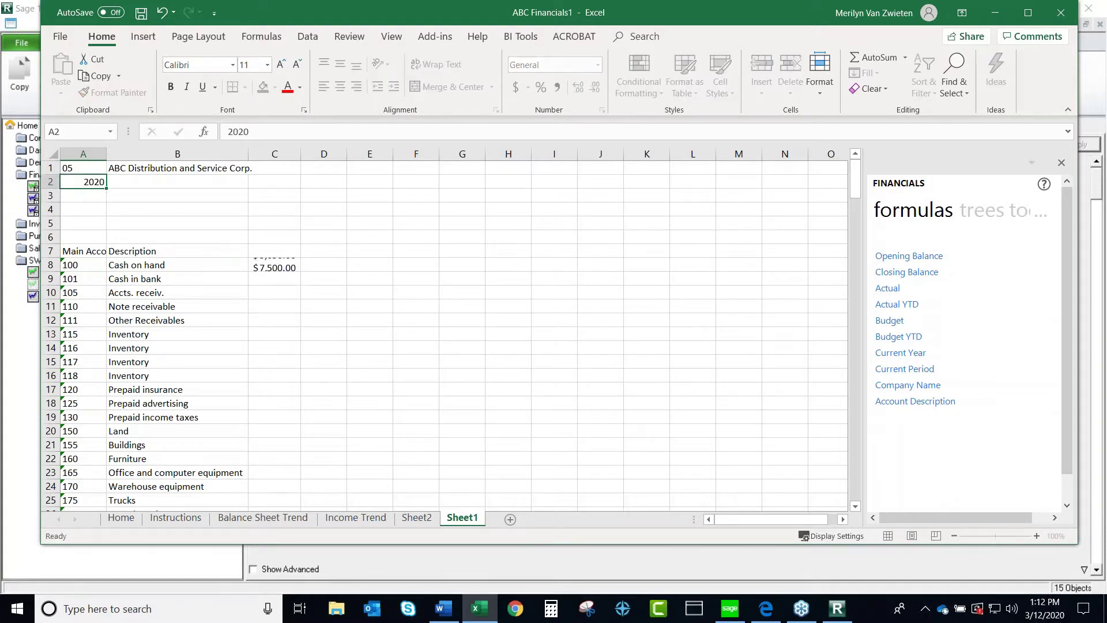
key("Return")
- Fill C8's closing-balance formula down column C and widen the column
left_click(281, 267)
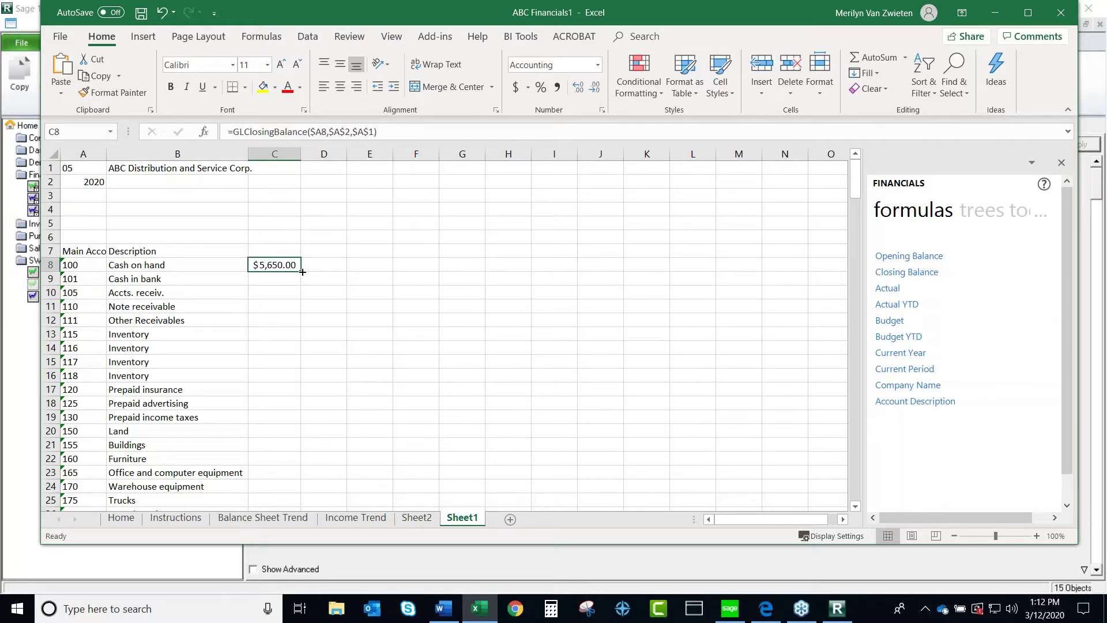
double_click(302, 271)
left_click_drag(307, 156, 353, 159)
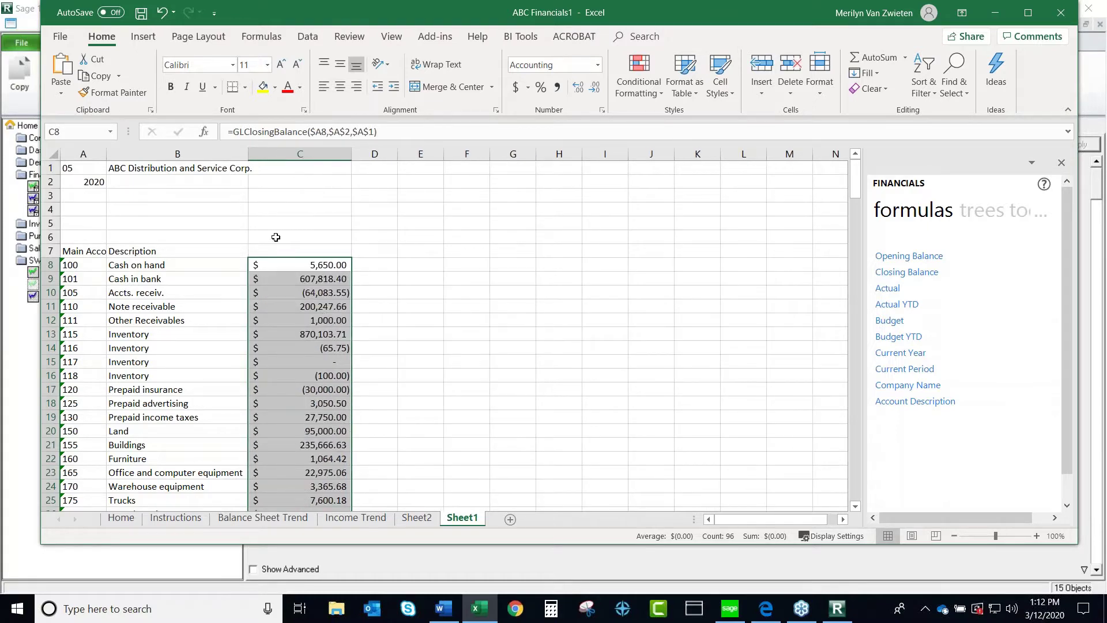
left_click(392, 418)
scroll(397, 424, "down", 20)
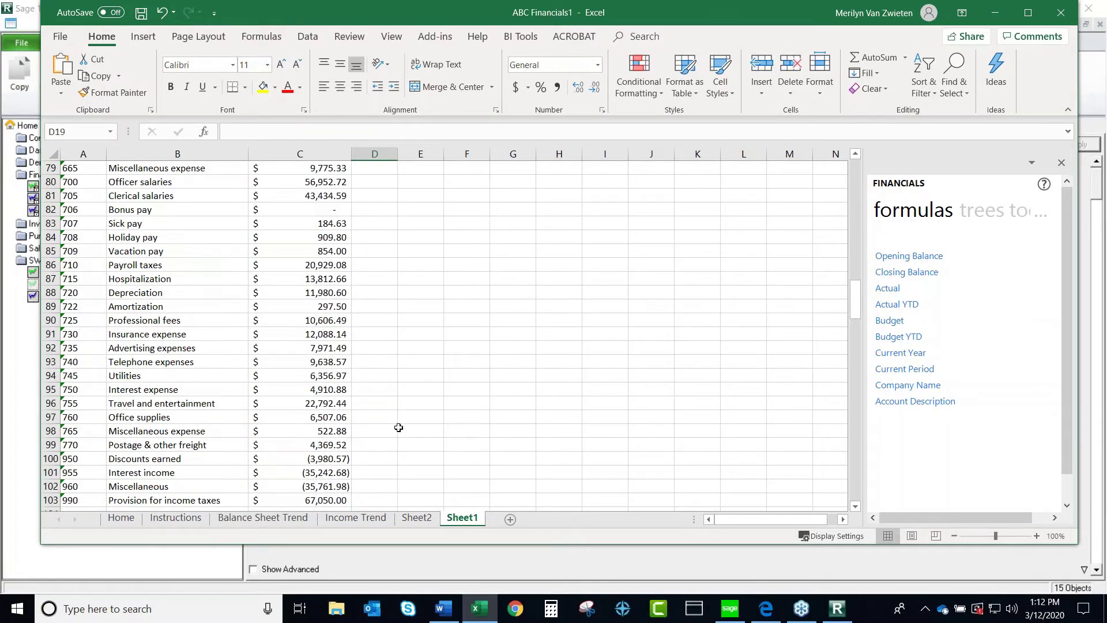
scroll(399, 427, "down", 9)
scroll(399, 429, "up", 20)
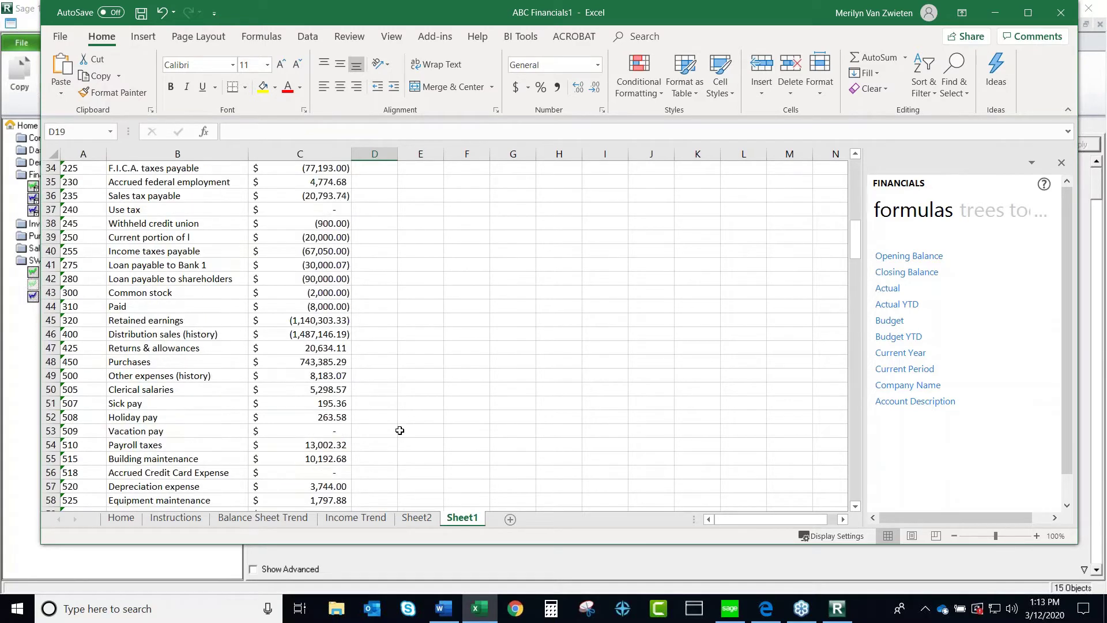
scroll(400, 431, "up", 11)
left_click(297, 266)
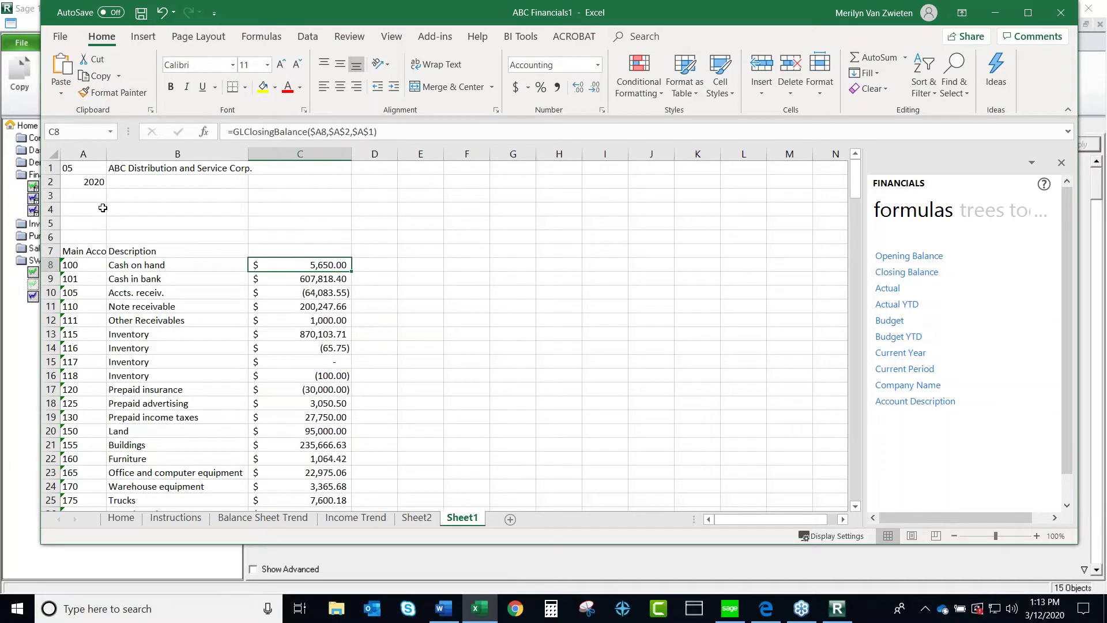
- Copy the C8 balance formula into D8 and widen column D
right_click(290, 265)
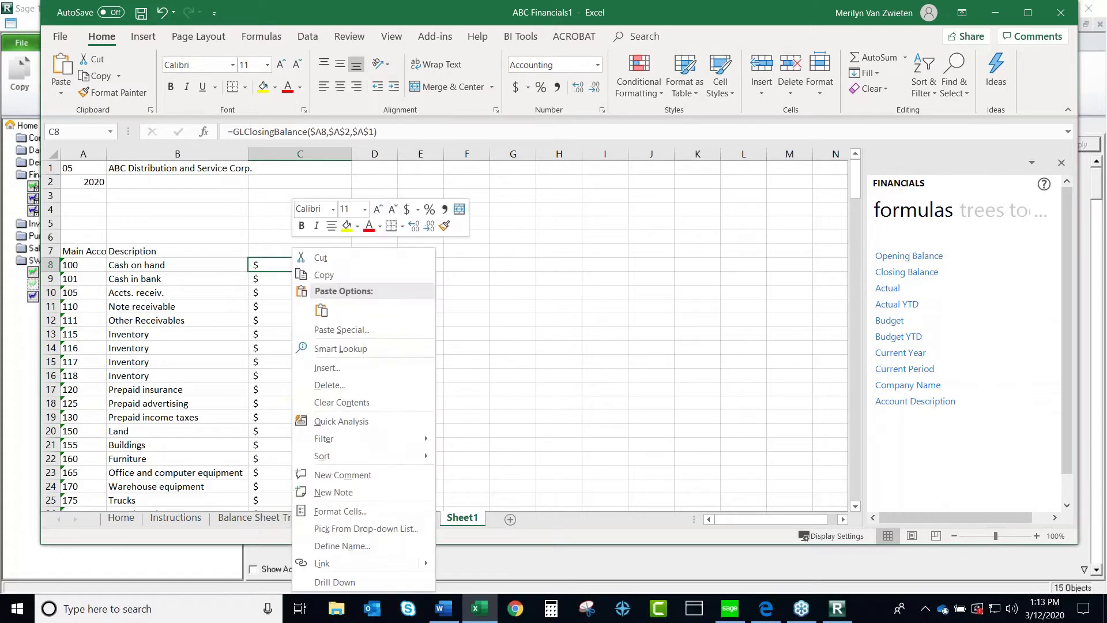
left_click(323, 275)
left_click(376, 261)
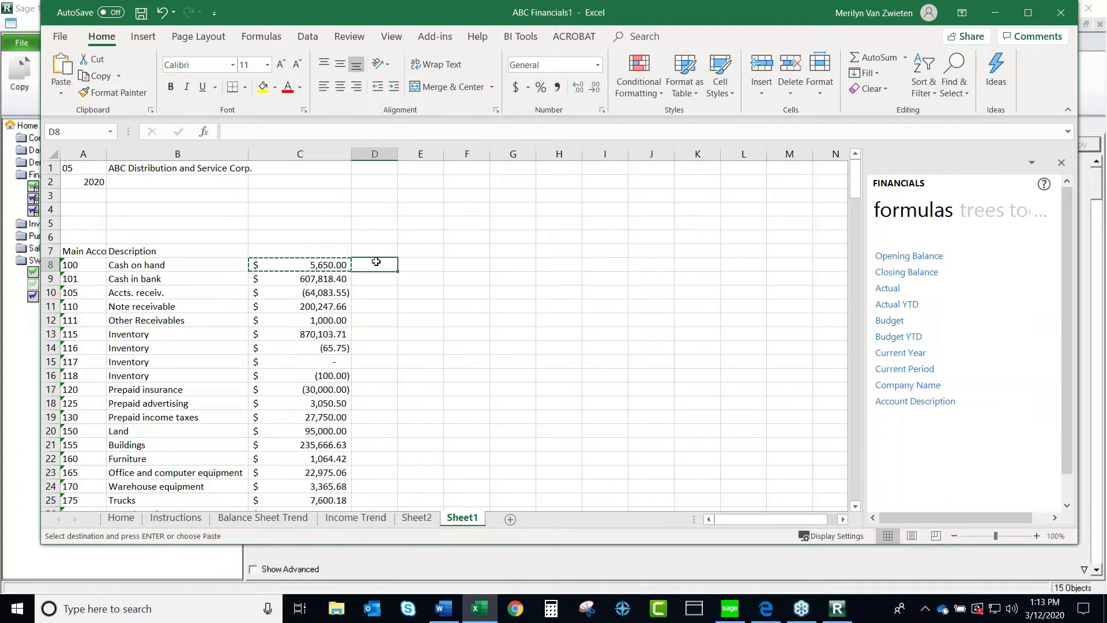
right_click(376, 262)
left_click(404, 309)
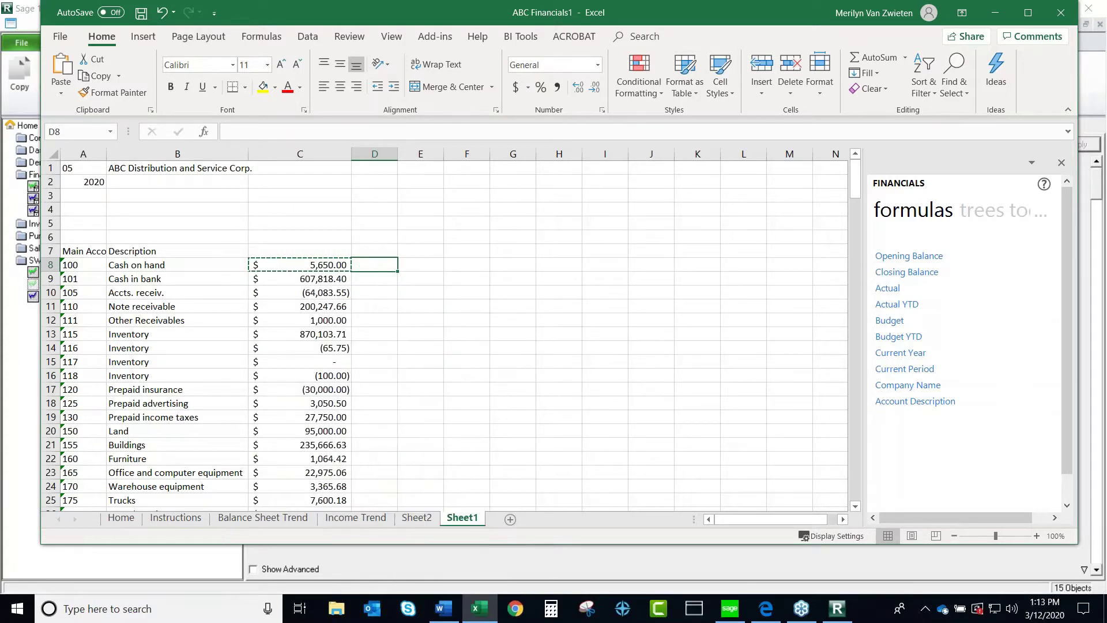
double_click(400, 155)
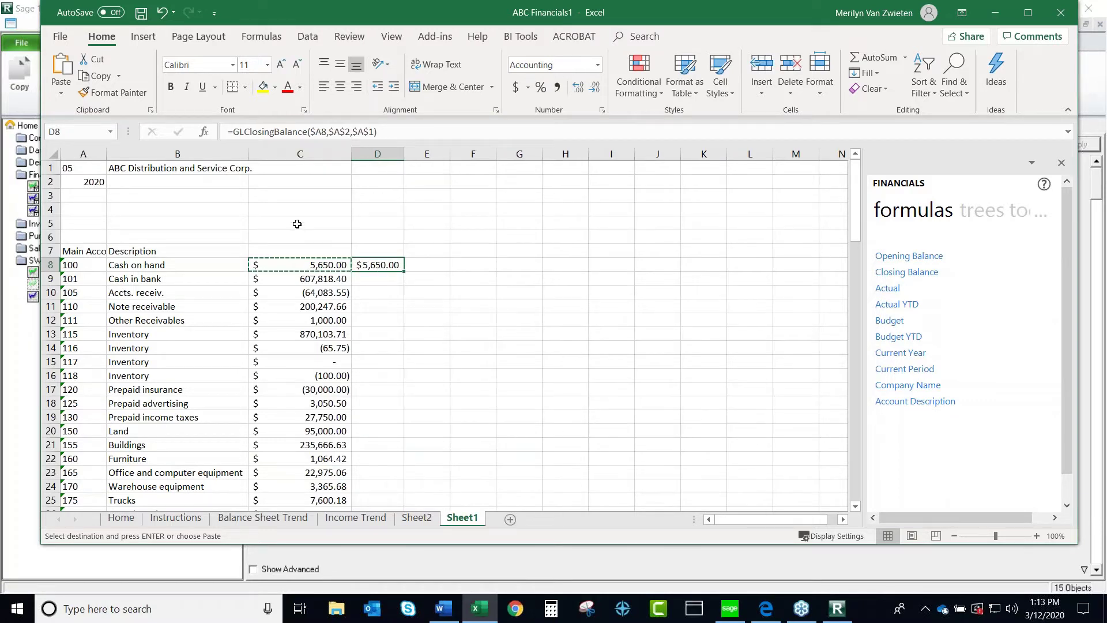
- Change D8's Year to $A$2-1, fill it down column D, and widen it
left_click(205, 132)
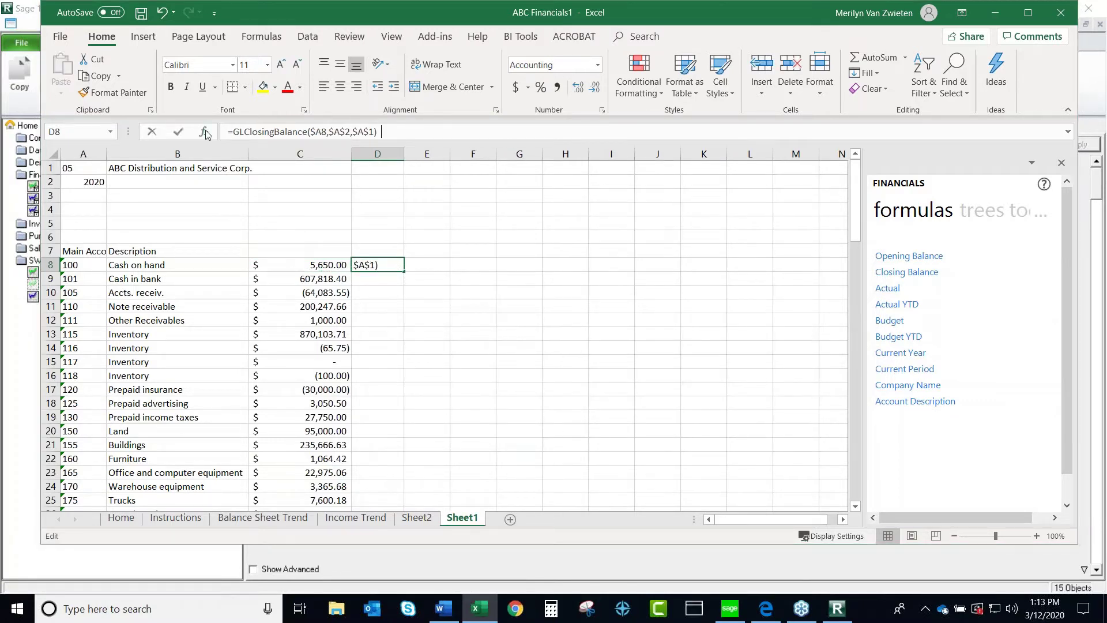
type("-")
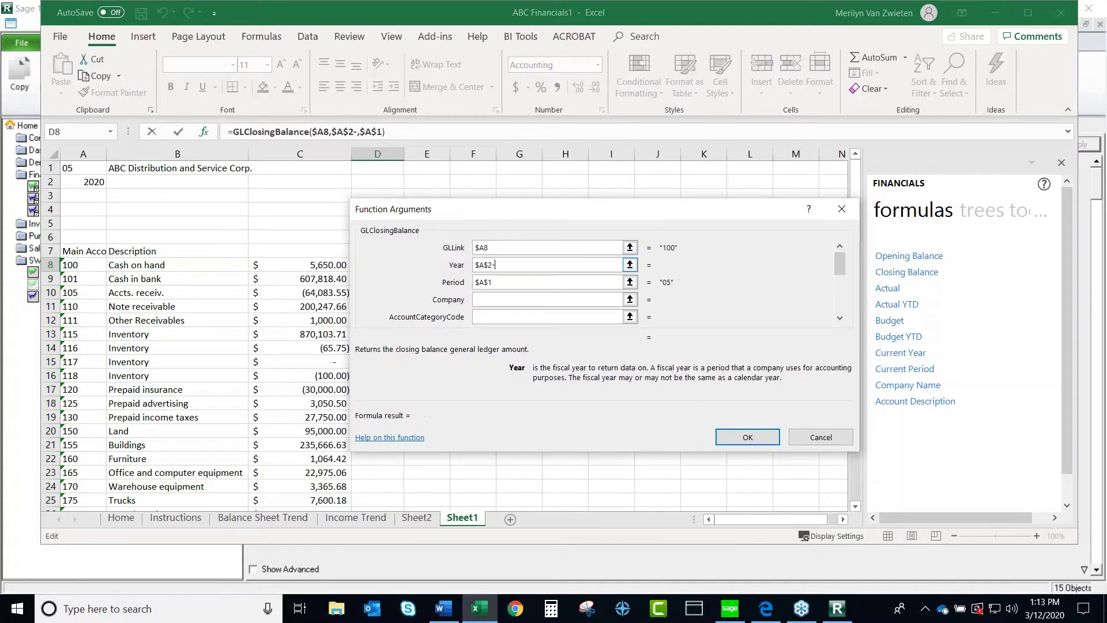
type("1")
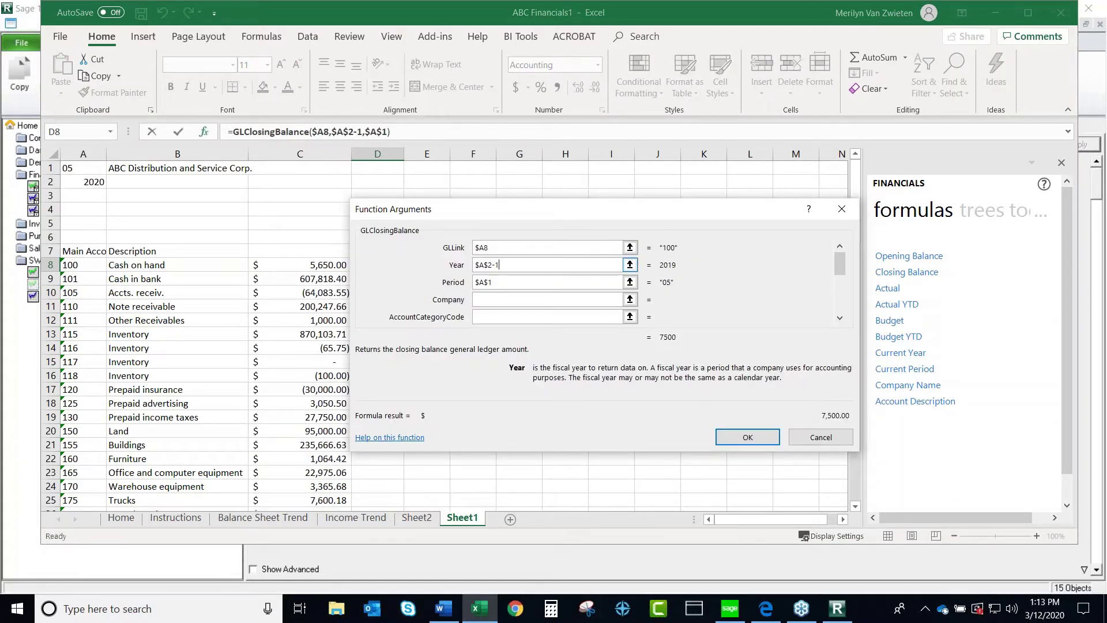
key("Return")
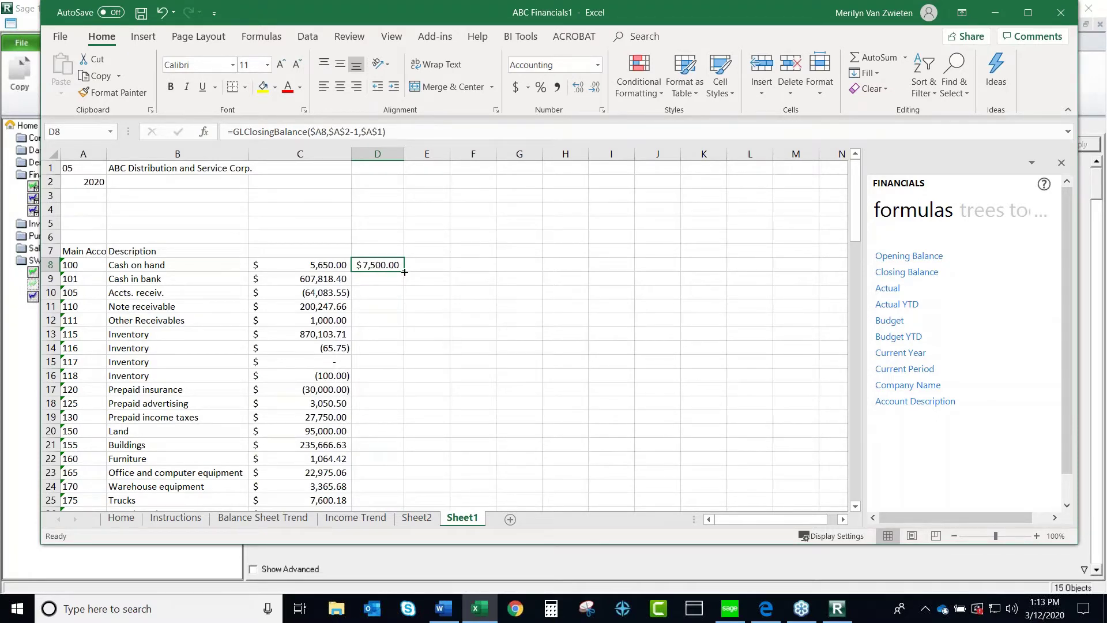
double_click(405, 271)
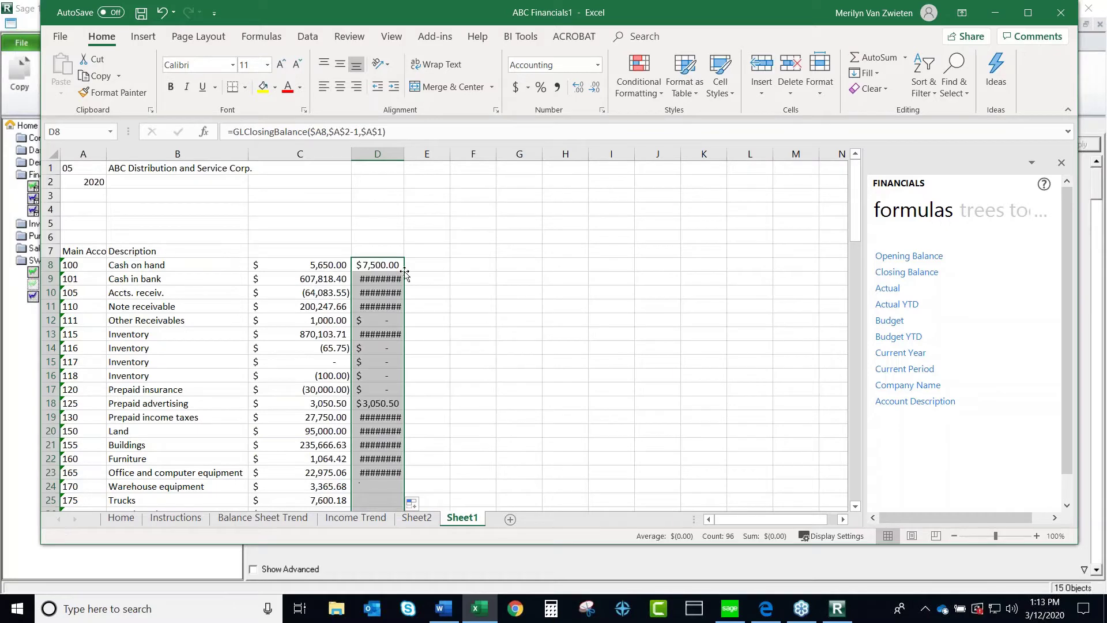
left_click_drag(405, 156, 443, 161)
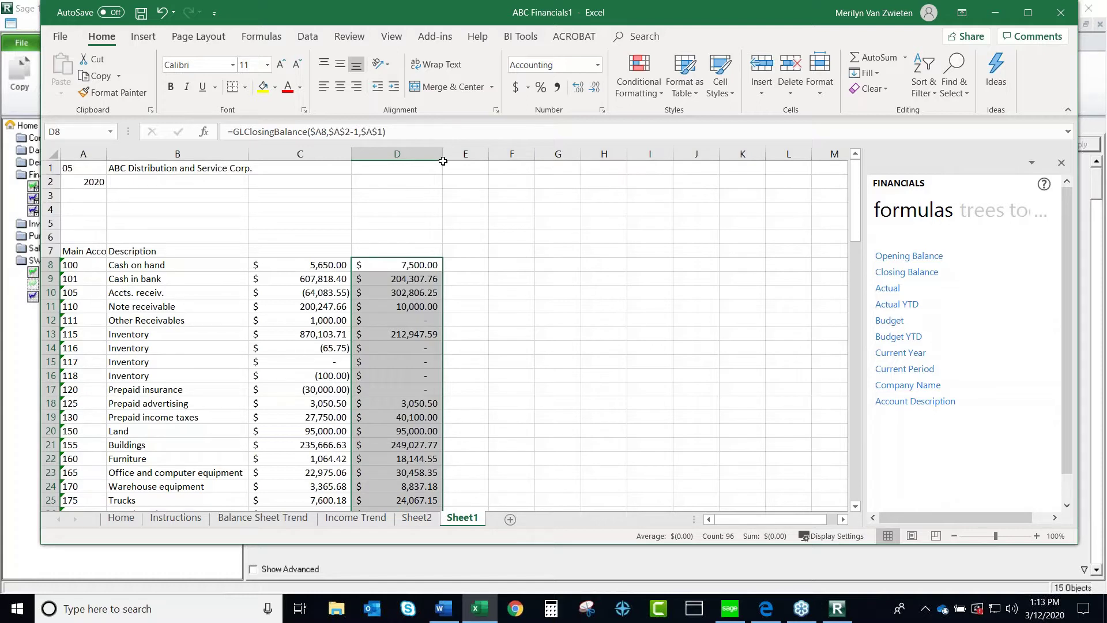
left_click(321, 265)
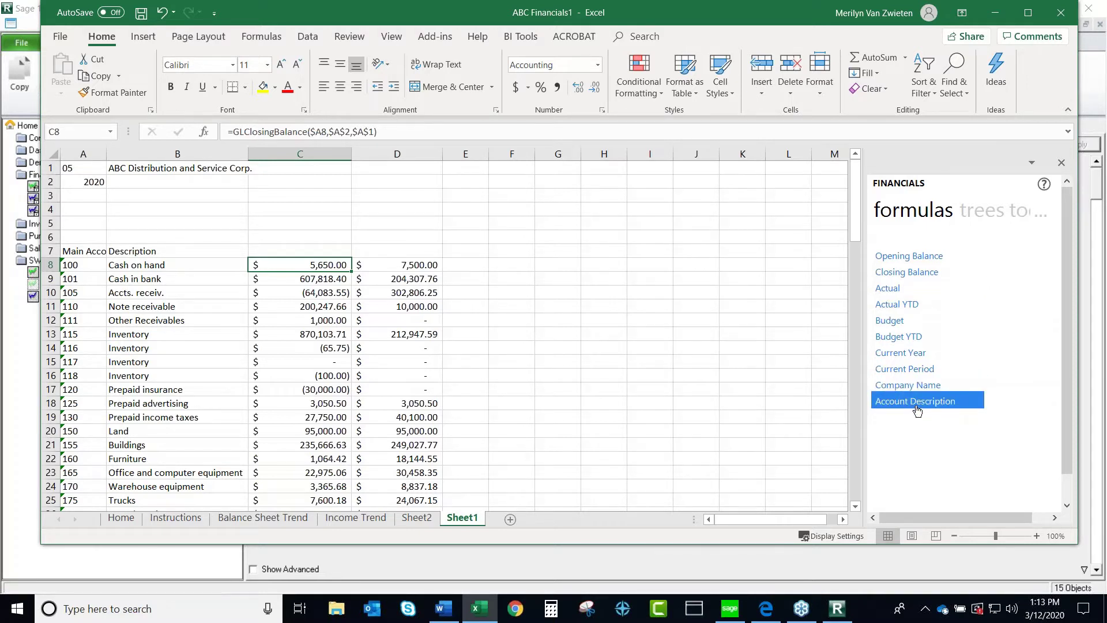
- Rename the B8 description from Cash on hand to Cash
left_click(161, 266)
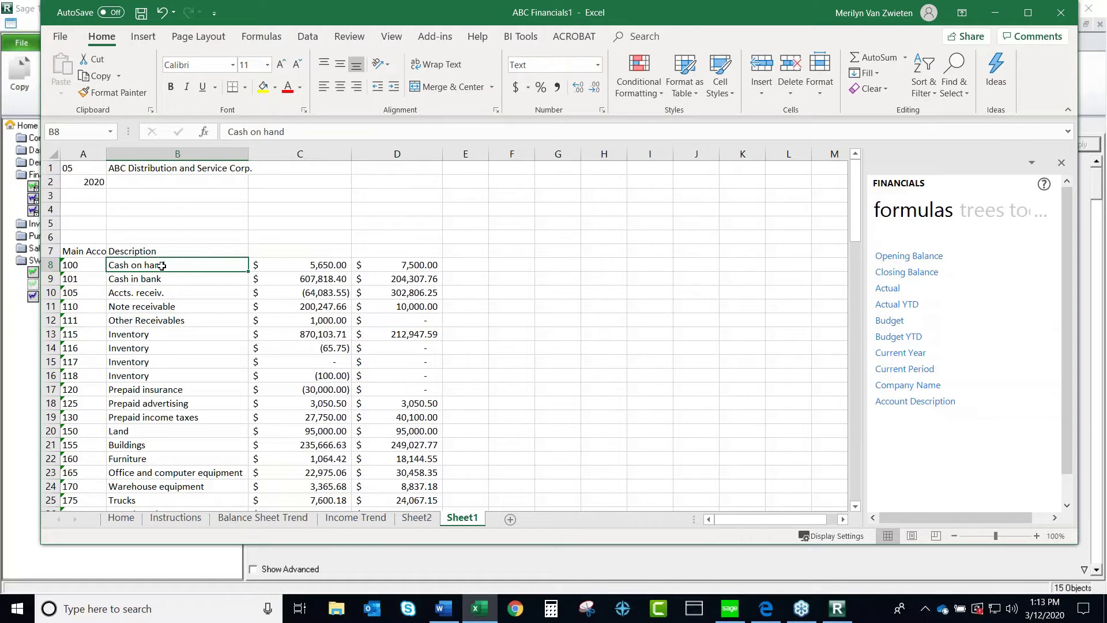
type("Cash")
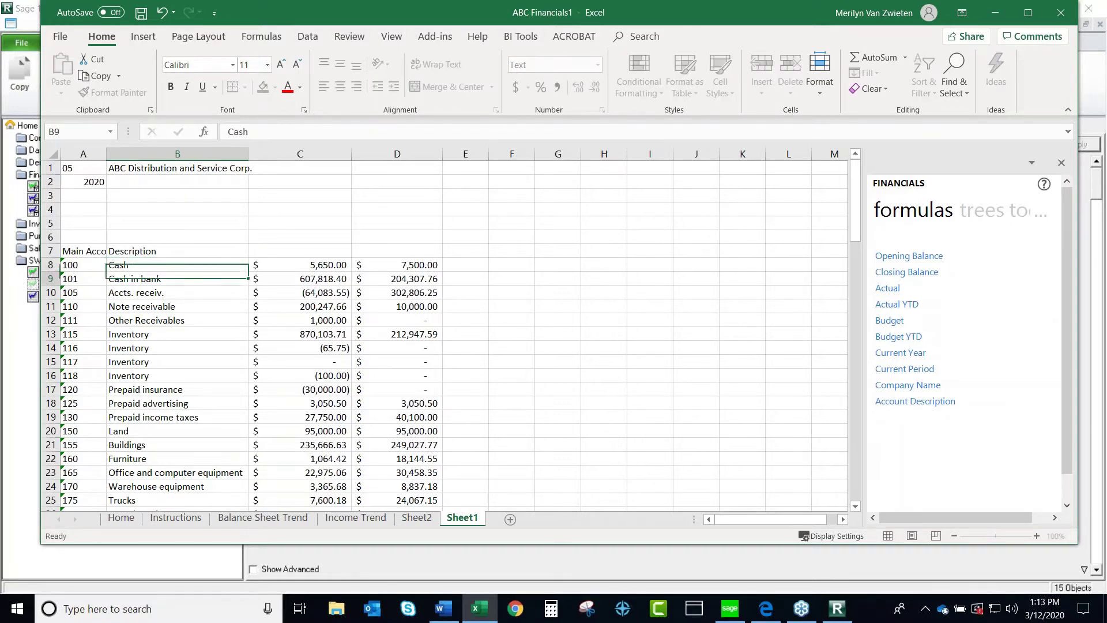
key("Return")
key("Up")
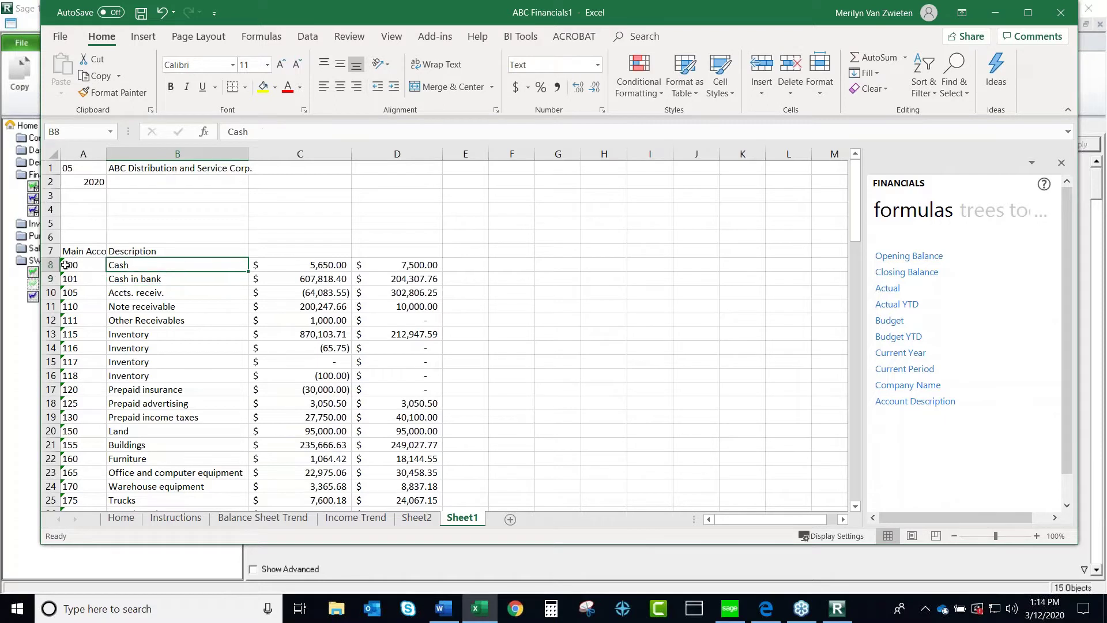
- Change A8's account code to 100 + 101 and delete the Cash in bank row
left_click(75, 264)
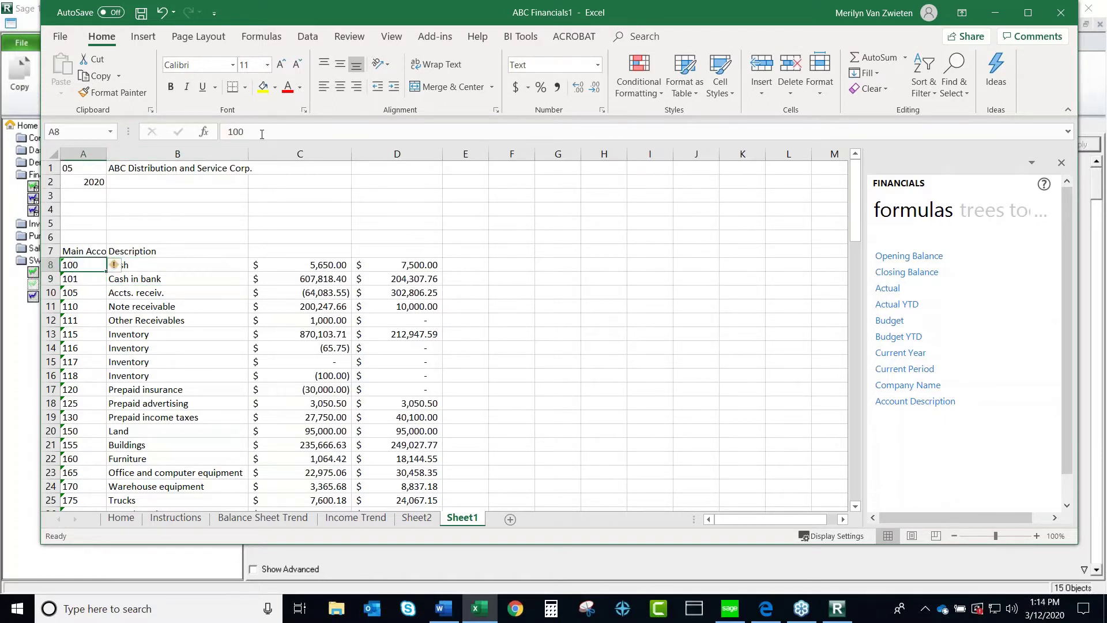
key("F2")
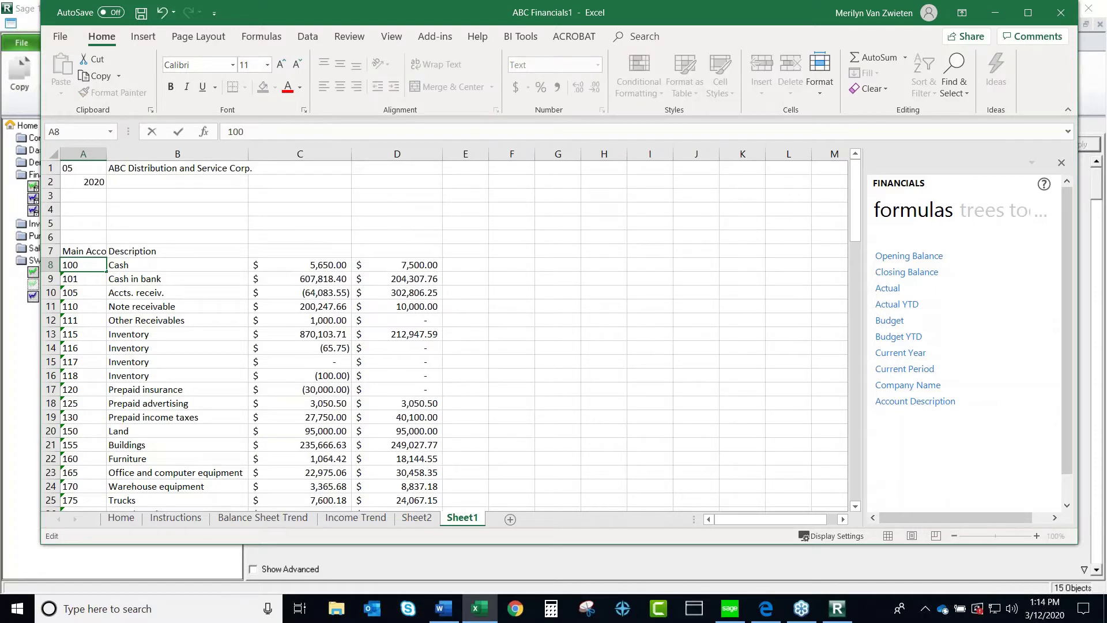
type("+ 101")
key("Return")
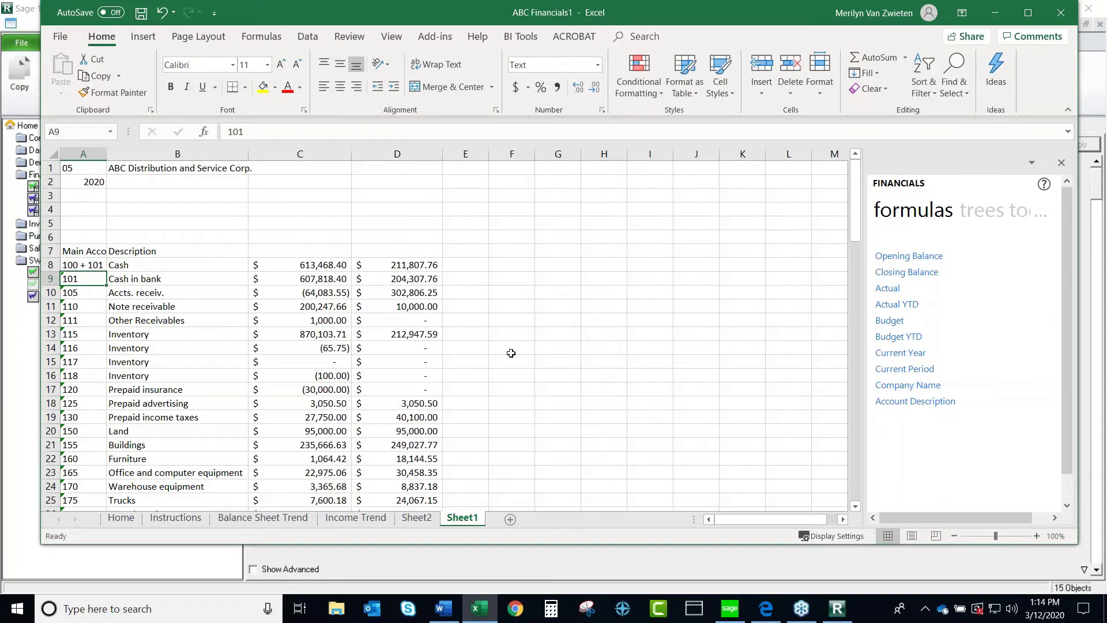
left_click(51, 278)
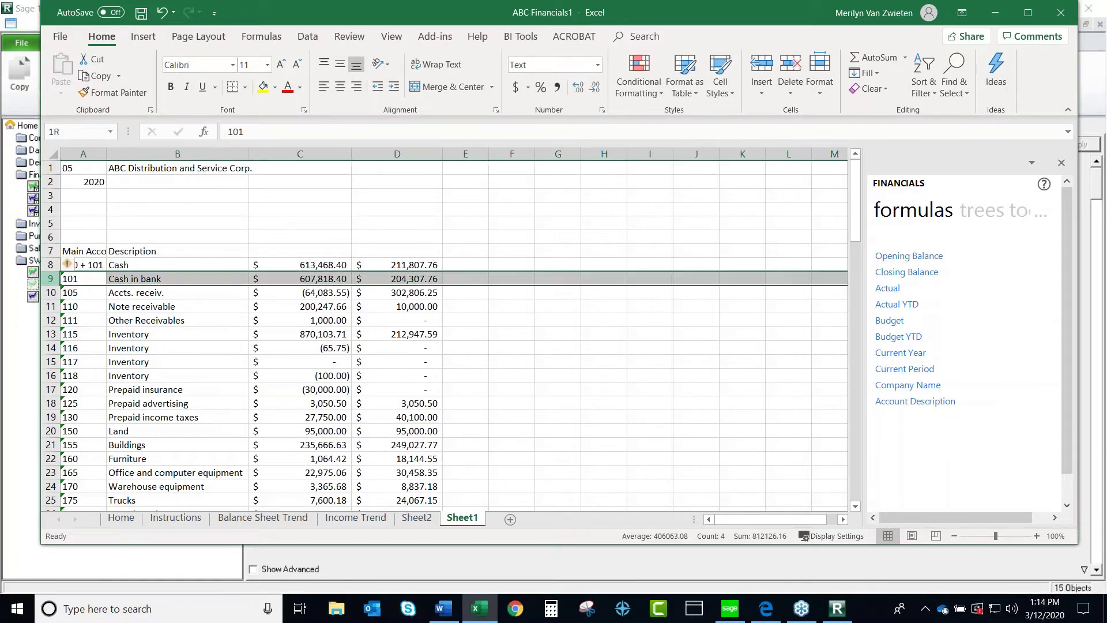
right_click(52, 280)
left_click(89, 399)
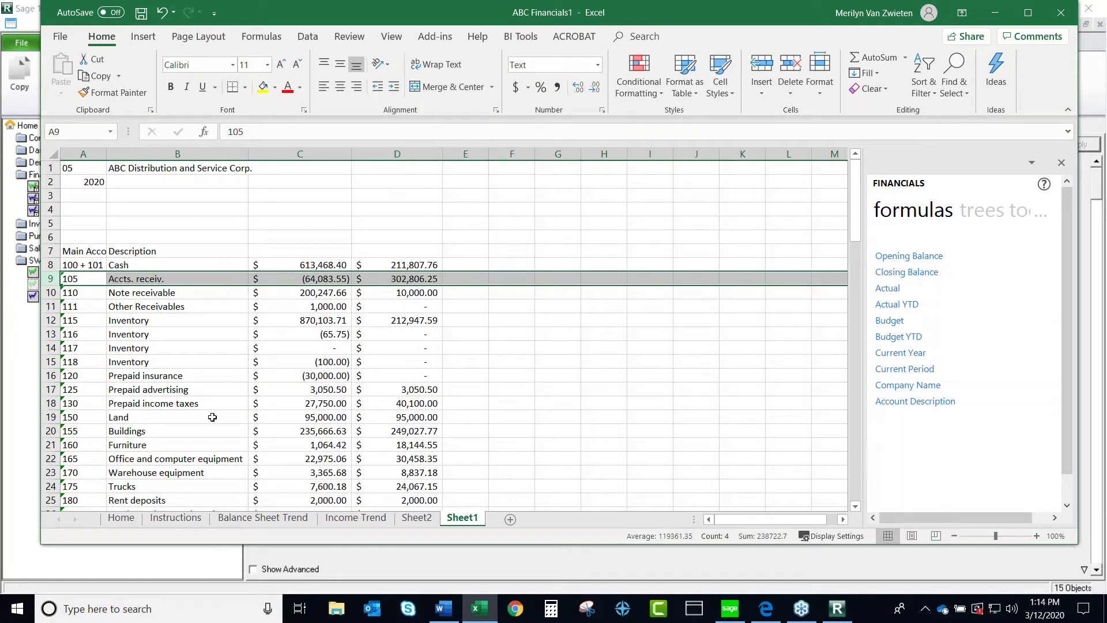
- Try the account range 120 to 130 in A16 and inspect row 16's balance formula
left_click(79, 377)
left_click(247, 133)
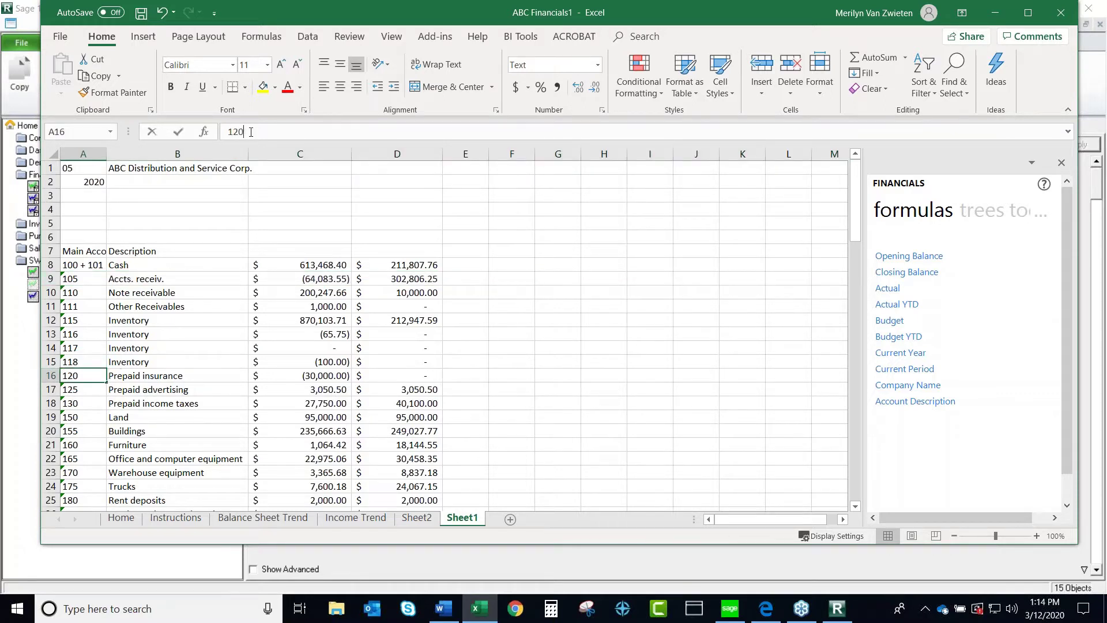
type("to")
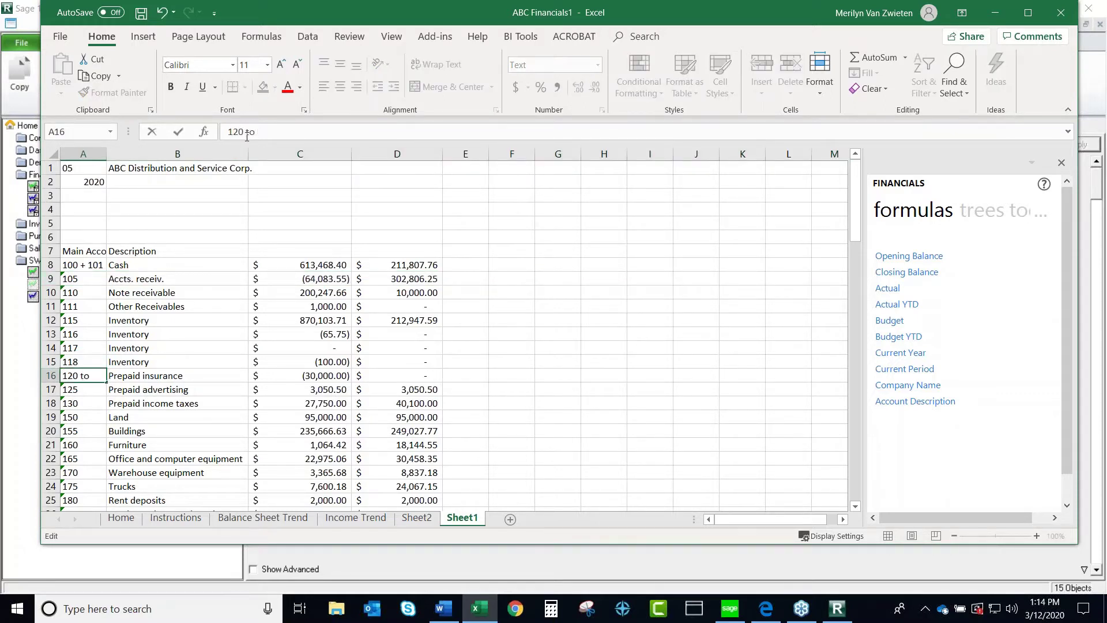
type(" 130")
key("ctrl+Return")
key("Down")
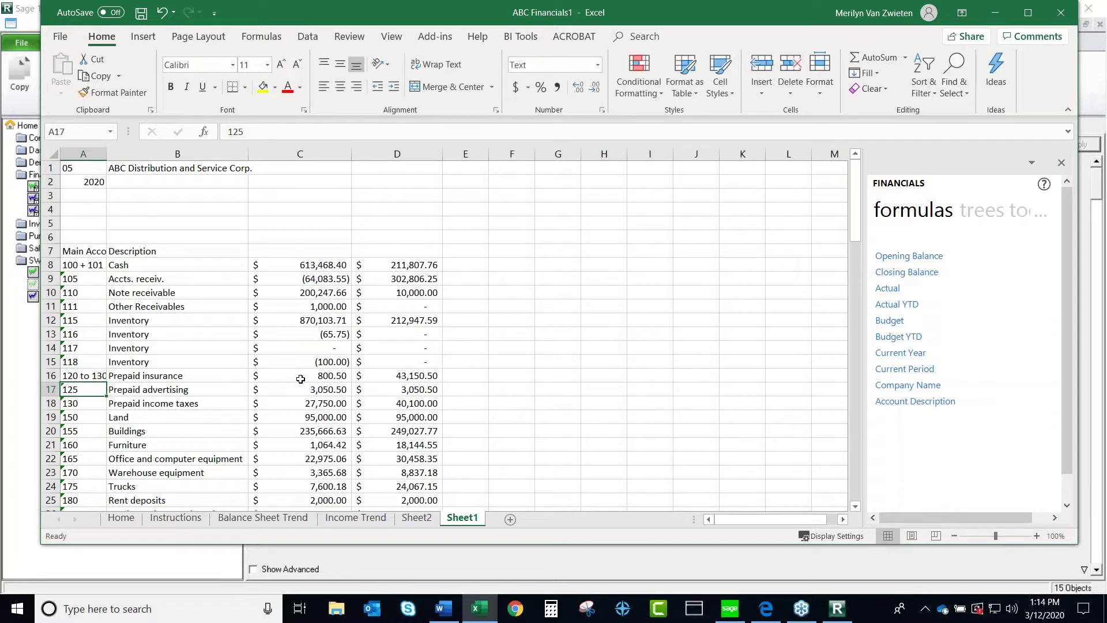
left_click(300, 379)
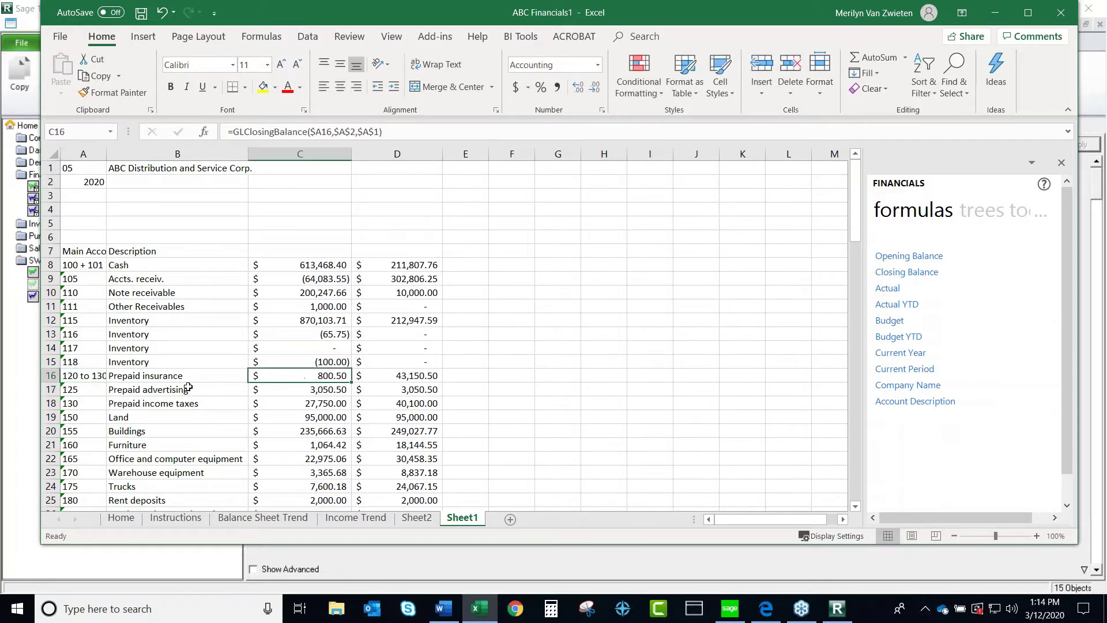
- Revert A16 to account 120 and check the summed balances of accounts 120 to 130
left_click(86, 377)
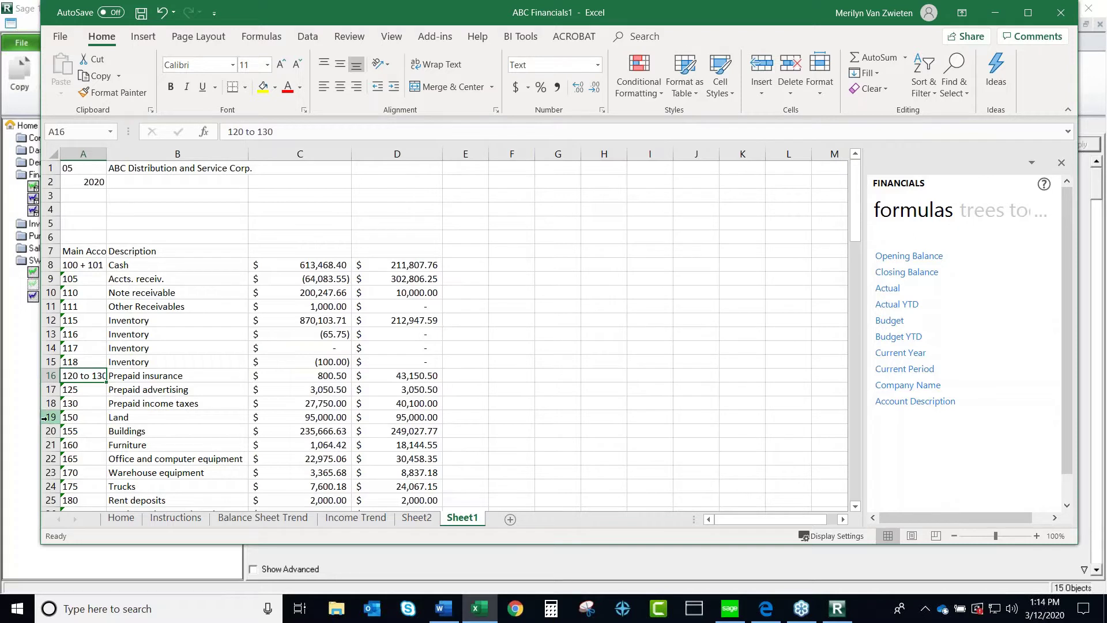
type("120")
key("Return")
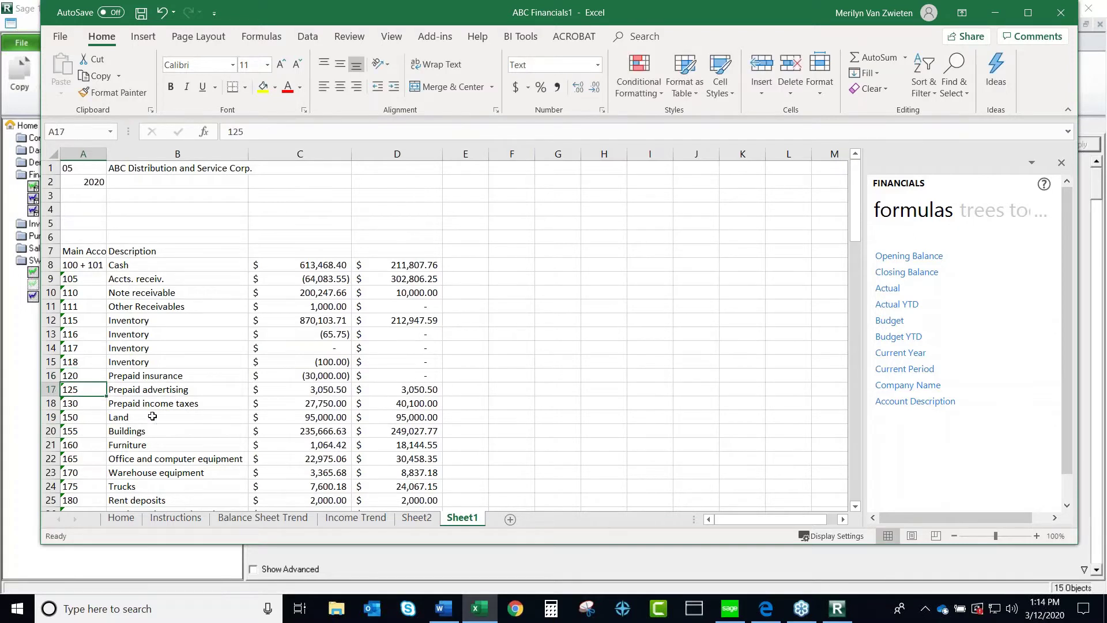
left_click_drag(310, 376, 323, 403)
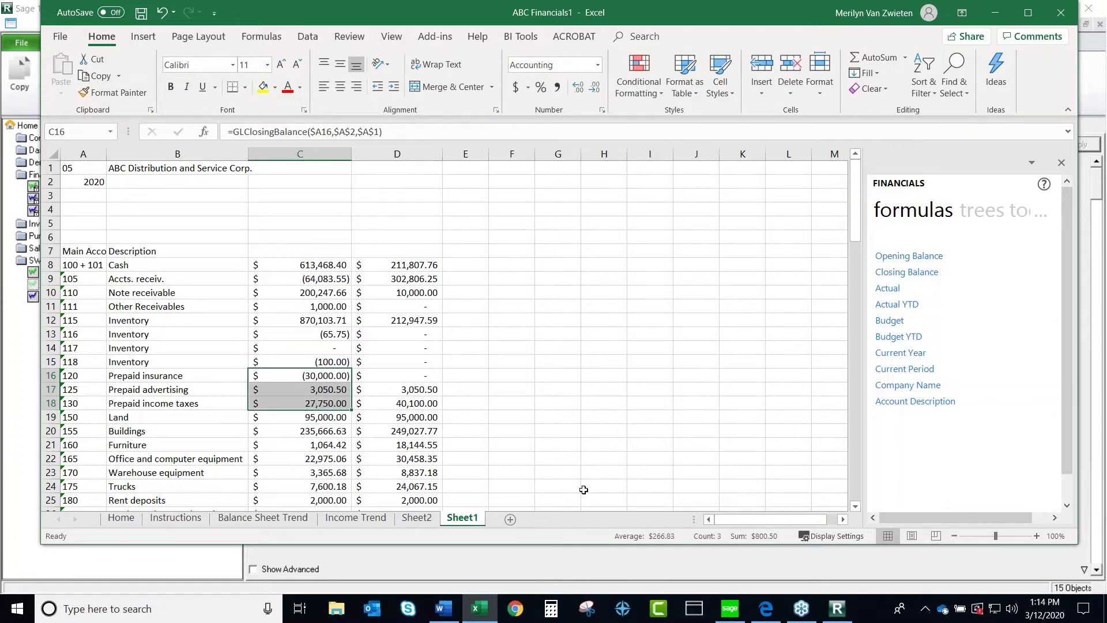
left_click(89, 376)
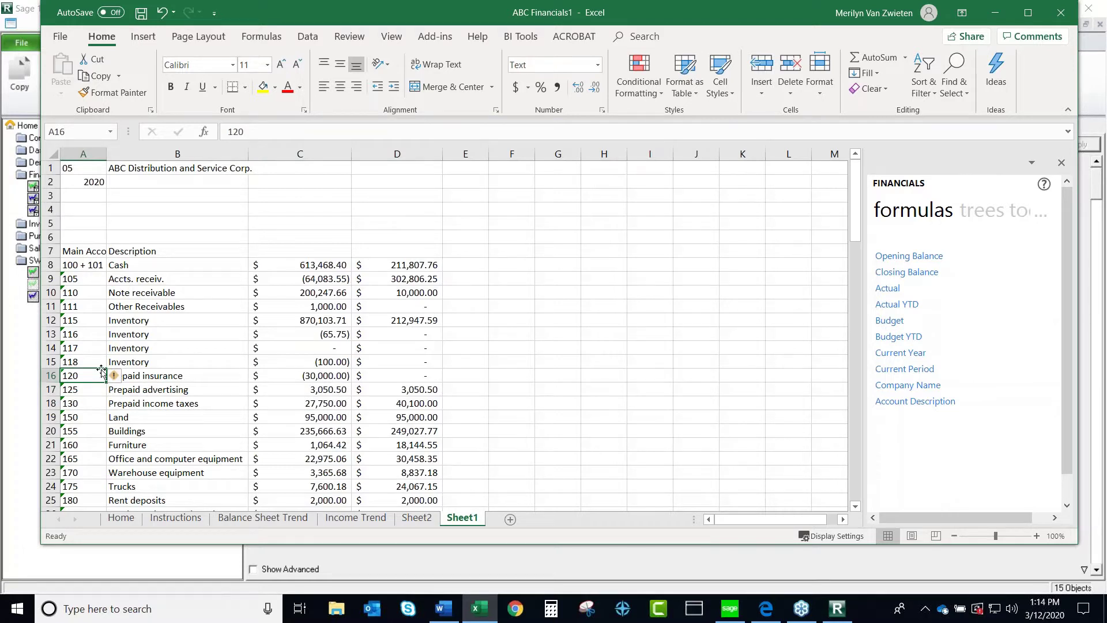
left_click(83, 265)
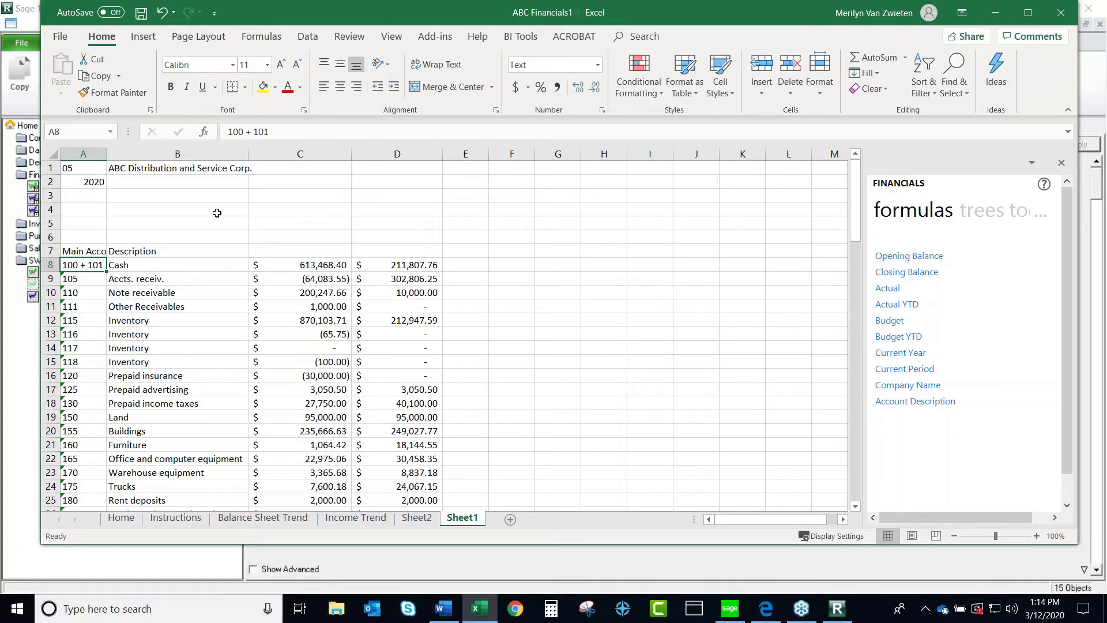
left_click(292, 136)
- Extend A8 to 100 + 101 +180, widen column A, and go to the Balance Sheet Trend sheet
type("+")
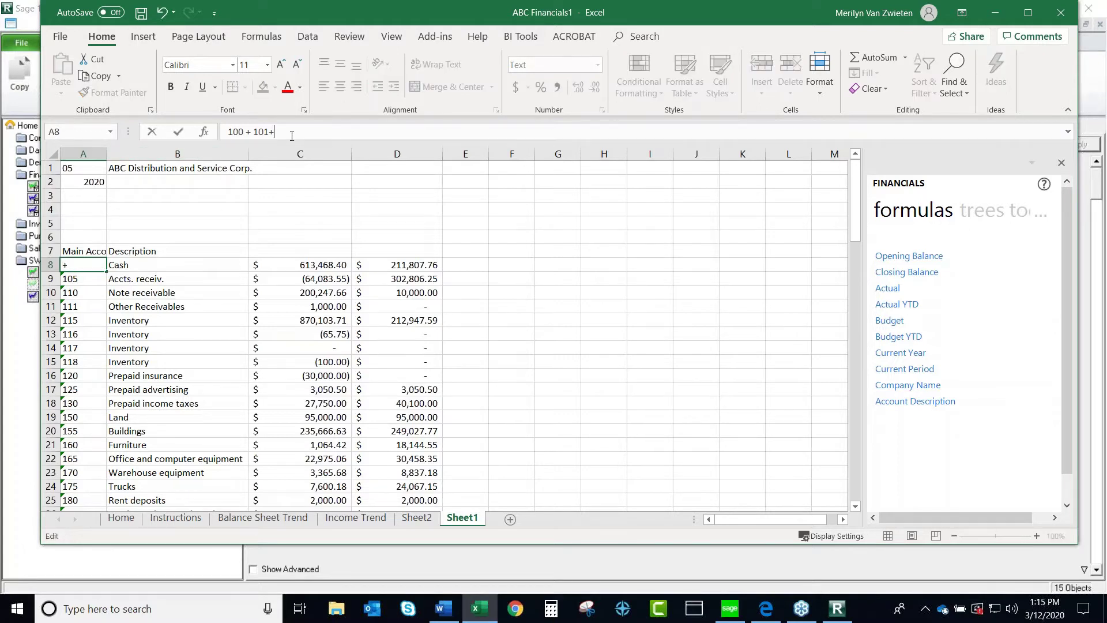
key("BackSpace")
type("+180")
key("Return")
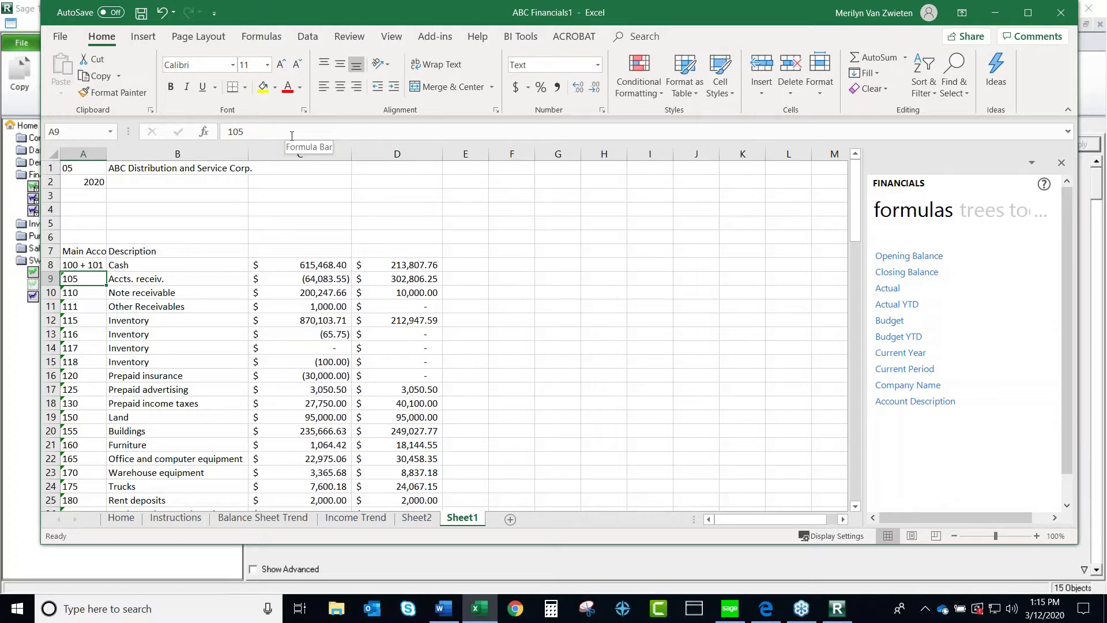
left_click_drag(106, 155, 141, 156)
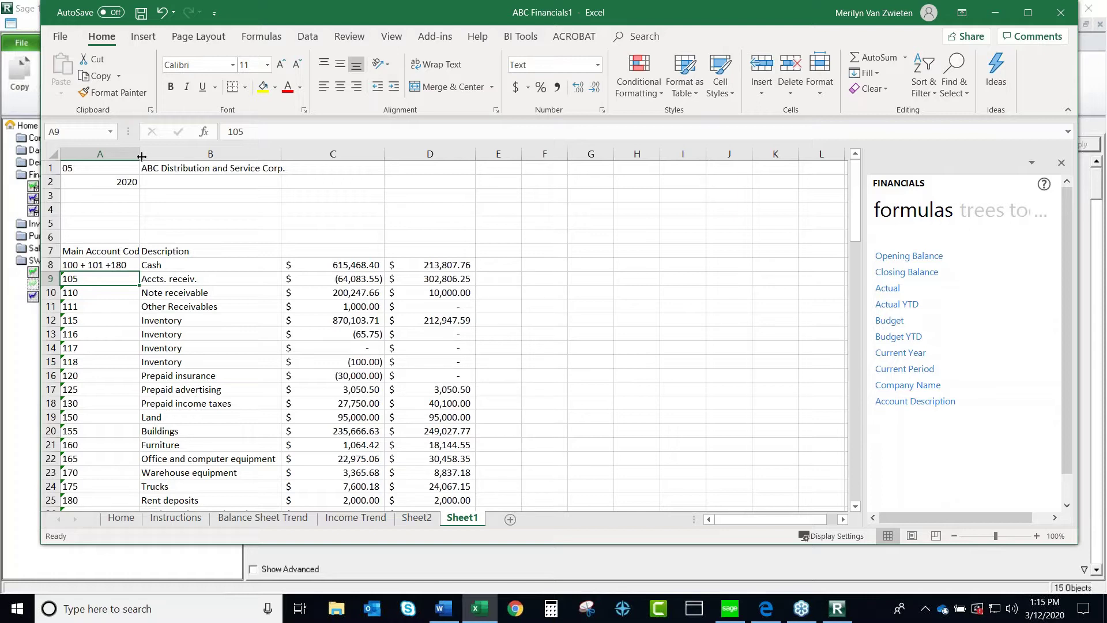
left_click(267, 521)
- Inspect Balance Sheet Trend's 400 TO 999 range and Accounts payable formula, then return to Sheet1
scroll(469, 393, "down", 12)
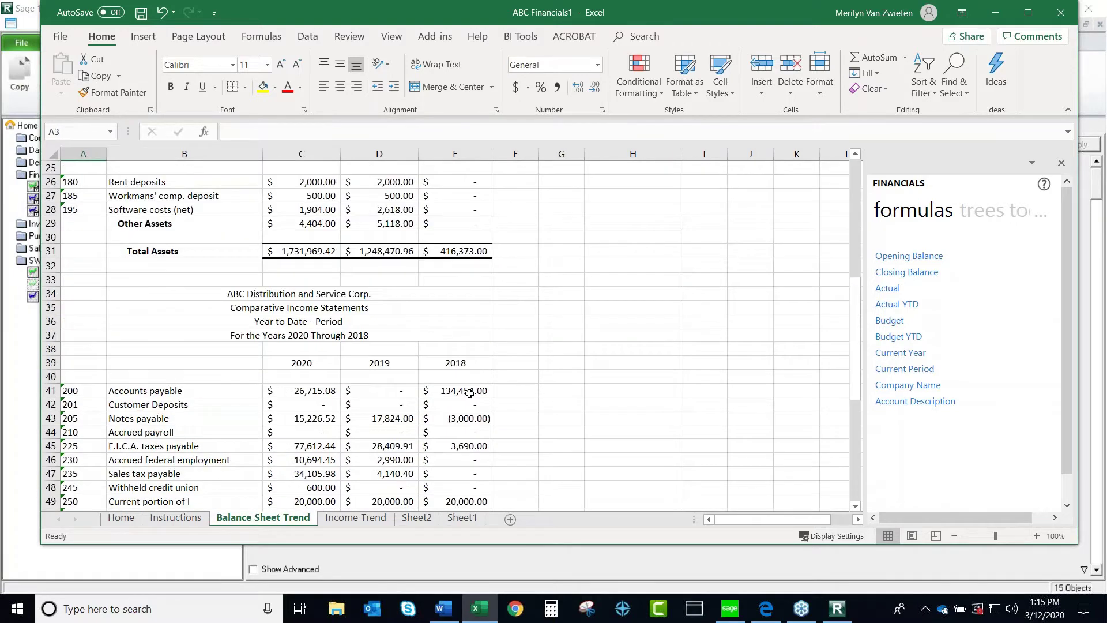
scroll(470, 393, "down", 2)
left_click(115, 404)
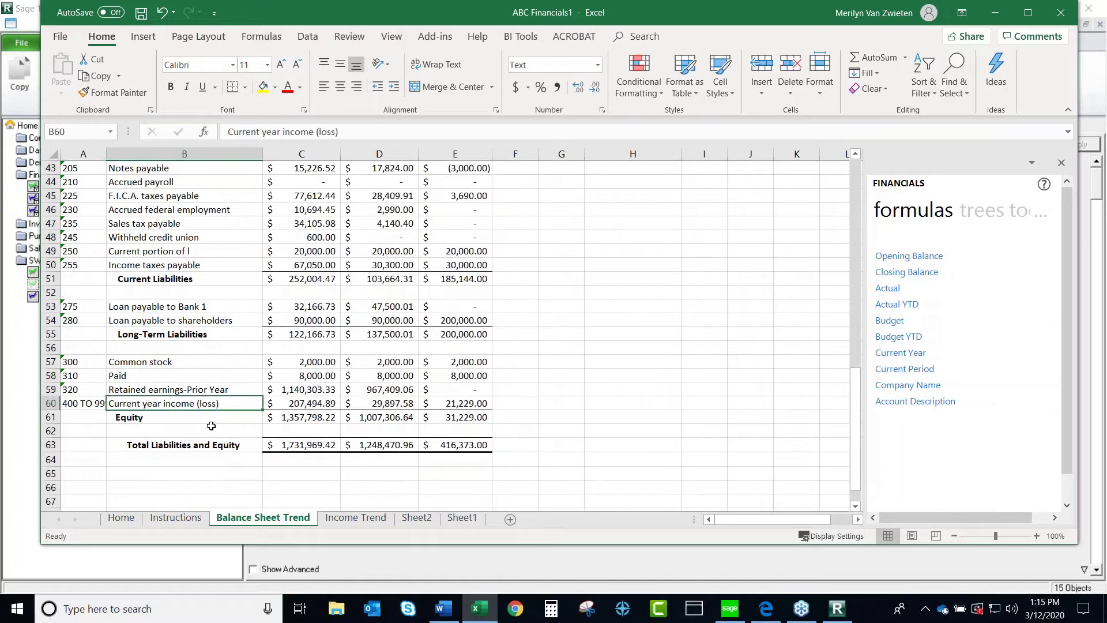
left_click(79, 406)
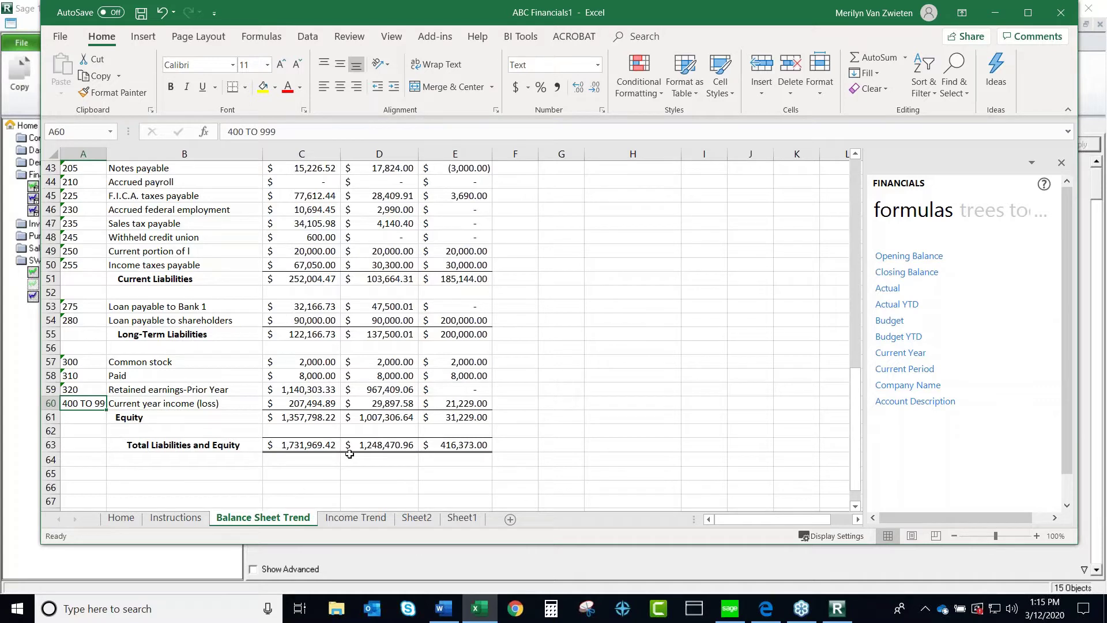
scroll(346, 453, "up", 7)
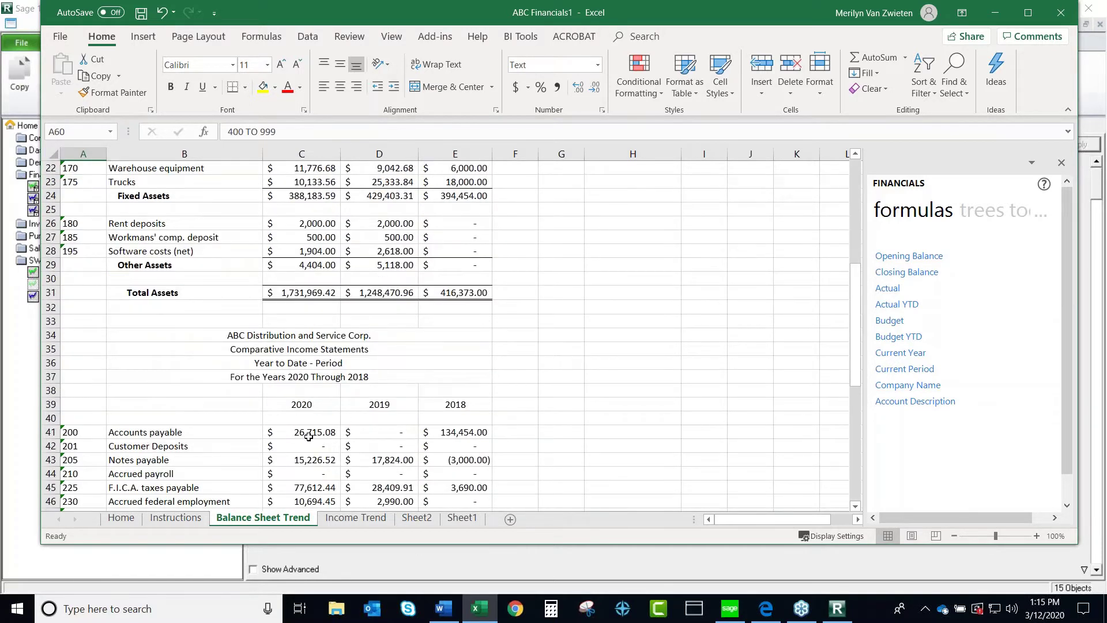
left_click(309, 434)
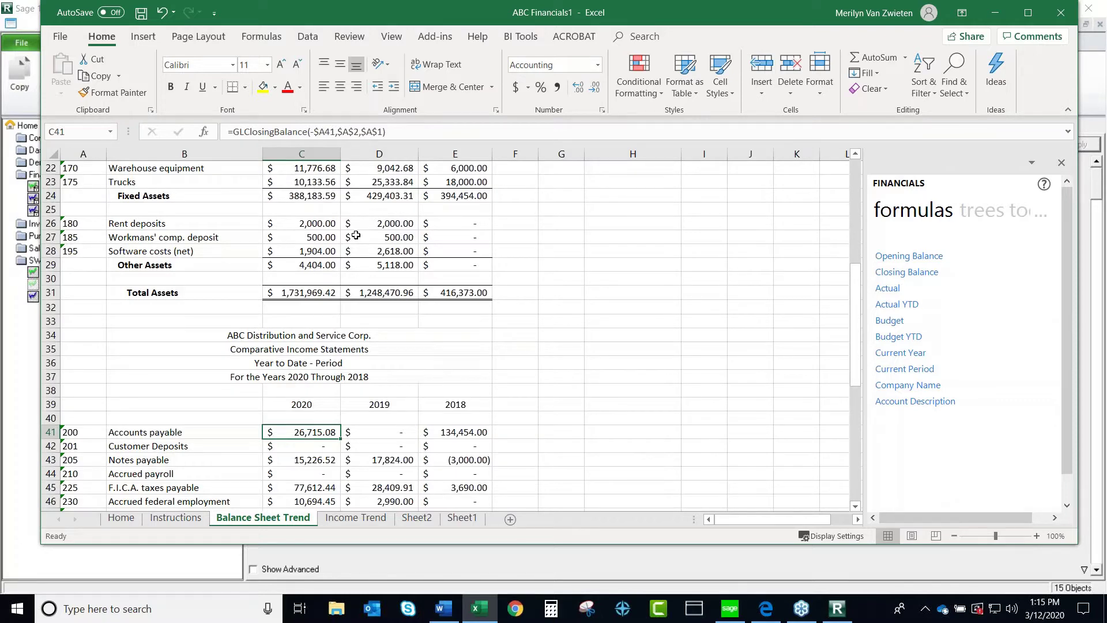
left_click(203, 137)
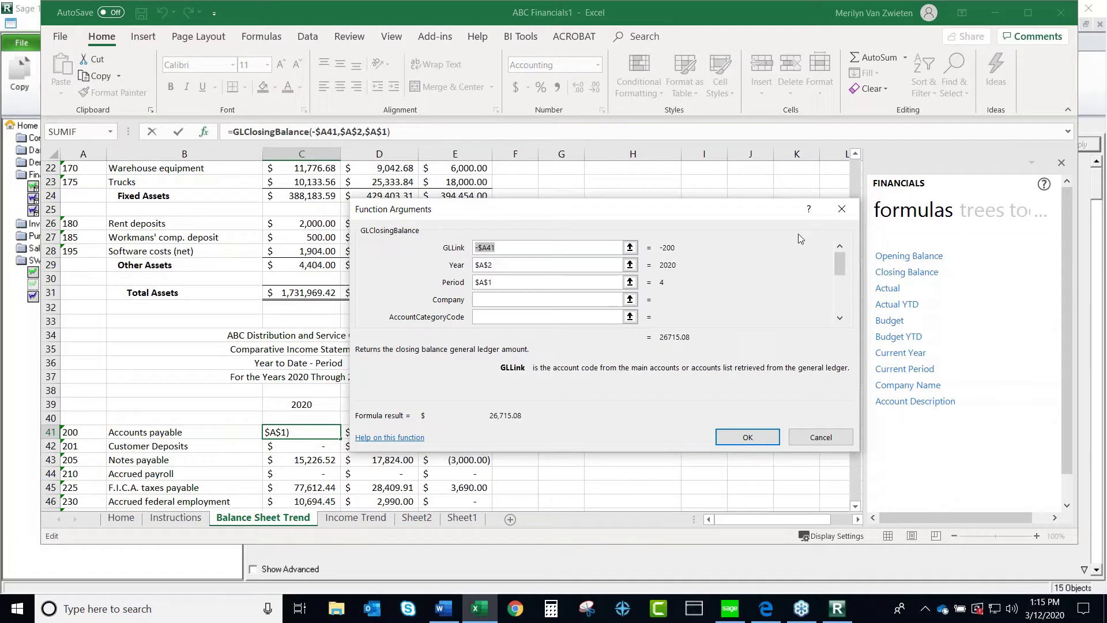
left_click(840, 212)
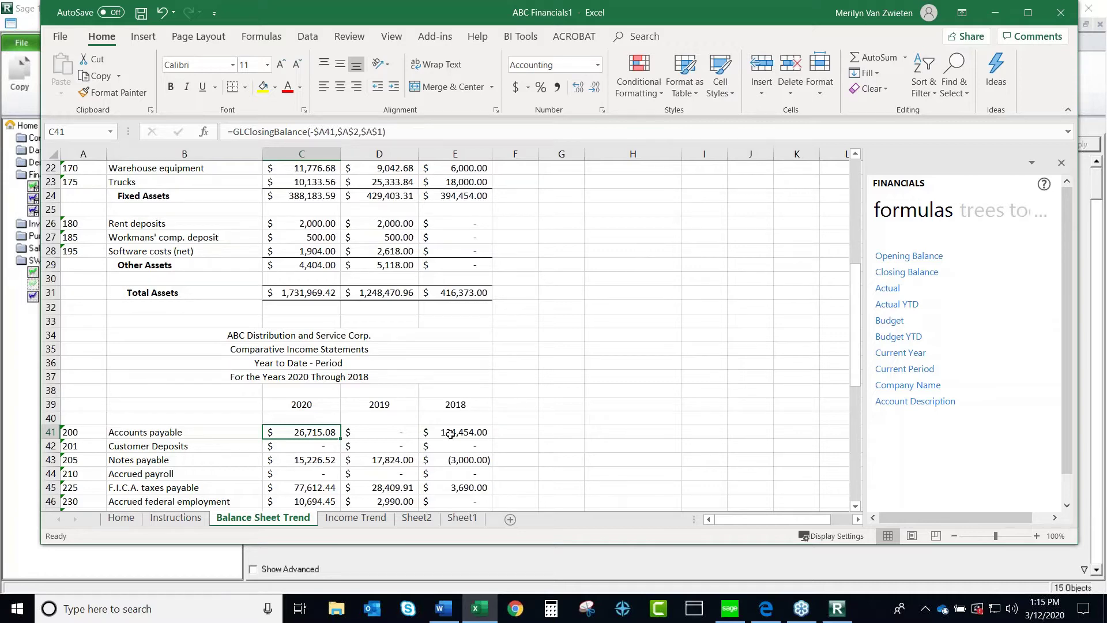
left_click(469, 520)
left_click(557, 266)
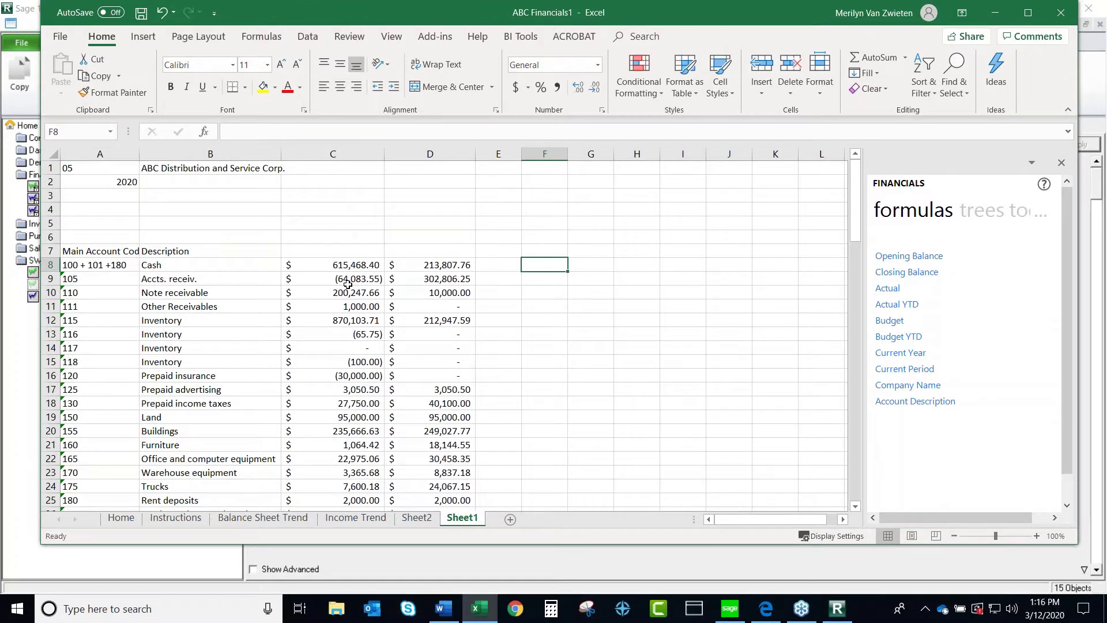
- Switch the Financials task pane to its tools section
left_click(984, 211)
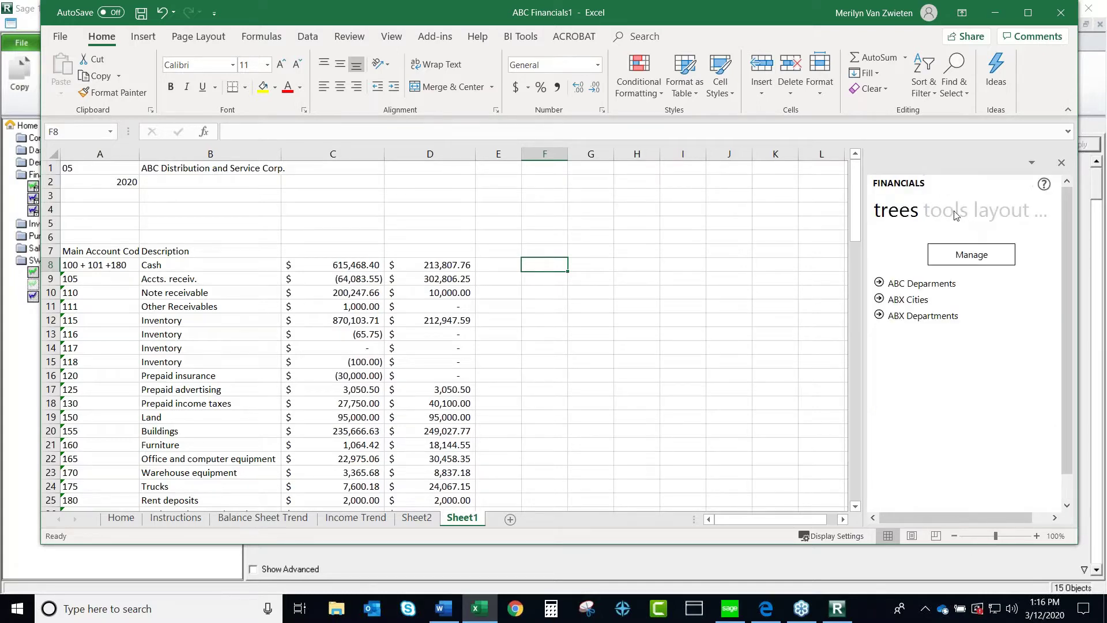
left_click(958, 212)
left_click(963, 218)
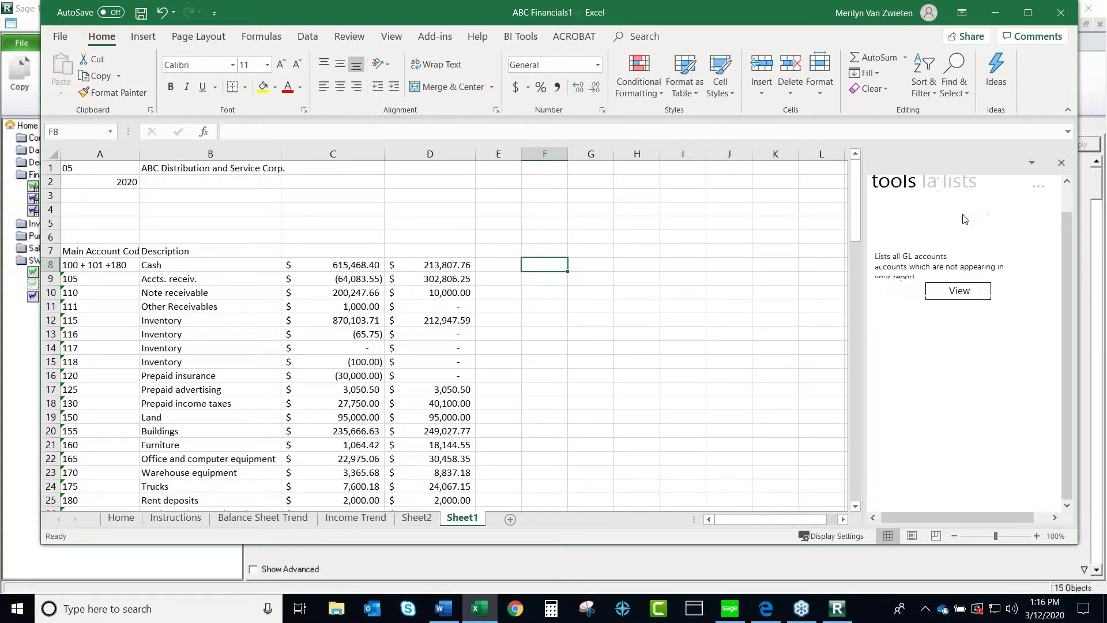
left_click(963, 218)
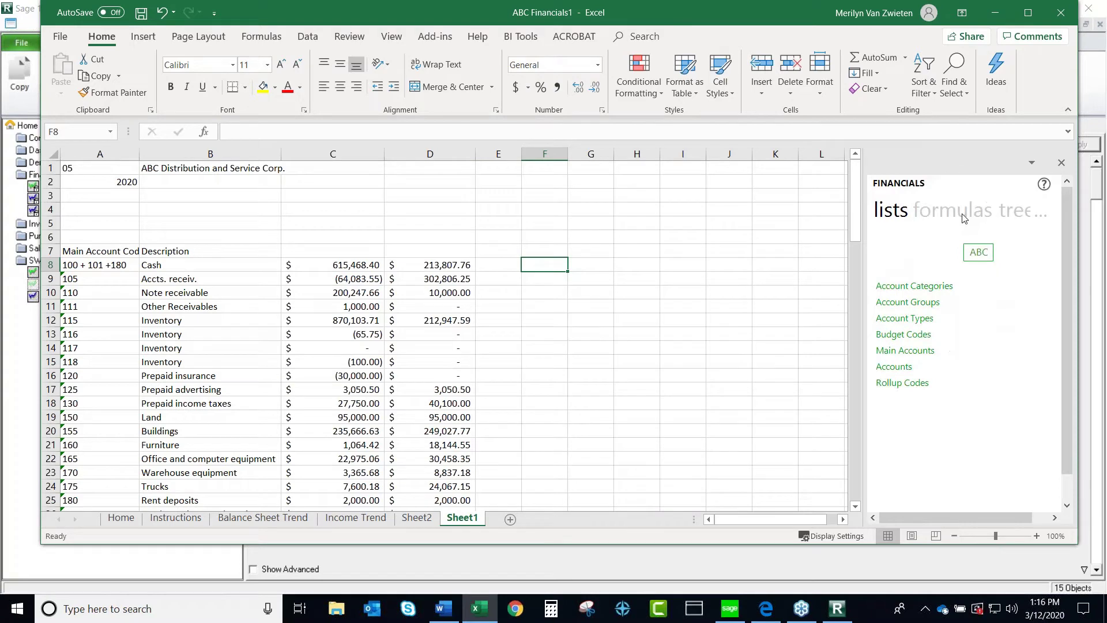
left_click(963, 220)
left_click(974, 219)
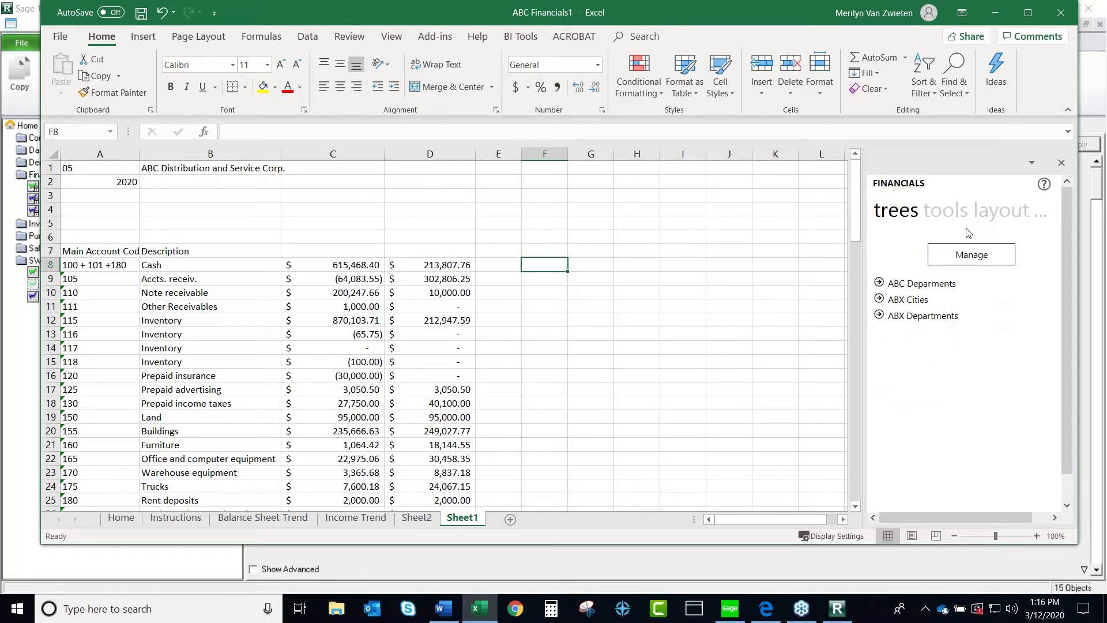
left_click(948, 218)
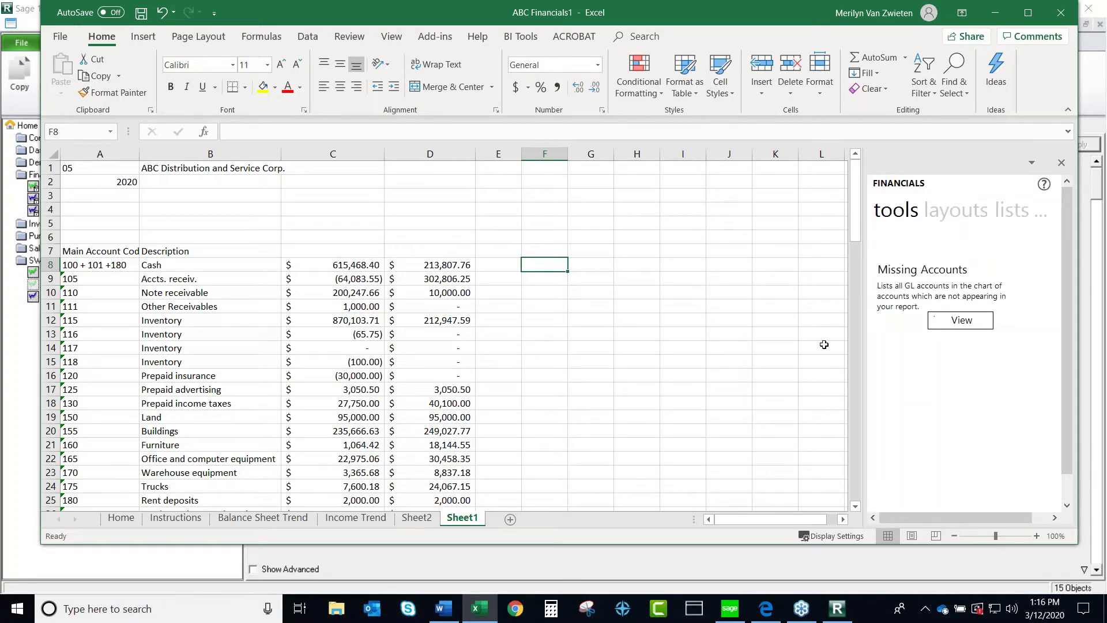
- Run Missing Accounts View on the current sheet, then bring up the Report Manager
left_click(960, 326)
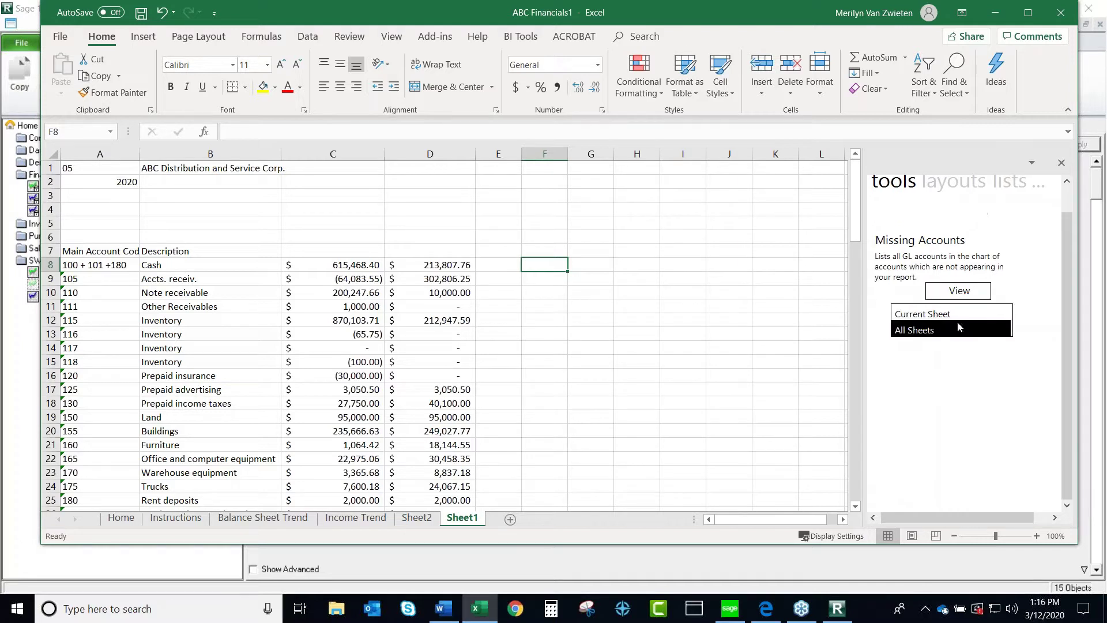
left_click(952, 313)
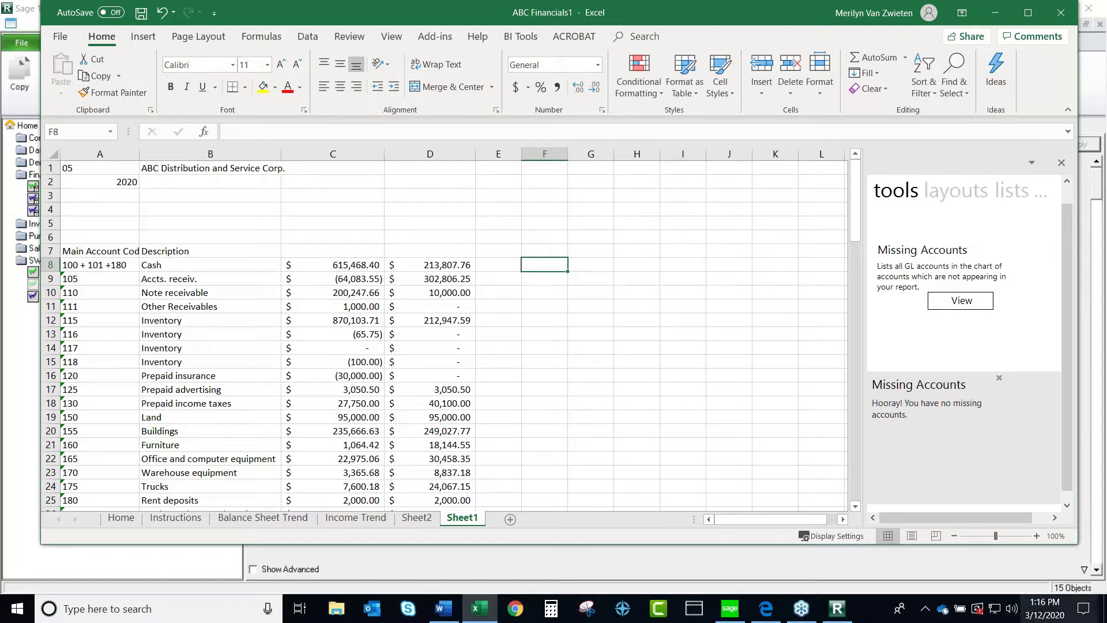
left_click(837, 610)
left_click(64, 286)
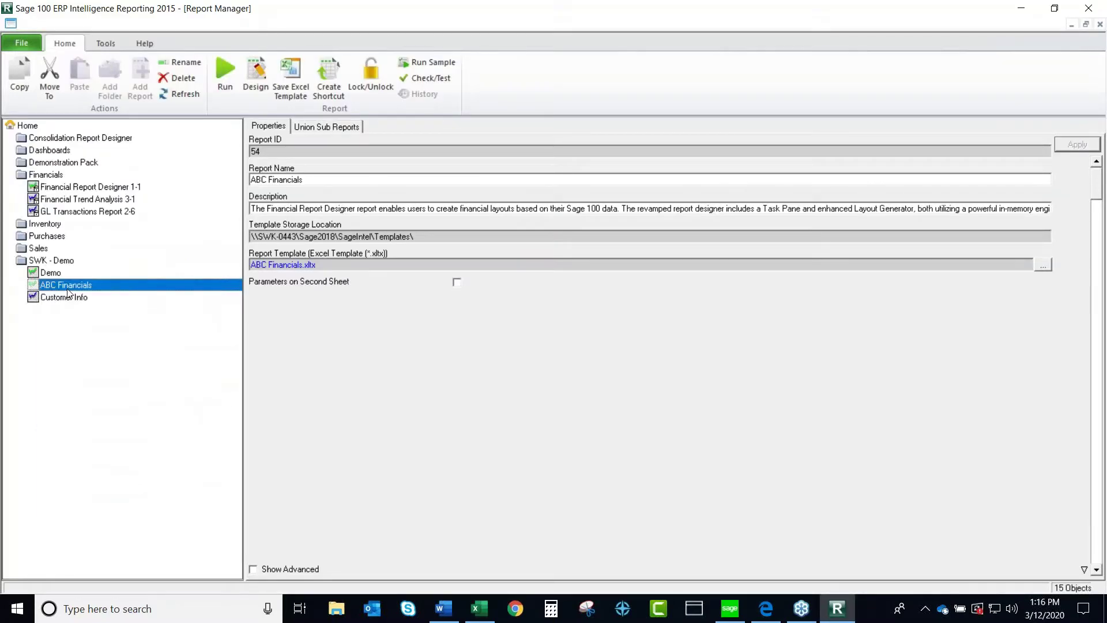
- Save workbook ABC Financials1 as template ABC Financials.xltx, replacing the existing file
left_click(293, 77)
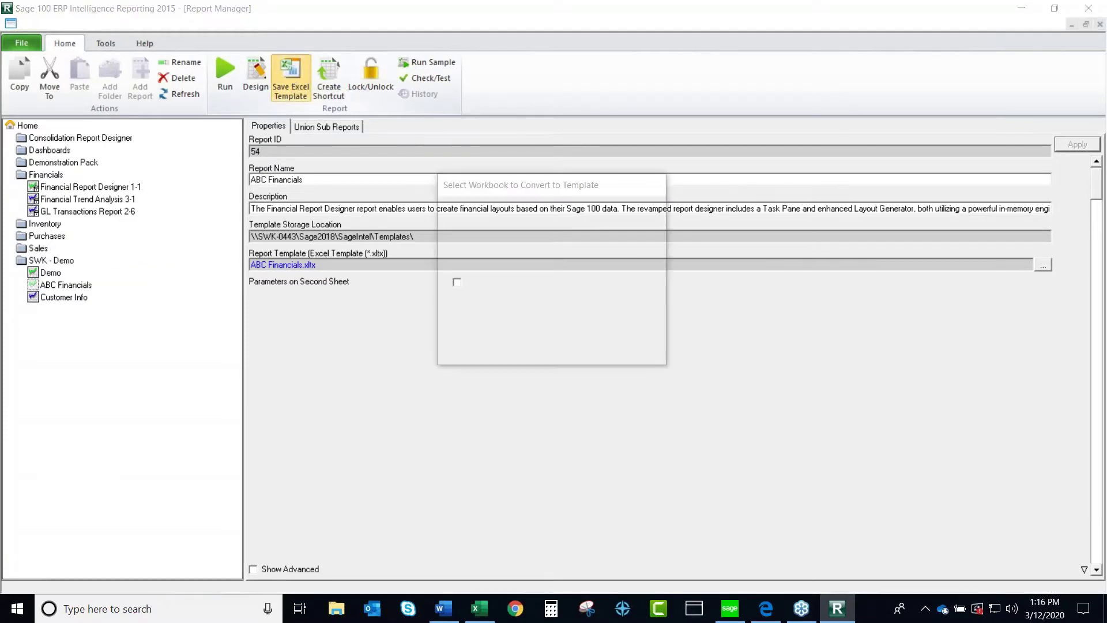
left_click(597, 348)
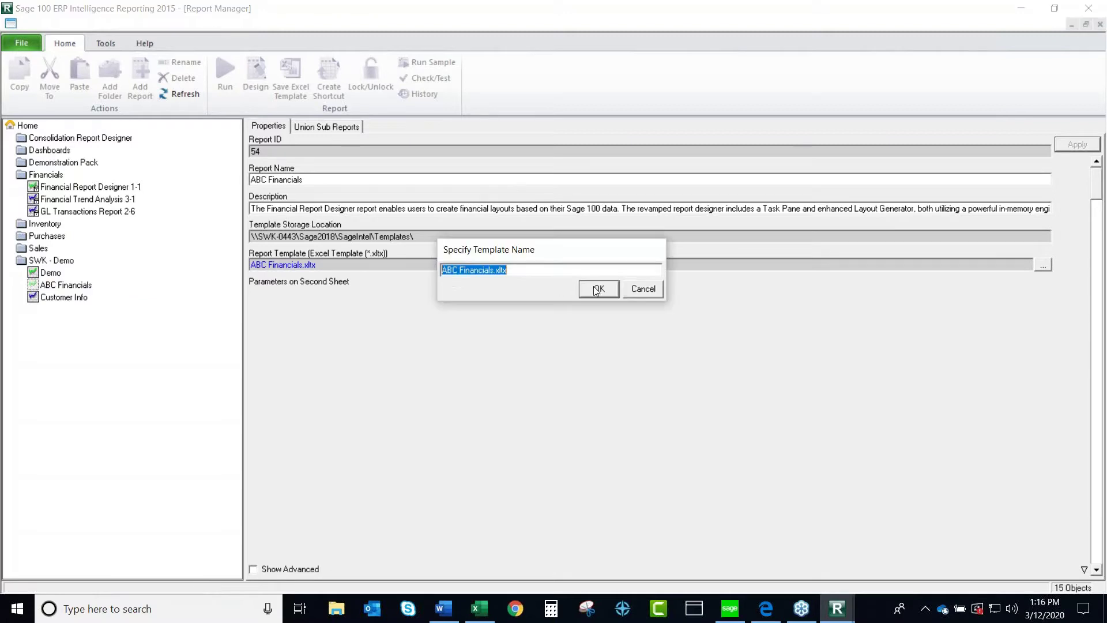
left_click(597, 289)
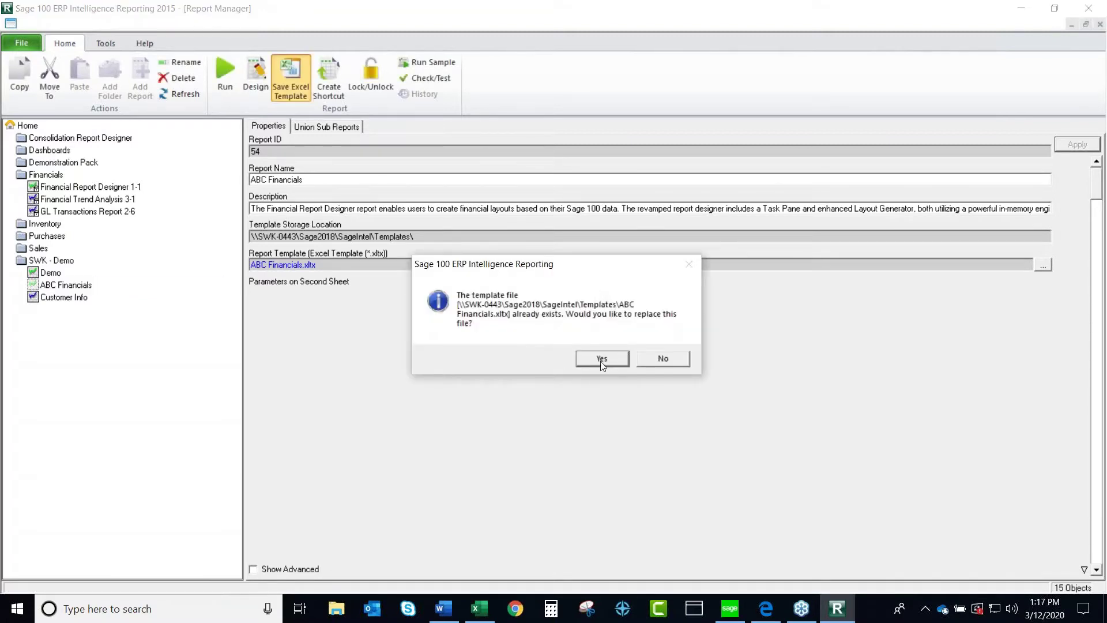
left_click(601, 361)
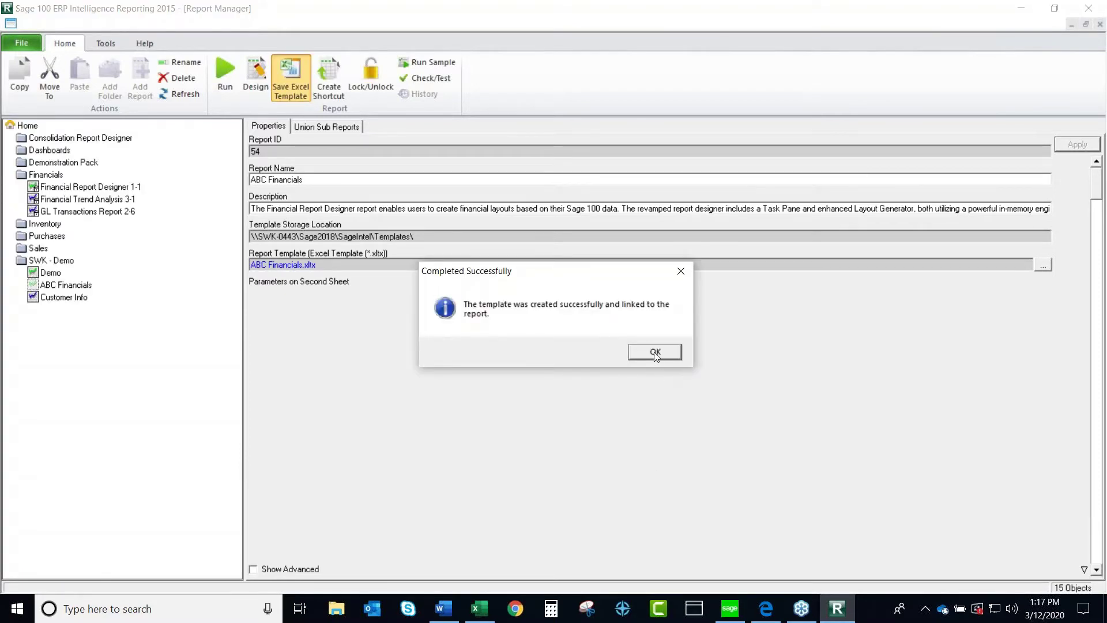
left_click(656, 353)
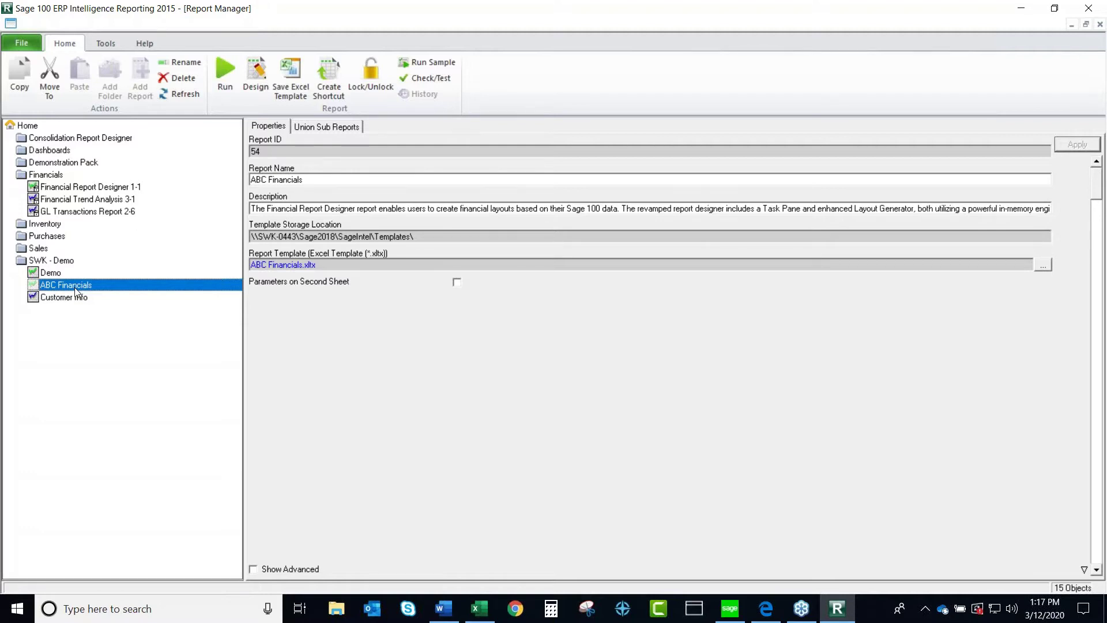
- Select the Financial Report Designer 1-1 report and bring the Excel workbook window onscreen
left_click(93, 188)
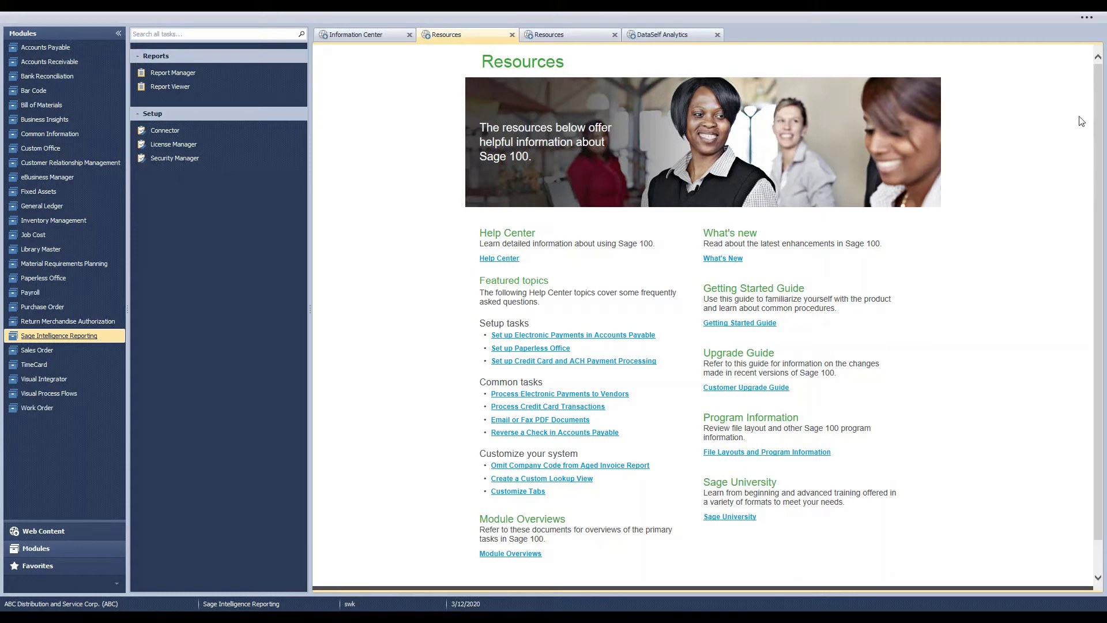
left_click_drag(1081, 121, 815, 94)
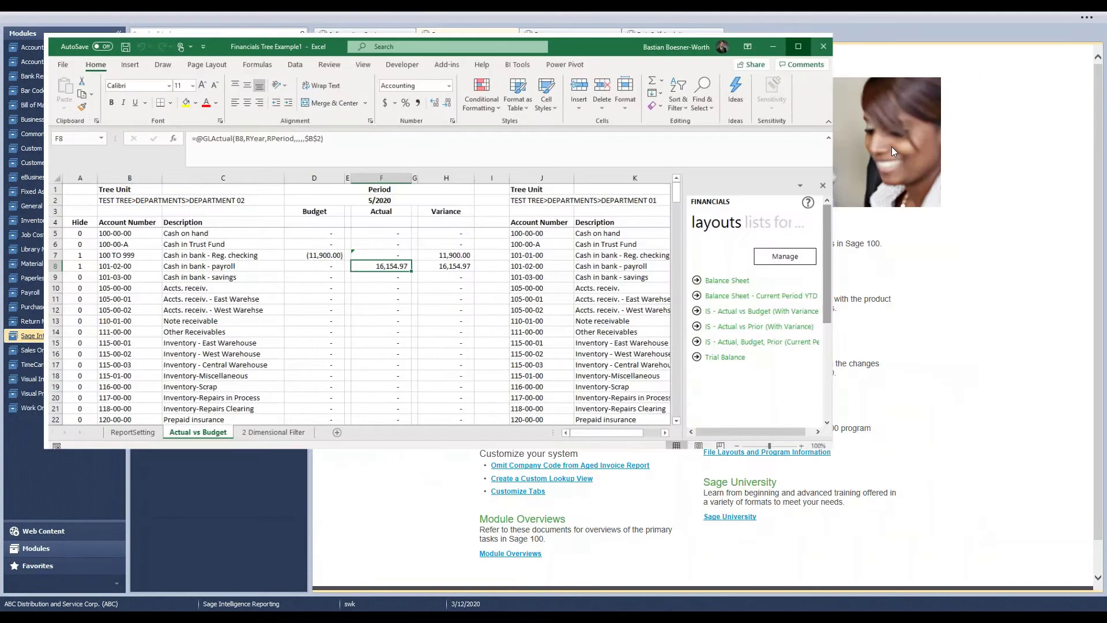
- Maximize the Financials Tree Example1 window and show the Financials pane's reporting trees list
left_click(939, 88)
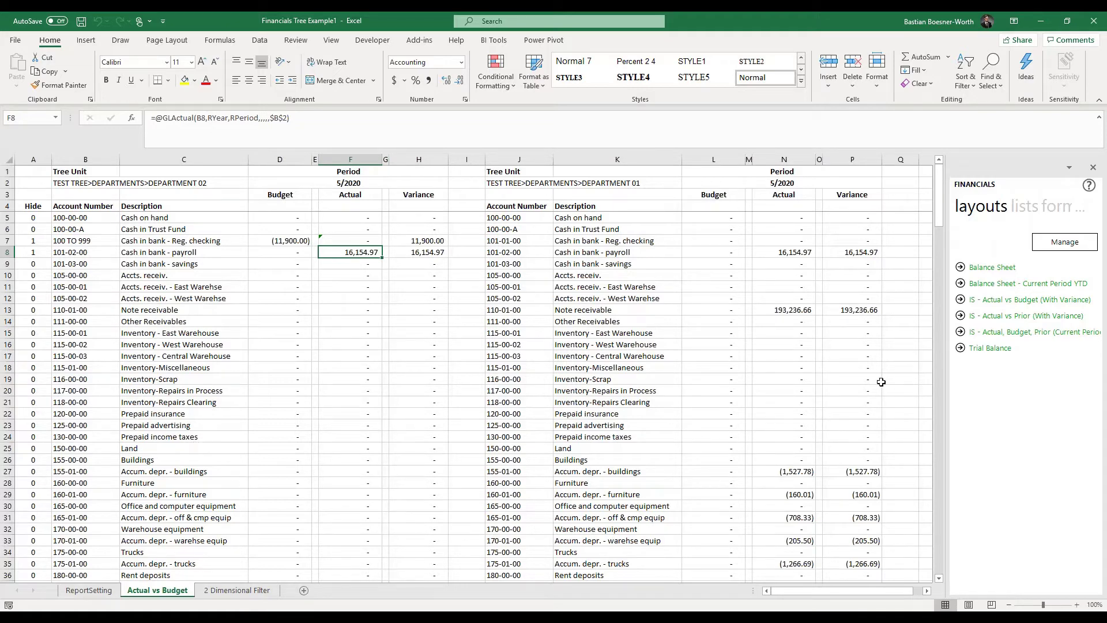
left_click(1050, 209)
left_click(1033, 211)
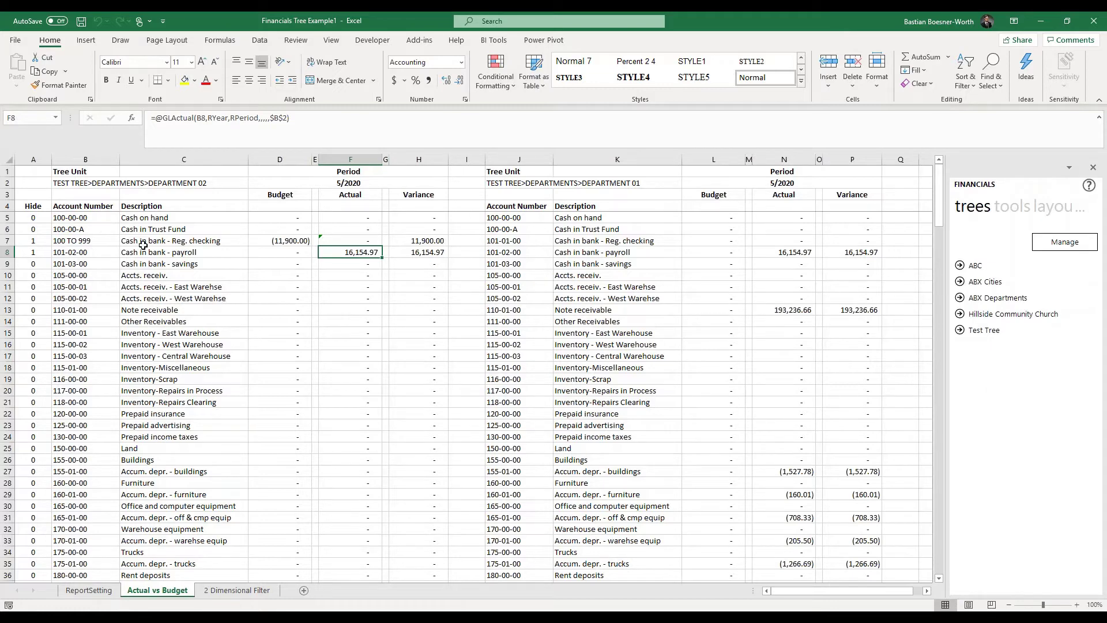
- Open Test Tree for editing from the reporting tree manager
left_click(987, 332)
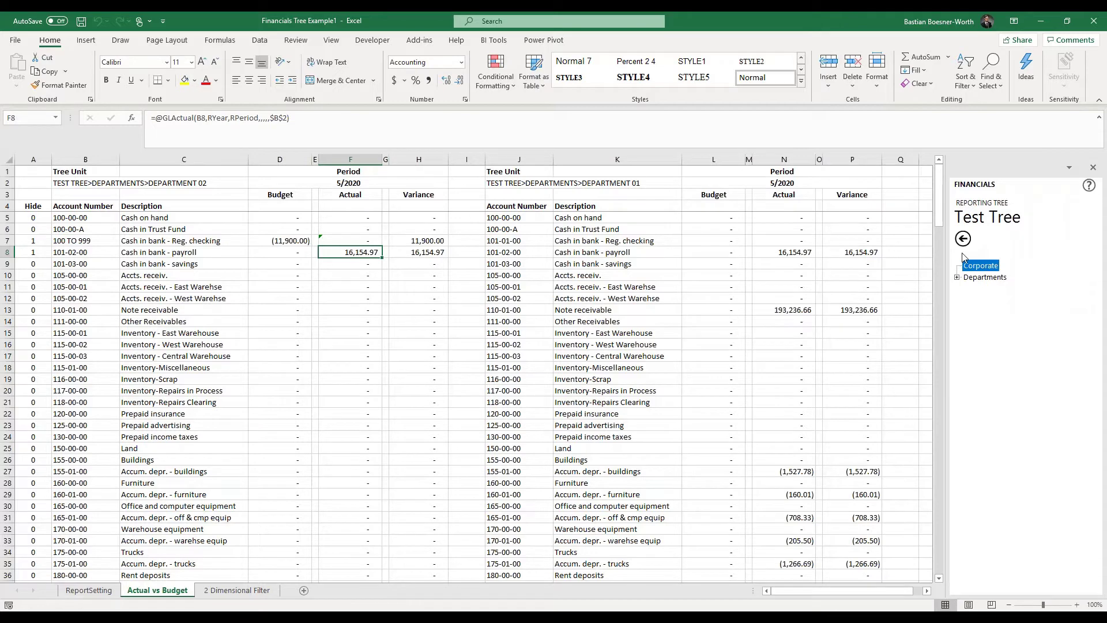
left_click(957, 278)
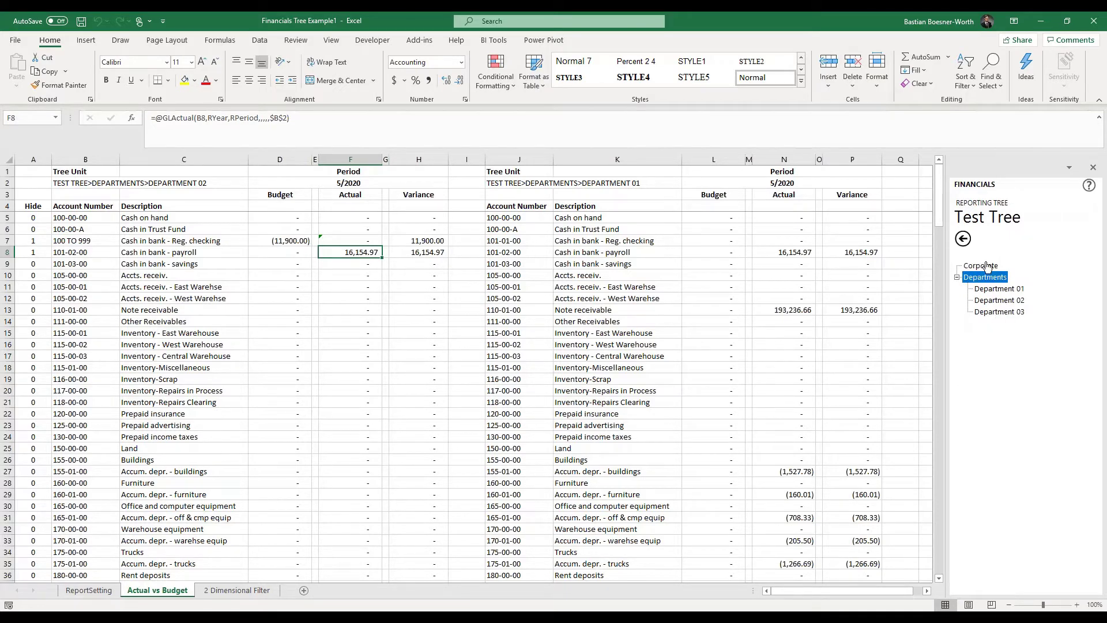
left_click(970, 241)
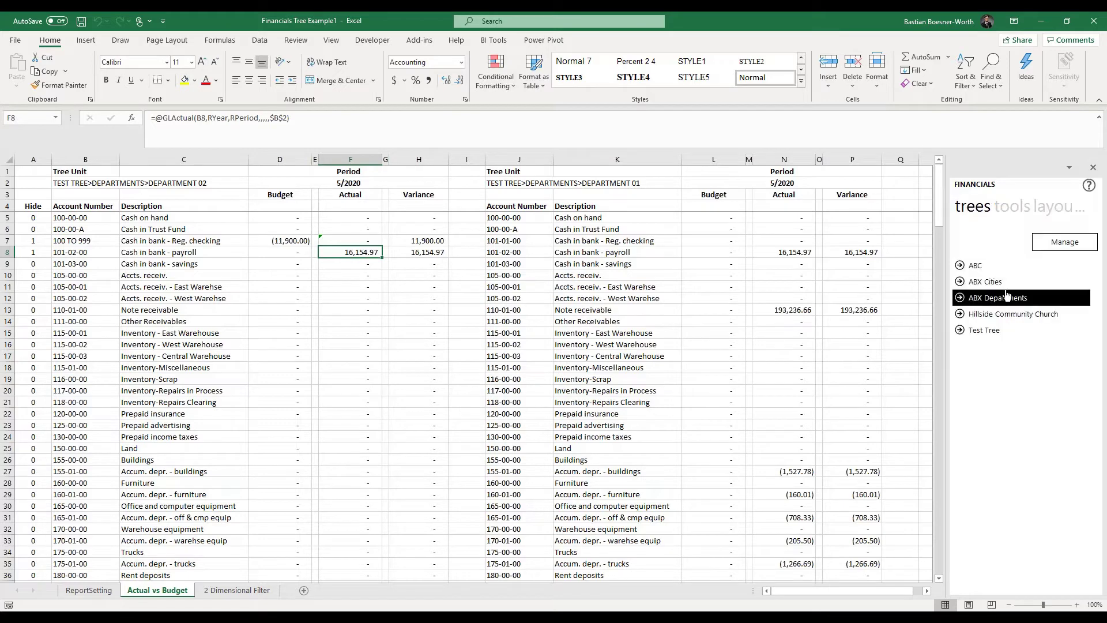
left_click(1070, 242)
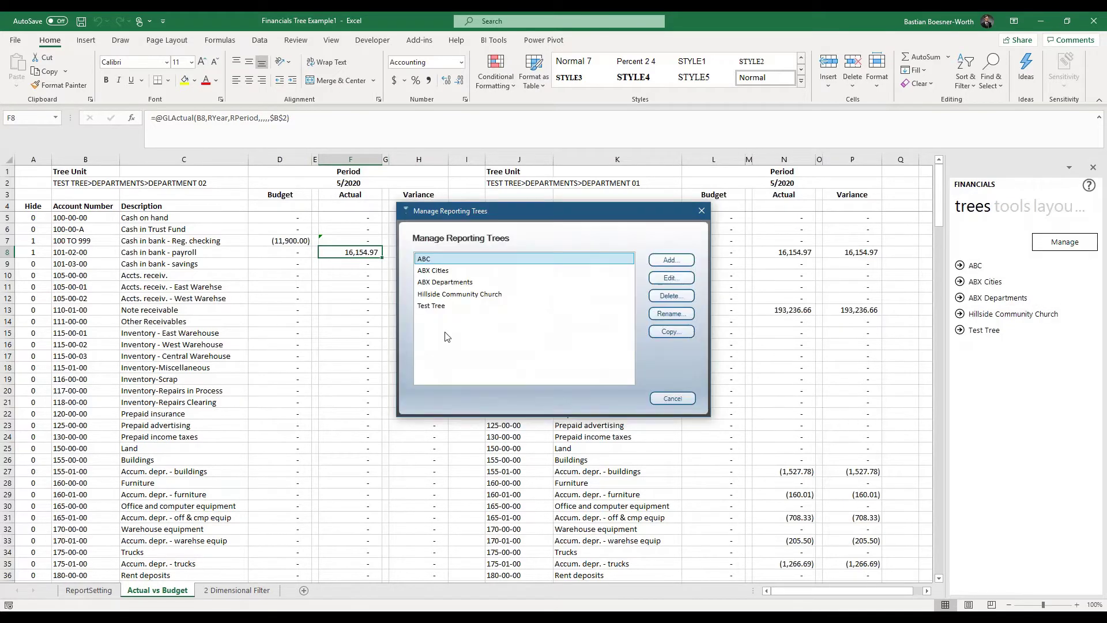
left_click(421, 308)
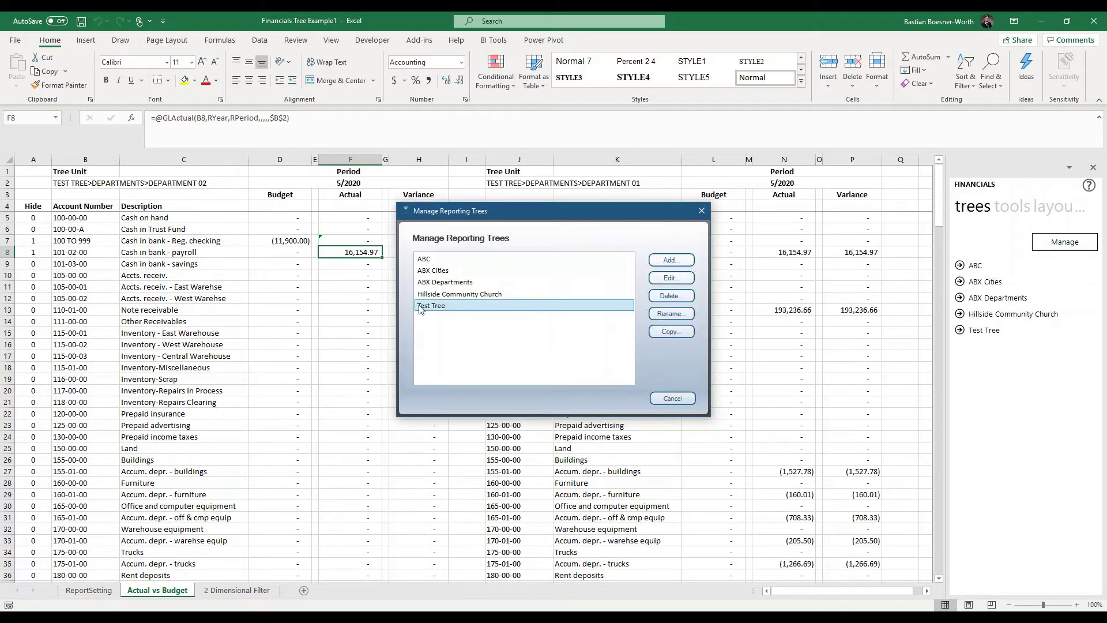
left_click(664, 282)
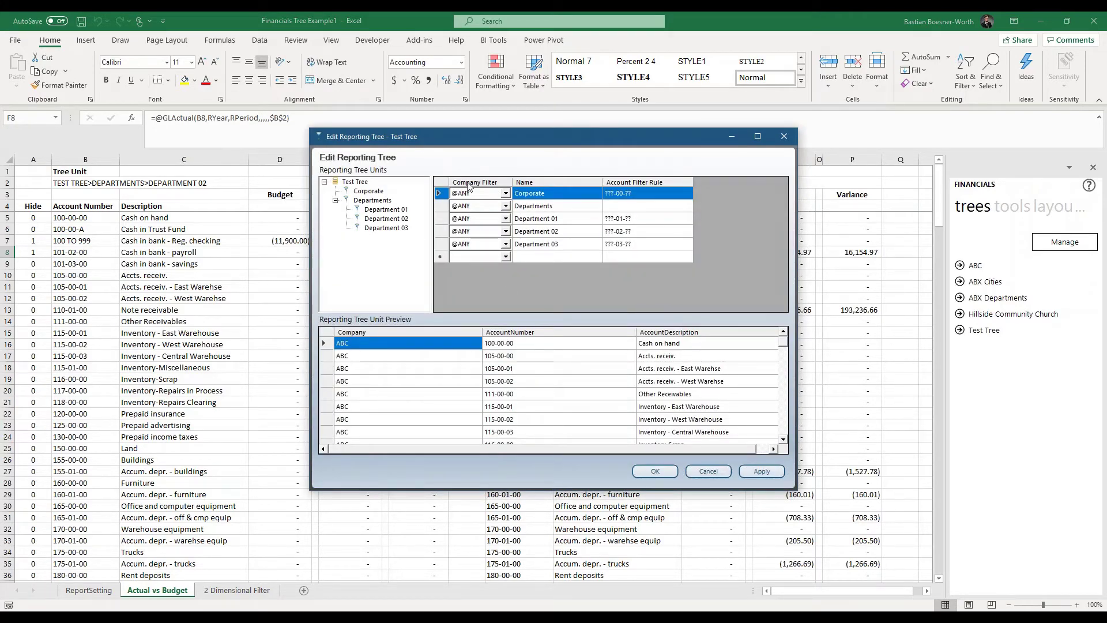
- Move Department 03 under Corporate, then back under Departments
left_click(370, 220)
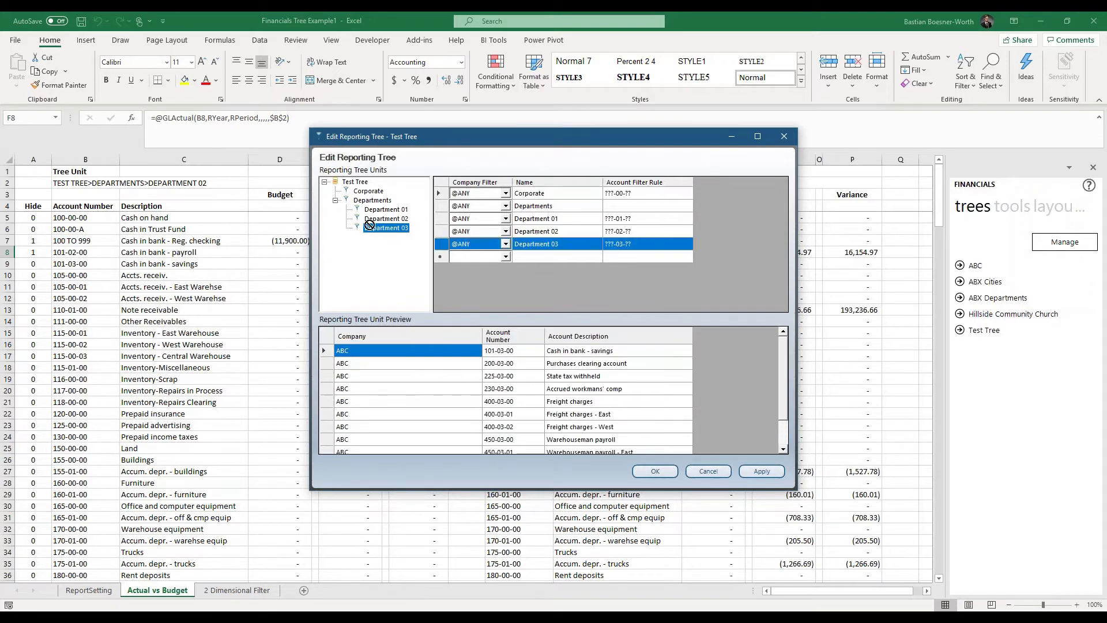
left_click_drag(372, 228, 372, 193)
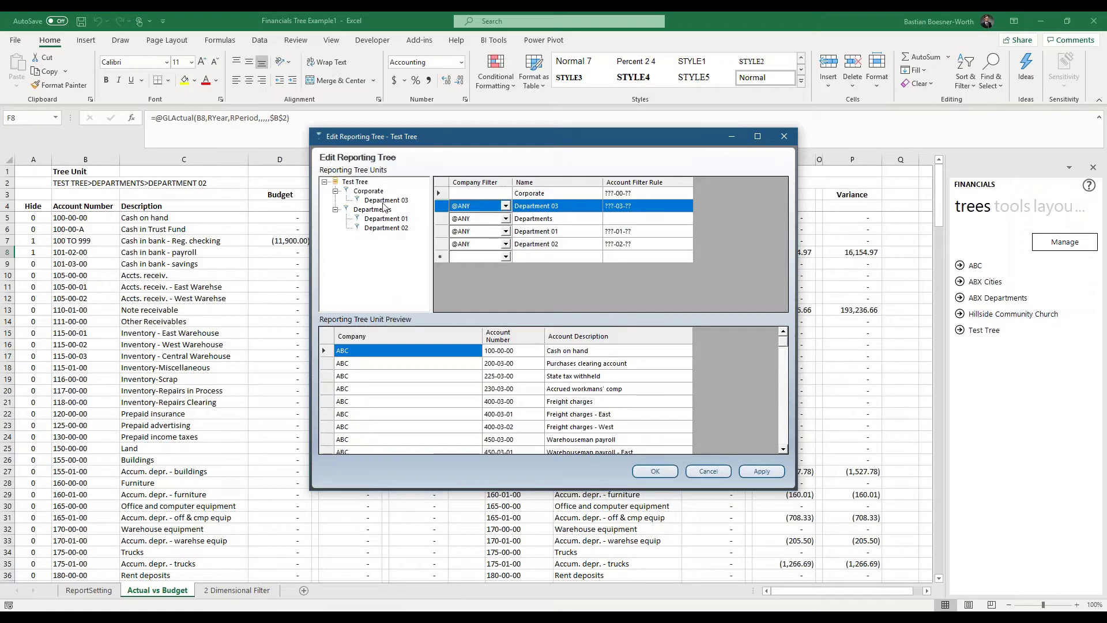
left_click(384, 209)
left_click_drag(386, 211, 387, 212)
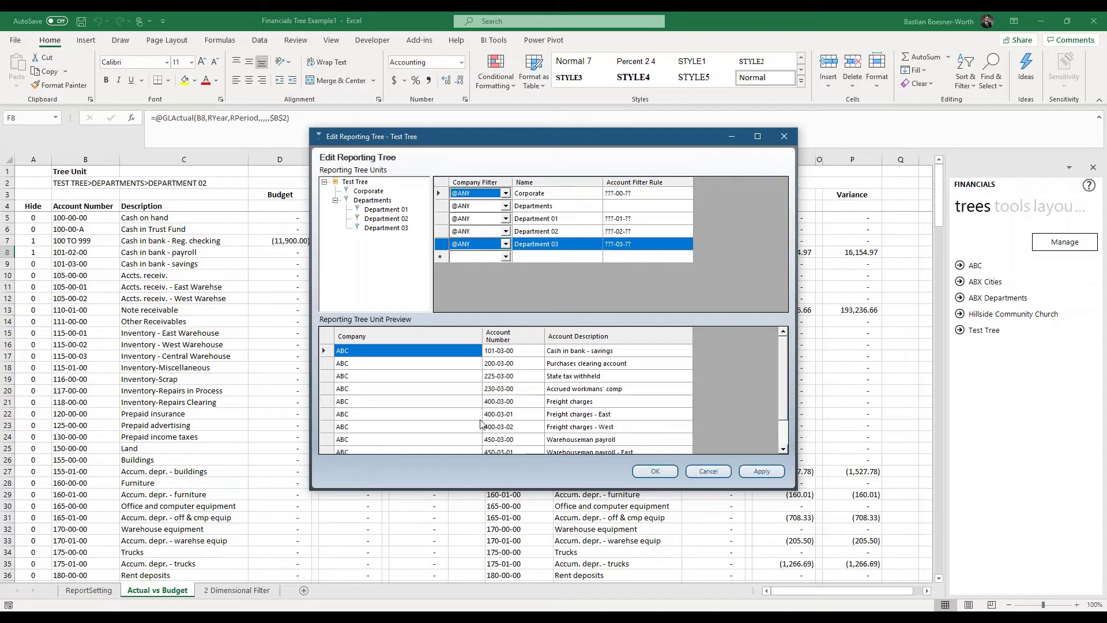
- Preview accounts of Corporate and Departments 01–03, then close the editor discarding changes
left_click(554, 220)
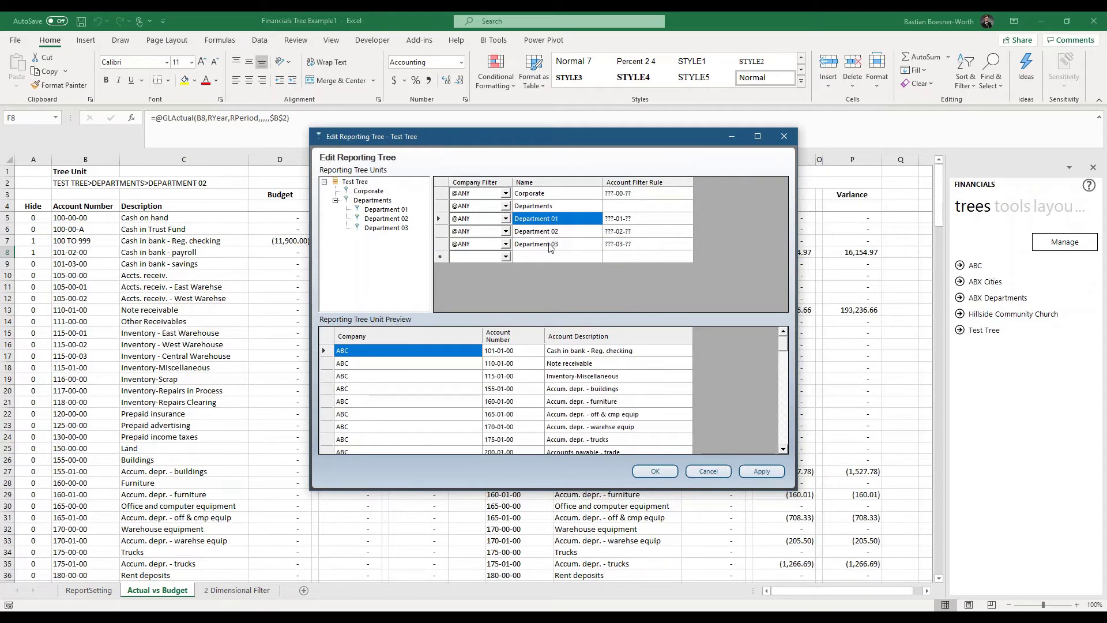
left_click(546, 243)
left_click(545, 232)
left_click(542, 206)
left_click(540, 194)
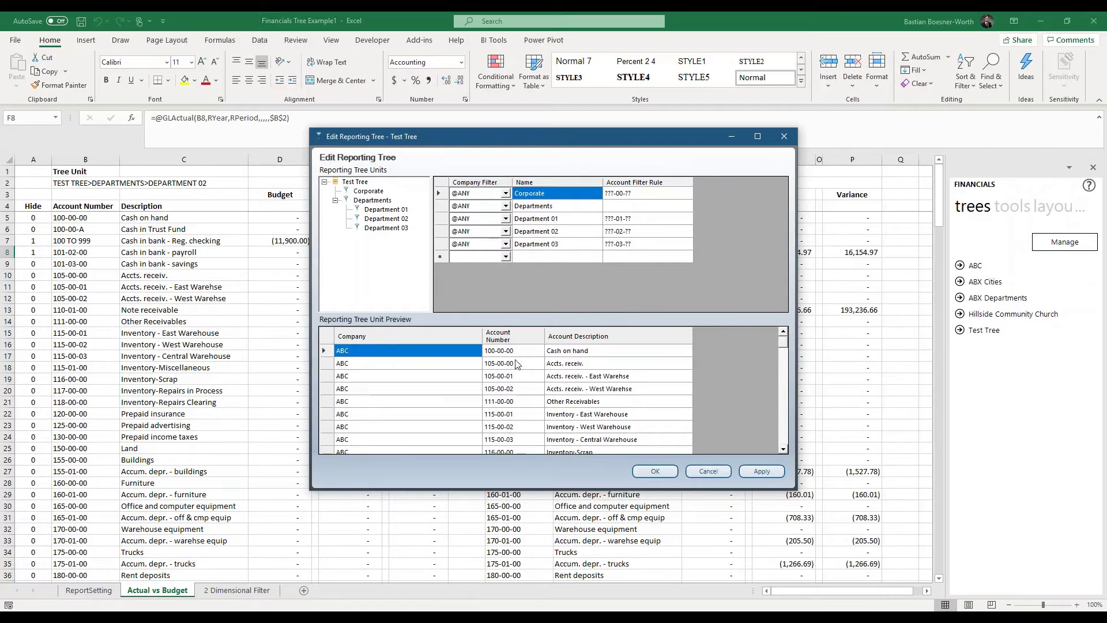
left_click(546, 211)
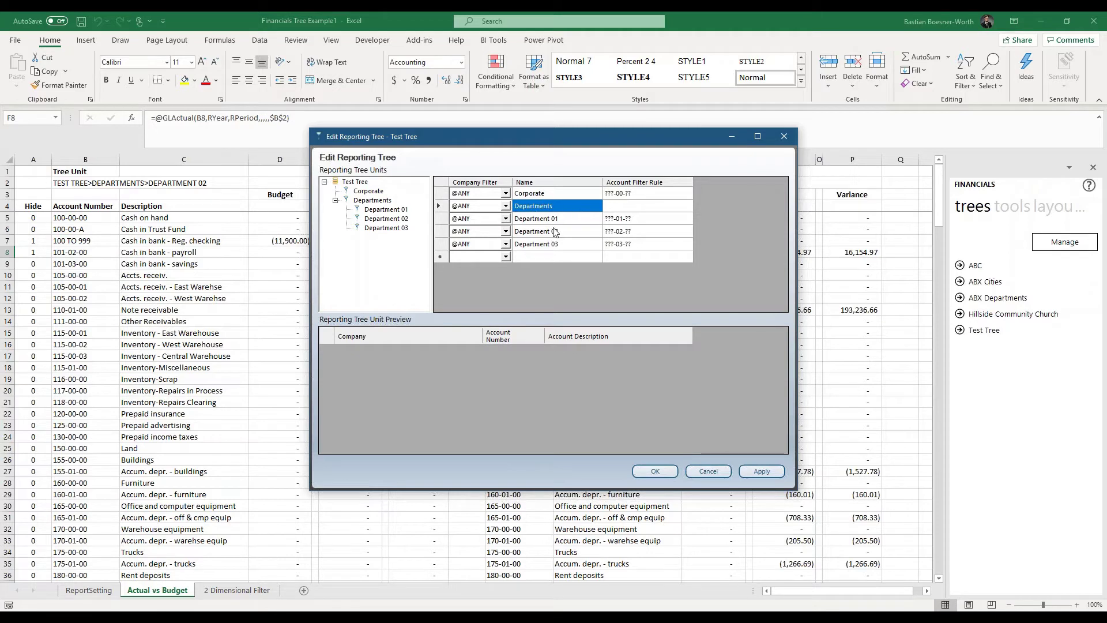
left_click(549, 231)
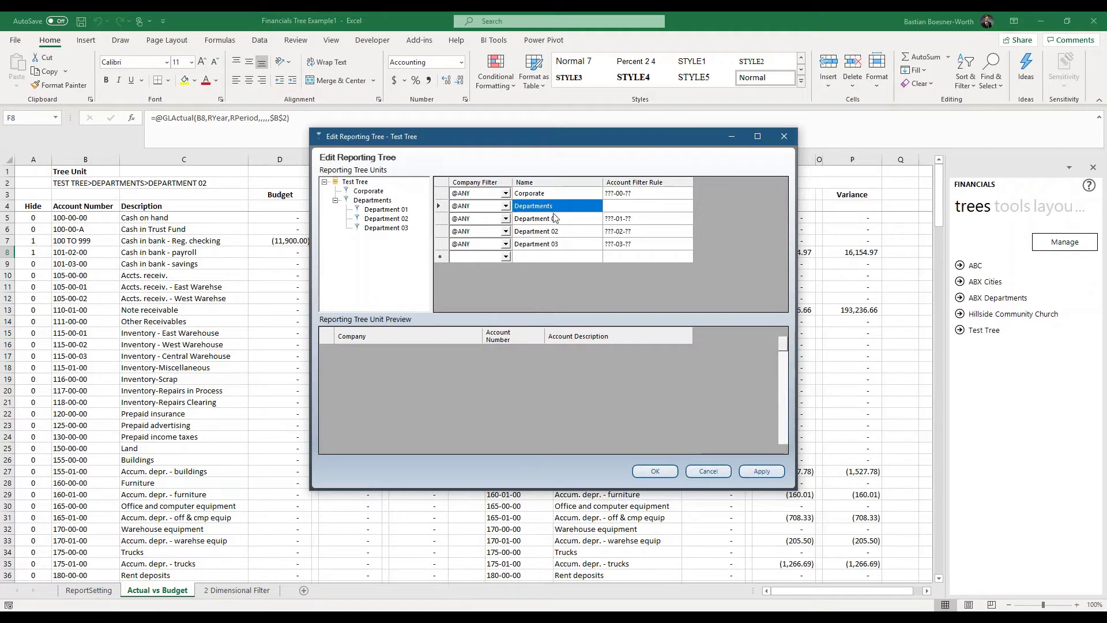
left_click(549, 244)
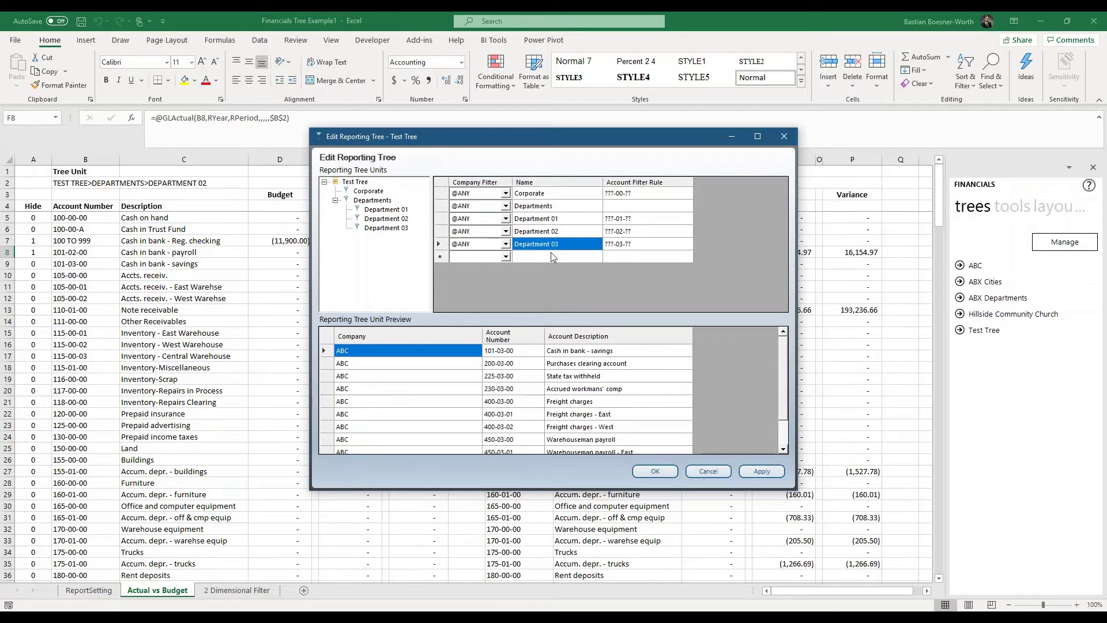
left_click(783, 137)
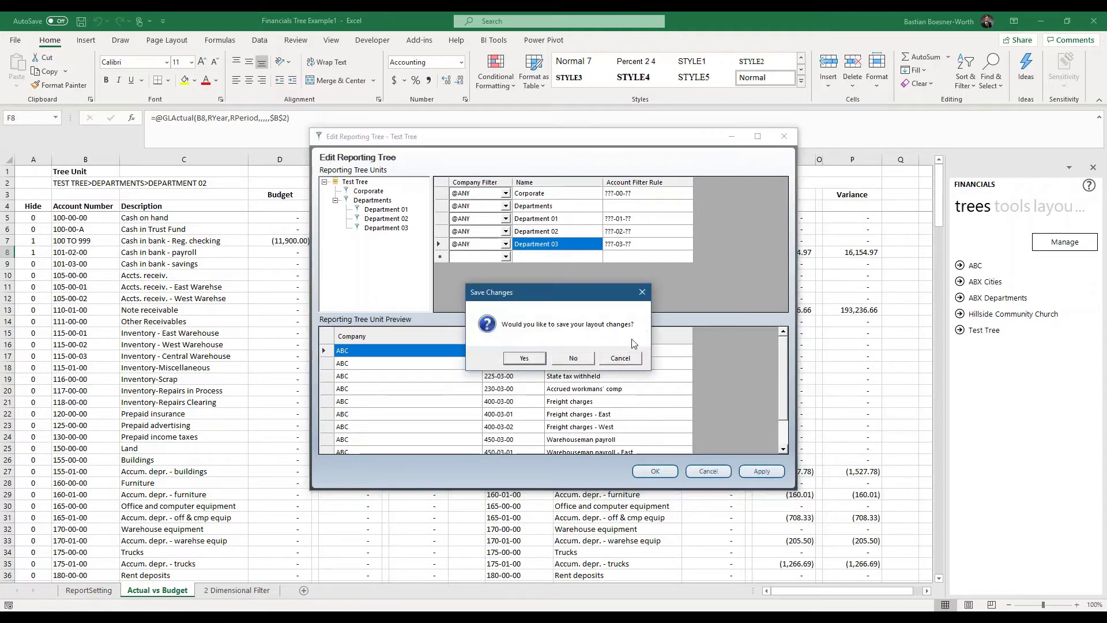
left_click(573, 358)
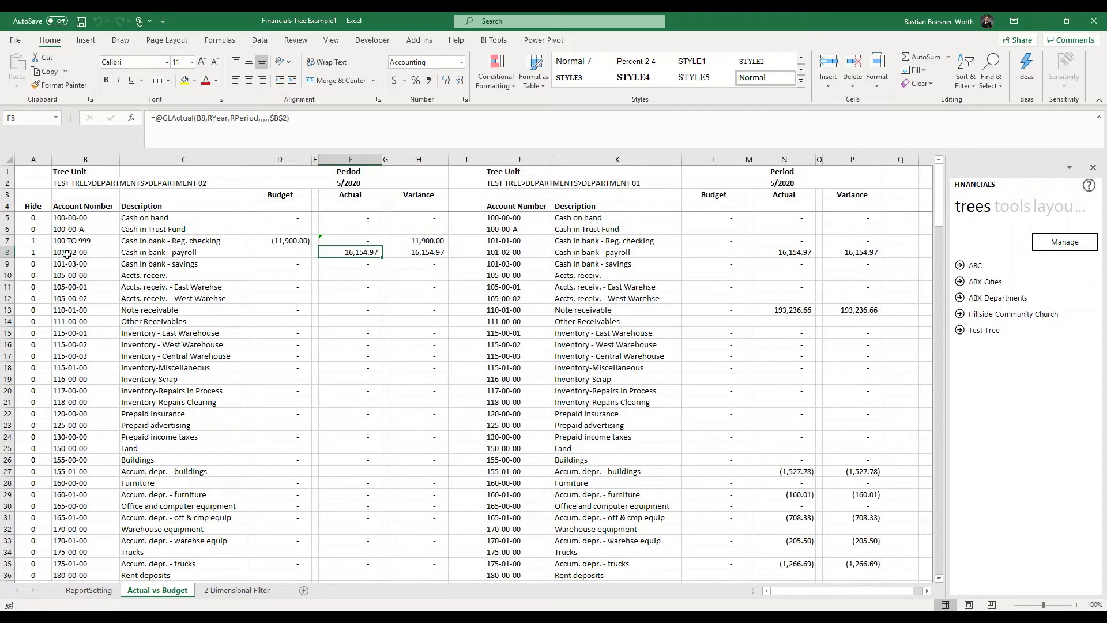
- Clear the tree unit filter in B2 and review the account cells B7–B10
left_click(71, 255)
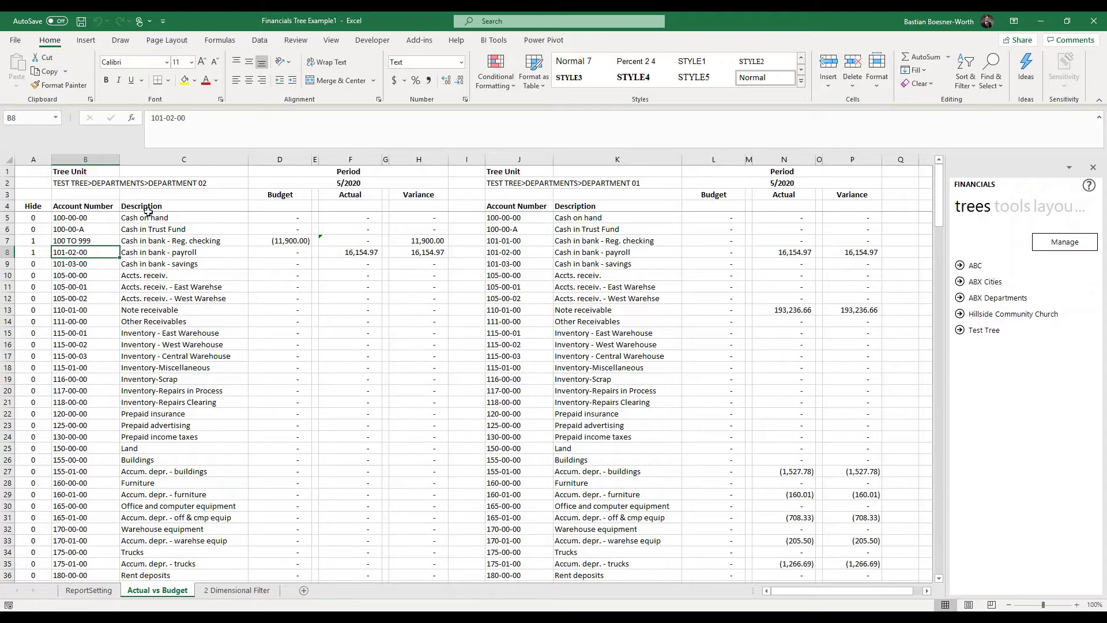
left_click(74, 183)
key("Delete")
left_click(68, 276)
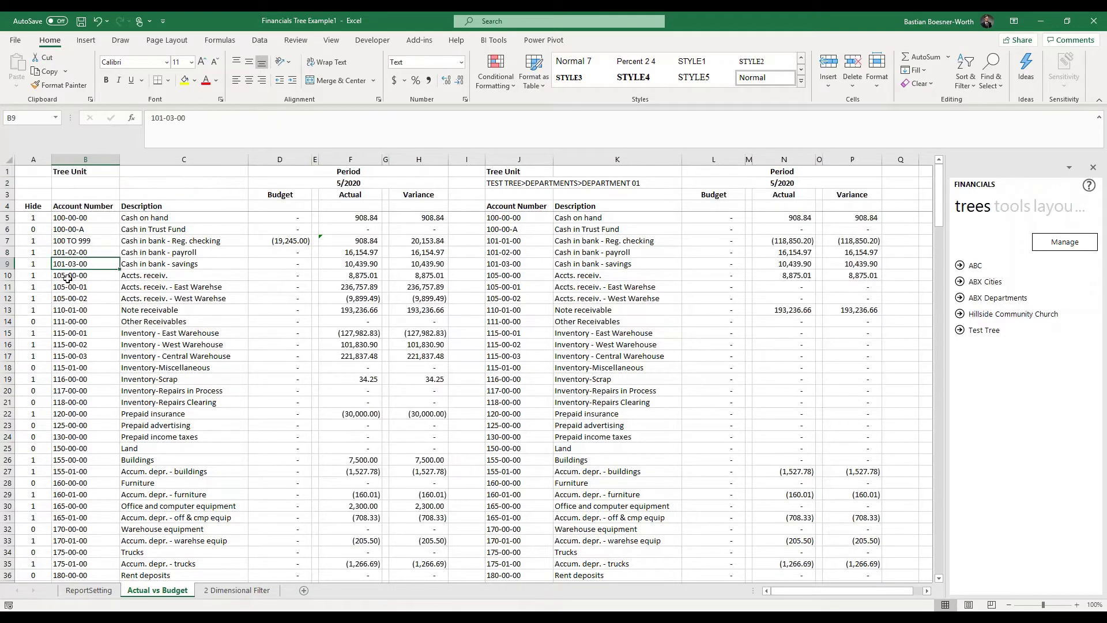
left_click(66, 264)
left_click(69, 241)
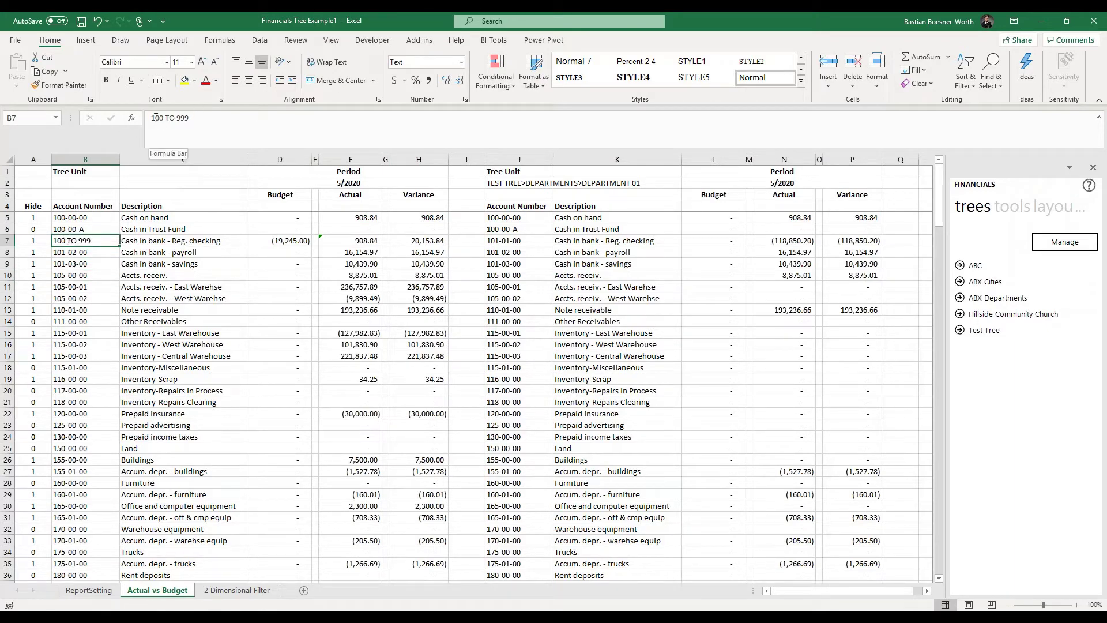
- Change B9 to wildcard account 101-??-00, then undo it back to 101-03-00
left_click(70, 263)
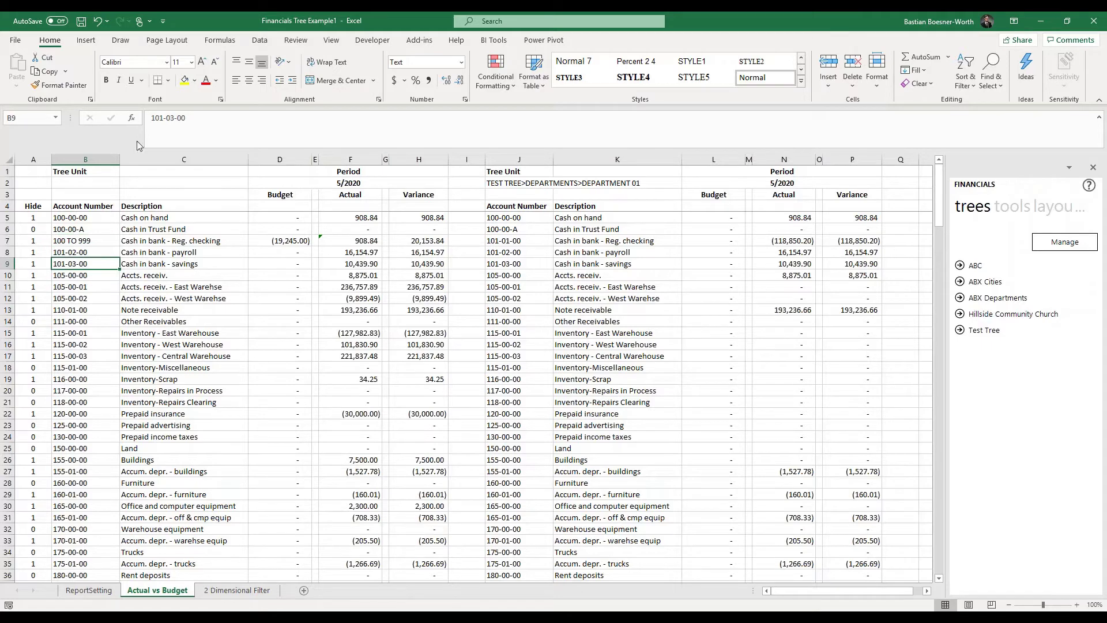
left_click(164, 118)
double_click(169, 118)
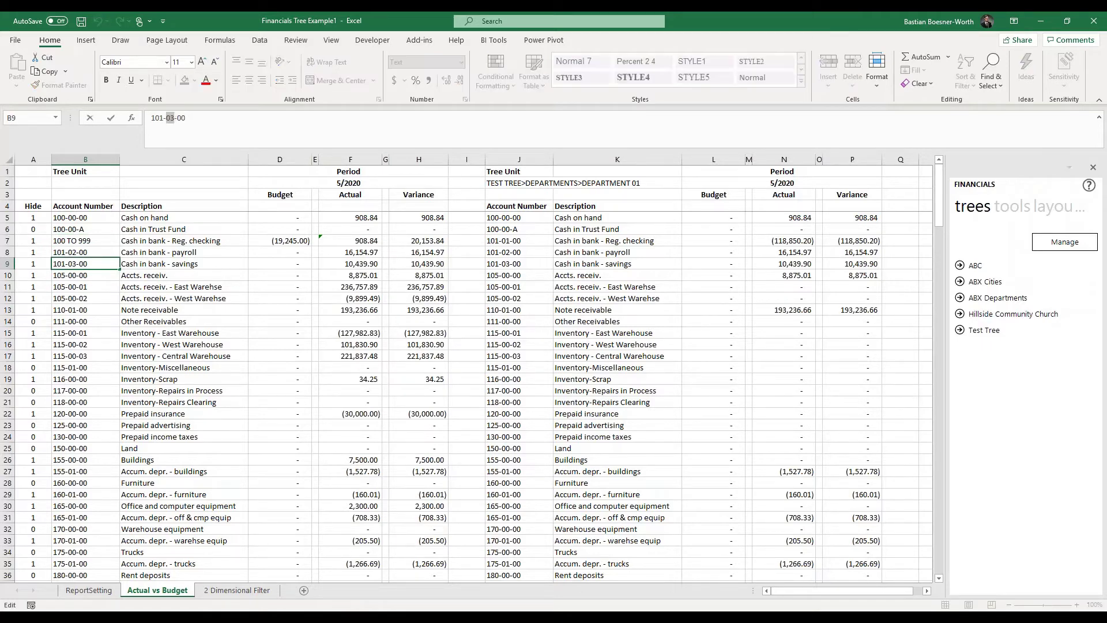
type("??")
key("Return")
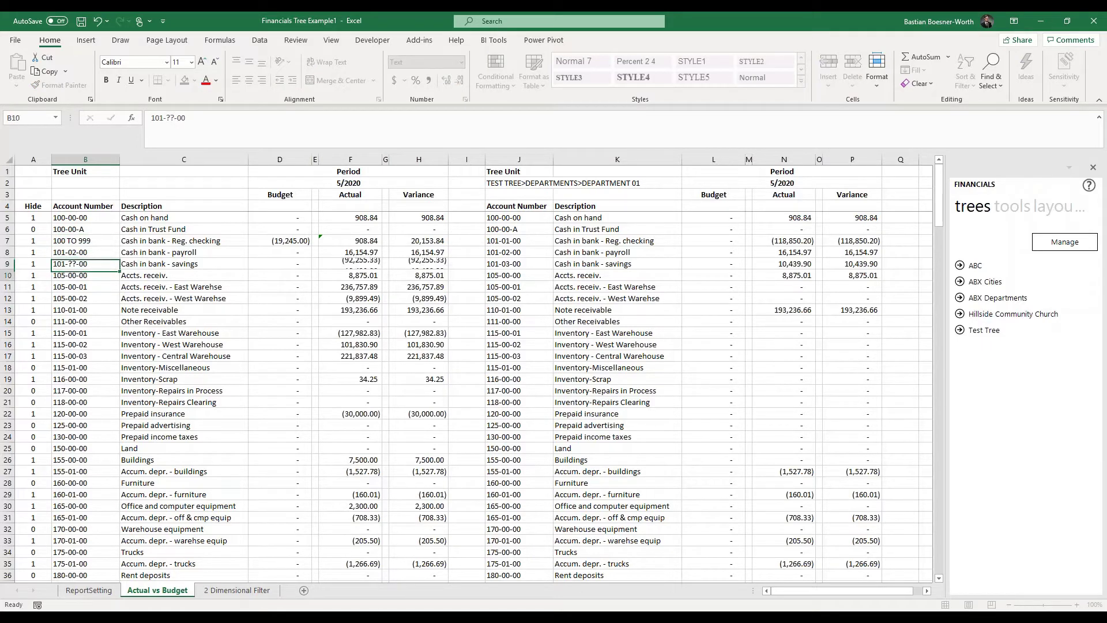
left_click(57, 262)
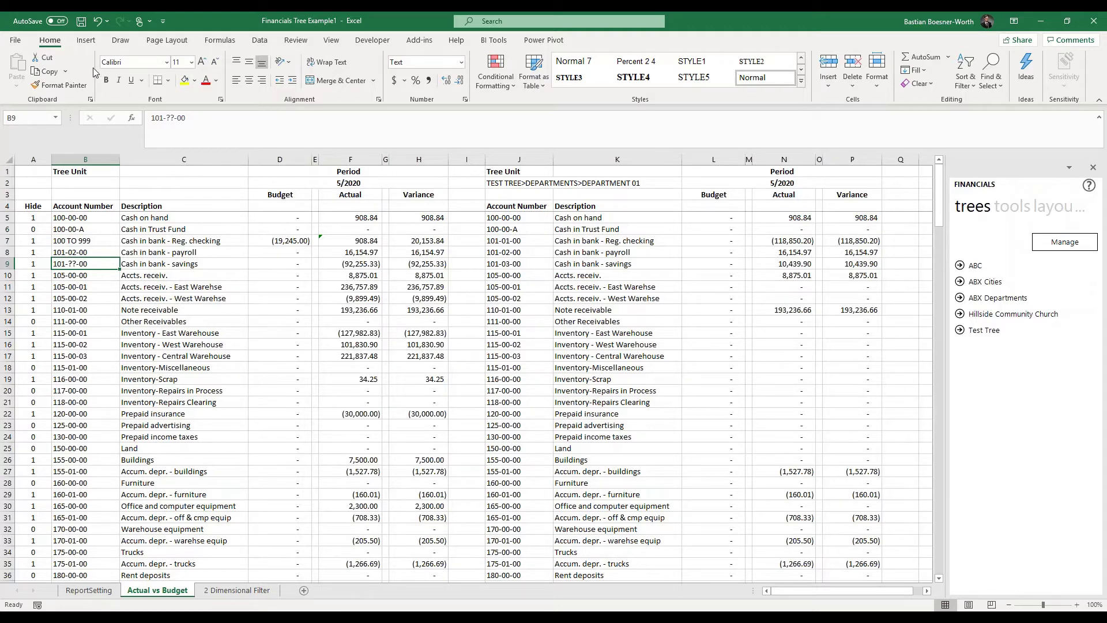
left_click(98, 21)
- Drag Department 01, Department 02, Departments, and finally Corporate from Test Tree into B2
left_click(962, 331)
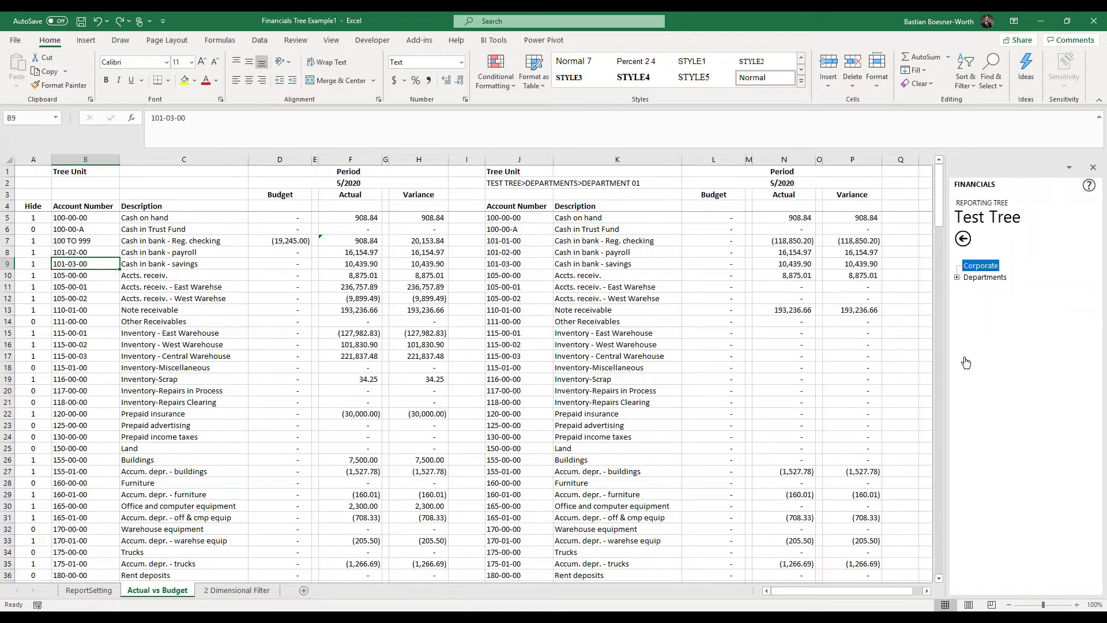
left_click(958, 277)
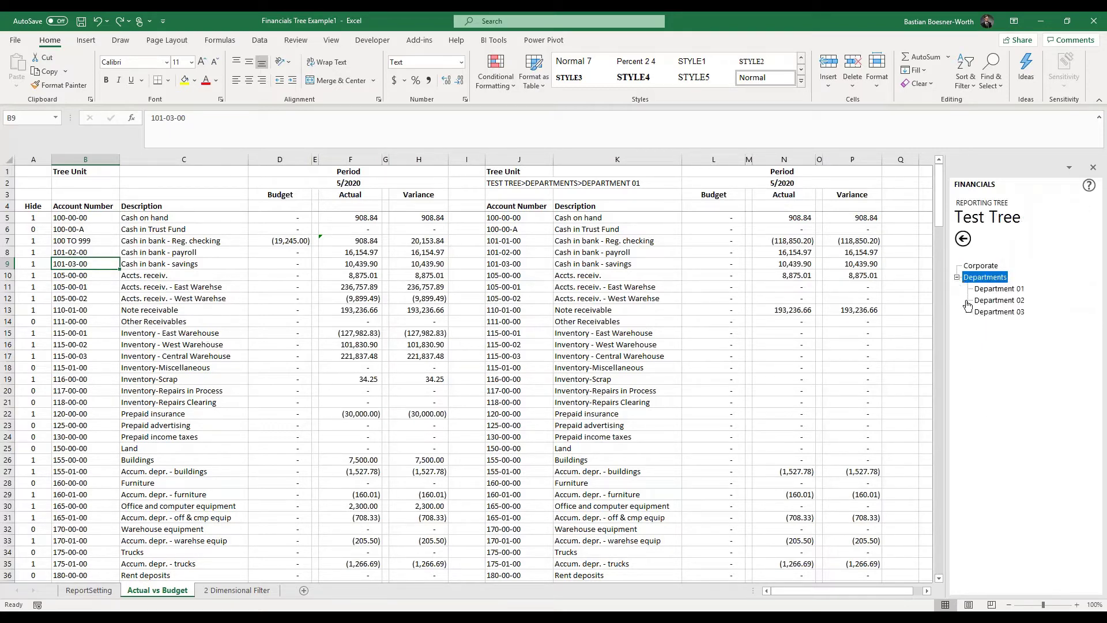
left_click(1012, 290)
left_click_drag(430, 291, 86, 183)
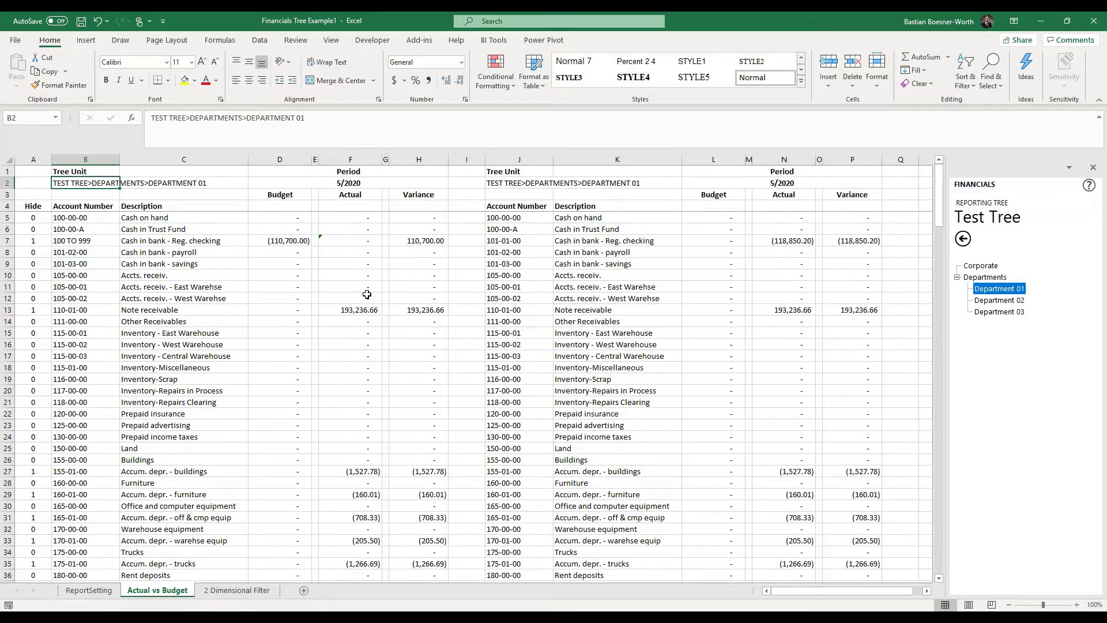
left_click_drag(1000, 299, 86, 183)
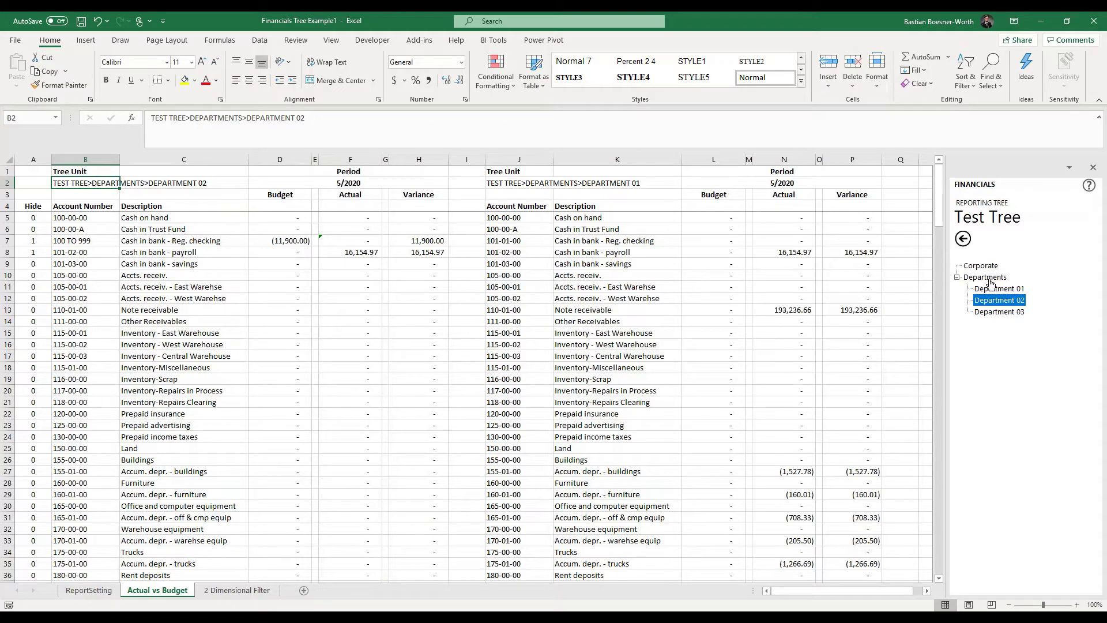
left_click_drag(993, 281, 104, 181)
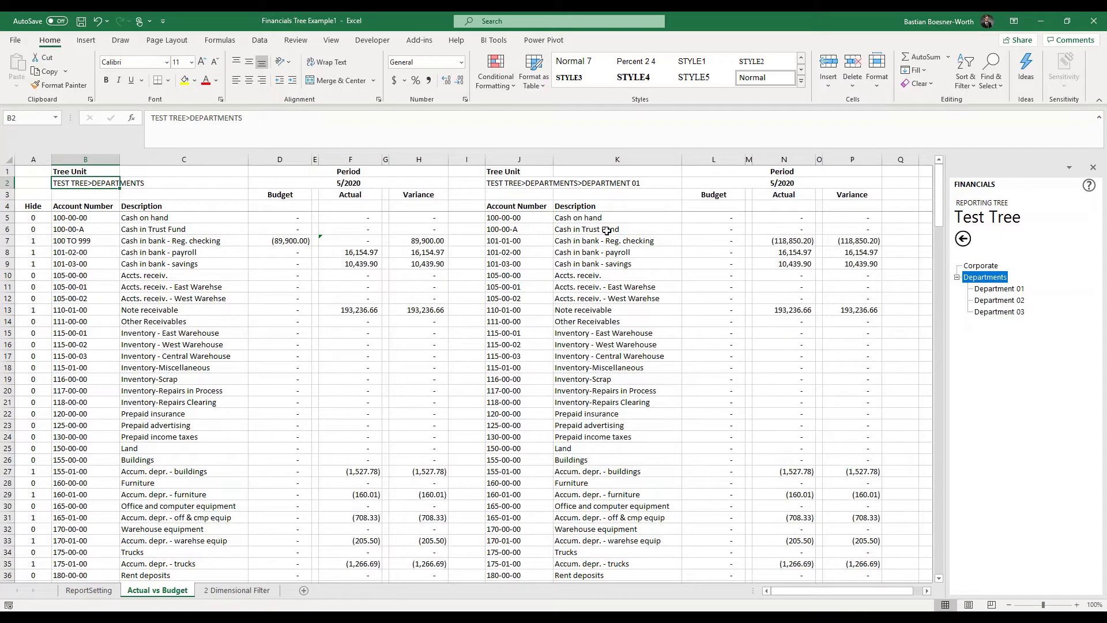
left_click_drag(981, 265, 82, 184)
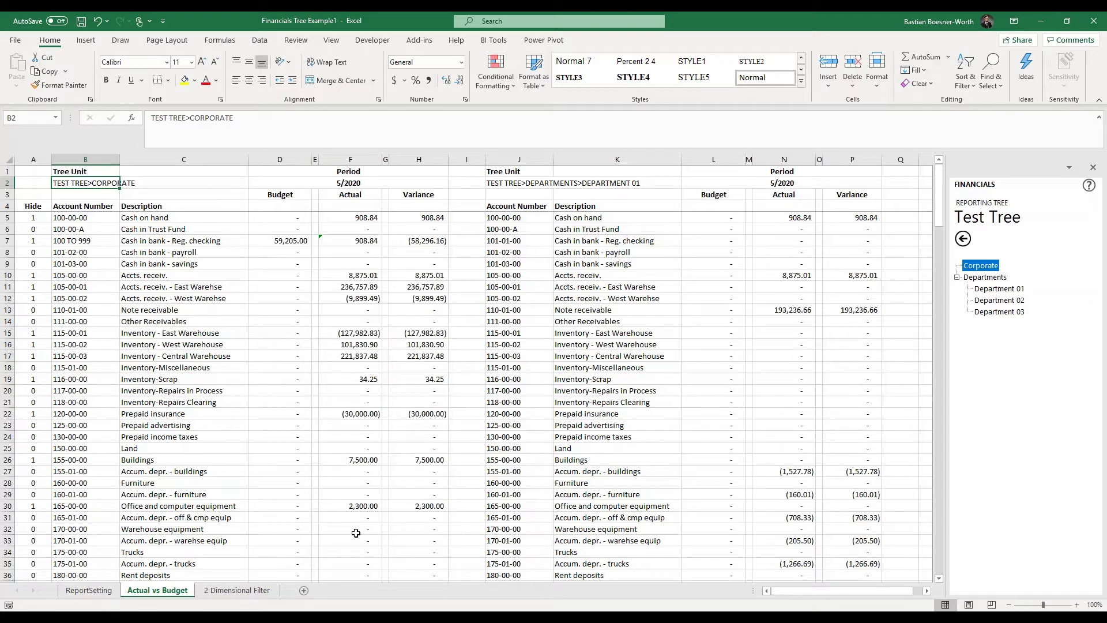
- Set Hide 0 Rows in ReportSetting C6 to YES and check the Actual vs Budget report
left_click(103, 592)
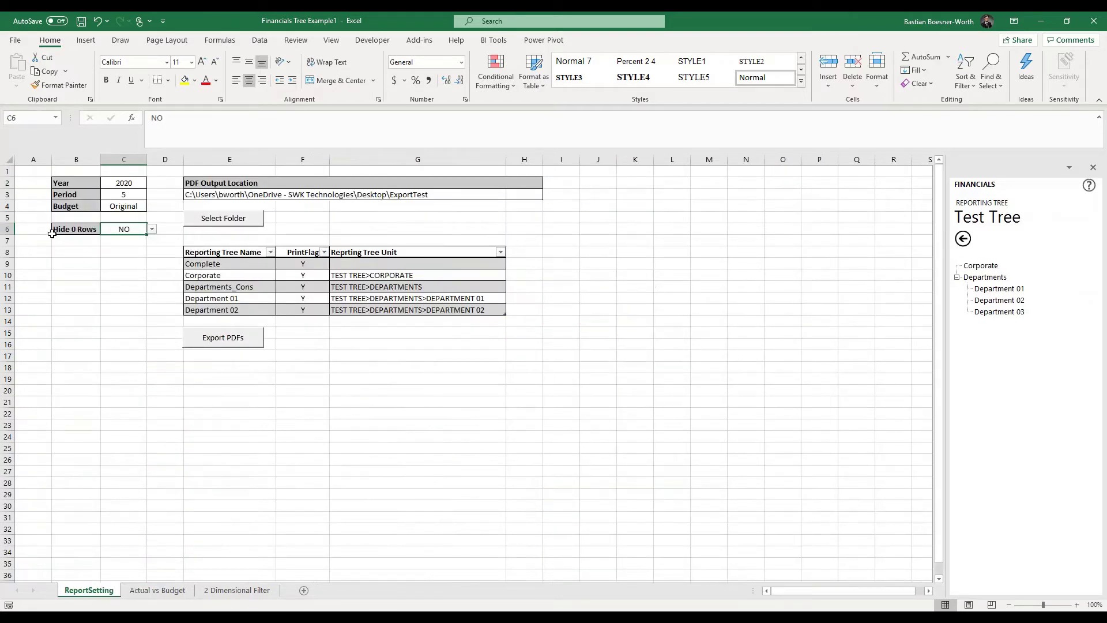
left_click(152, 229)
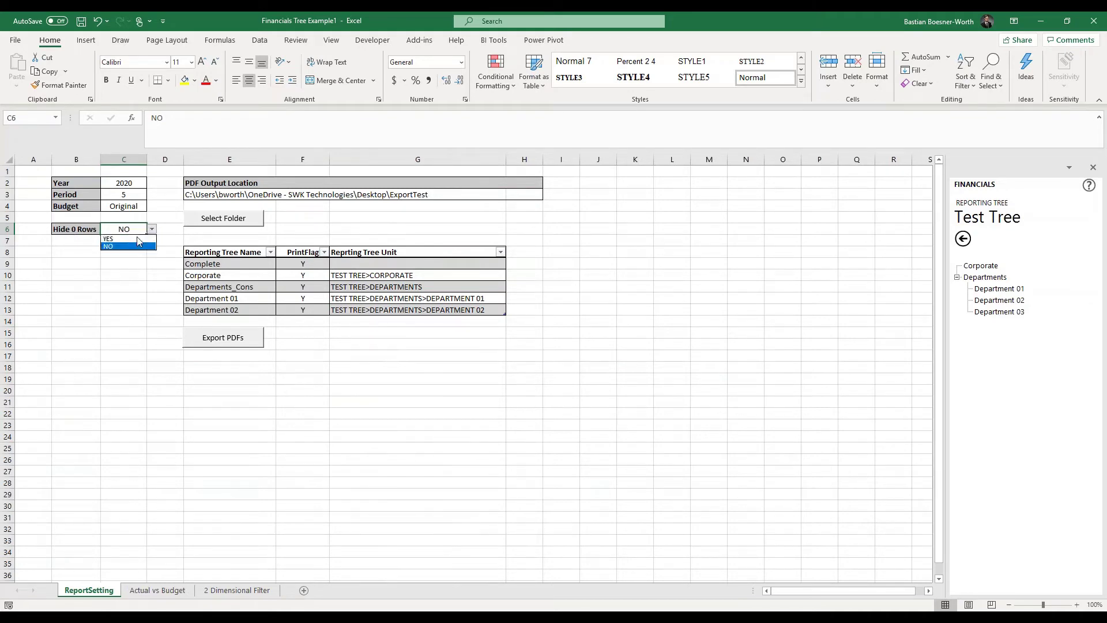
left_click(115, 247)
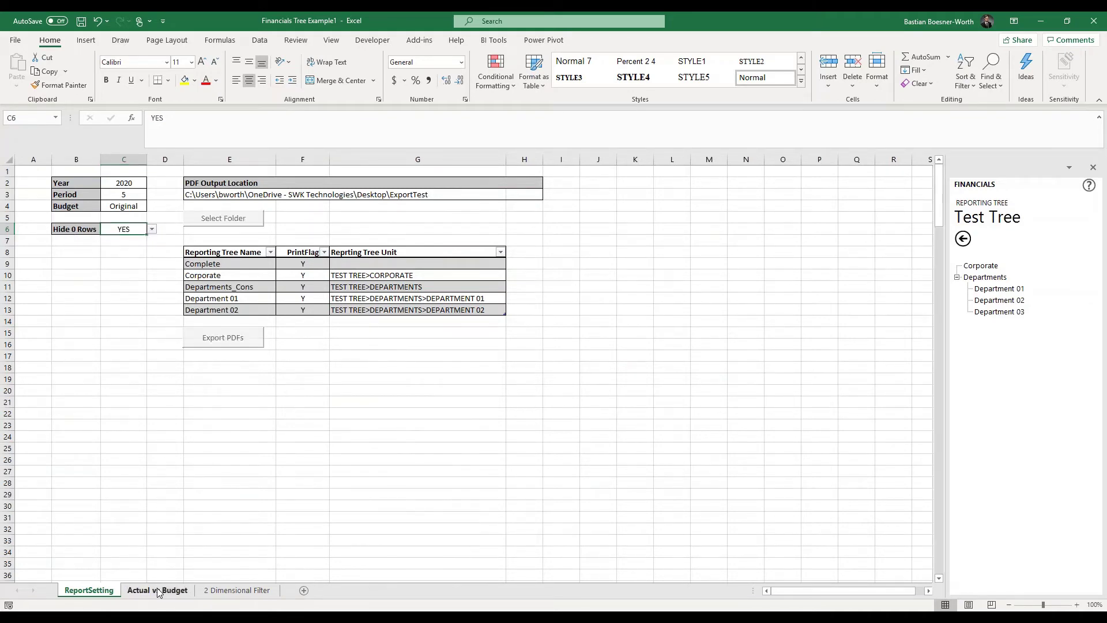
left_click(157, 590)
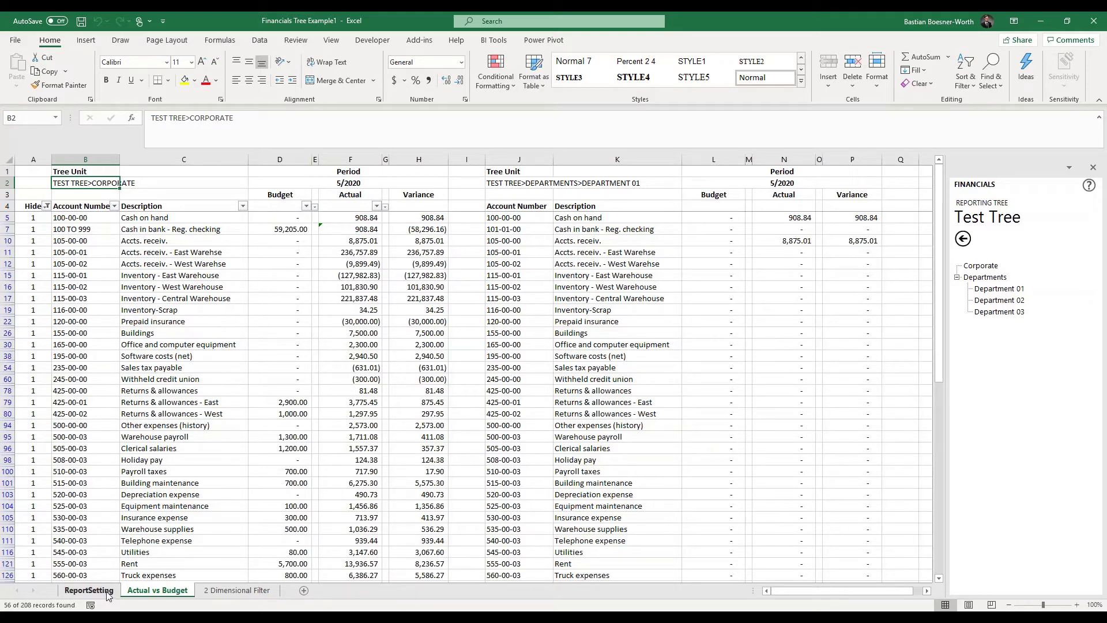
left_click(109, 594)
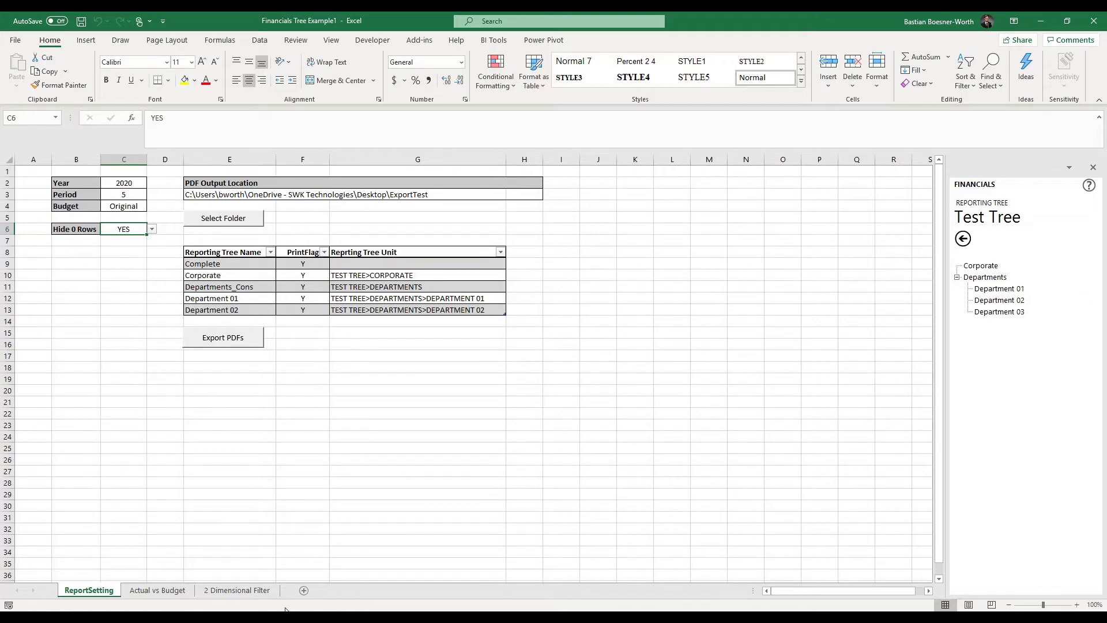
- Create a new folder named Reports on the Desktop
mouse_move(183, 617)
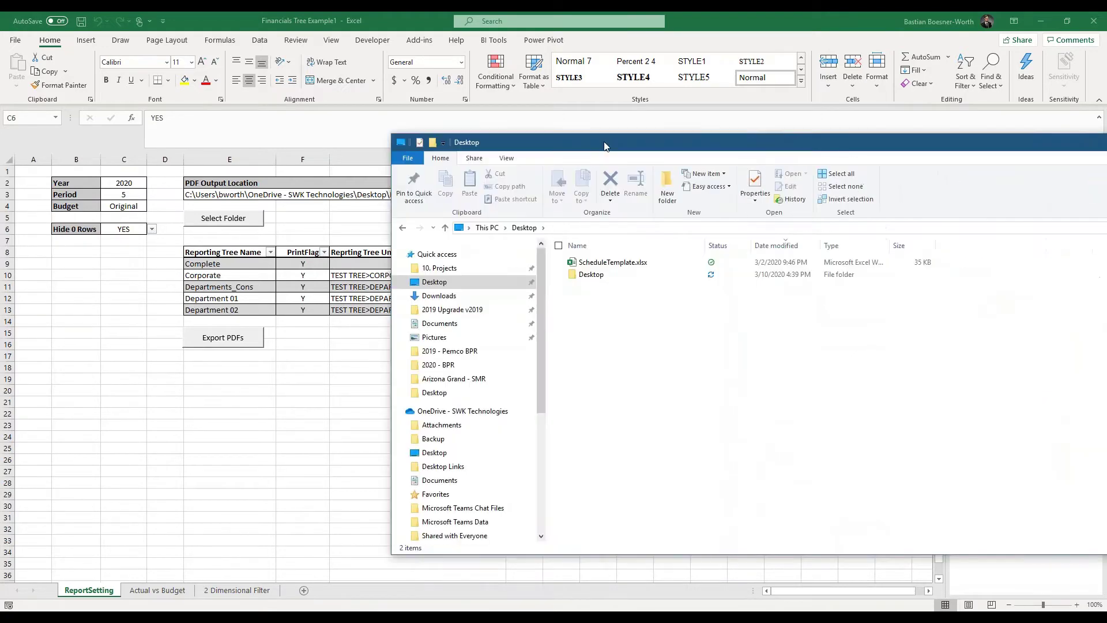
right_click(478, 381)
mouse_move(466, 358)
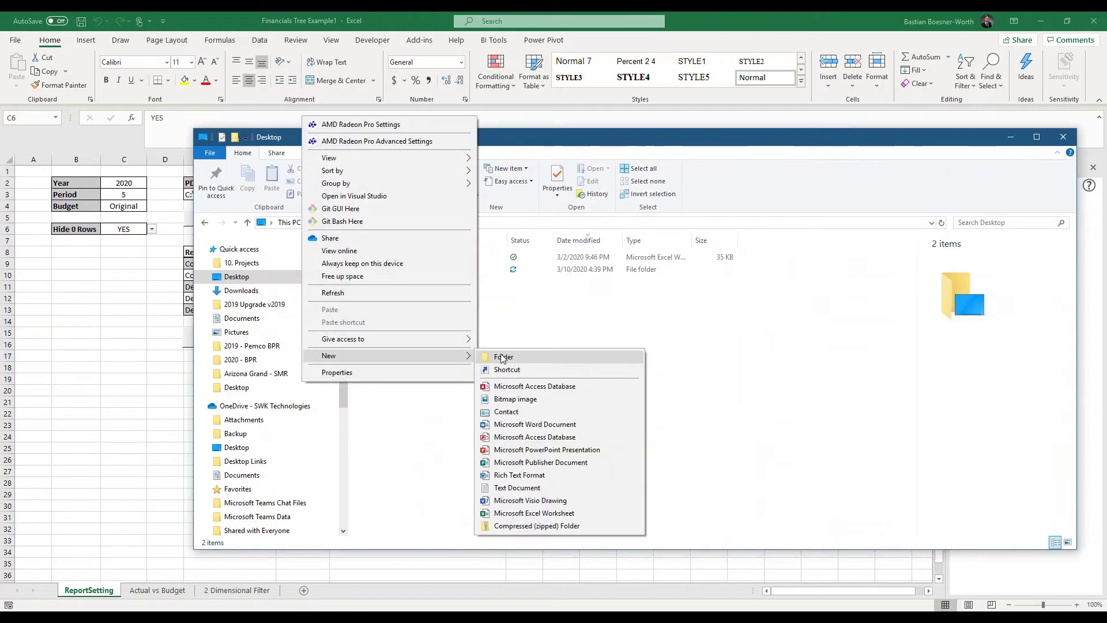
left_click(503, 356)
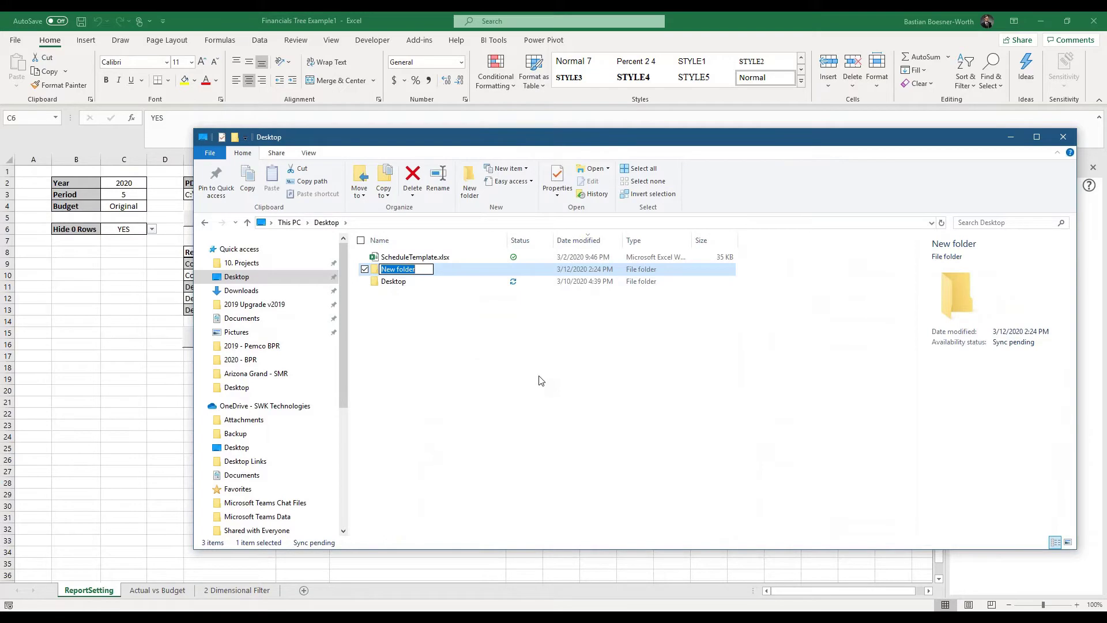
type("Reports")
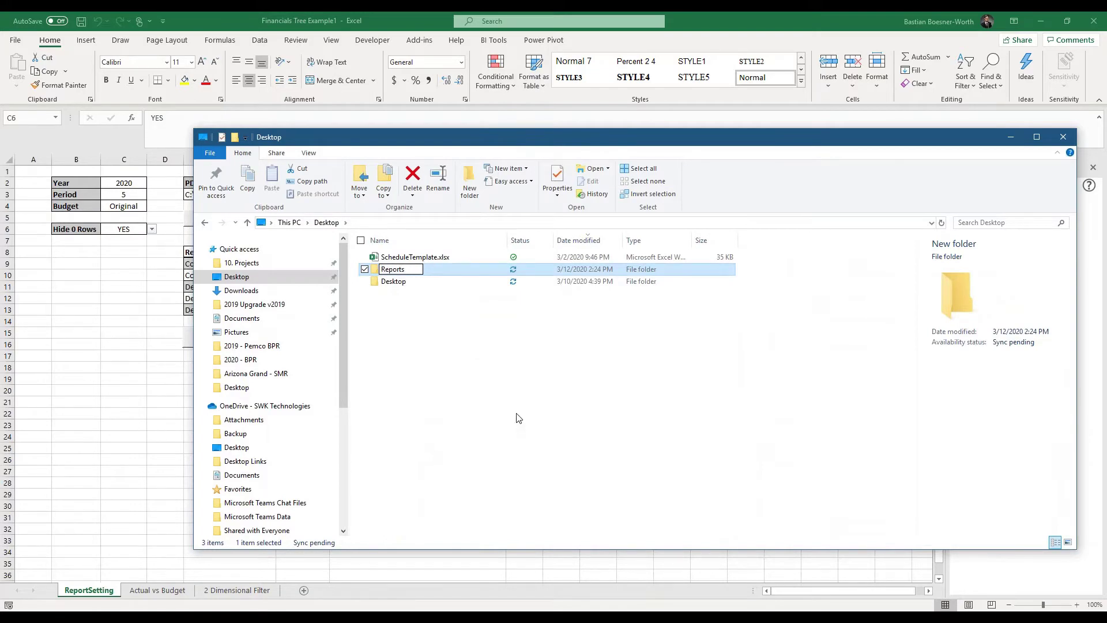
key("Return")
left_click(404, 359)
- Back in Excel, bring up the picker for a new PDF output folder
left_click_drag(564, 141, 536, 282)
left_click(388, 218)
left_click(252, 219)
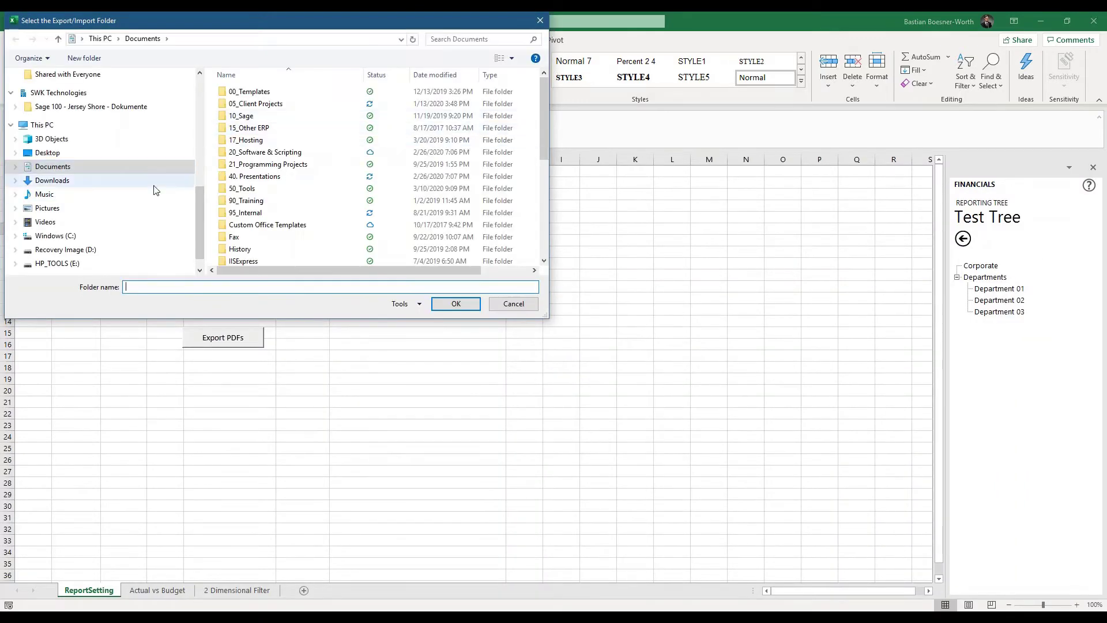
- Set Desktop\Reports as the PDF output folder and open it in Explorer
left_click(144, 155)
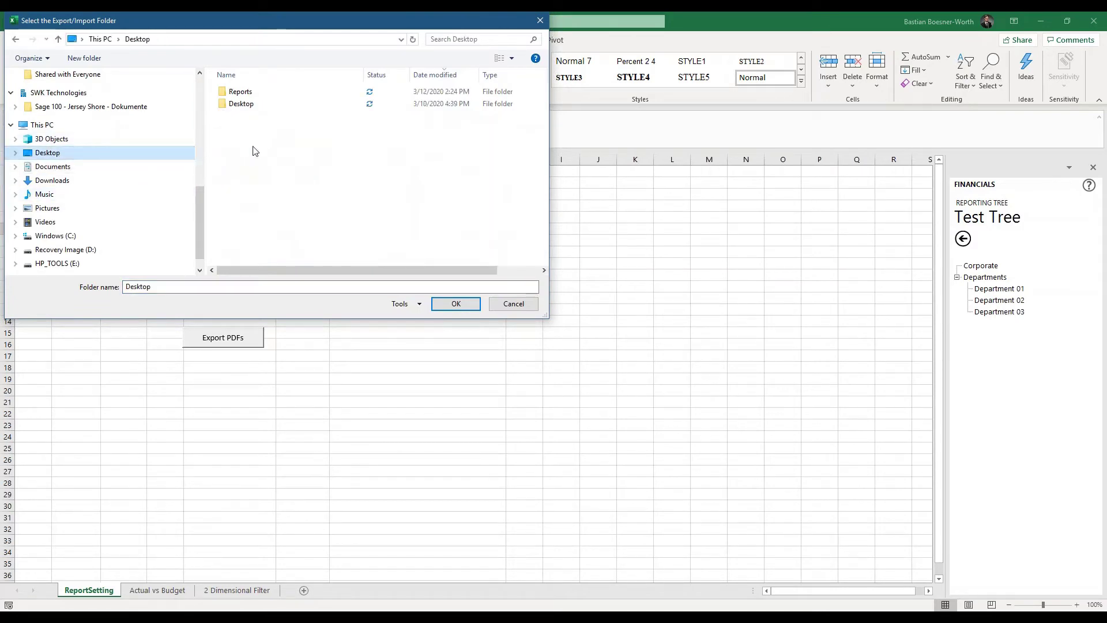
left_click(240, 92)
left_click(452, 305)
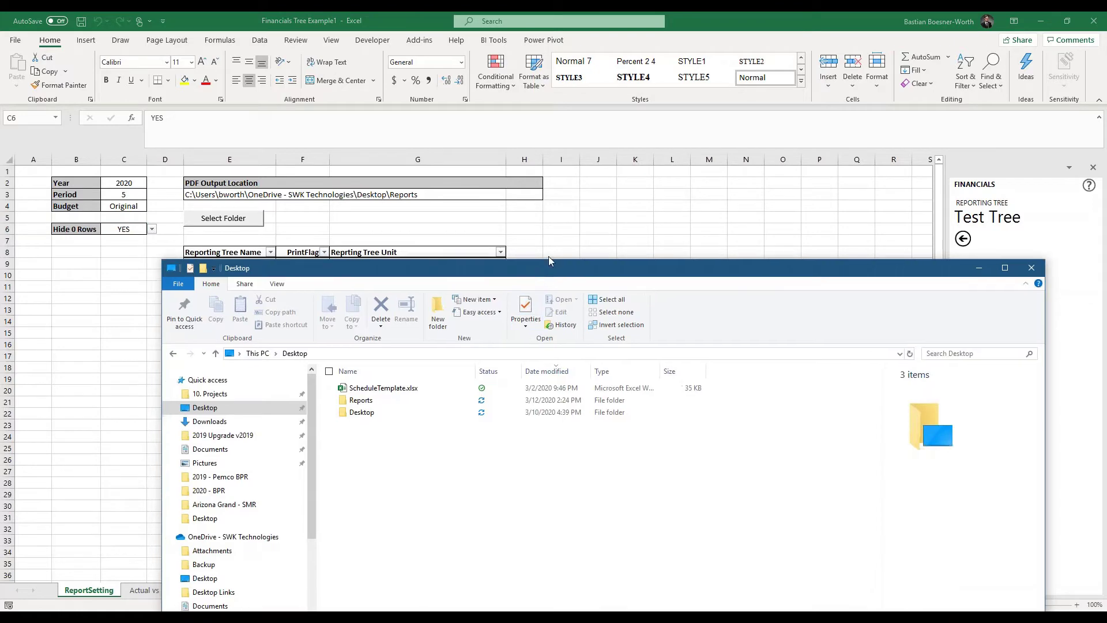
left_click_drag(549, 261, 592, 214)
double_click(403, 353)
left_click_drag(526, 229, 669, 146)
- Export a PDF for each reporting tree unit, then go to the Actual vs Budget sheet
left_click(251, 346)
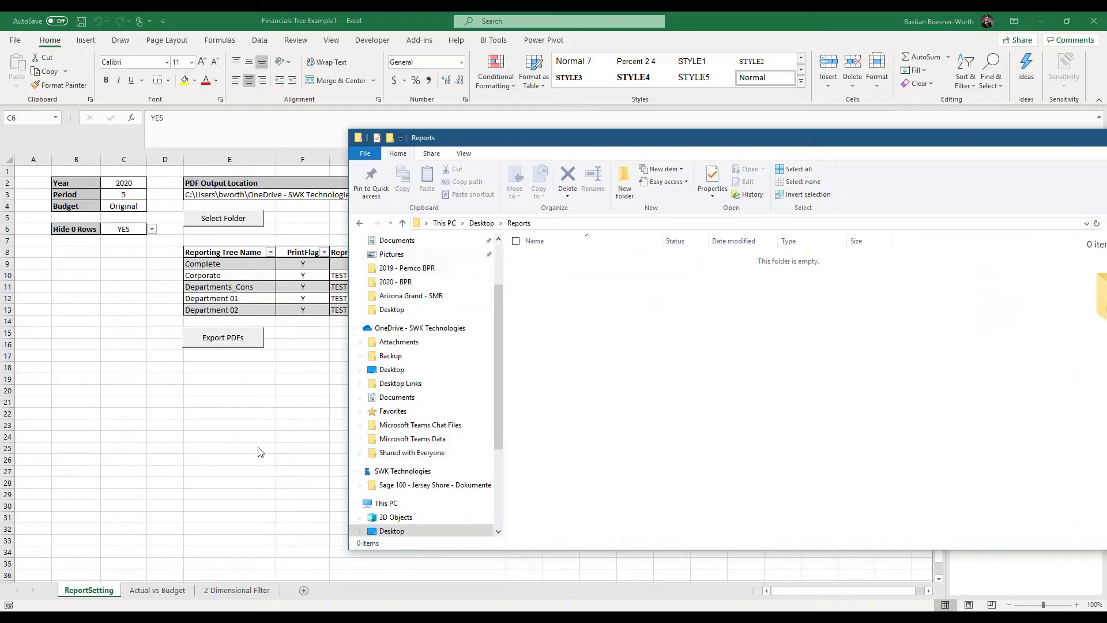
left_click(244, 350)
left_click(245, 345)
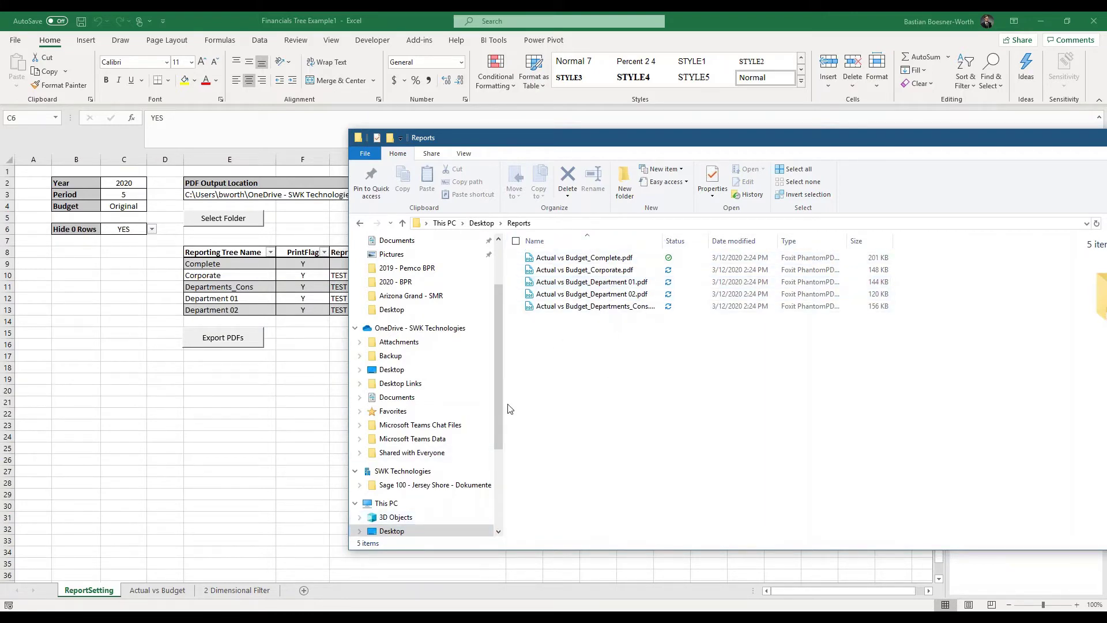
key("alt+Tab")
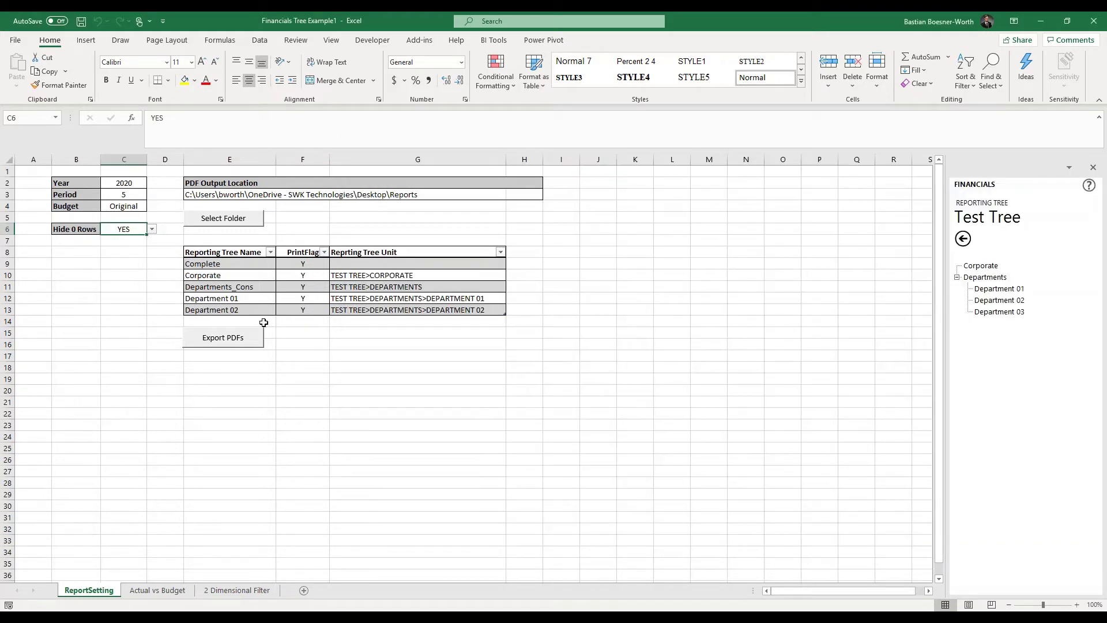
left_click(170, 591)
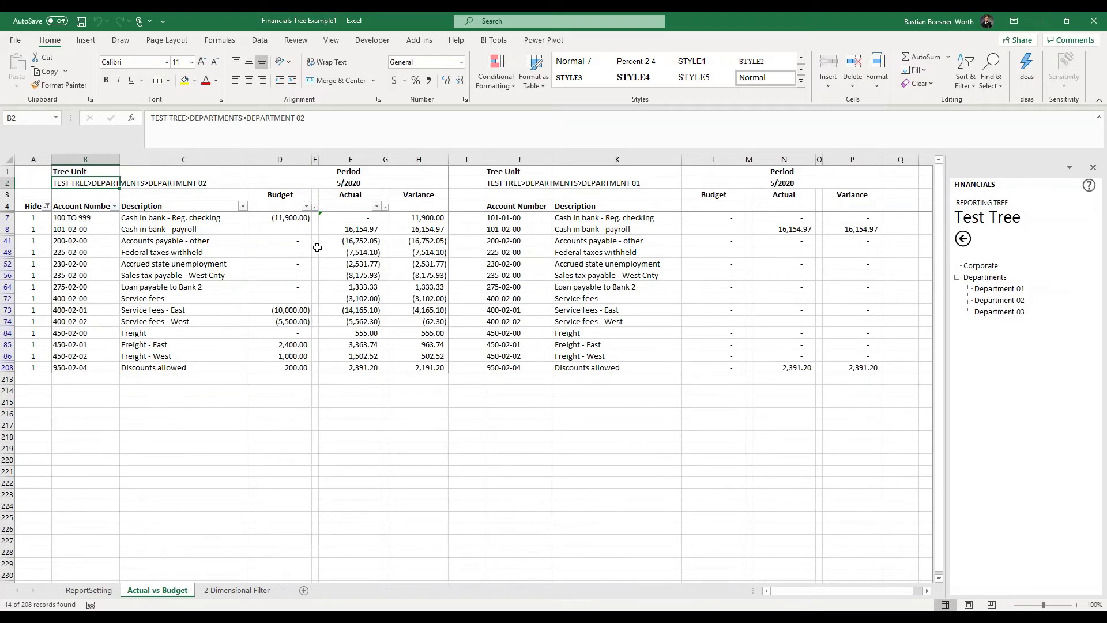
left_click(276, 220)
key("F2")
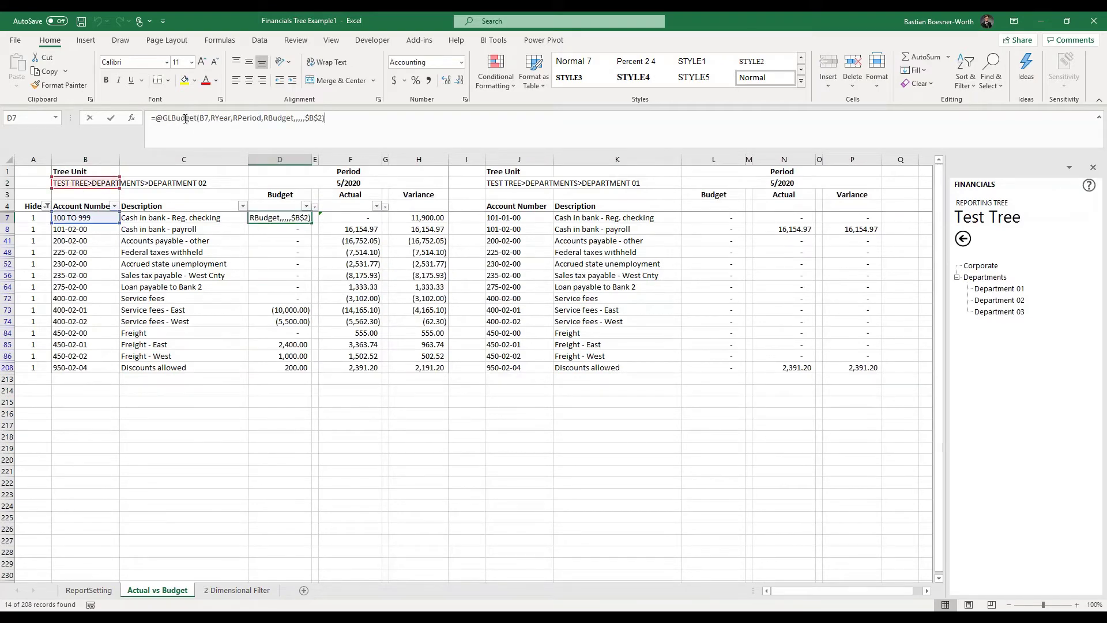
left_click(132, 118)
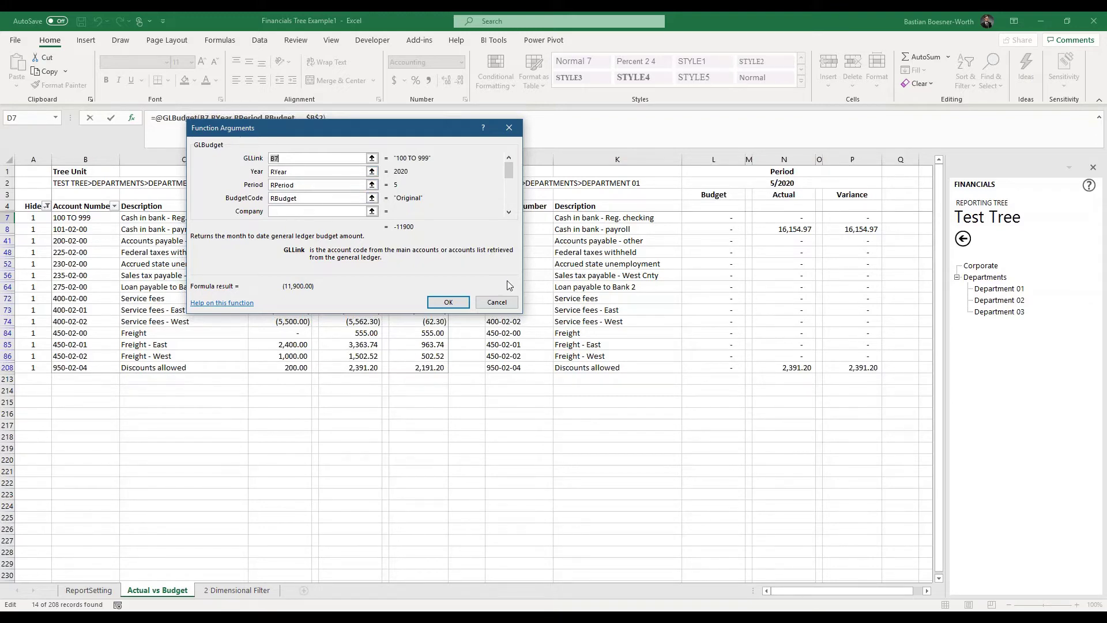
left_click(496, 303)
left_click(89, 590)
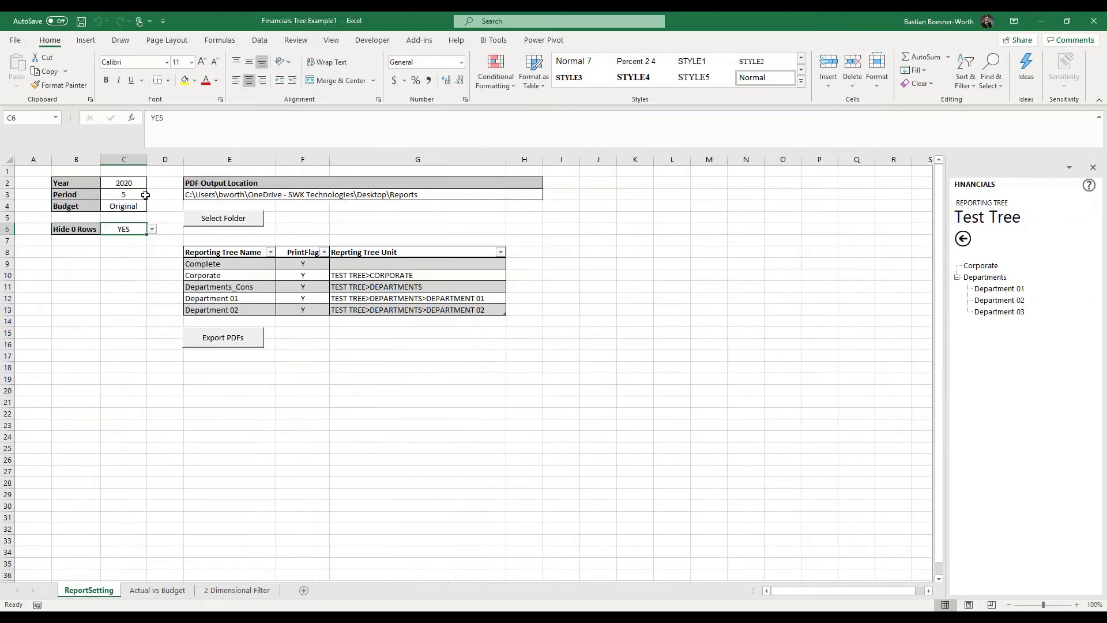
left_click(133, 184)
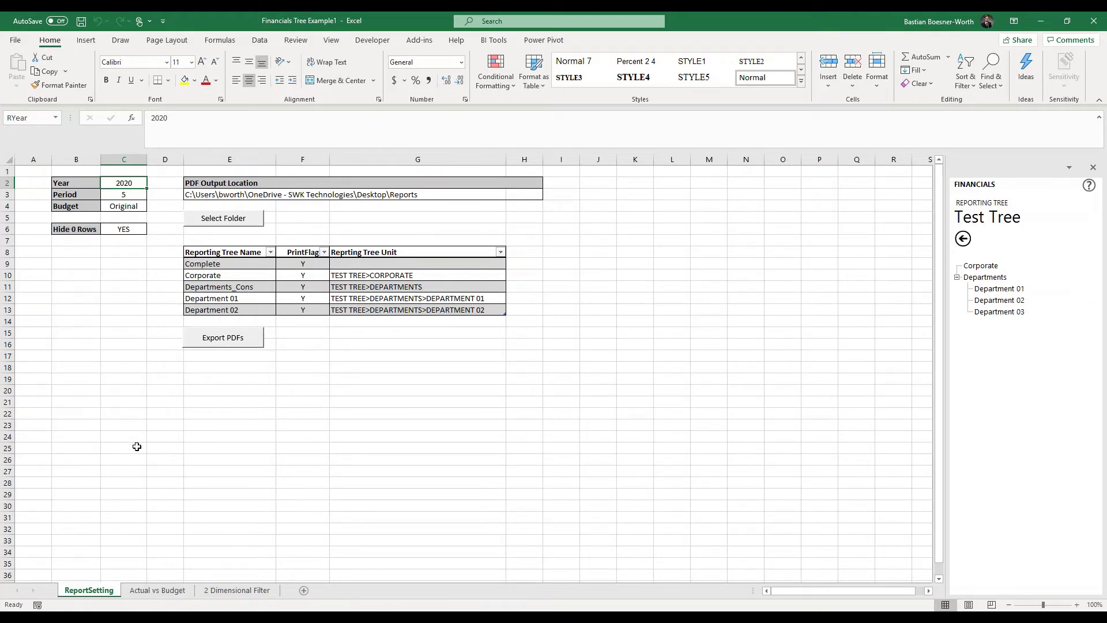
left_click(142, 208)
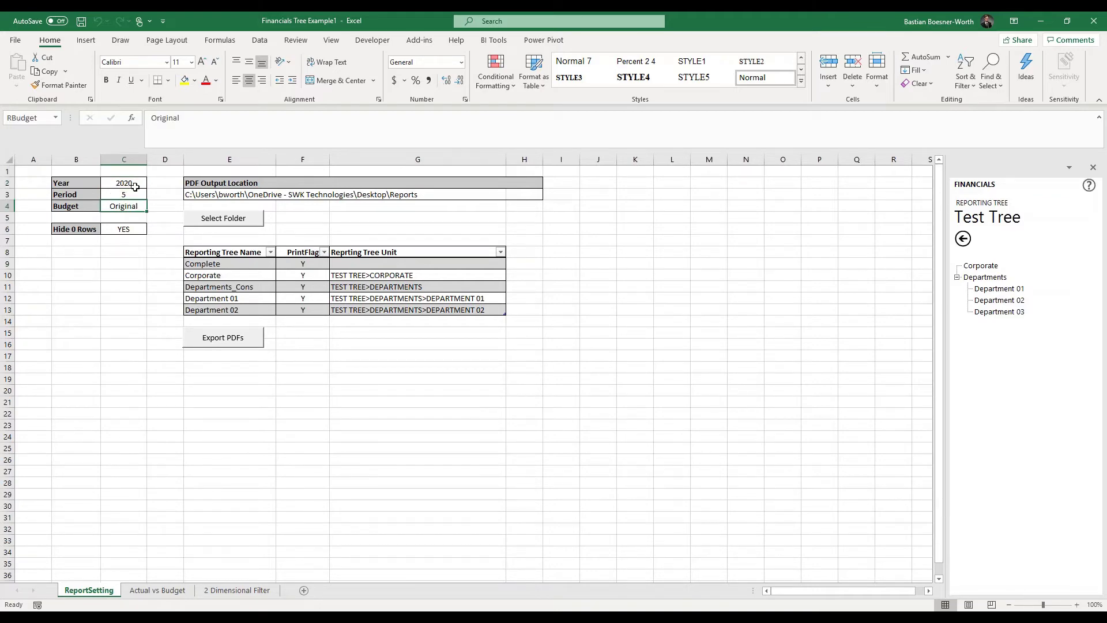
left_click(159, 589)
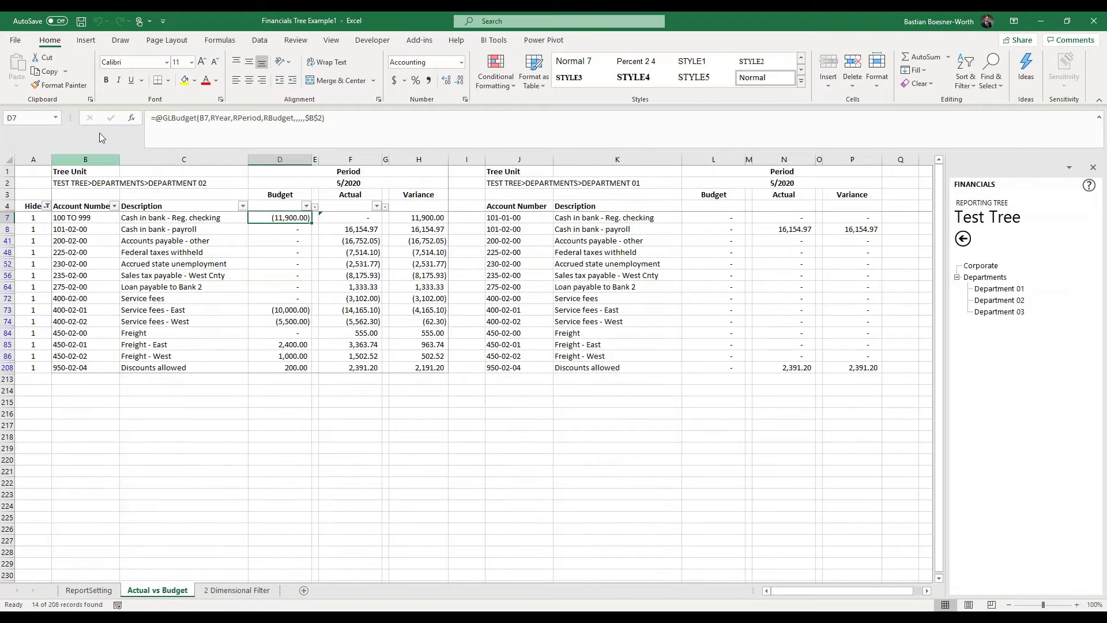
left_click(178, 120)
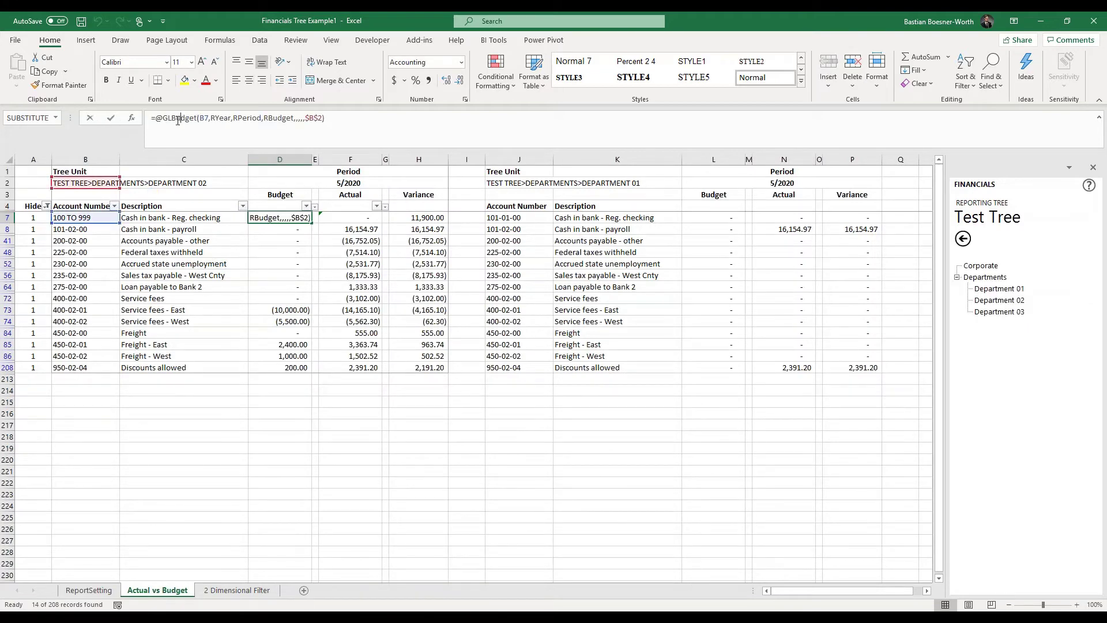
left_click(131, 117)
left_click(508, 212)
left_click(508, 213)
left_click(509, 212)
left_click(509, 212)
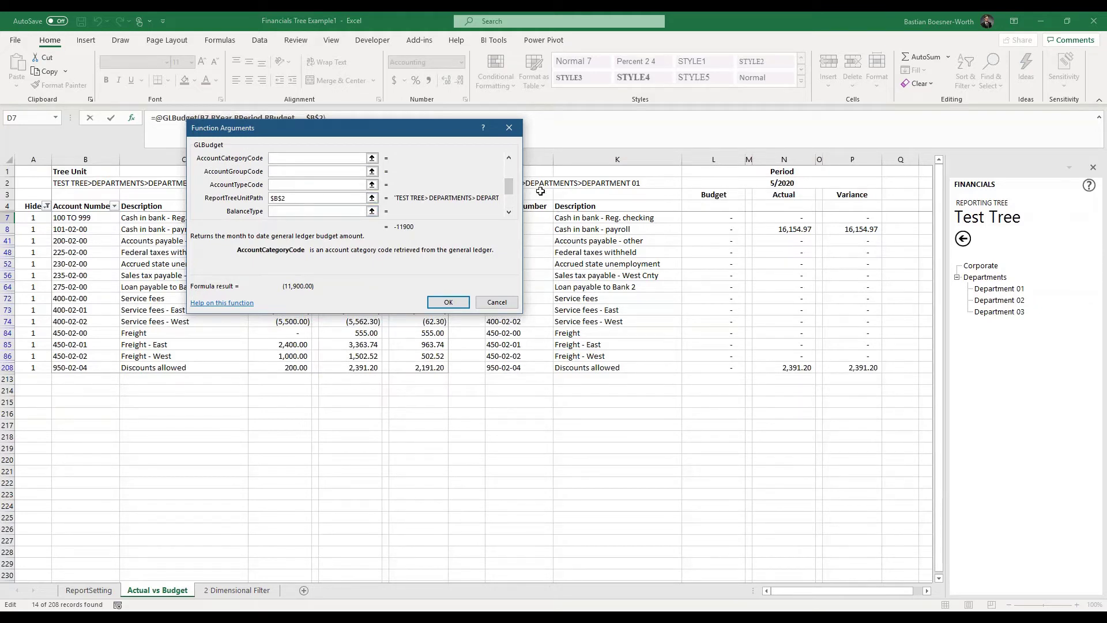
left_click(508, 170)
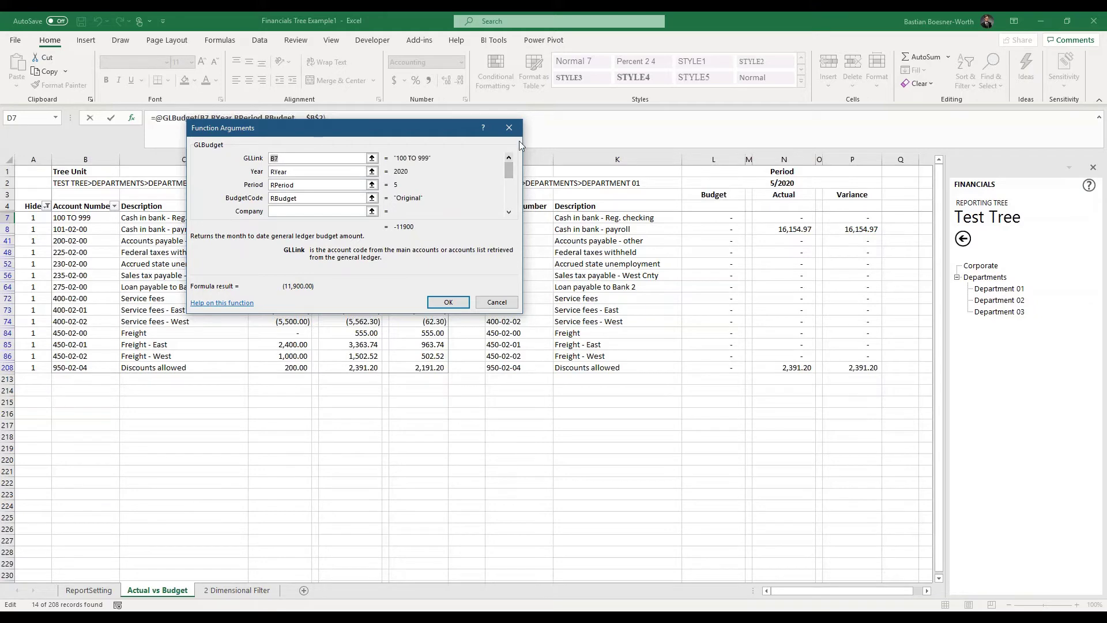
key("Return")
left_click(118, 183)
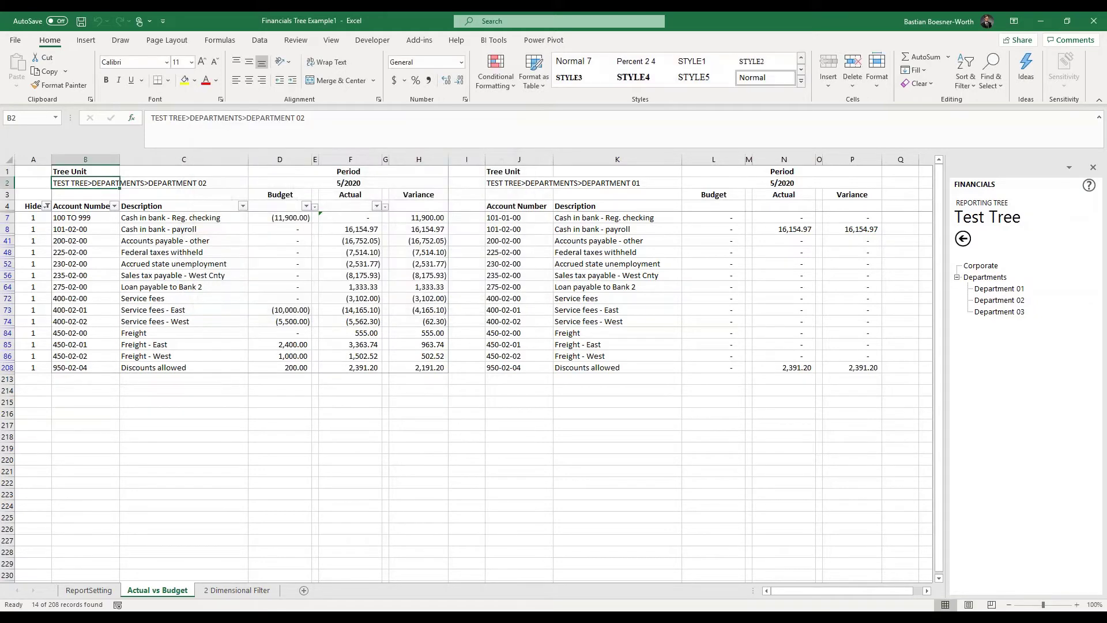
- Empty the B2 tree unit path and scroll through the recalculated all-accounts rows
key("Delete")
key("Return")
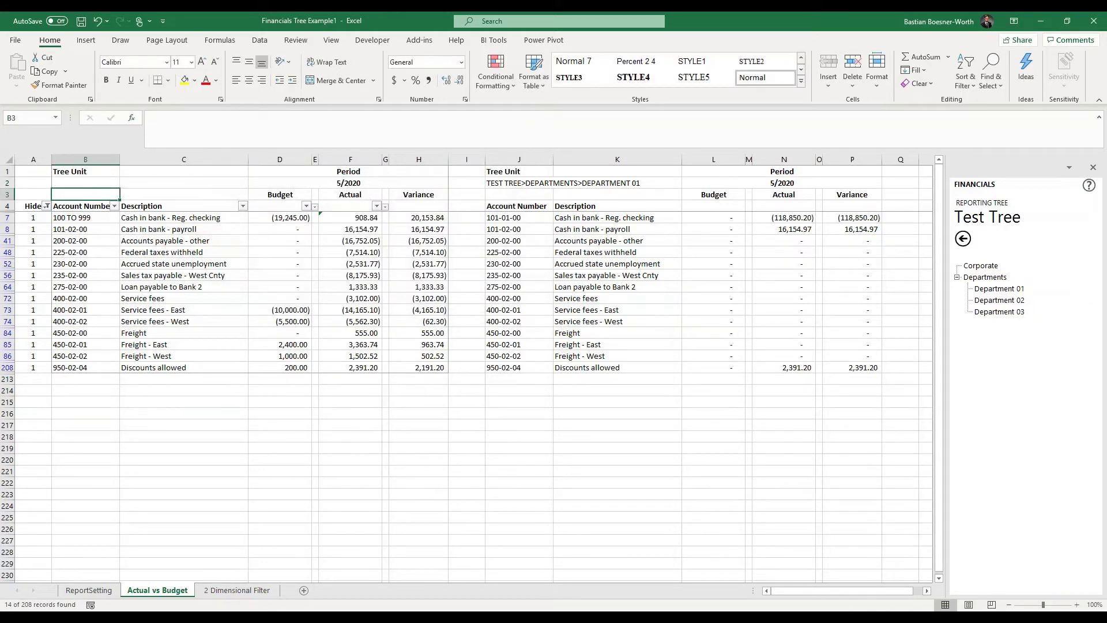
left_click(89, 590)
left_click(150, 591)
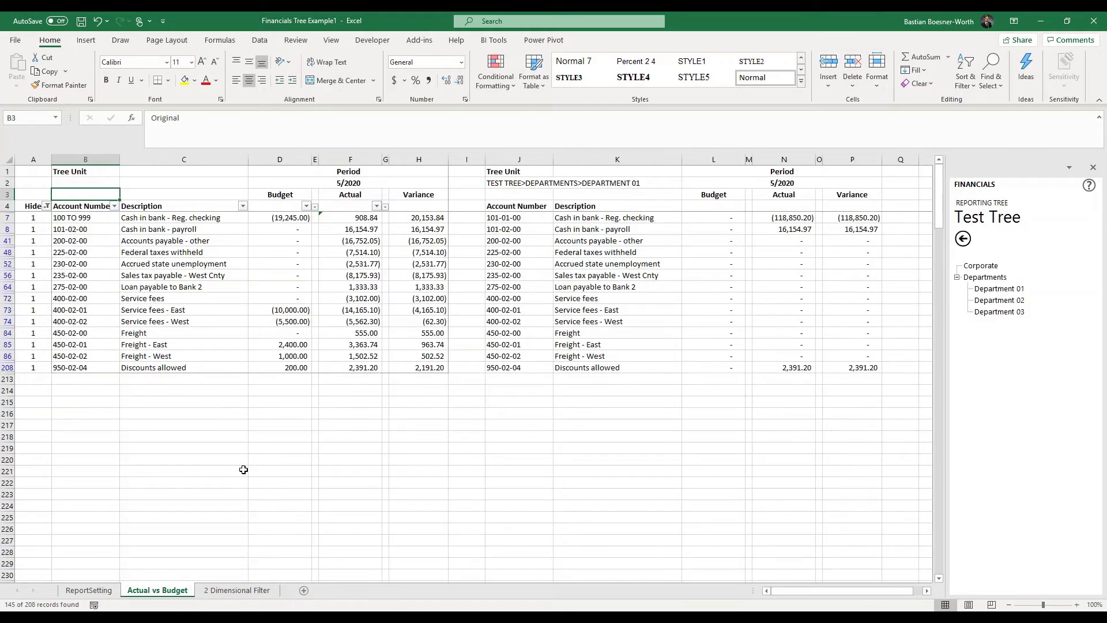
scroll(414, 560, "down", 1)
scroll(414, 561, "down", 1)
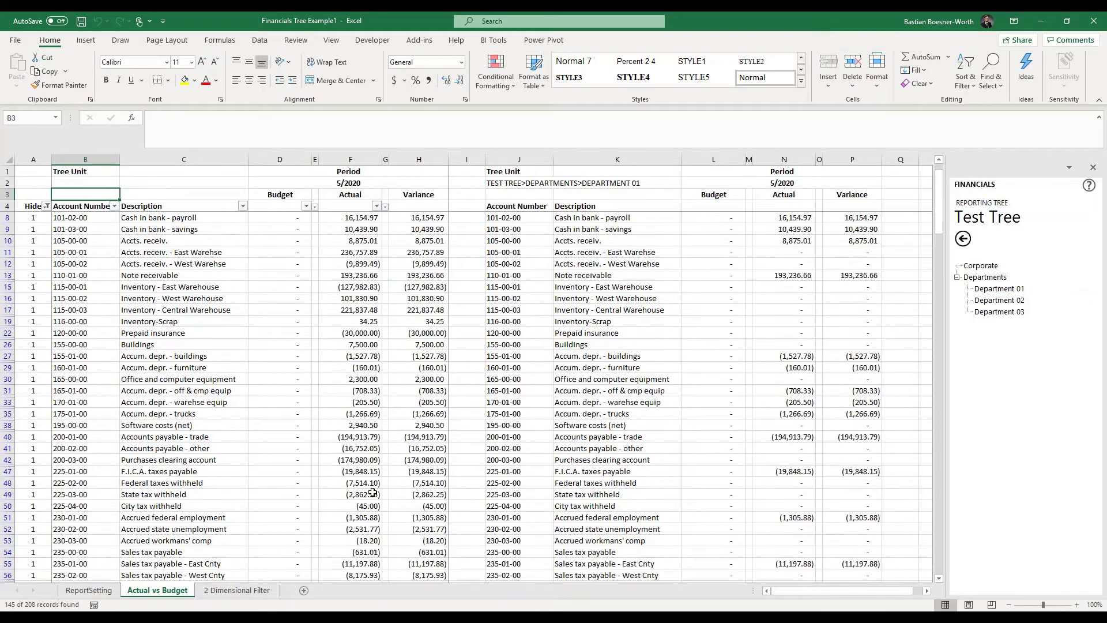
scroll(173, 562, "down", 1)
- Check the Hide 0 Rows setting, then inspect the last segment of account 116-00-00
left_click(89, 590)
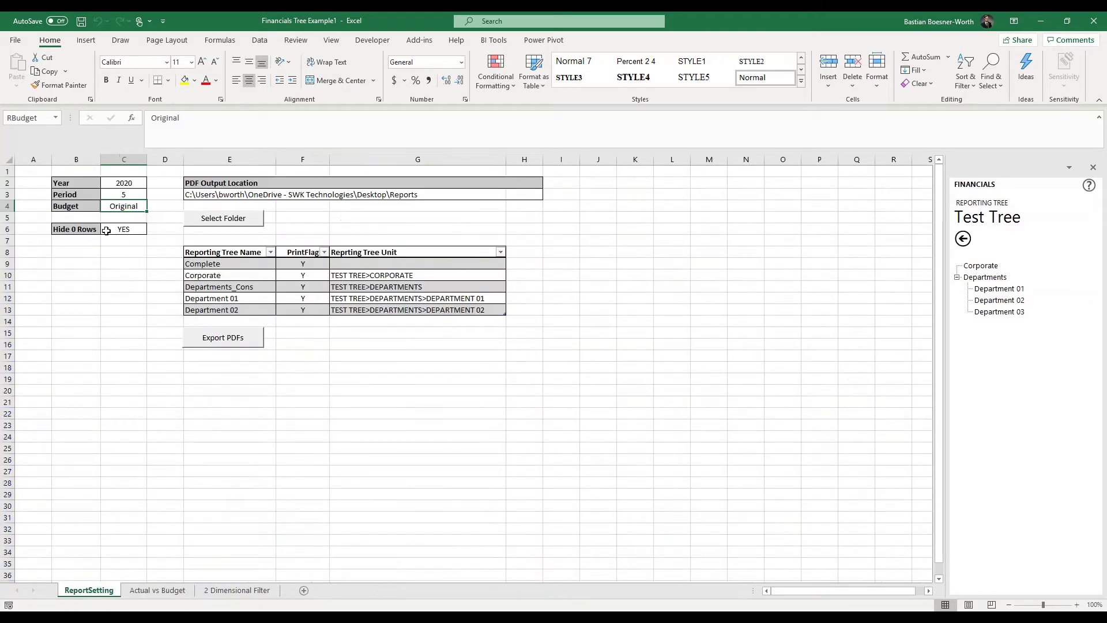
left_click(115, 230)
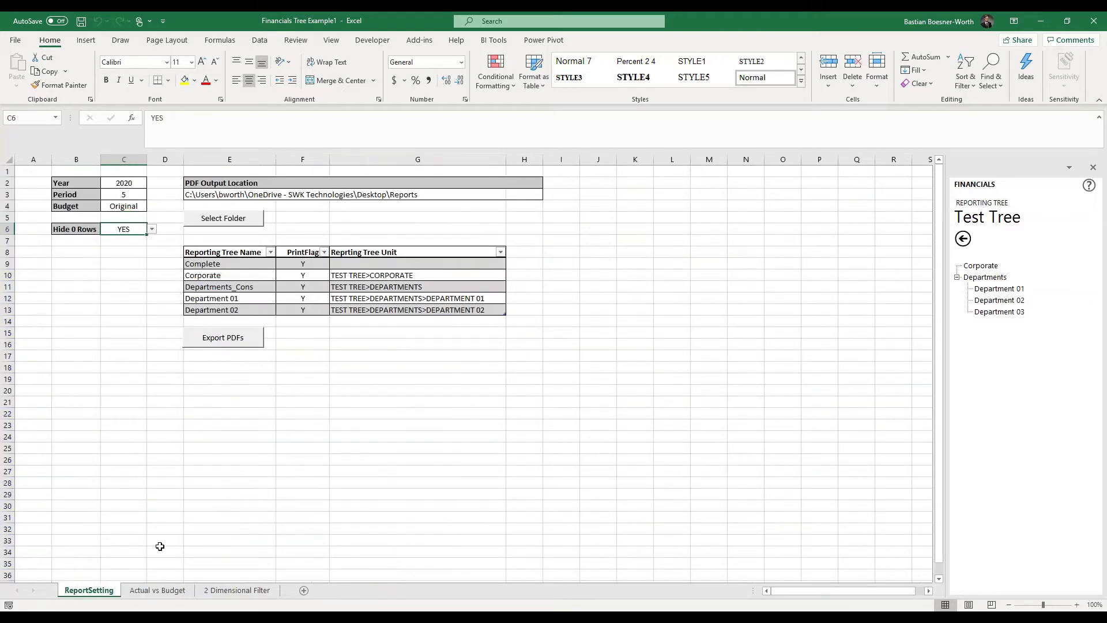
left_click(156, 590)
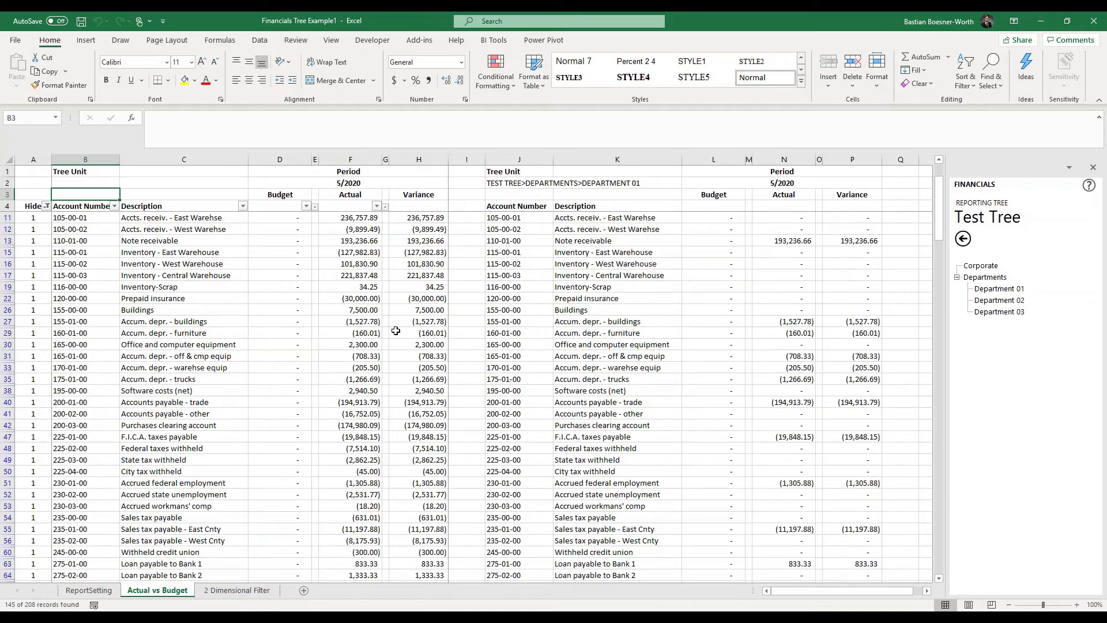
scroll(196, 288, "down", 2)
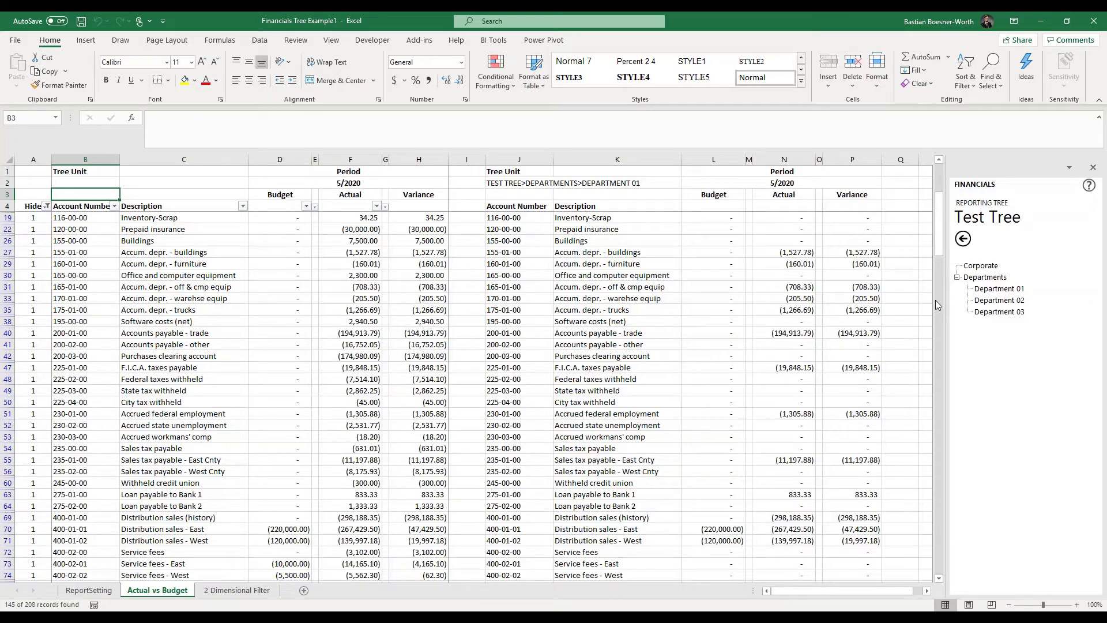
double_click(70, 218)
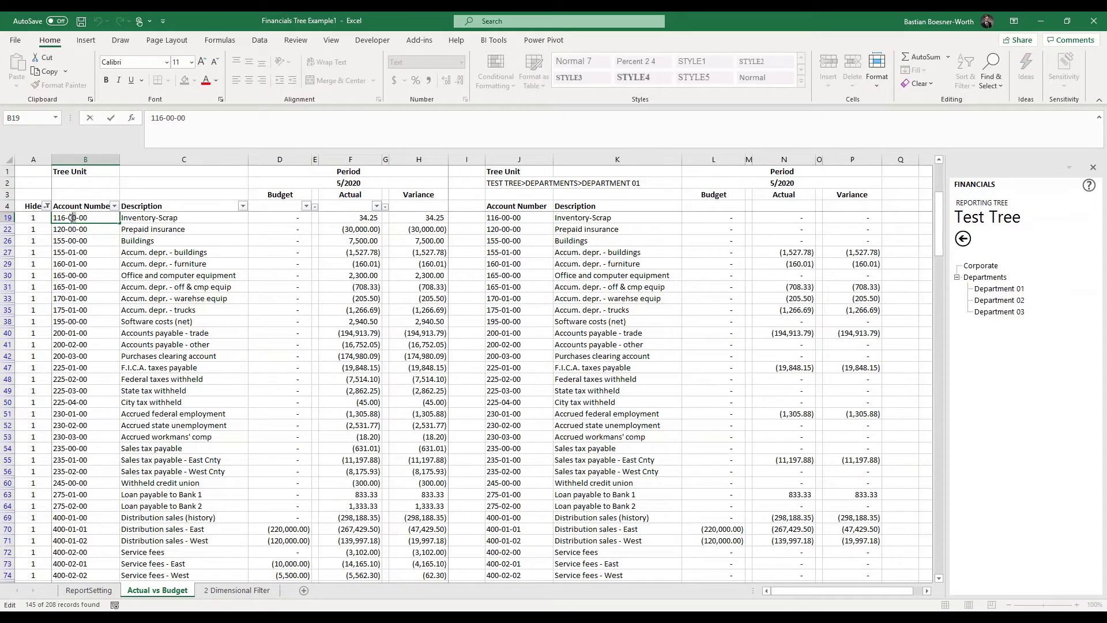
left_click_drag(79, 218, 88, 217)
left_click(118, 298)
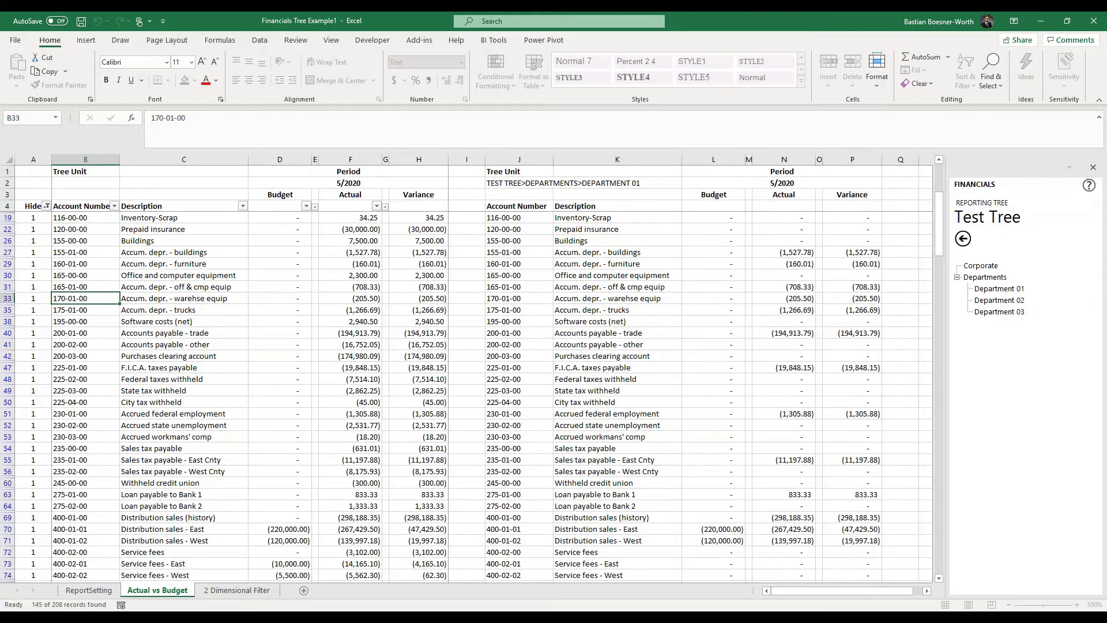
- On the 2 Dimensional Filter sheet, set the B1 department filter to DEPARTMENT 02
left_click(234, 592)
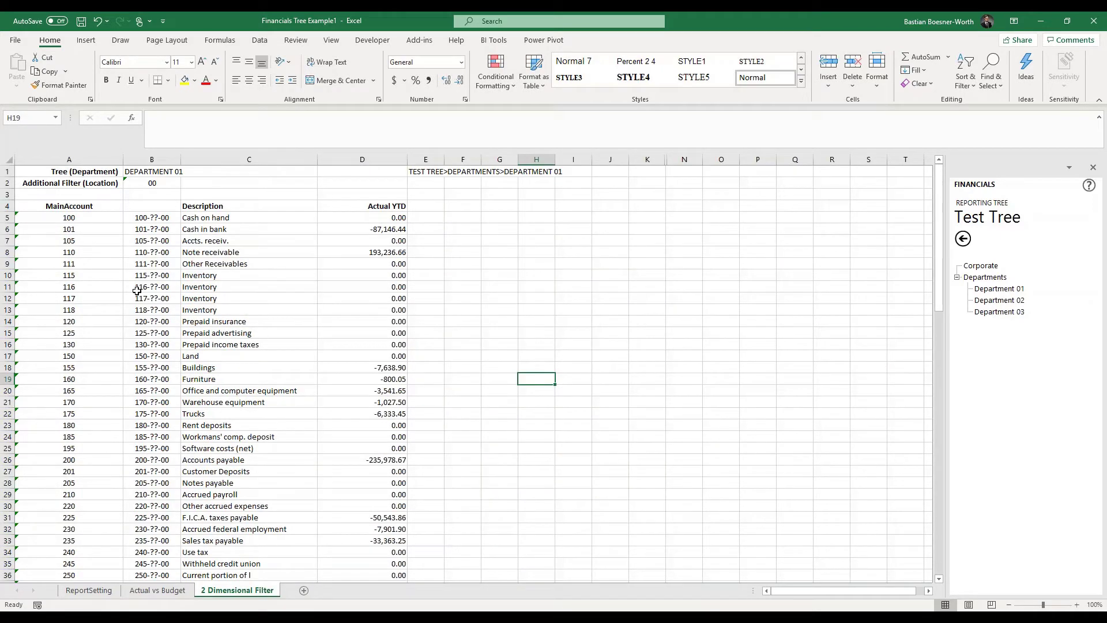
left_click(166, 175)
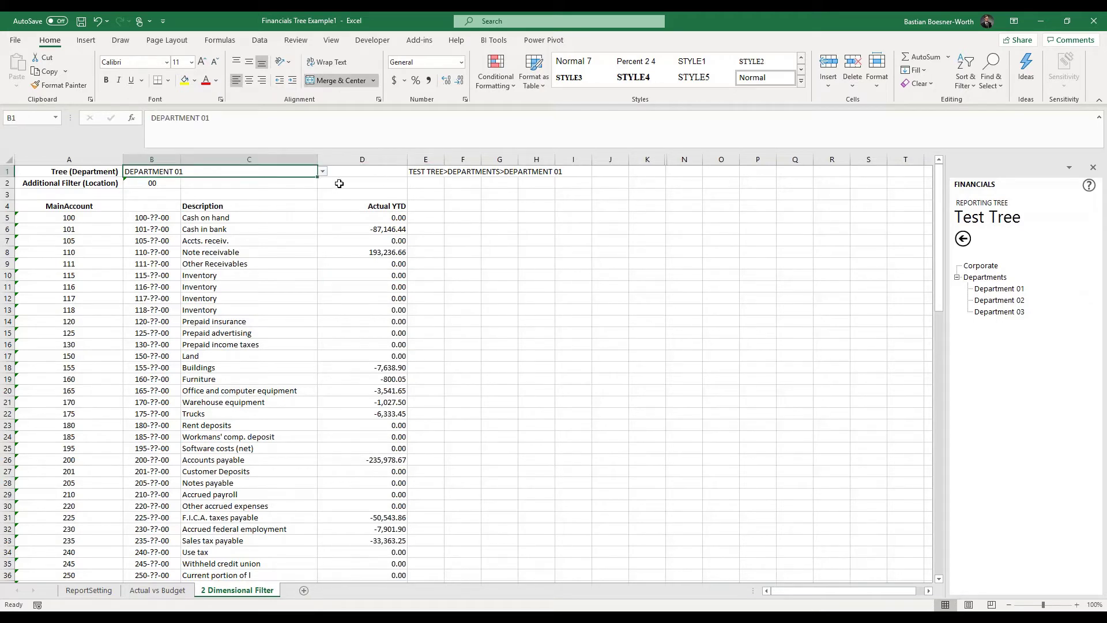
left_click(323, 172)
left_click(283, 204)
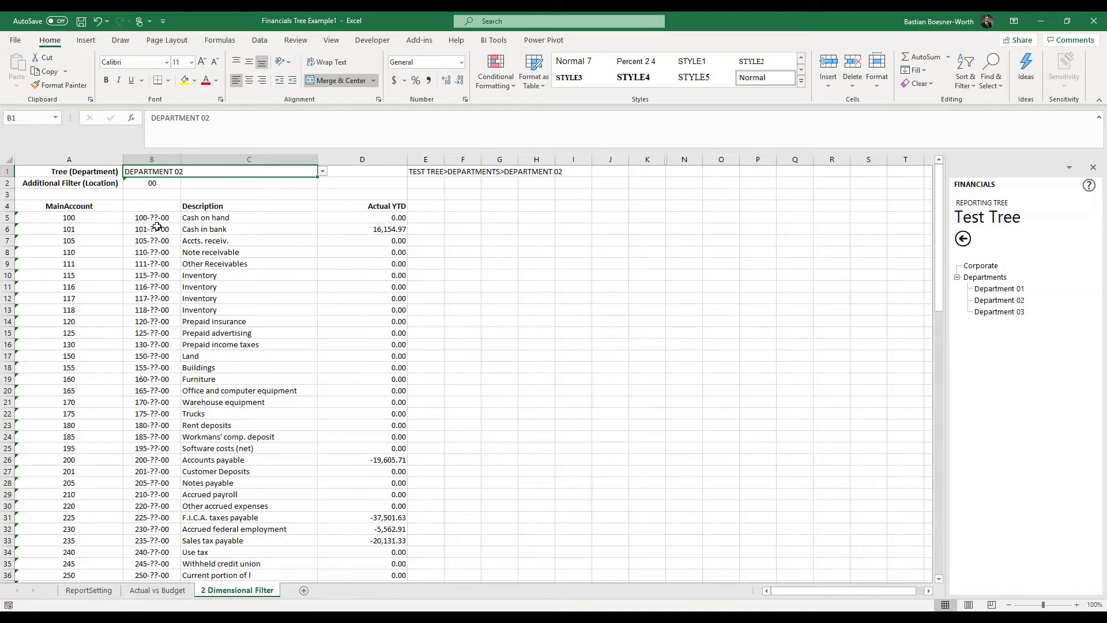
- Inspect the wildcard account-code formulas in B5 and B8 alongside main account 100
left_click(139, 217)
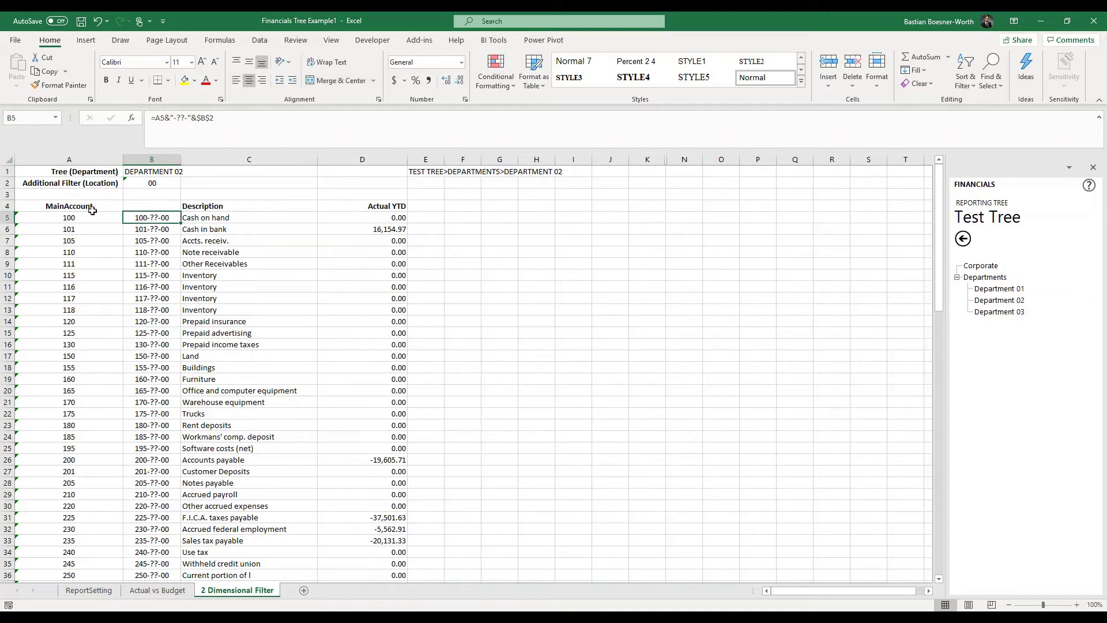
left_click(83, 214)
left_click(159, 219)
left_click(161, 256)
left_click(150, 228)
key("Up")
left_click(164, 171)
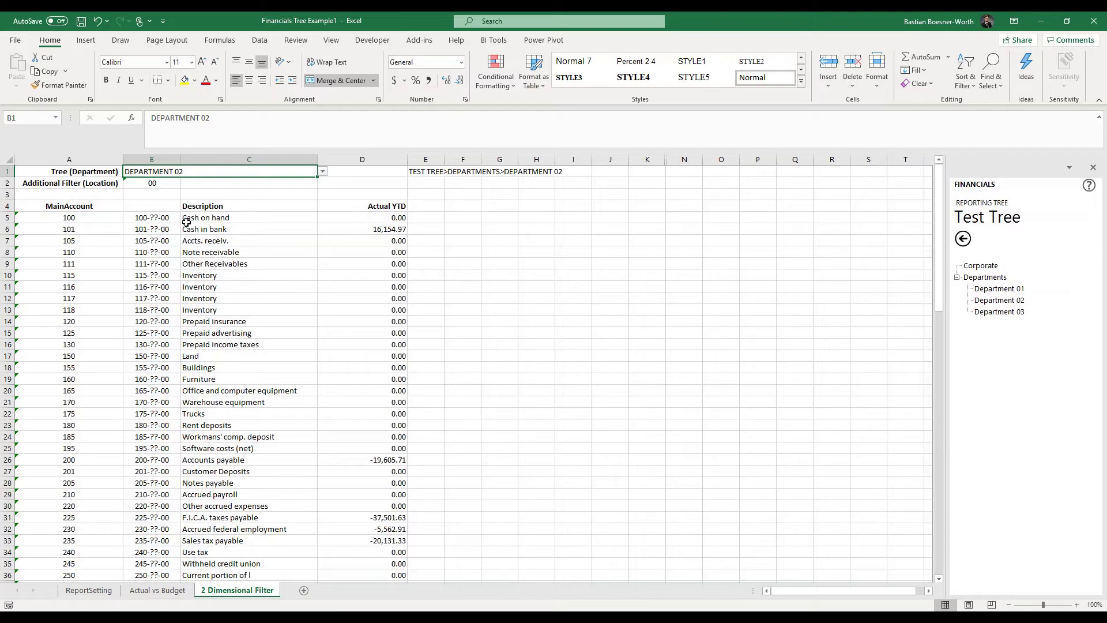
left_click(148, 255)
- Switch B1 to DEPARTMENT 03 and examine the location part of the B5 formula
left_click(158, 173)
left_click(323, 171)
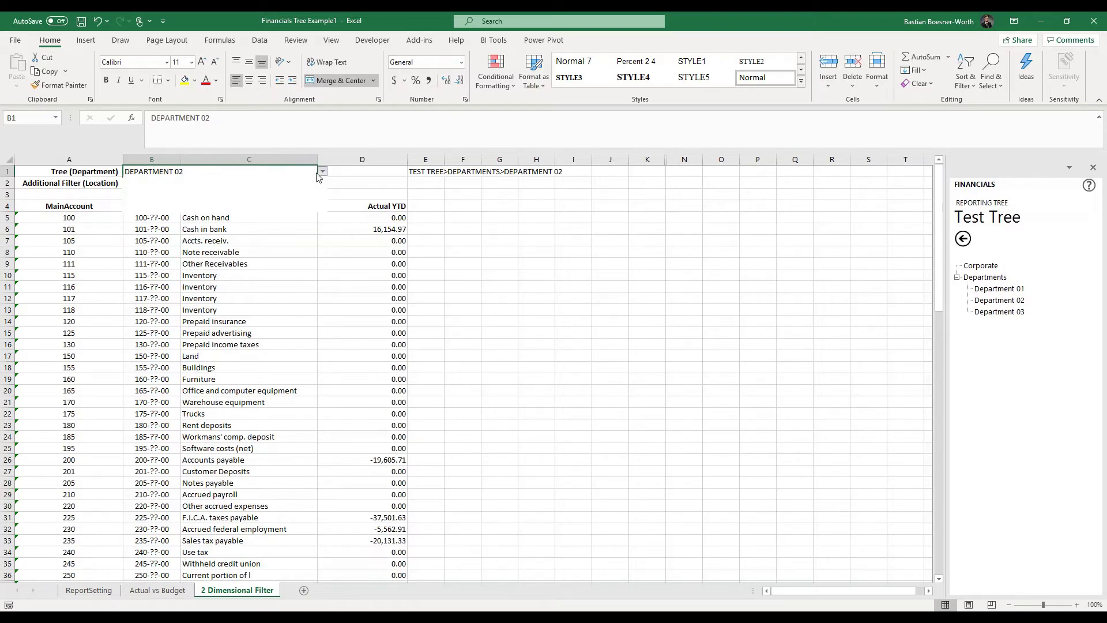
left_click(202, 206)
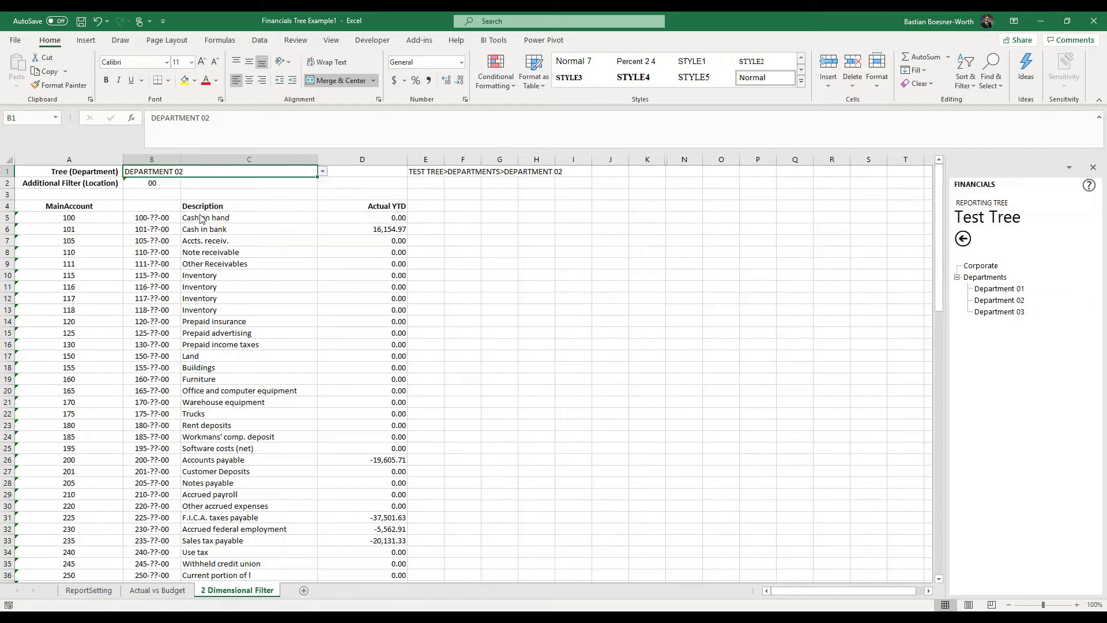
left_click(152, 253)
left_click(151, 238)
left_click(153, 217)
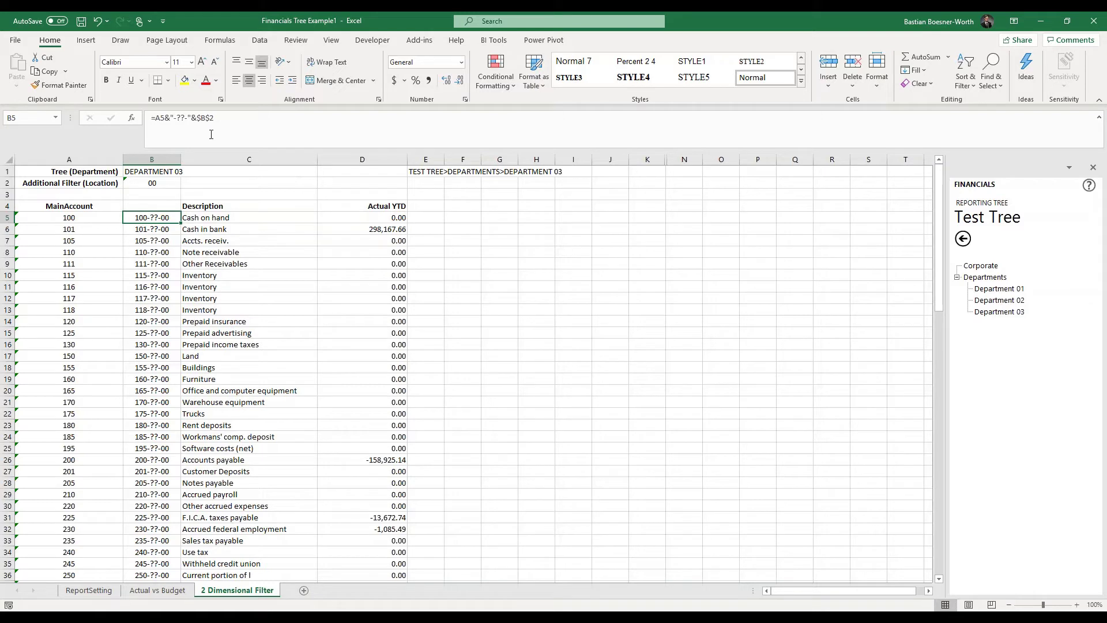
left_click_drag(214, 118, 155, 119)
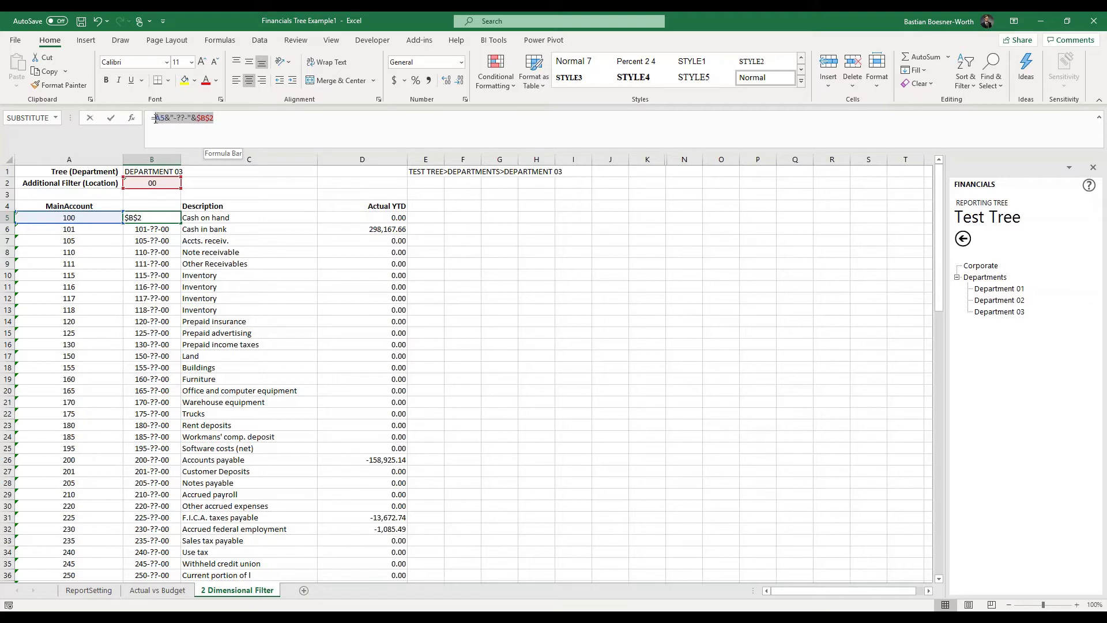
- Set the location filter B2 to 02 and the department filter B1 to ALL DEPARTMENTS
key("Escape")
left_click(151, 183)
left_click(185, 183)
left_click(152, 209)
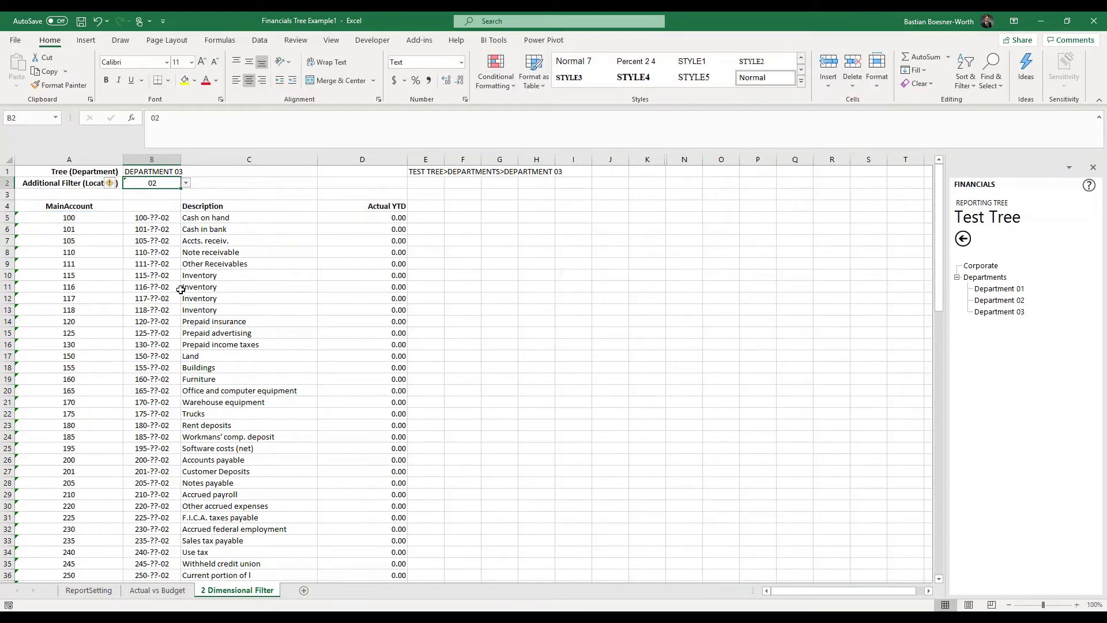
left_click(176, 171)
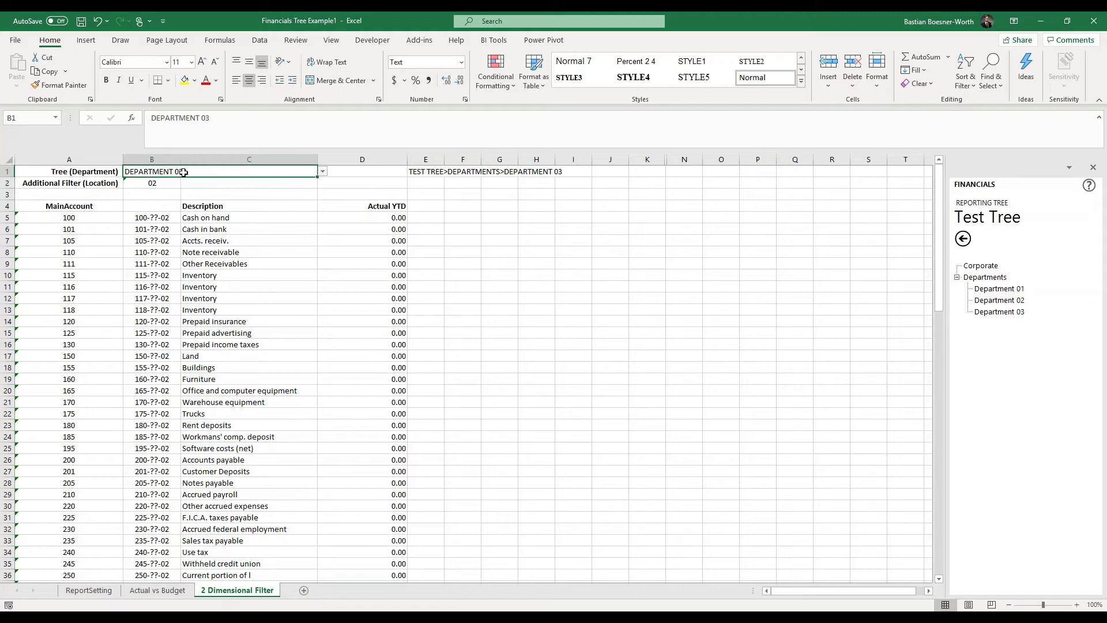
left_click(322, 171)
left_click(232, 188)
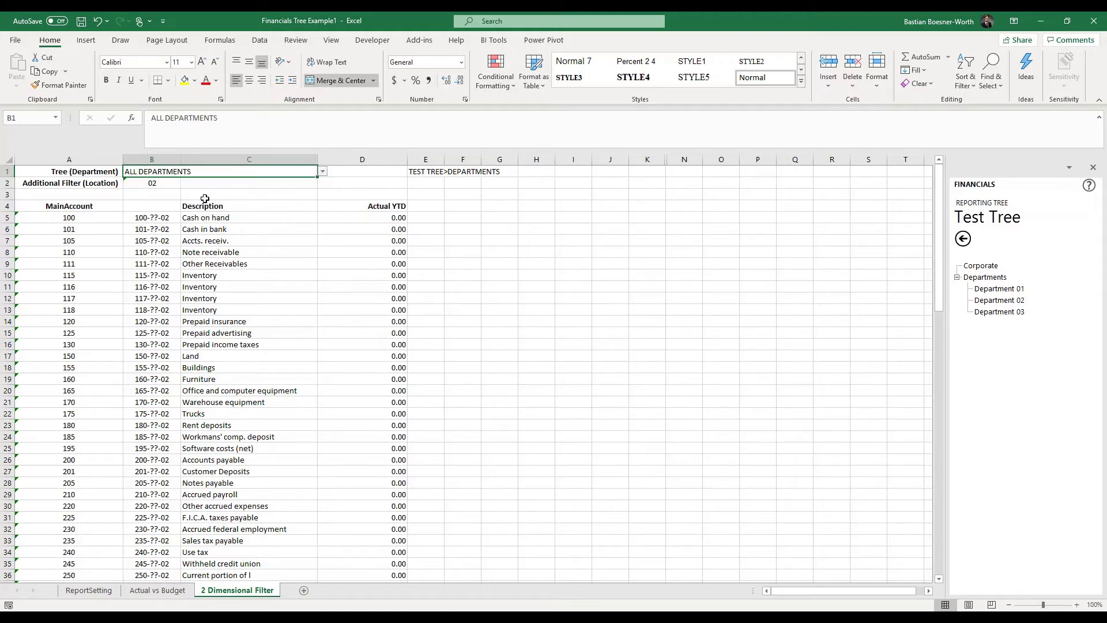
- Try location 01, return to 02, and bring the Financials pane back to the trees list
left_click(176, 182)
left_click(186, 183)
left_click(168, 197)
left_click(185, 183)
left_click(168, 203)
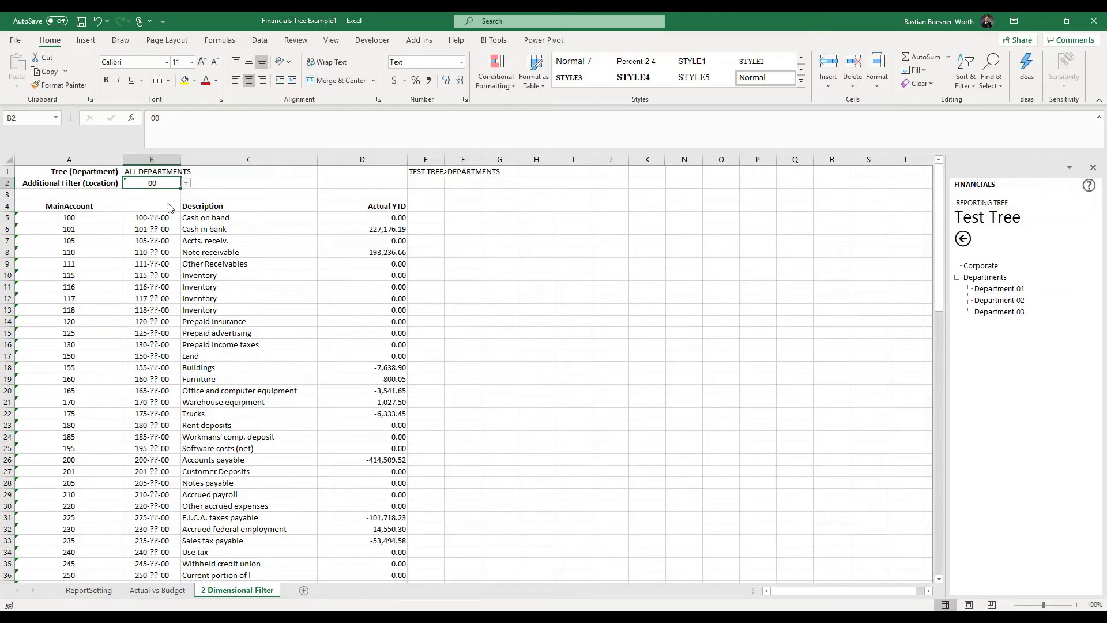
left_click(187, 183)
left_click(168, 201)
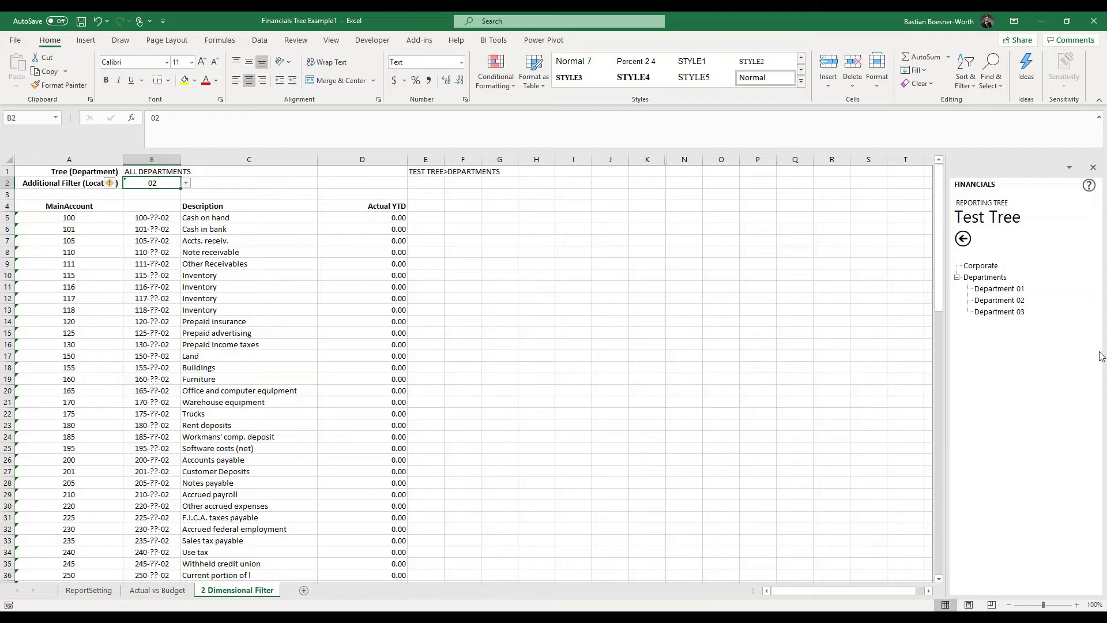
left_click(964, 238)
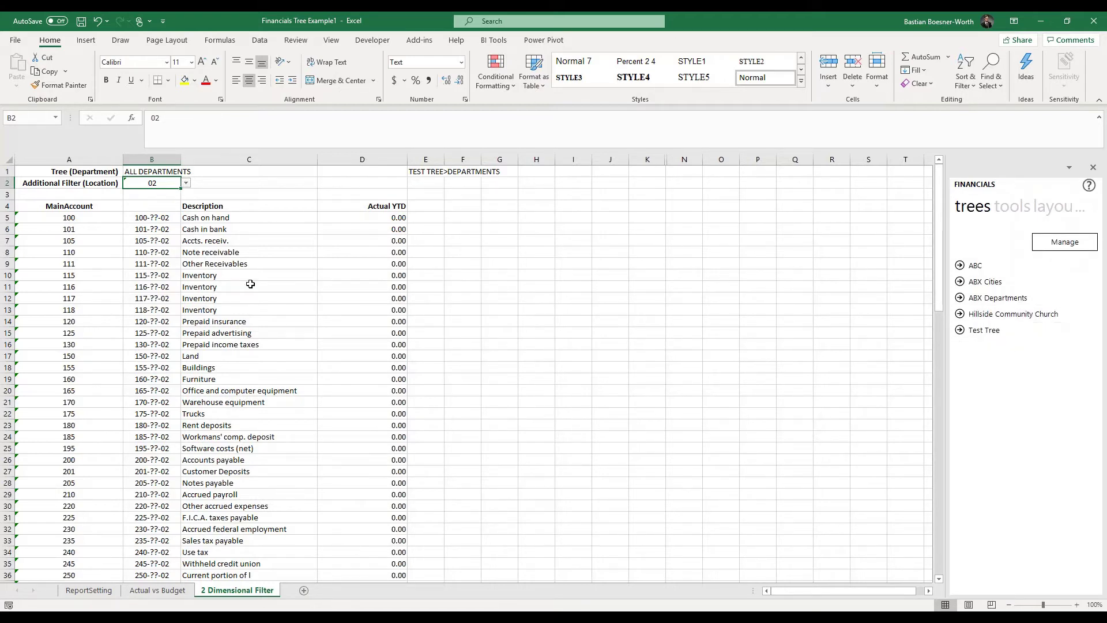
- Review the B5 account-code and D5 Actual YTD formulas, then go to ReportSetting
left_click(151, 220)
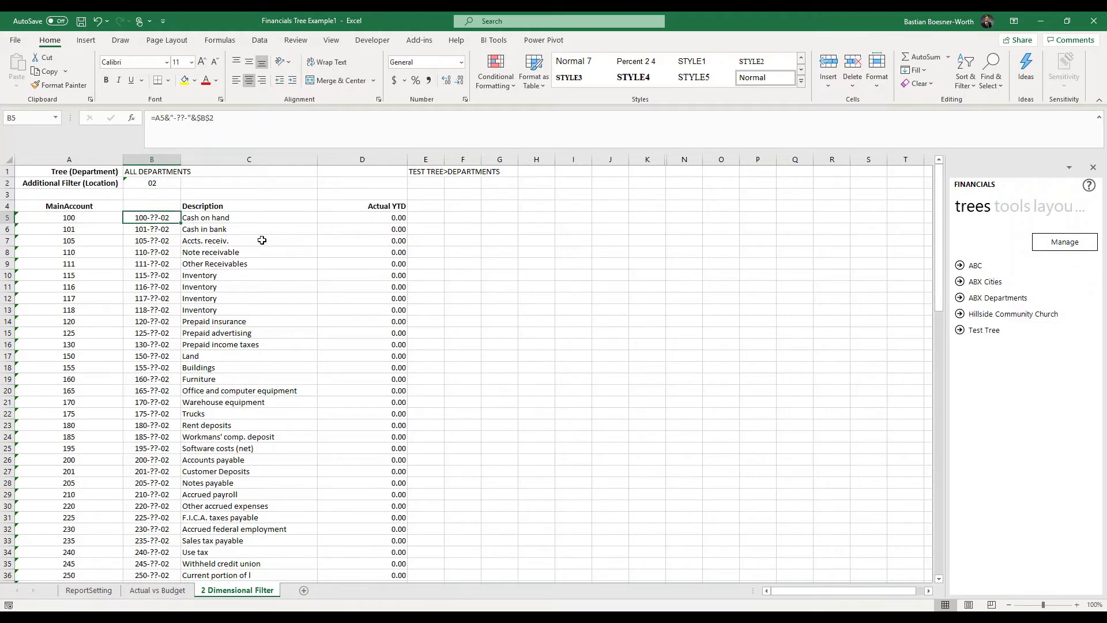
left_click(327, 224)
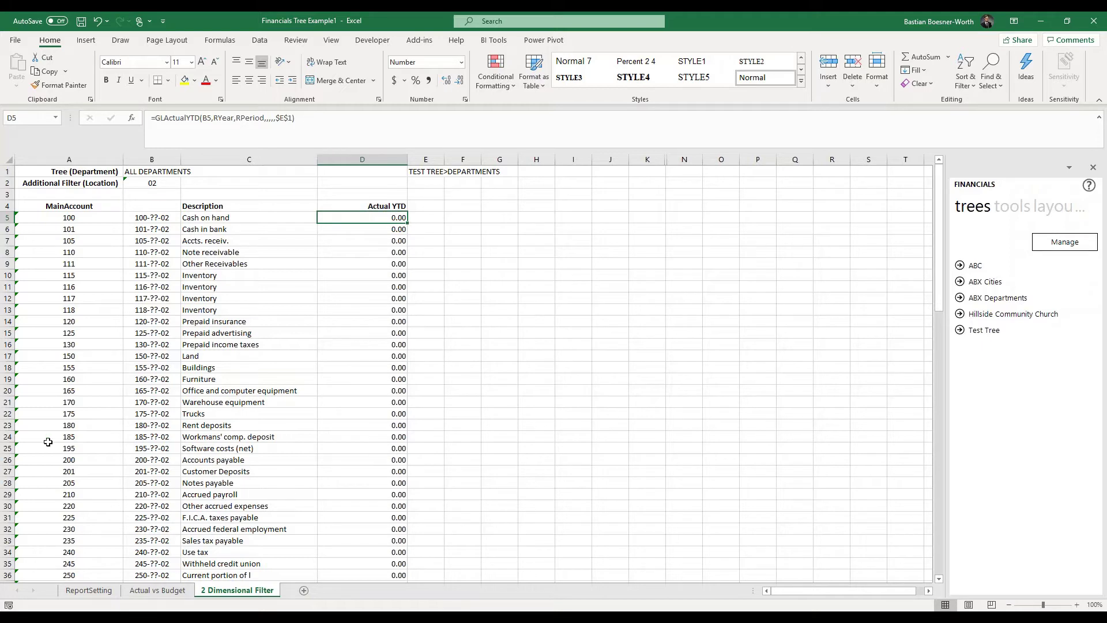
left_click(88, 590)
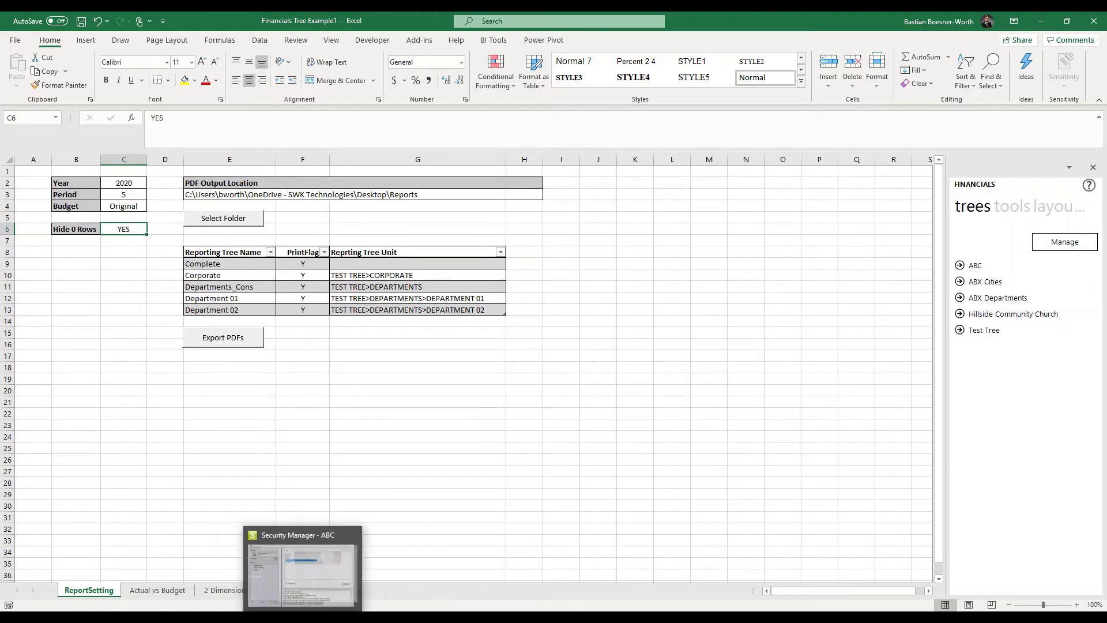
- Show the advanced properties of the Examples folder's GL Transaction Details report (ID 44)
left_click(297, 556)
left_click(69, 171)
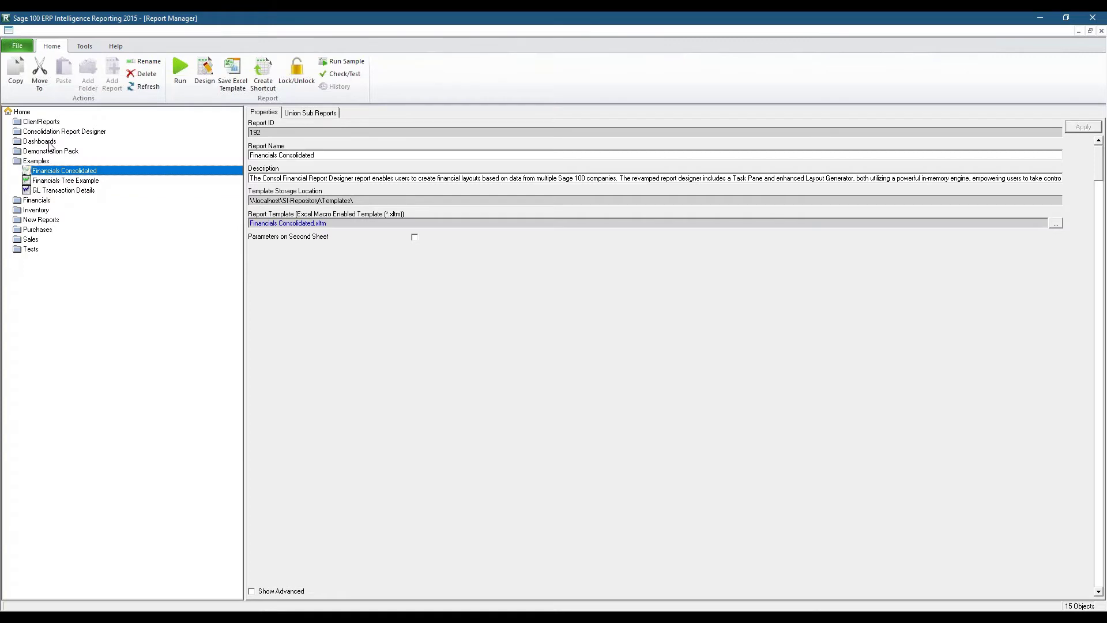
left_click(46, 161)
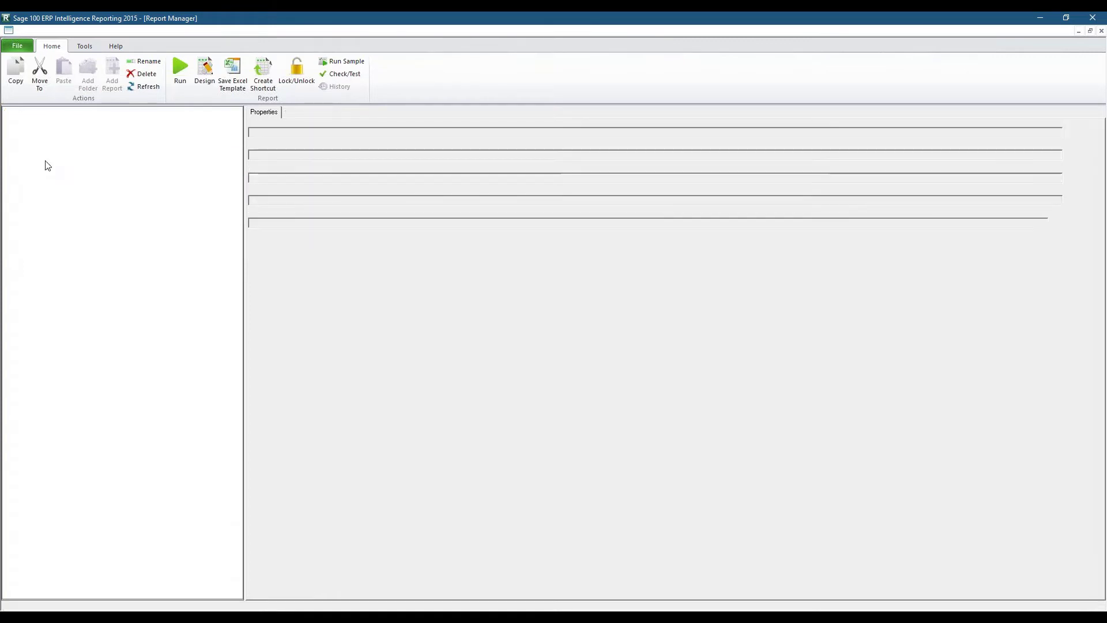
left_click(58, 191)
left_click(251, 591)
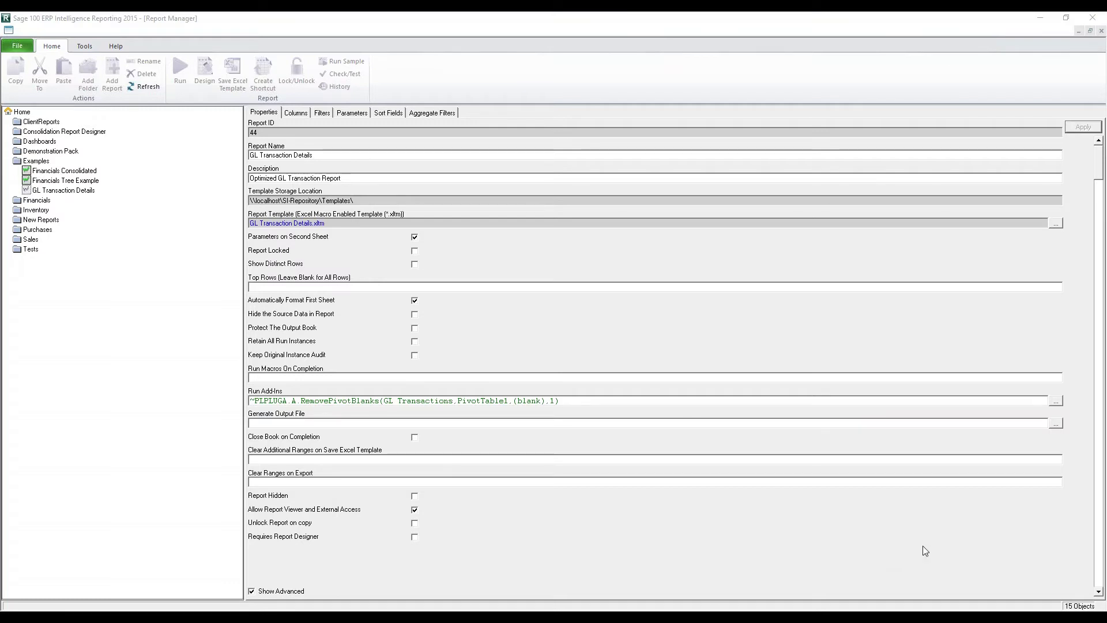
mouse_move(296, 616)
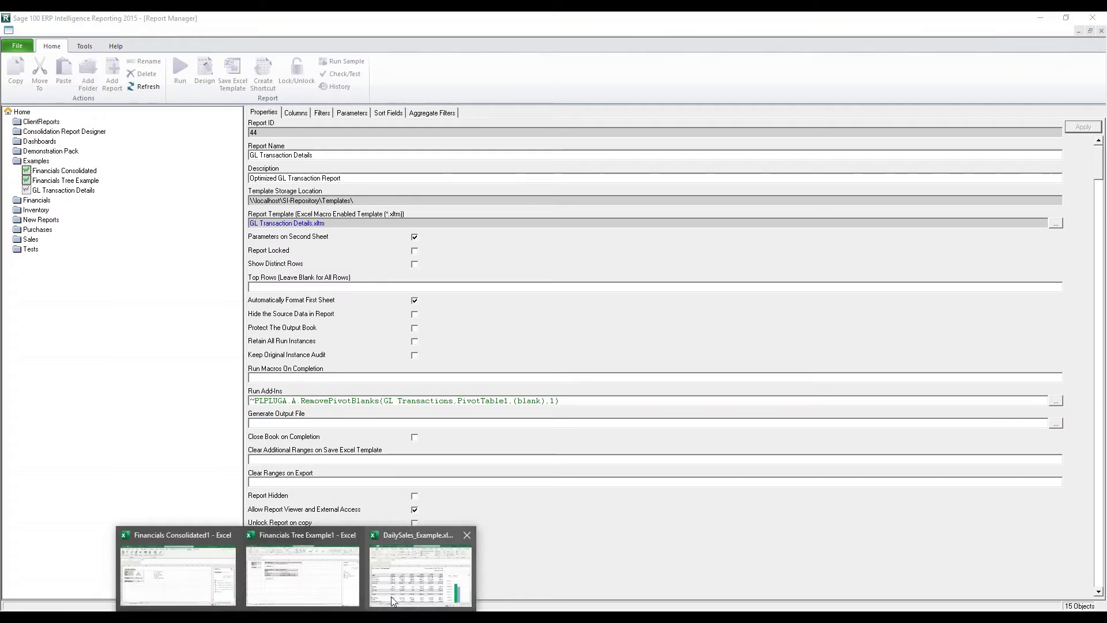
- Open the BI Tools Distribution Settings for the Financials Tree Example1 workbook
left_click(291, 581)
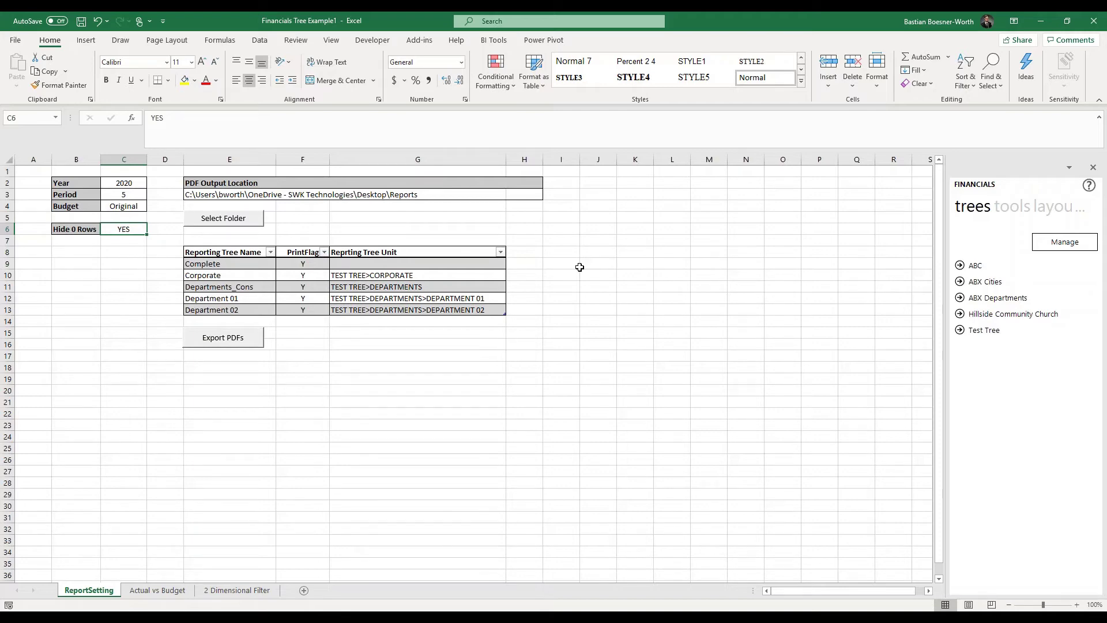
left_click(495, 41)
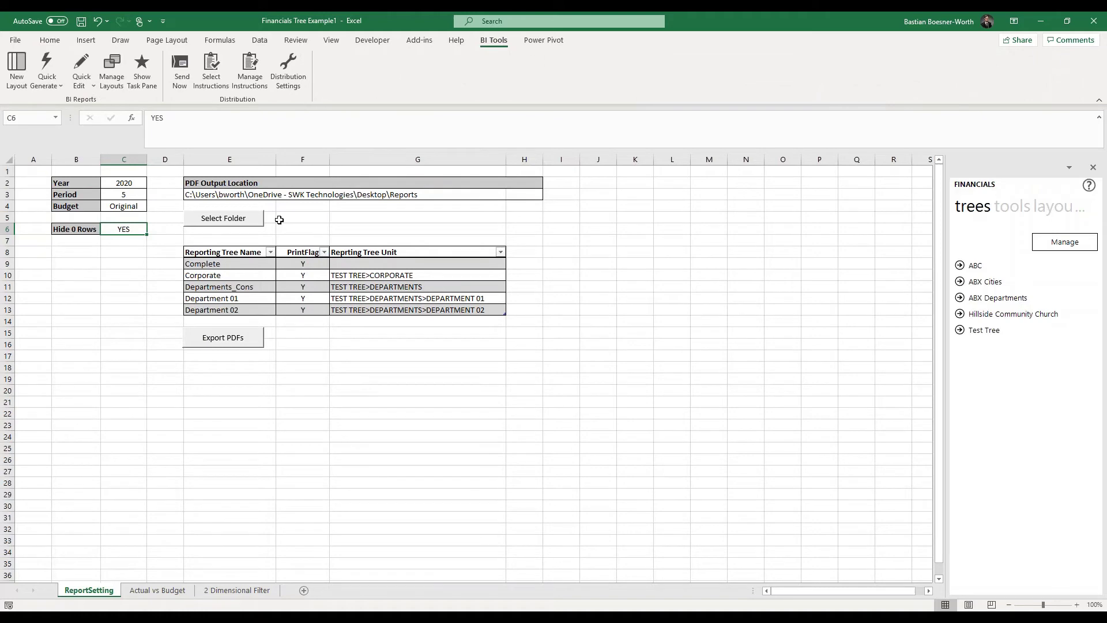
left_click(296, 77)
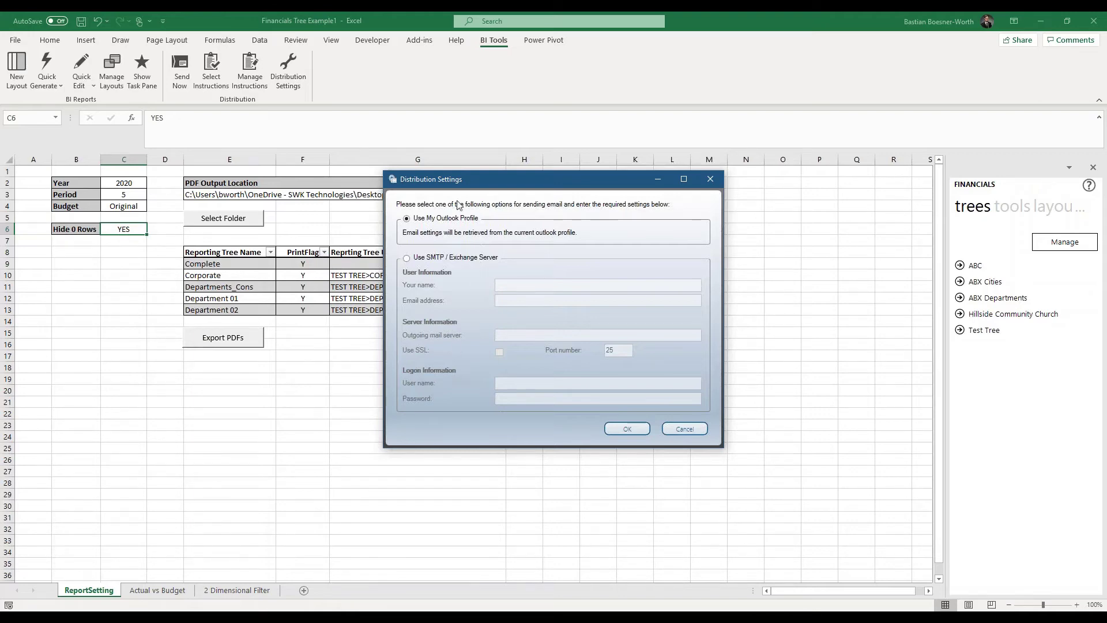
- Cancel Distribution Settings and add a new distribution instruction named TestReport
left_click(413, 260)
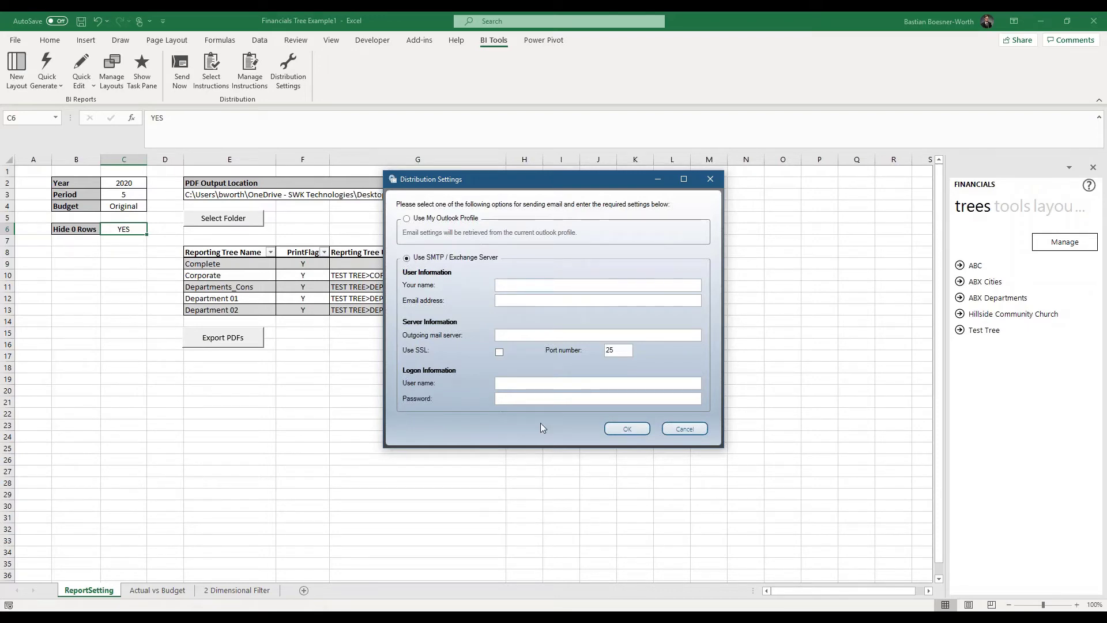
left_click(691, 428)
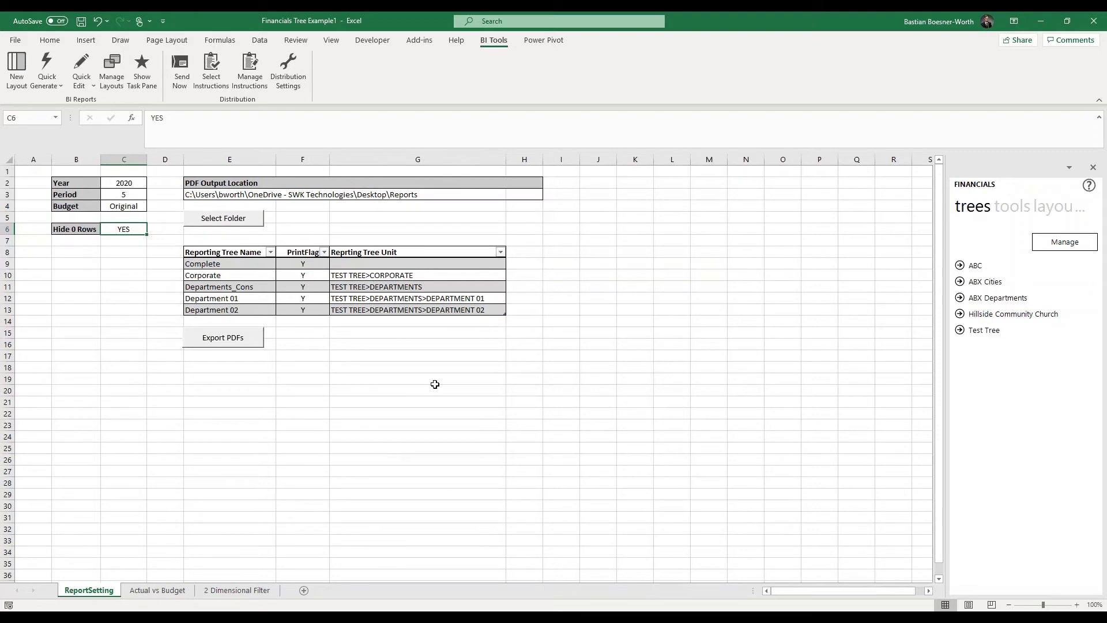
left_click(254, 68)
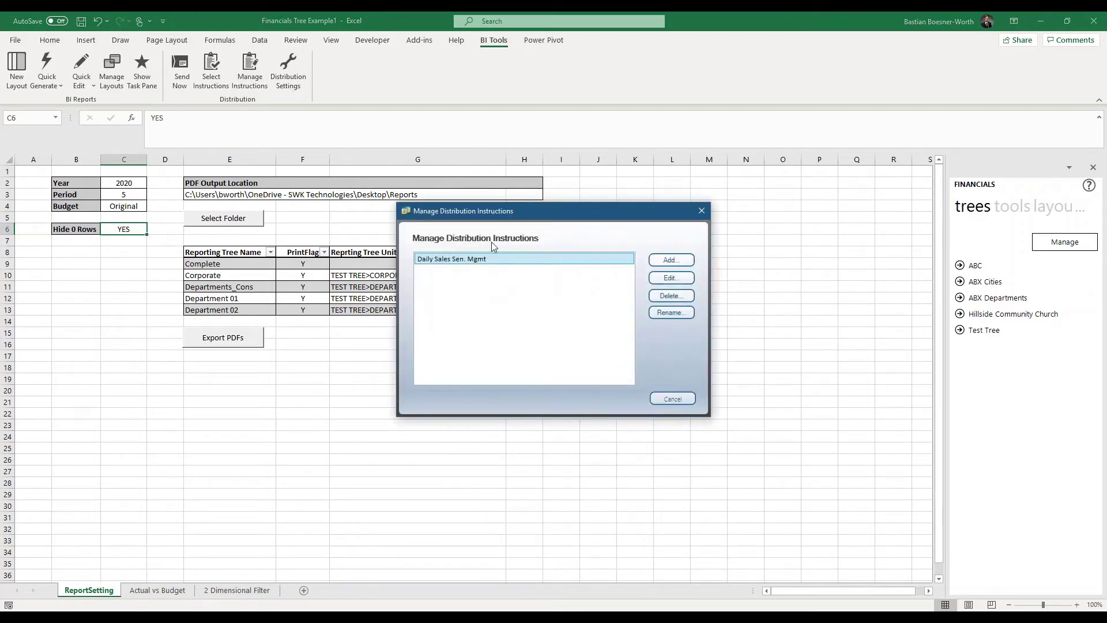
left_click(682, 262)
type("TestRe")
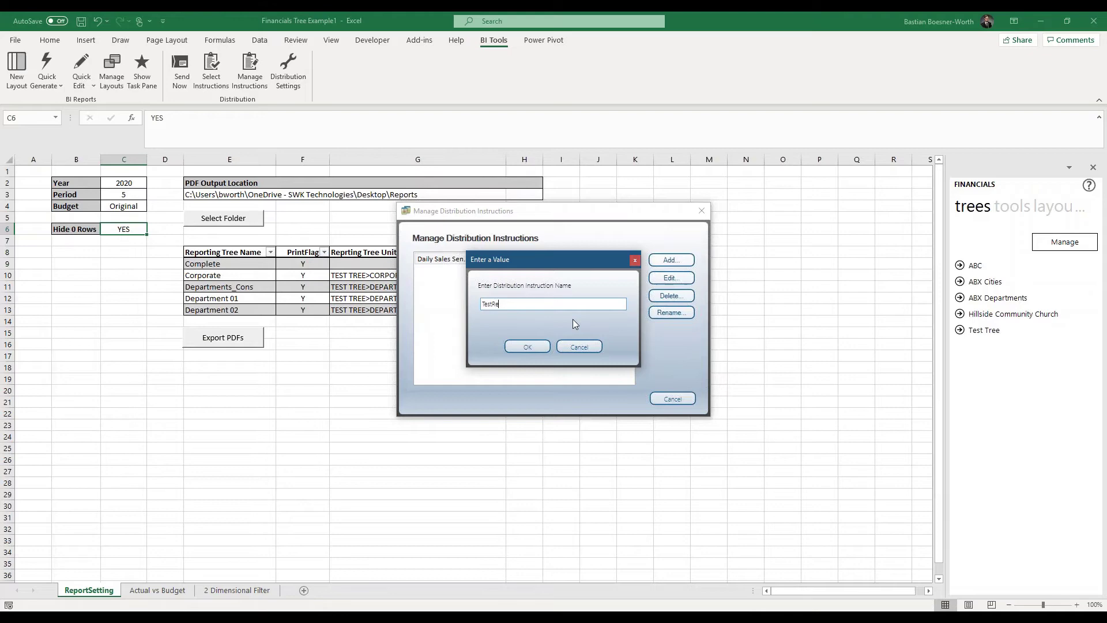
type("port")
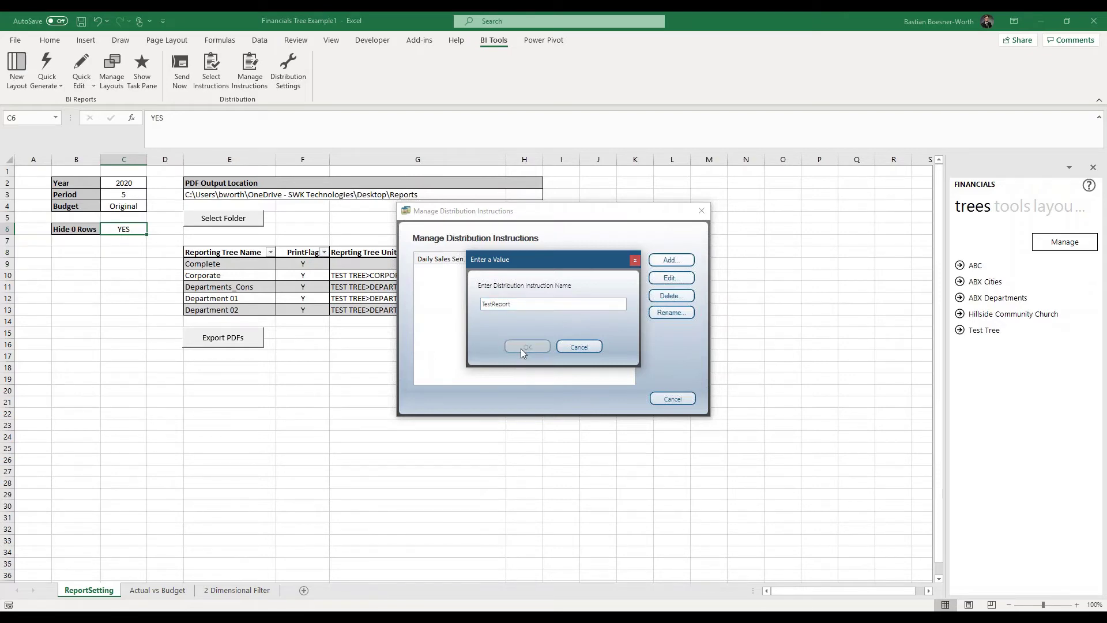
left_click(520, 348)
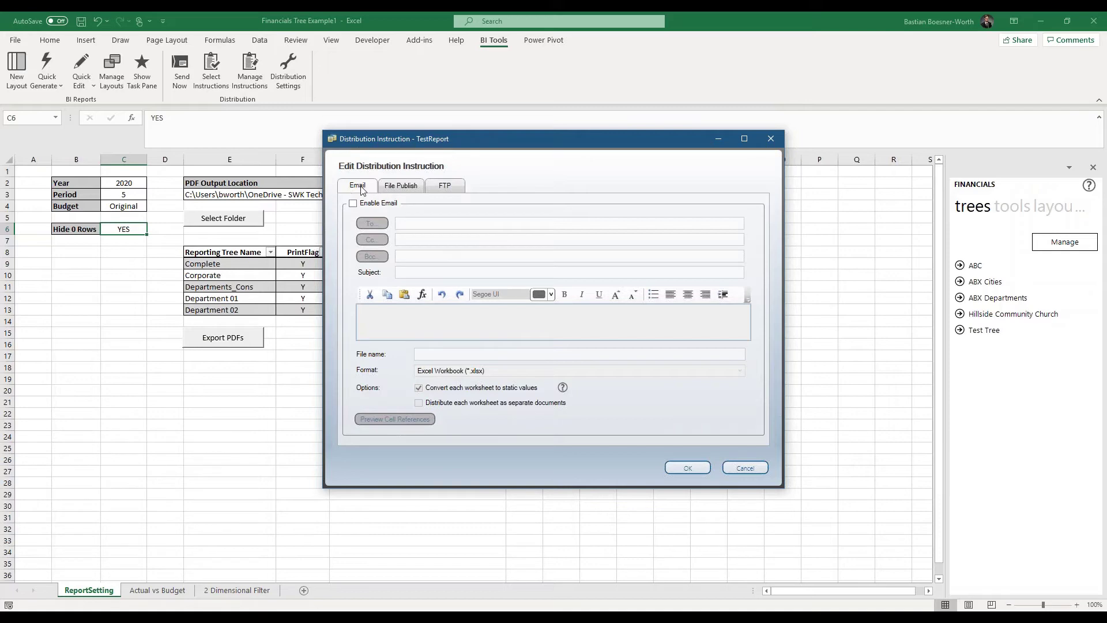
- Enable e-mail delivery for TestReport and enter the recipient's e-mail address
left_click(408, 188)
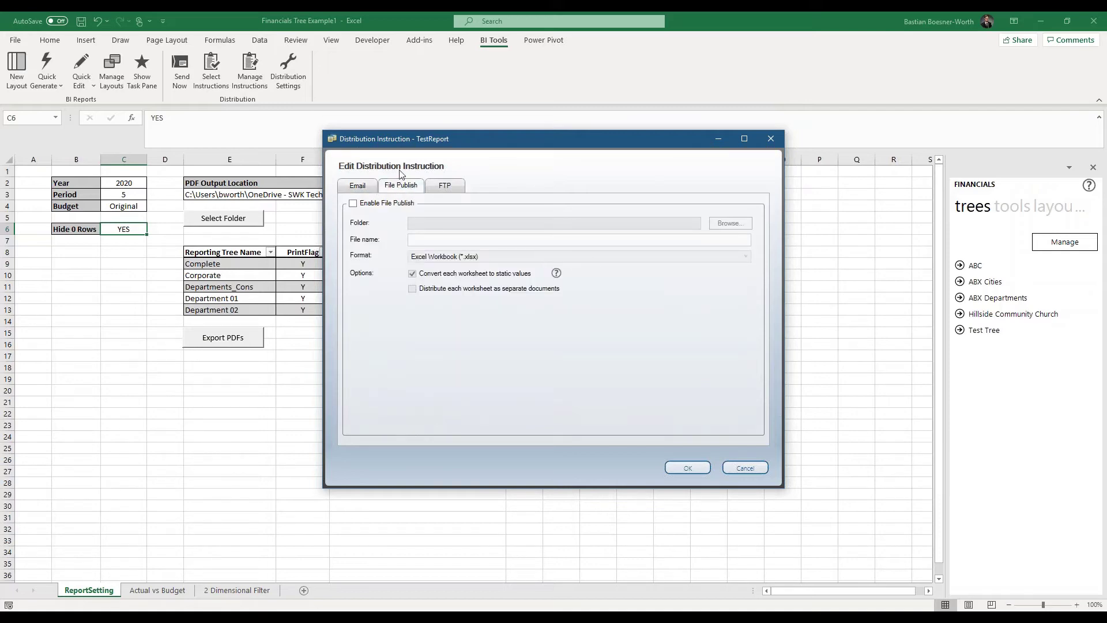
left_click(445, 185)
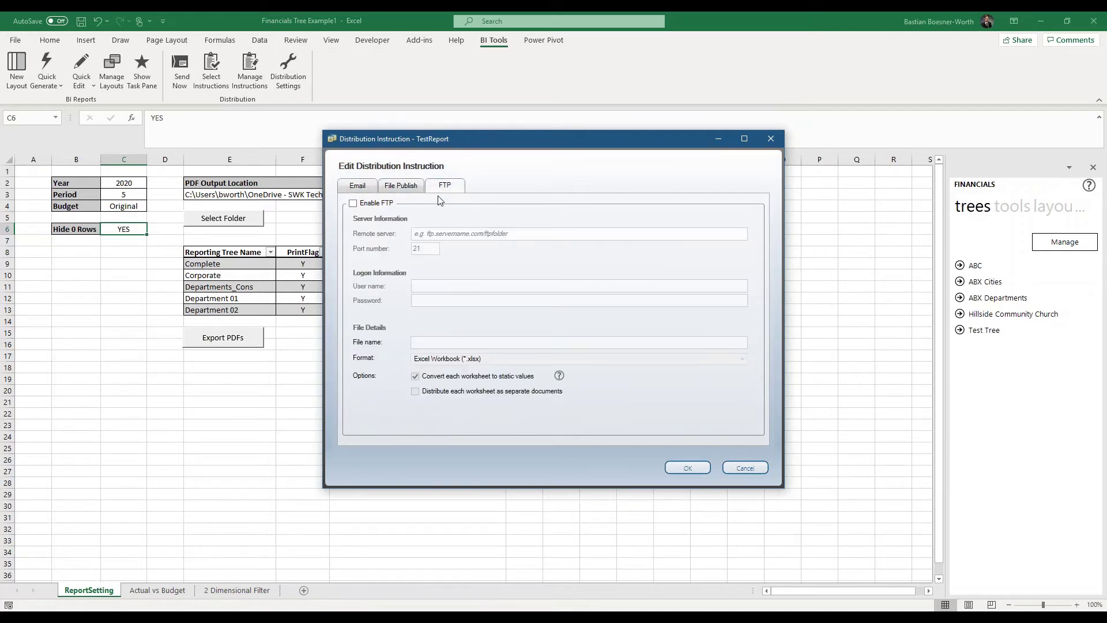
left_click(360, 191)
left_click(353, 205)
left_click(406, 224)
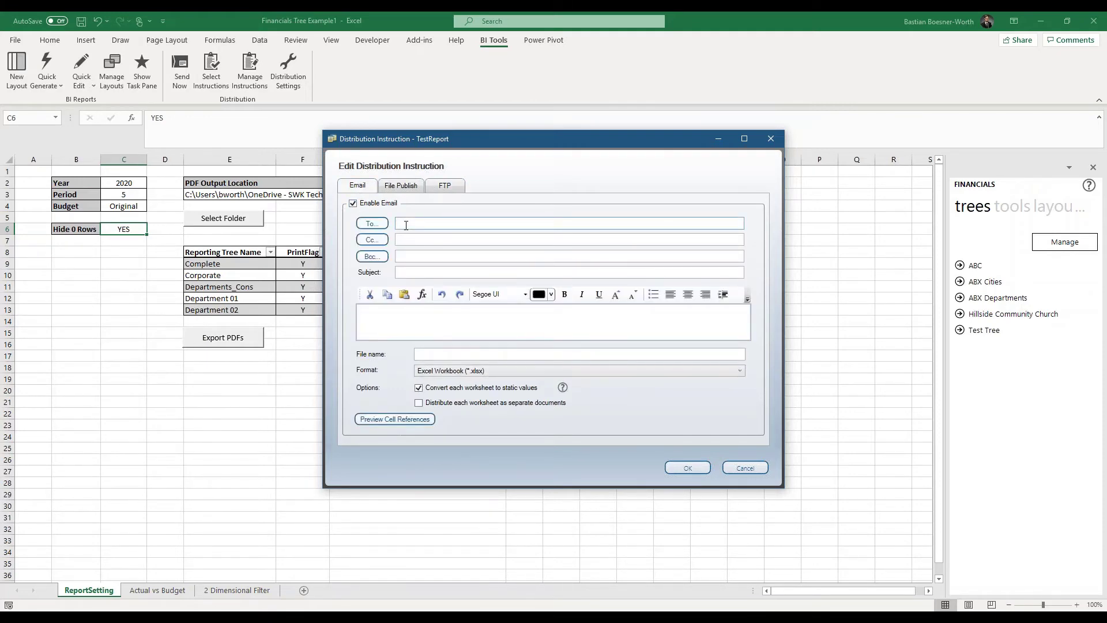
type("test@test.com")
- Set message body and file name to Test, with Excel Workbook (*.xlsx) format
left_click(428, 271)
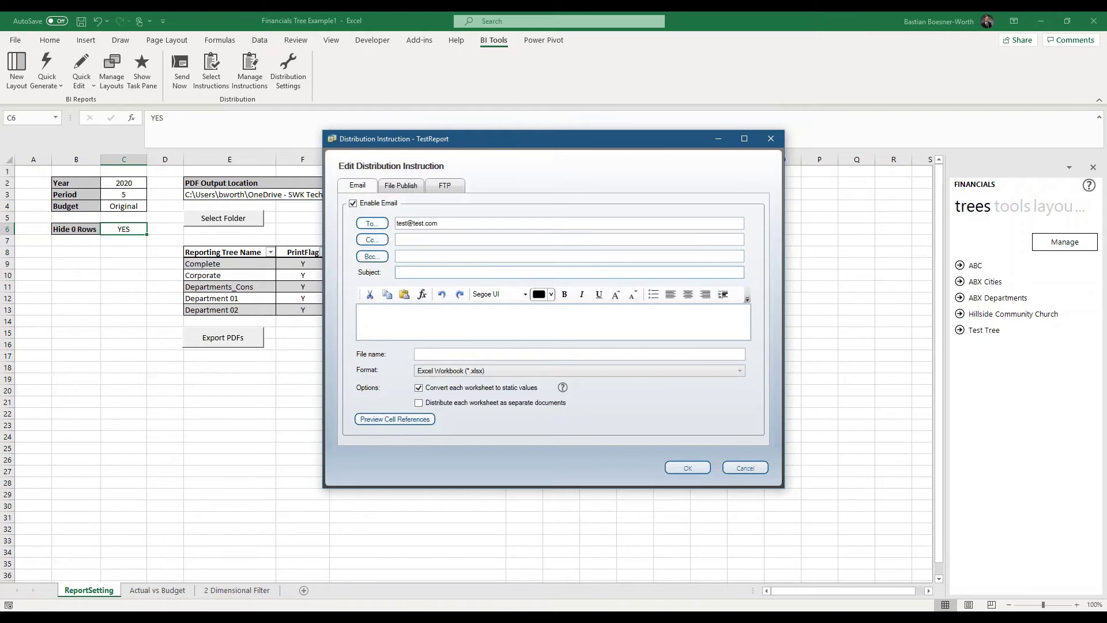
left_click(427, 326)
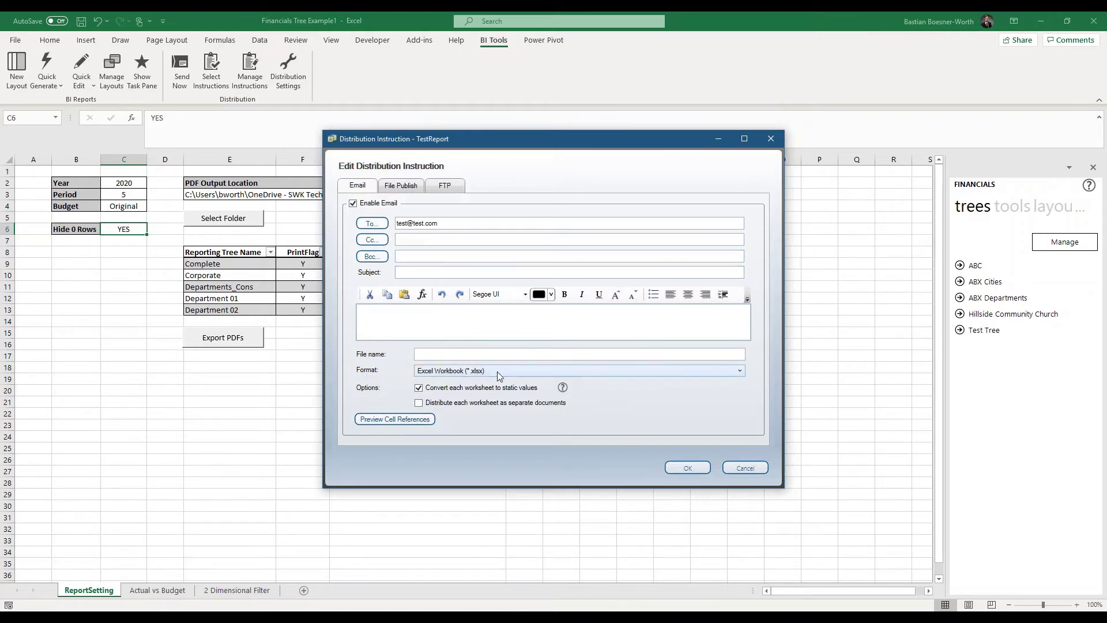
type("TestTest")
left_click(486, 372)
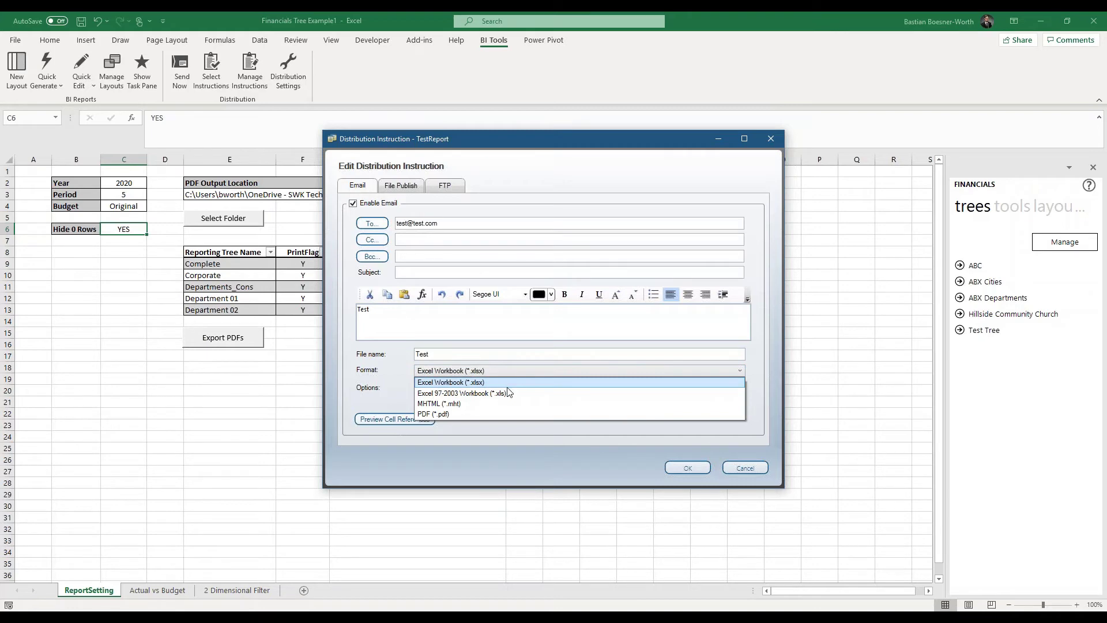
left_click(539, 329)
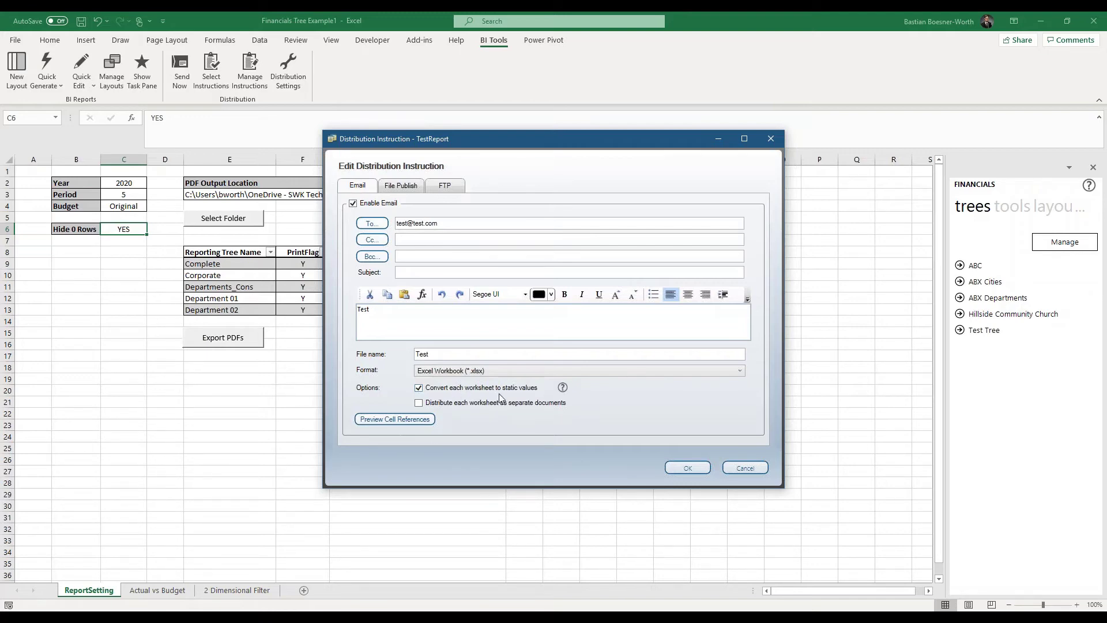
- Review the Subject, Cc, File Publish and FTP options, then cancel without saving
left_click(435, 320)
left_click(424, 274)
left_click(461, 239)
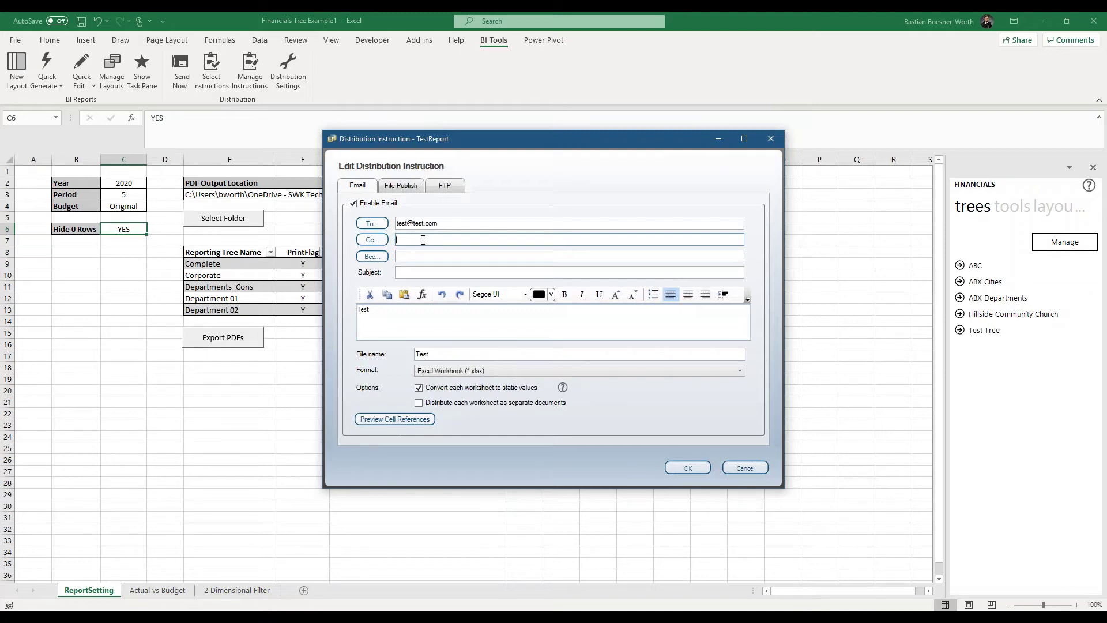
left_click(407, 185)
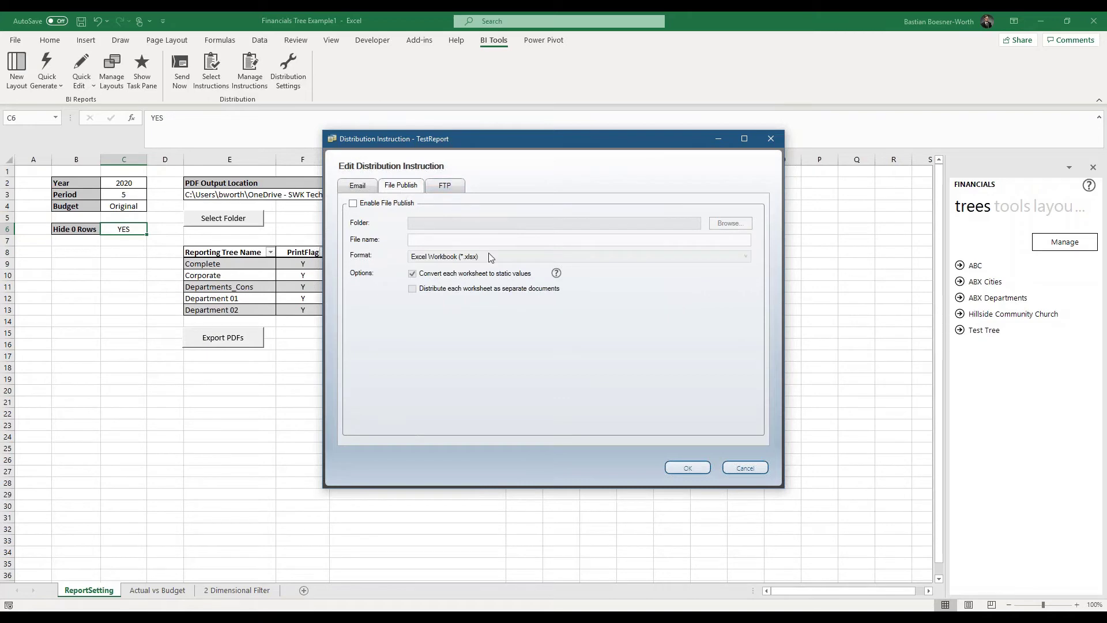
left_click(449, 189)
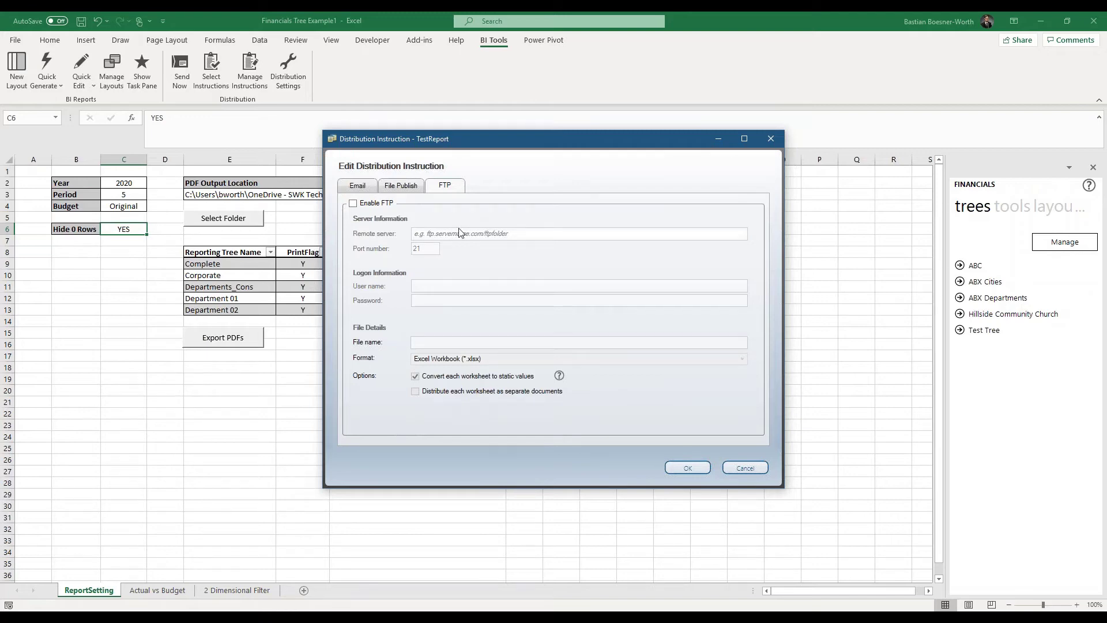
left_click(748, 468)
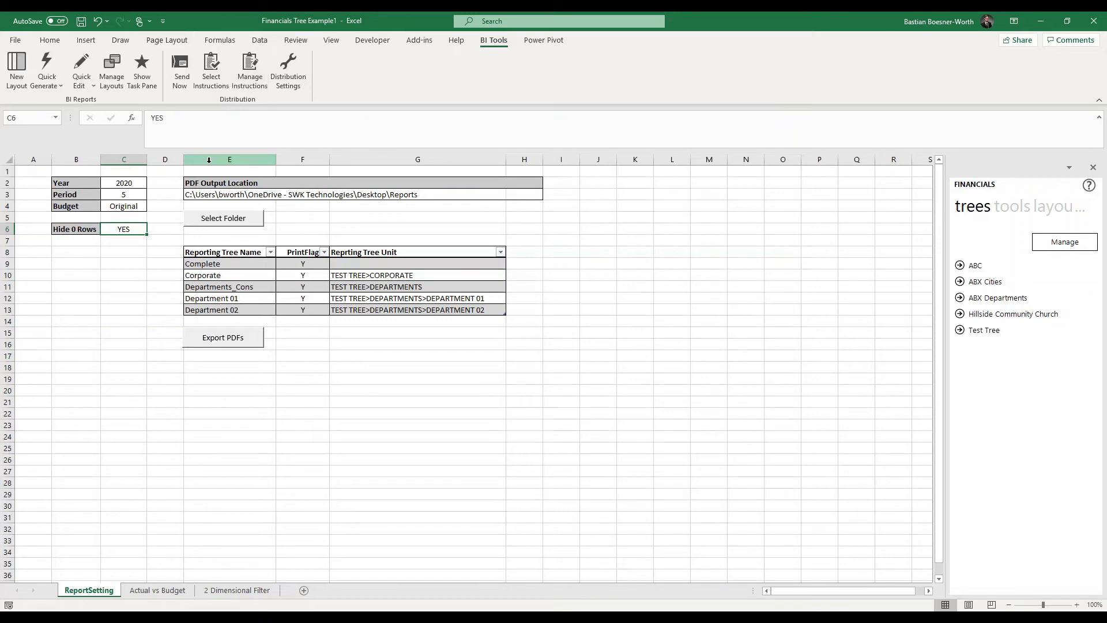
- Use Daily Sales Sen. Mgmt for Actual vs Budget and 2 Dimensional Filter, including scheduled runs
left_click(211, 75)
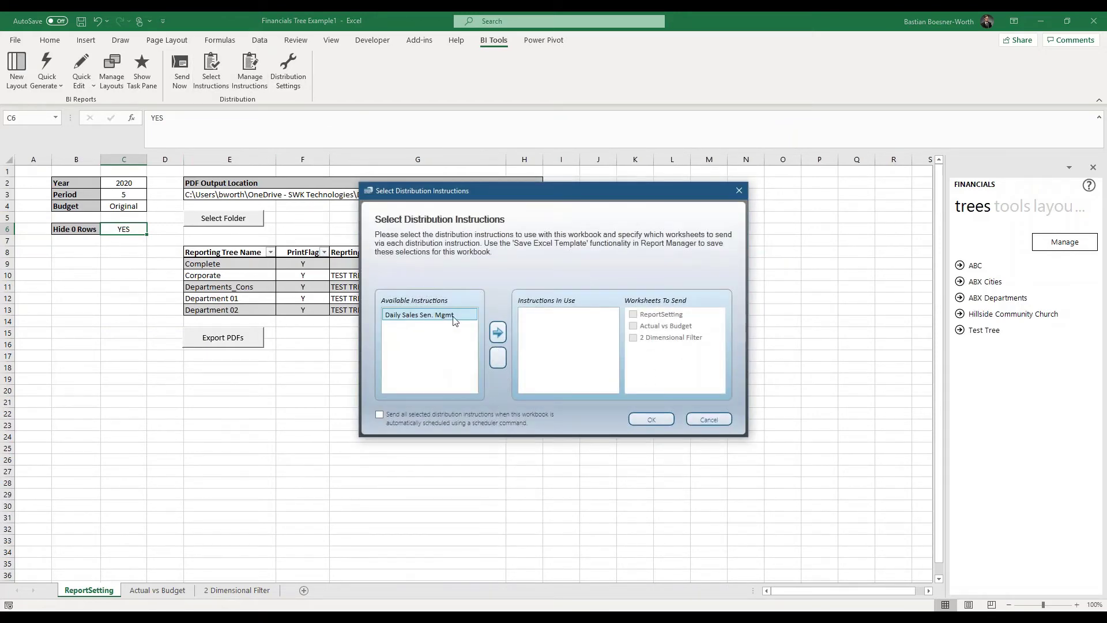
left_click(497, 331)
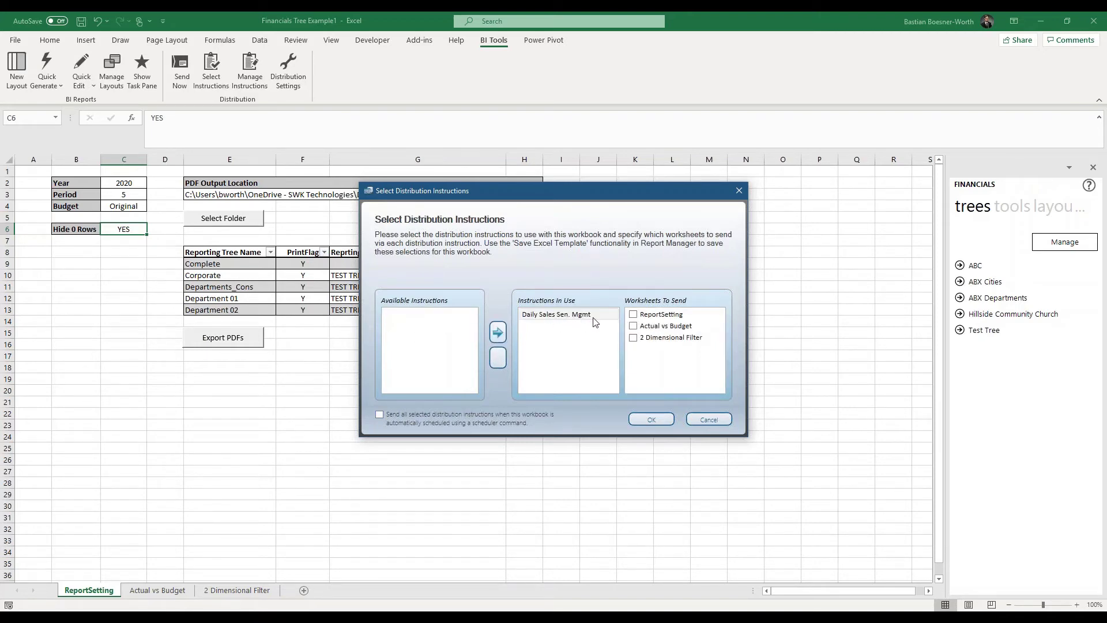
left_click(633, 326)
left_click(633, 337)
left_click(379, 414)
left_click(663, 420)
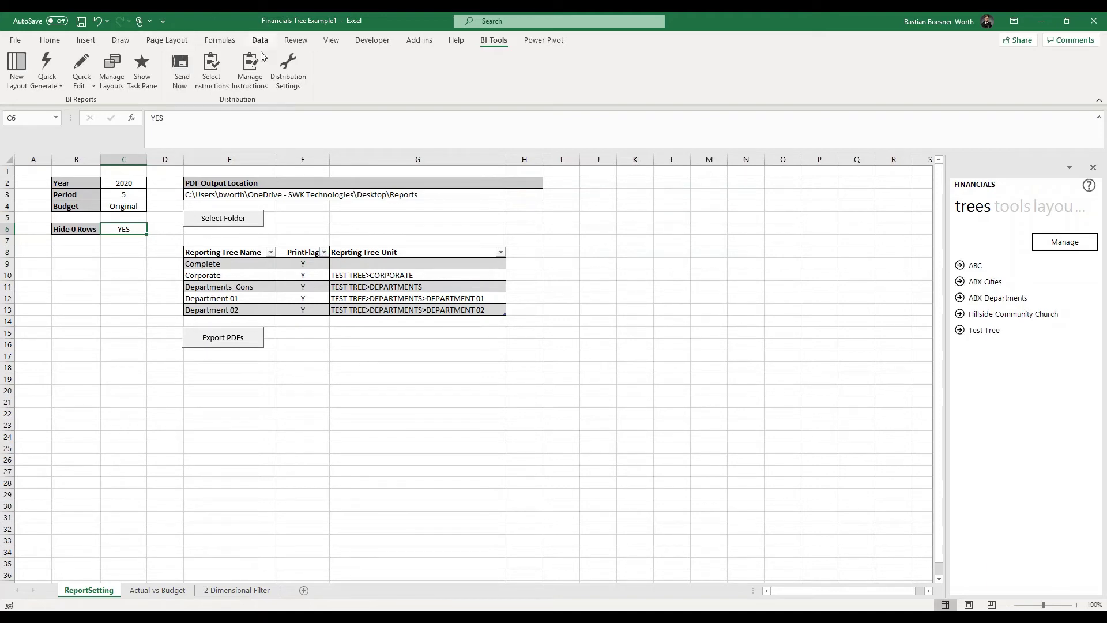
left_click(219, 71)
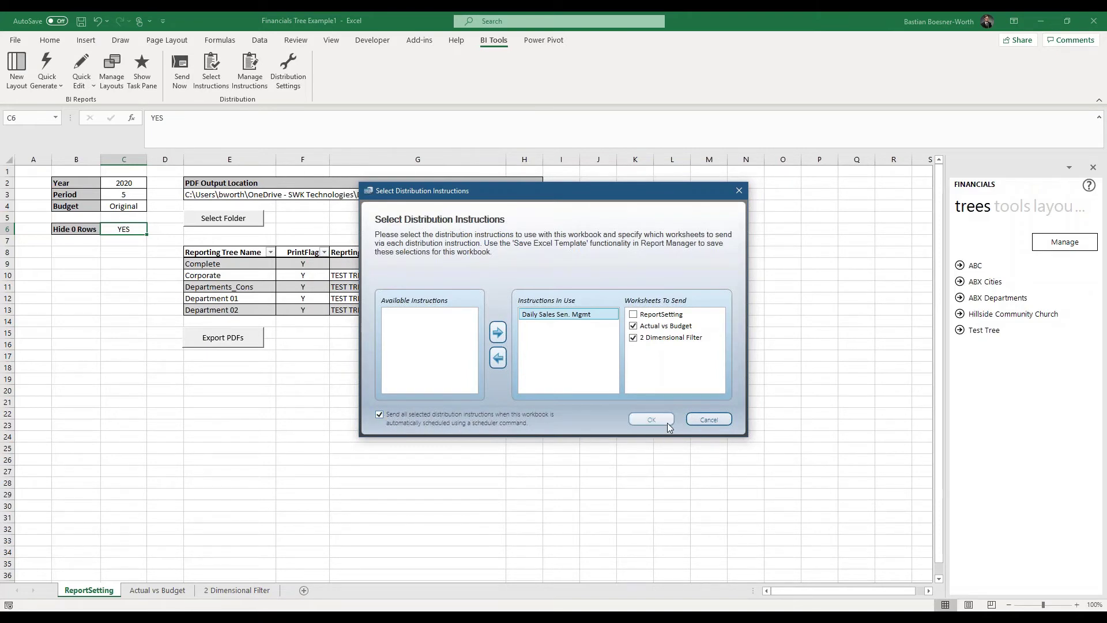
left_click(709, 420)
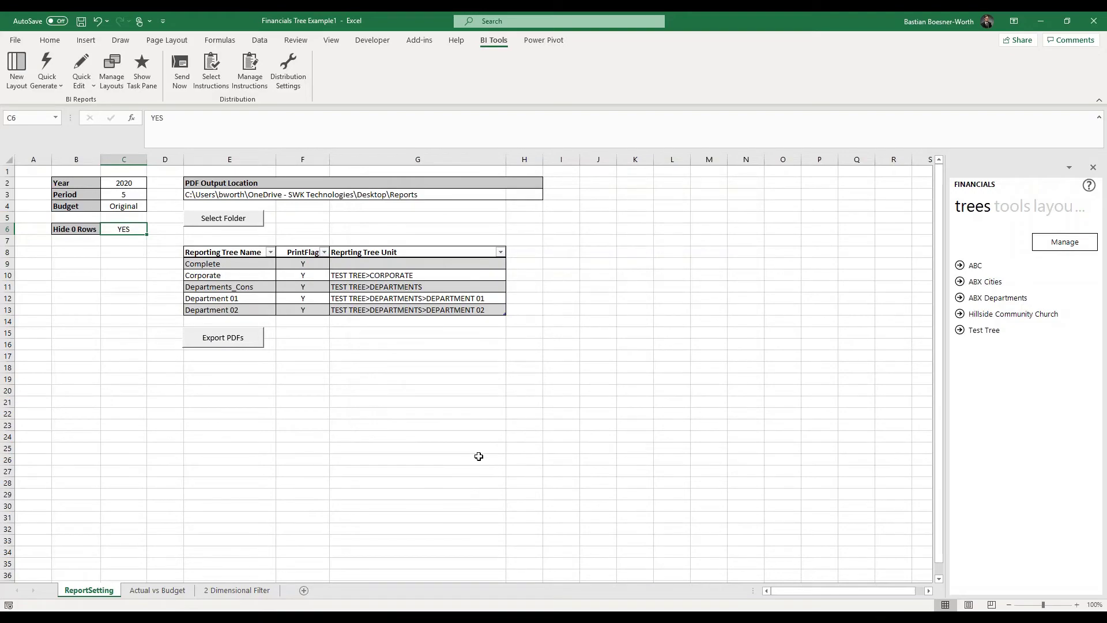
- Copy the Financials Tree Example report's scheduler command line in Report Manager
left_click(283, 617)
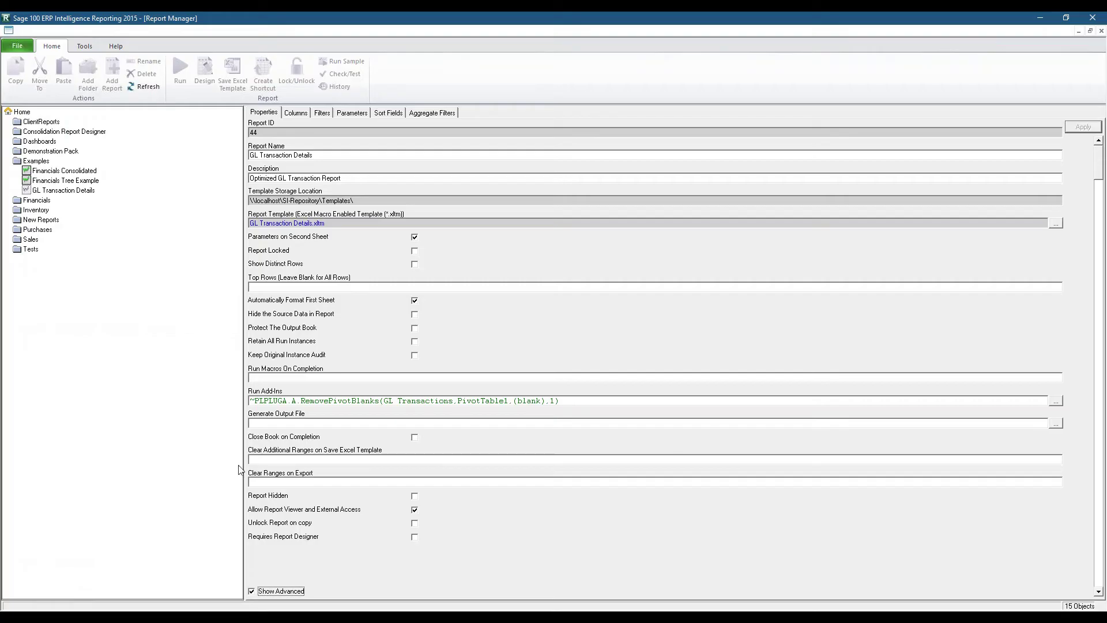
left_click(88, 181)
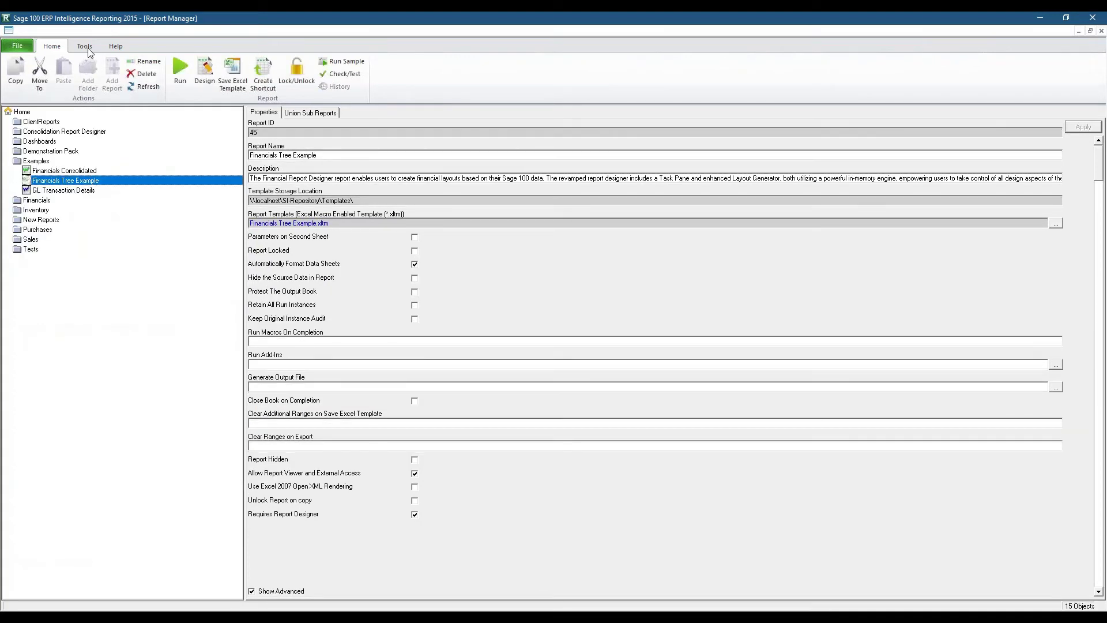
left_click(87, 47)
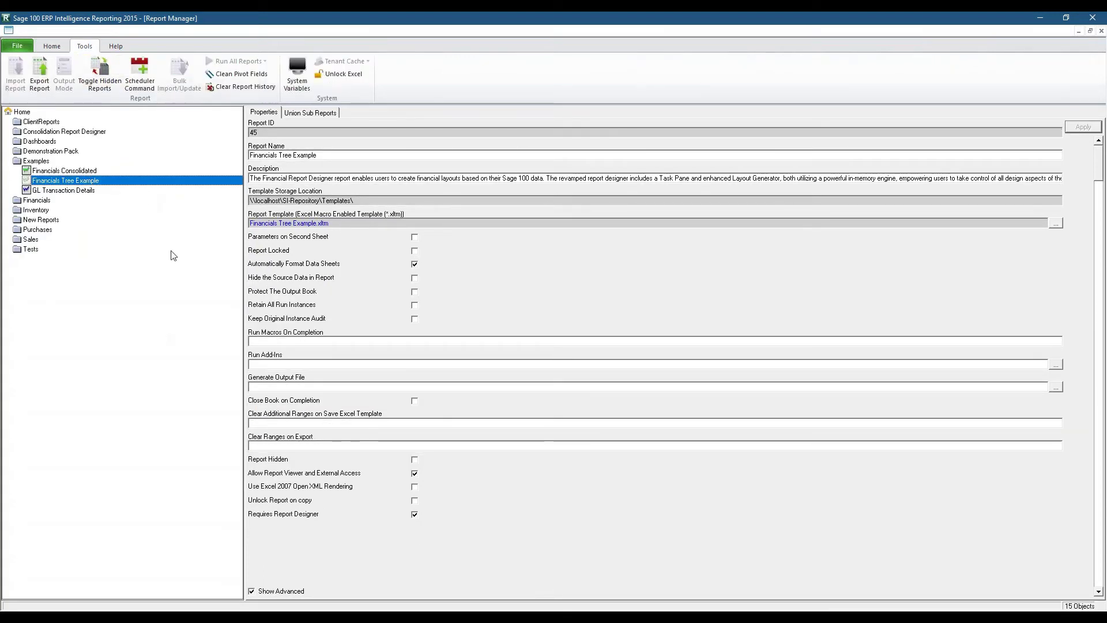
left_click(143, 79)
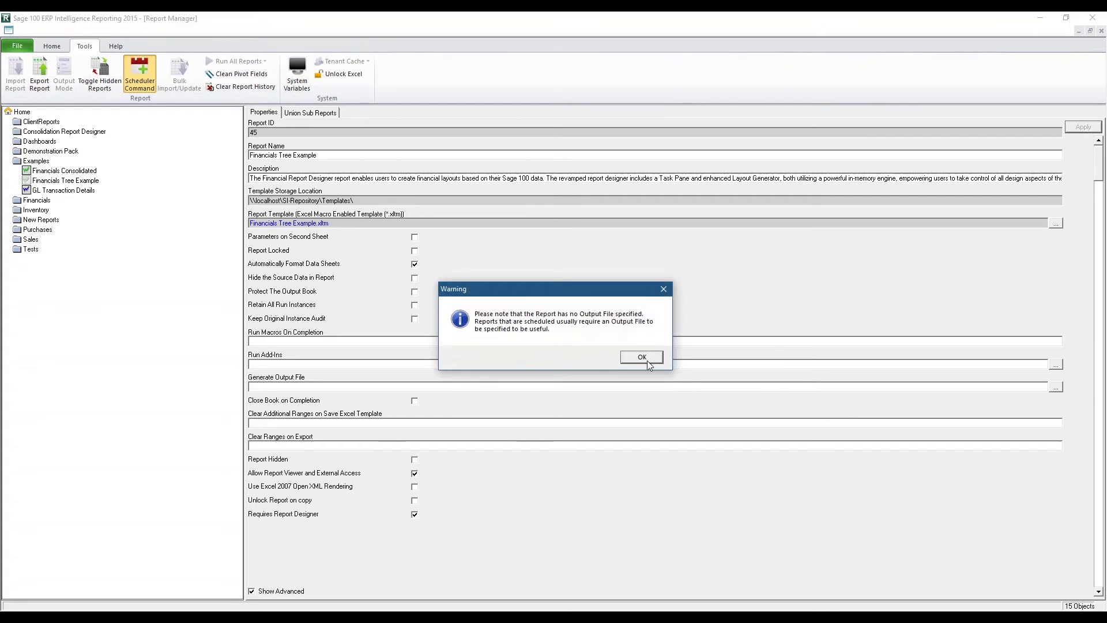
left_click(644, 387)
left_click(301, 342)
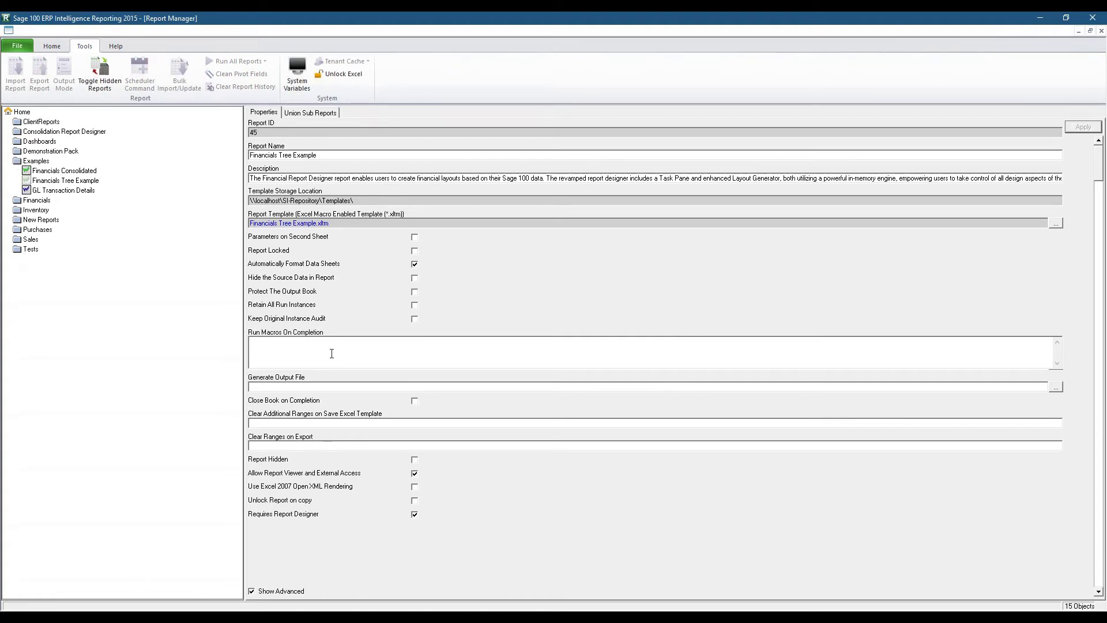
- Search Windows for 'task' and launch Task Scheduler
key("super")
type("task")
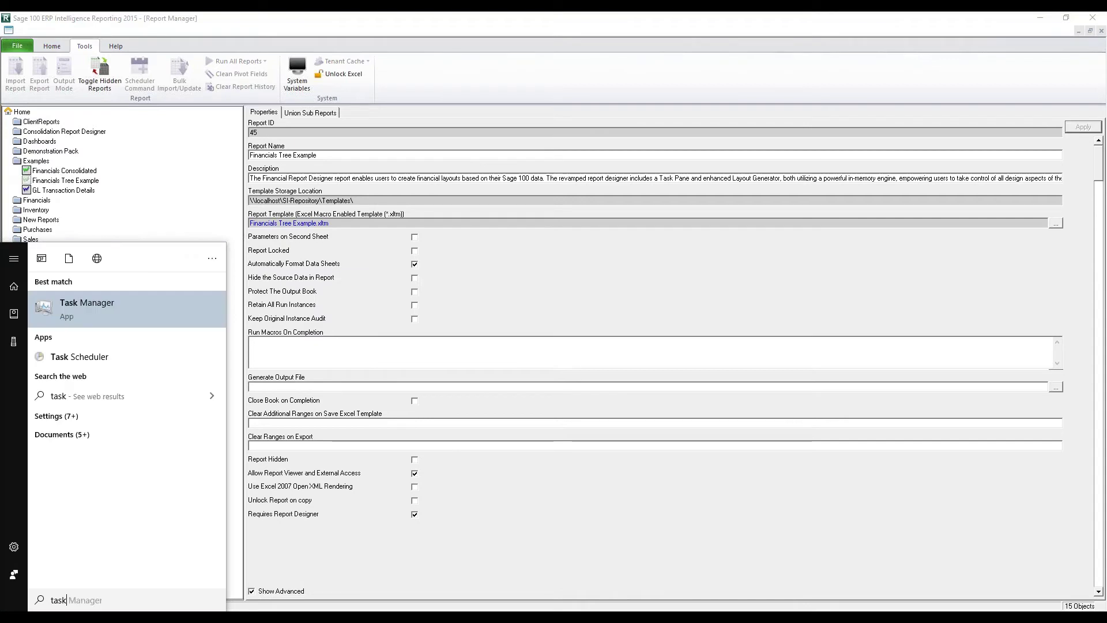
left_click(90, 359)
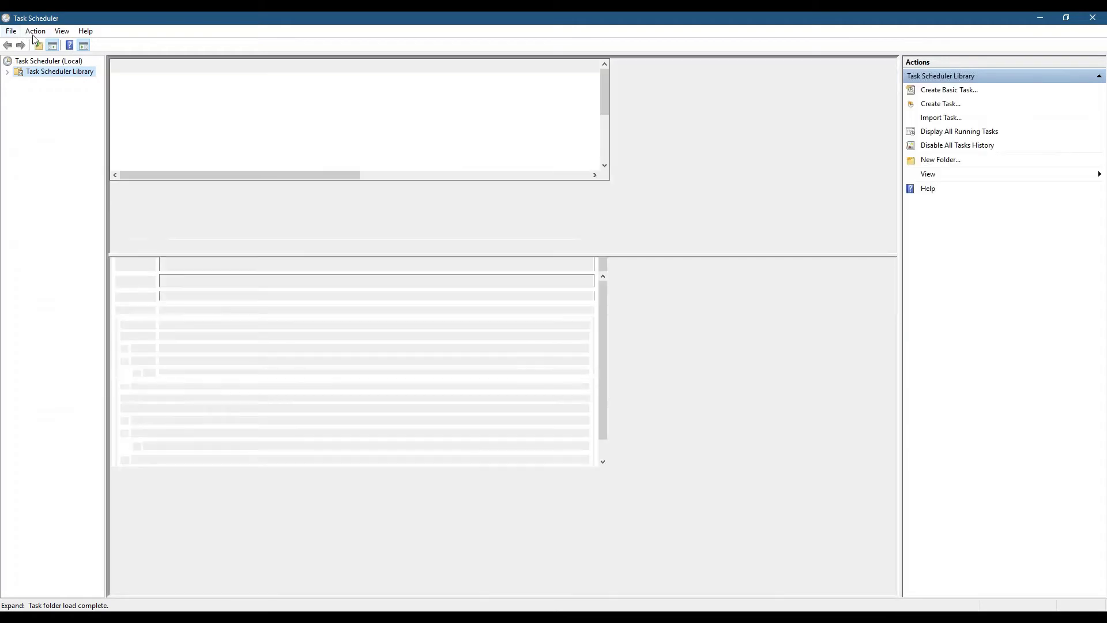
- Create a new library task named sdfghdsg and check its Triggers and Actions tabs
right_click(36, 71)
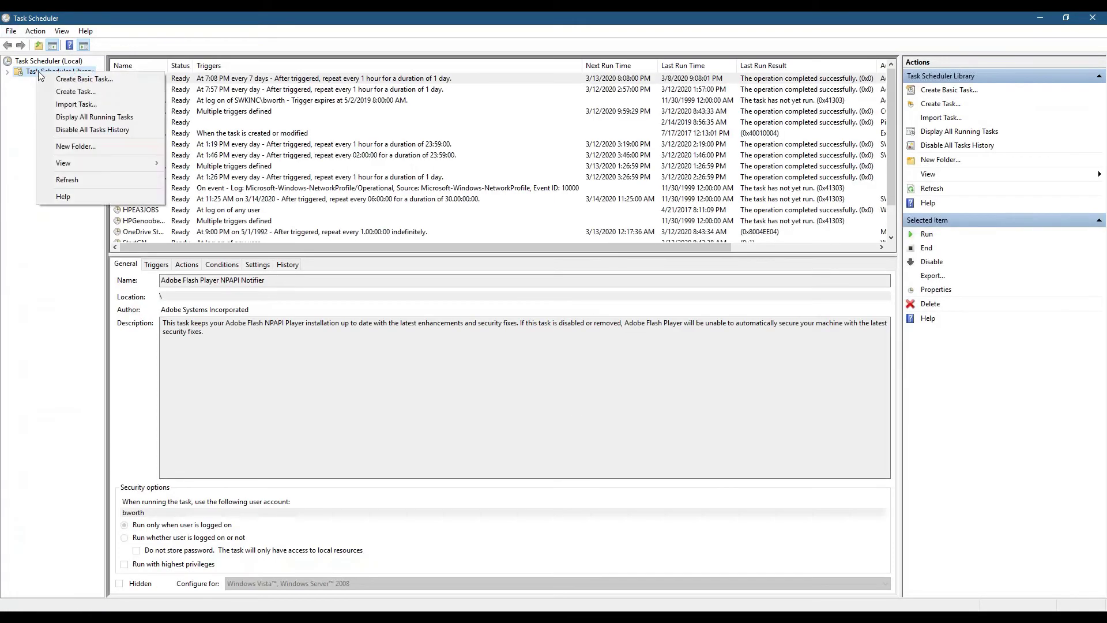
left_click(78, 92)
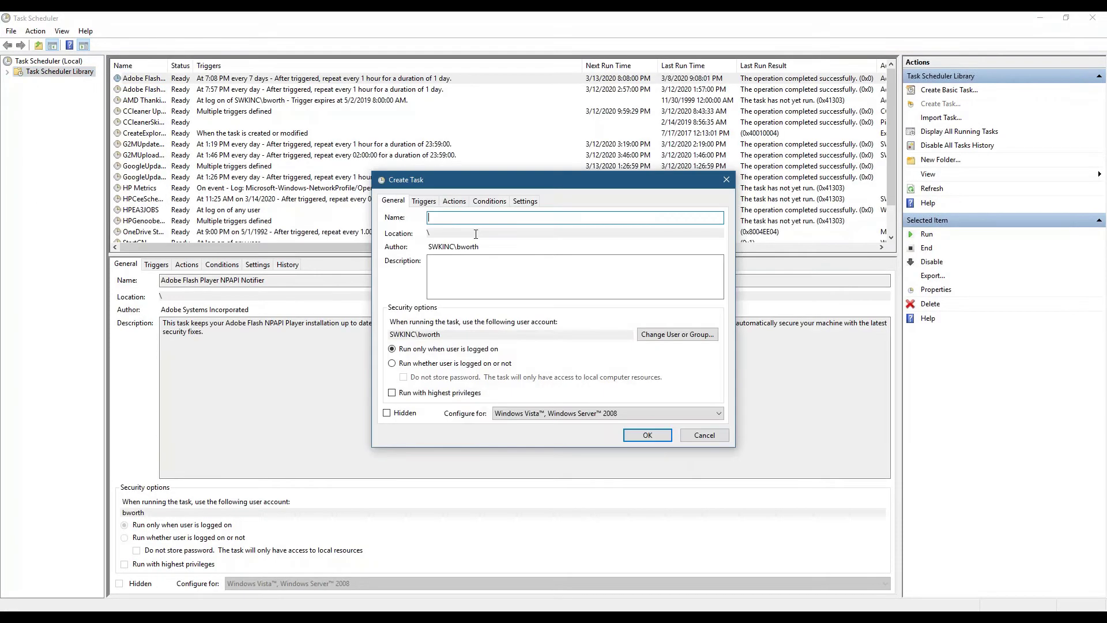
type("sdfghdsg")
left_click(454, 200)
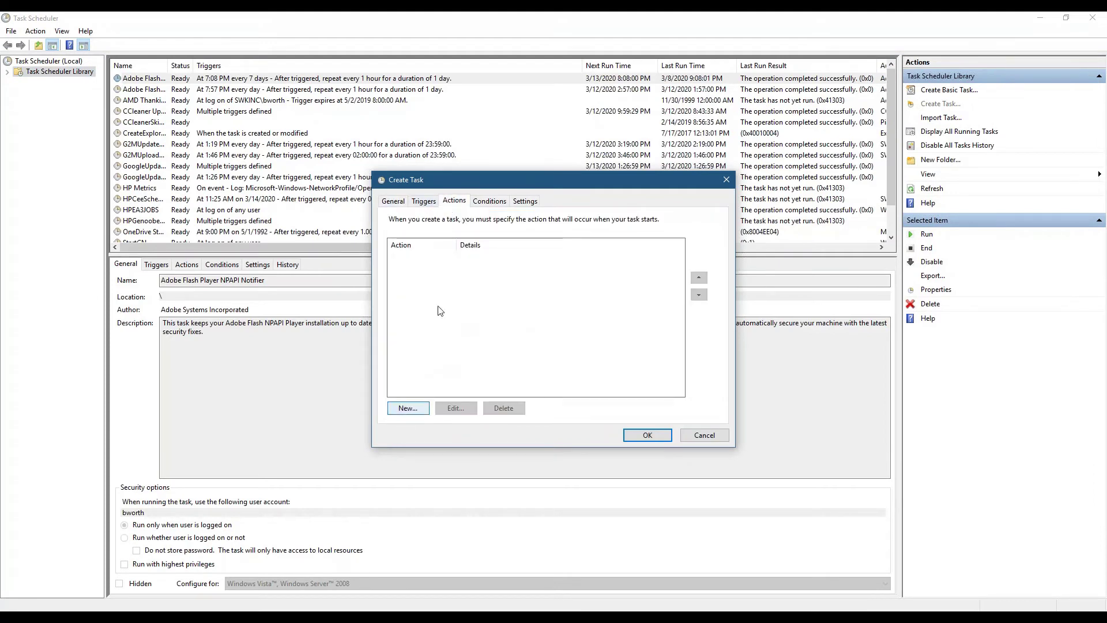
left_click(424, 202)
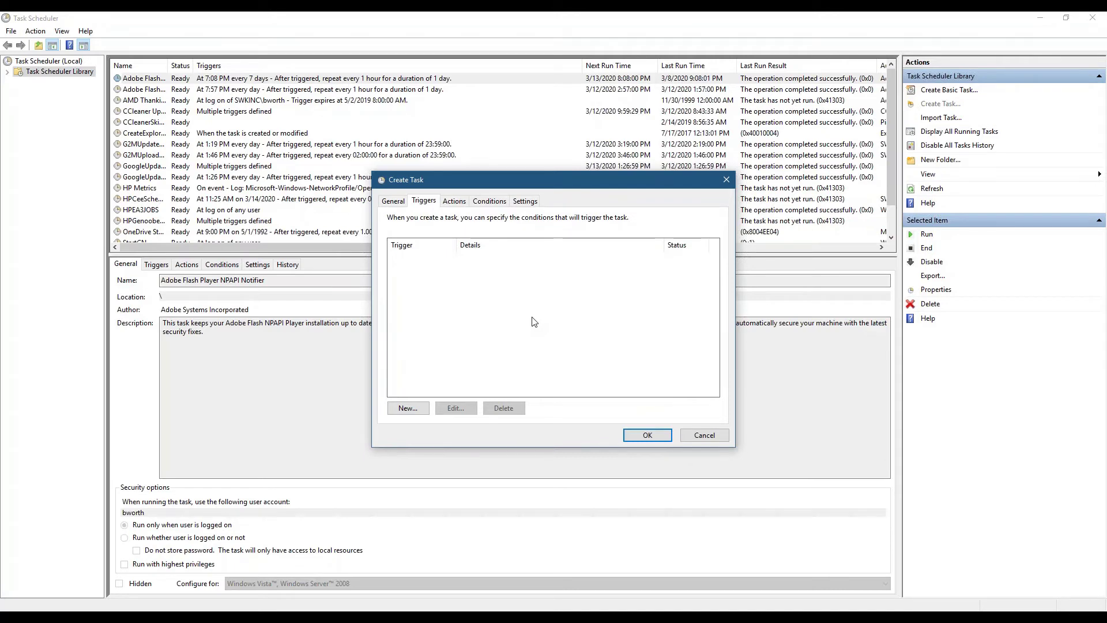
left_click(456, 201)
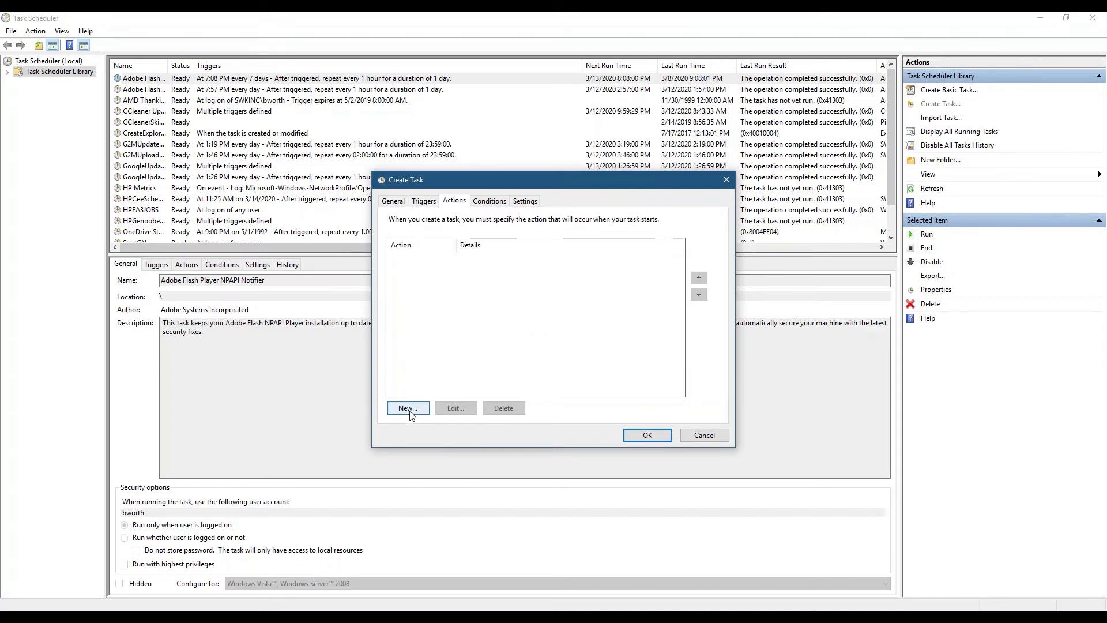
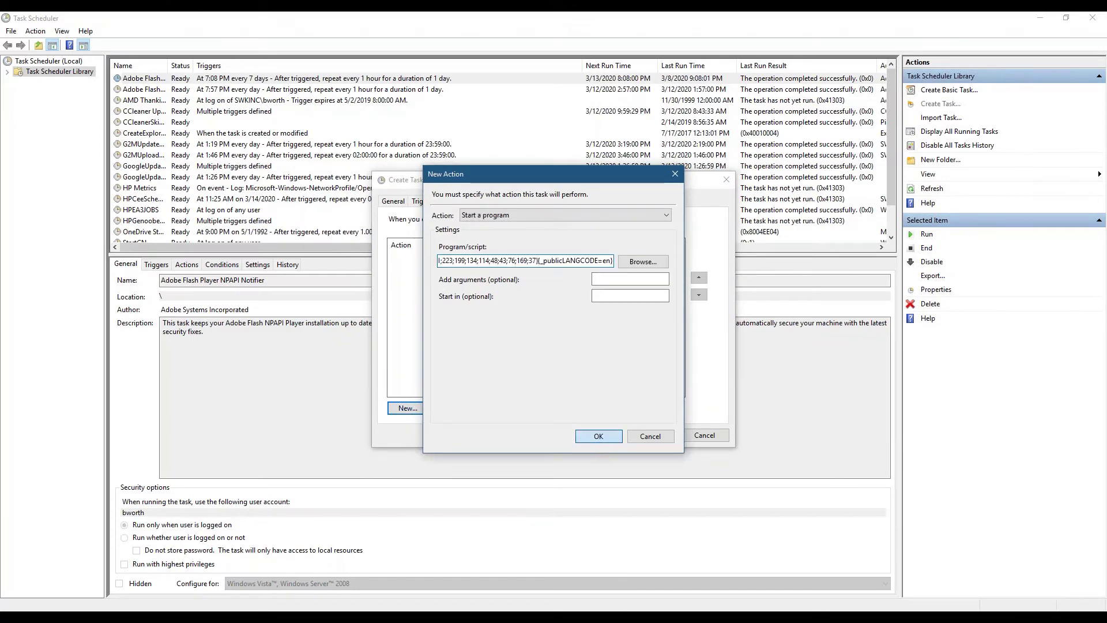
- Confirm the new 'Start a program' action running BICore.exe with its connection arguments
key("Return")
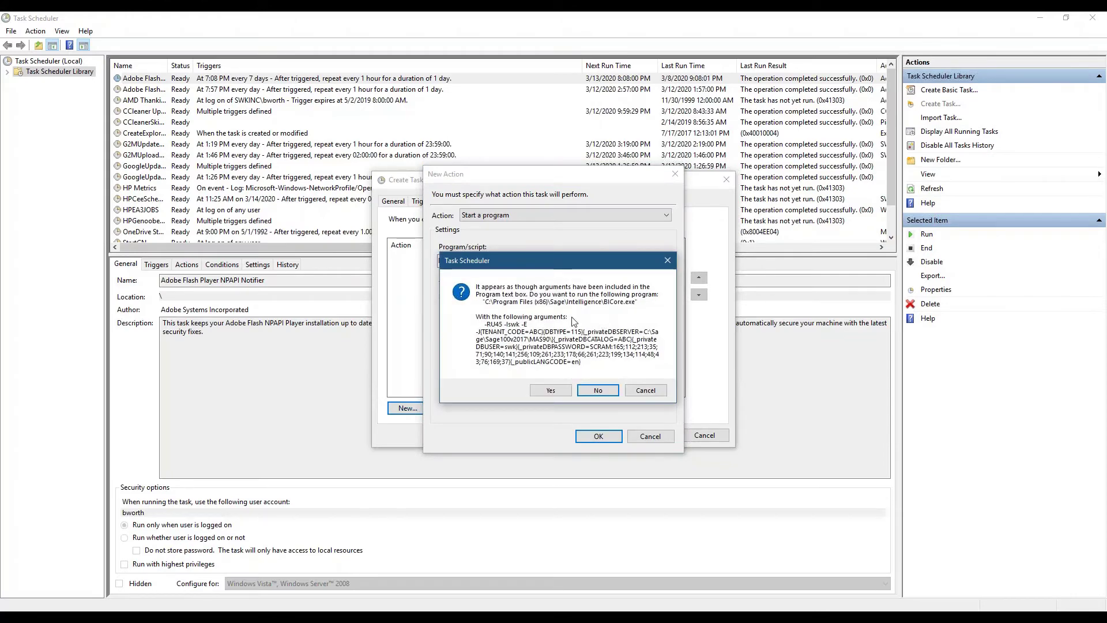
left_click(553, 391)
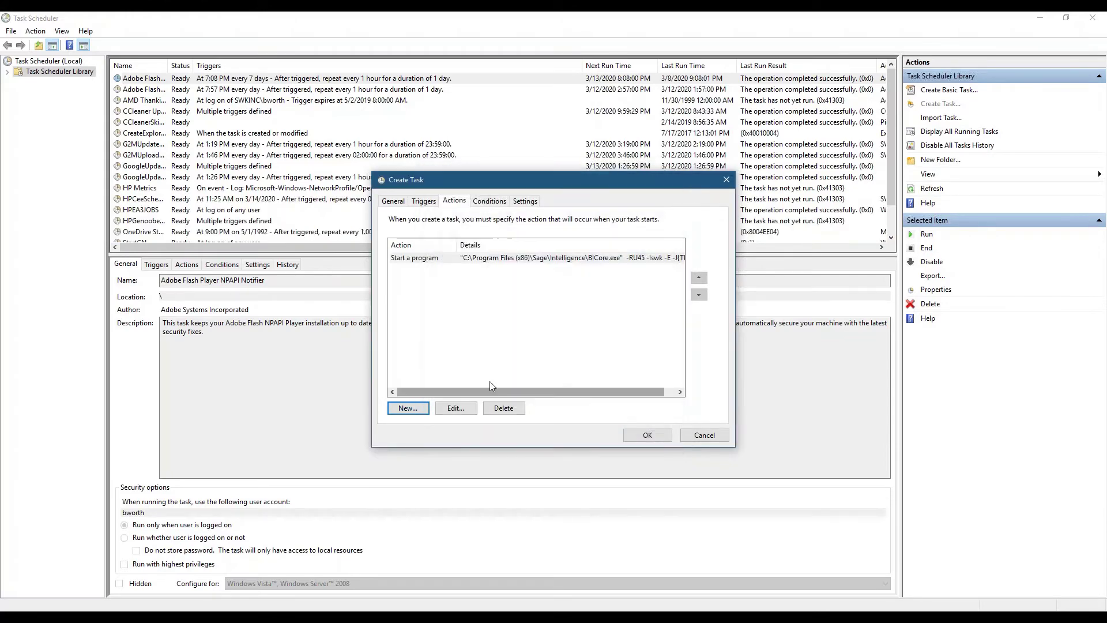
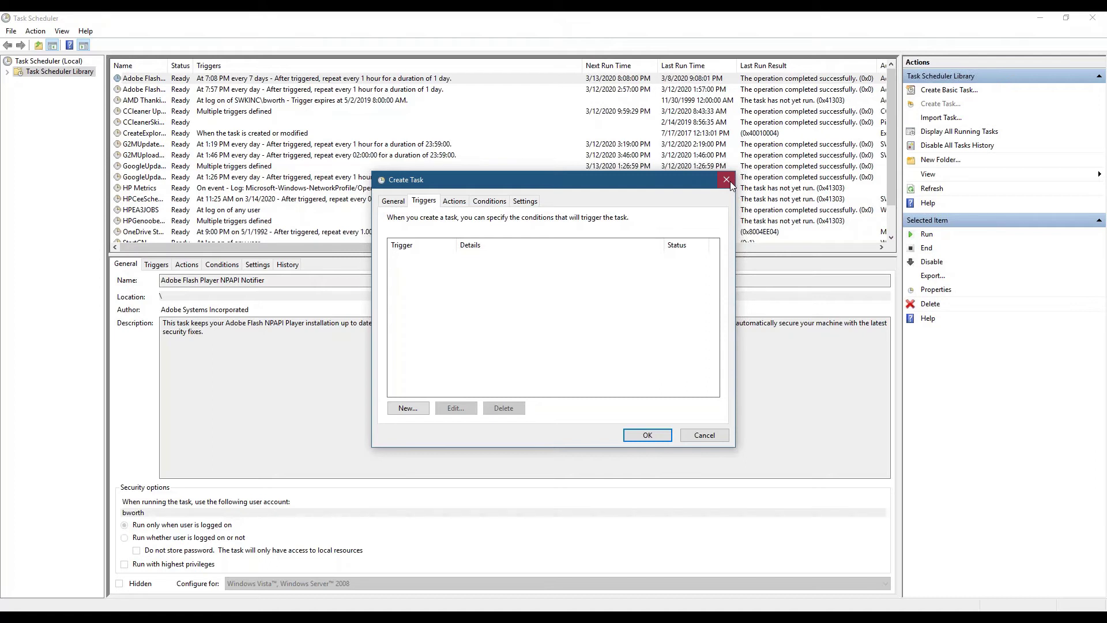
- Discard the new scheduled task and return to the Report Manager
left_click(730, 181)
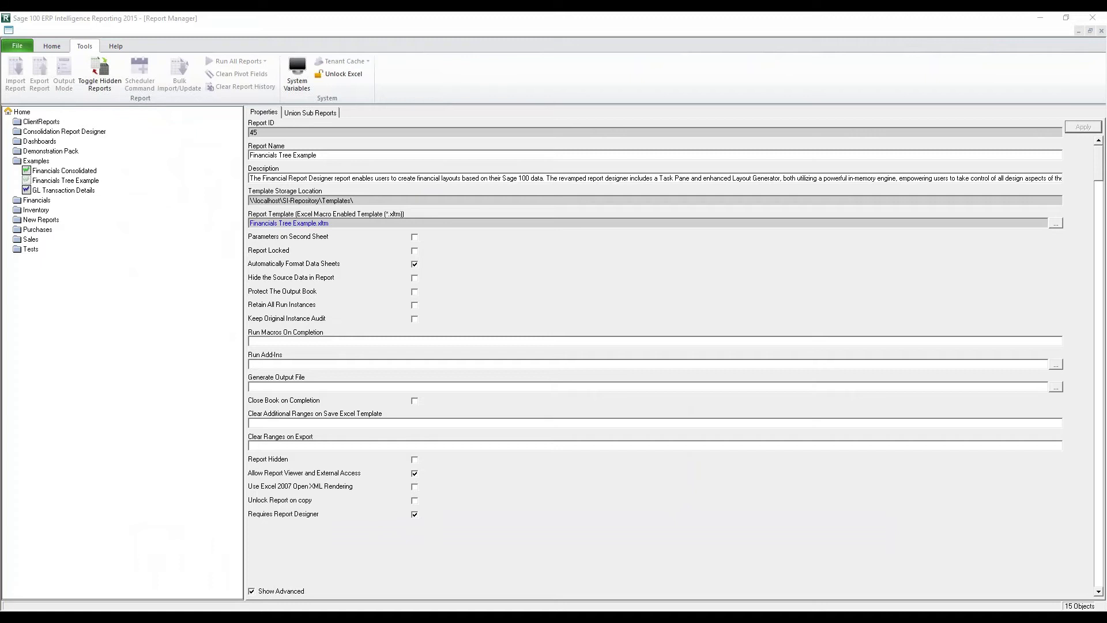
left_click(352, 609)
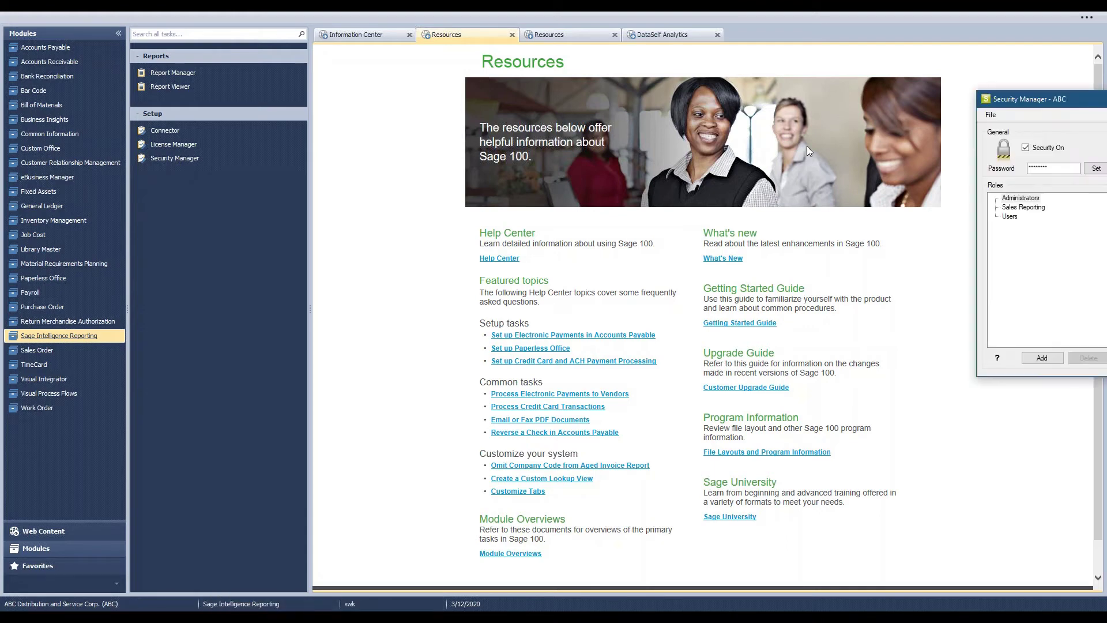
- In the maximized Security Manager, create a new security role named Inventory
left_click(753, 114)
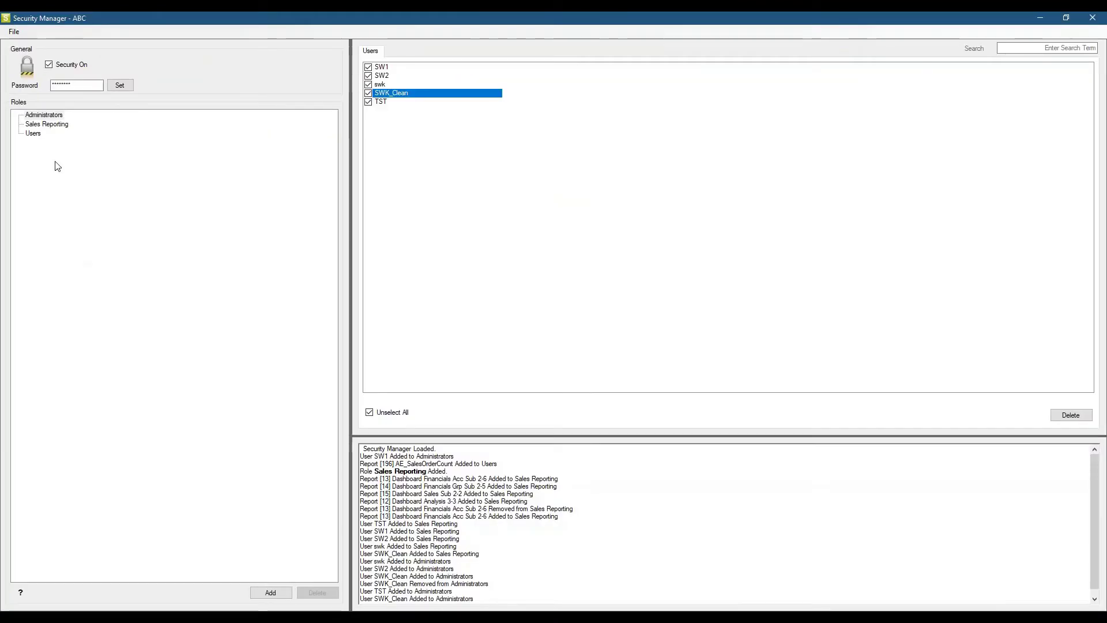
left_click(269, 593)
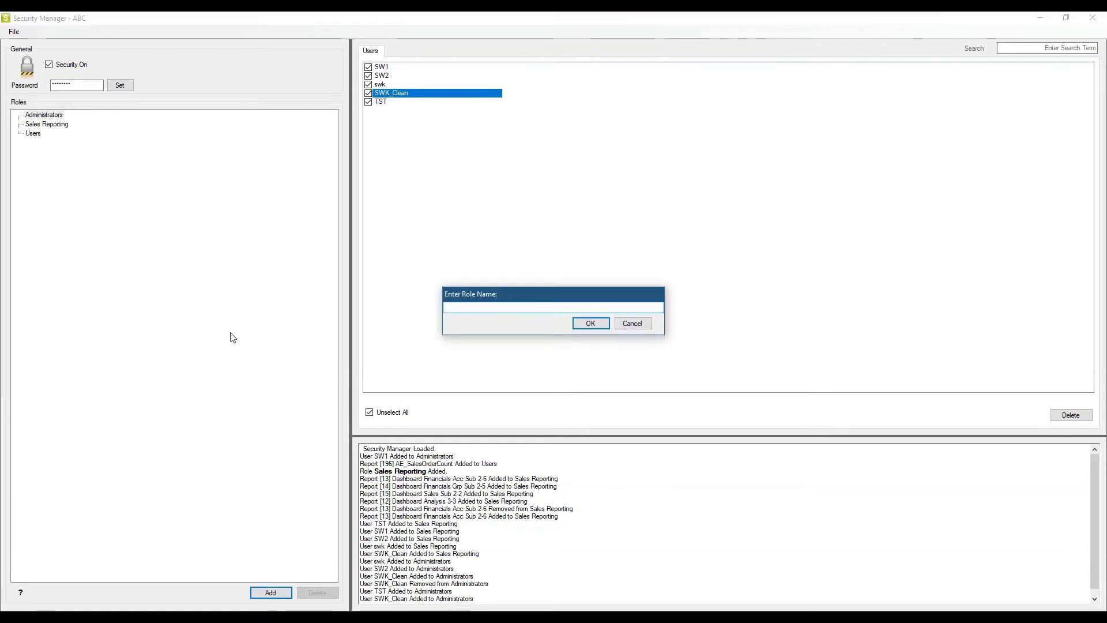
left_click_drag(455, 292, 389, 208)
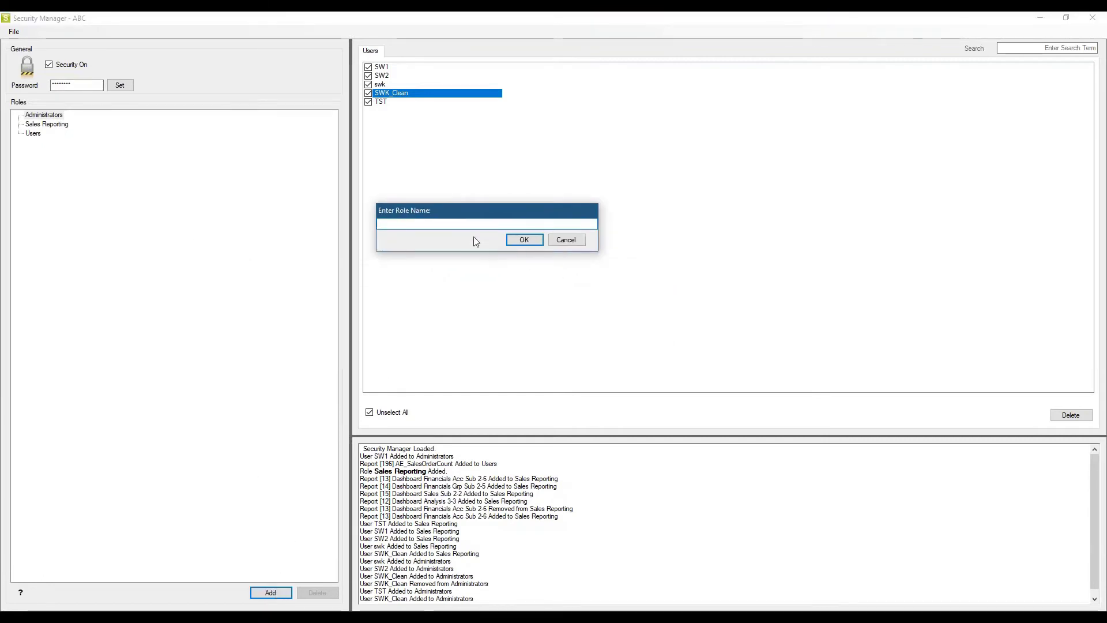
type("Inventory")
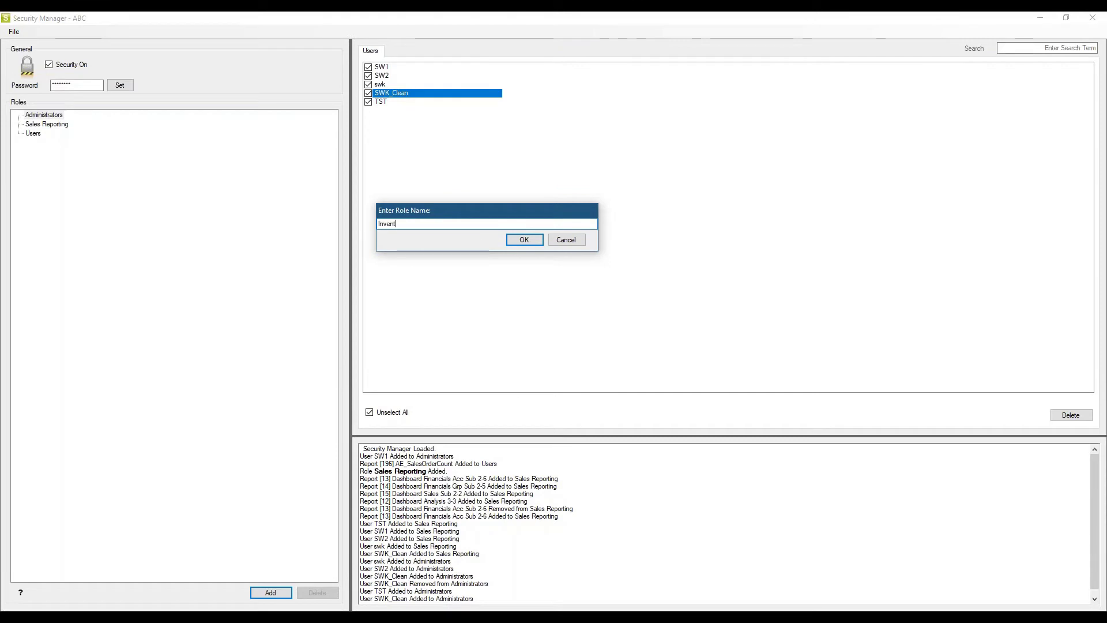
left_click(525, 238)
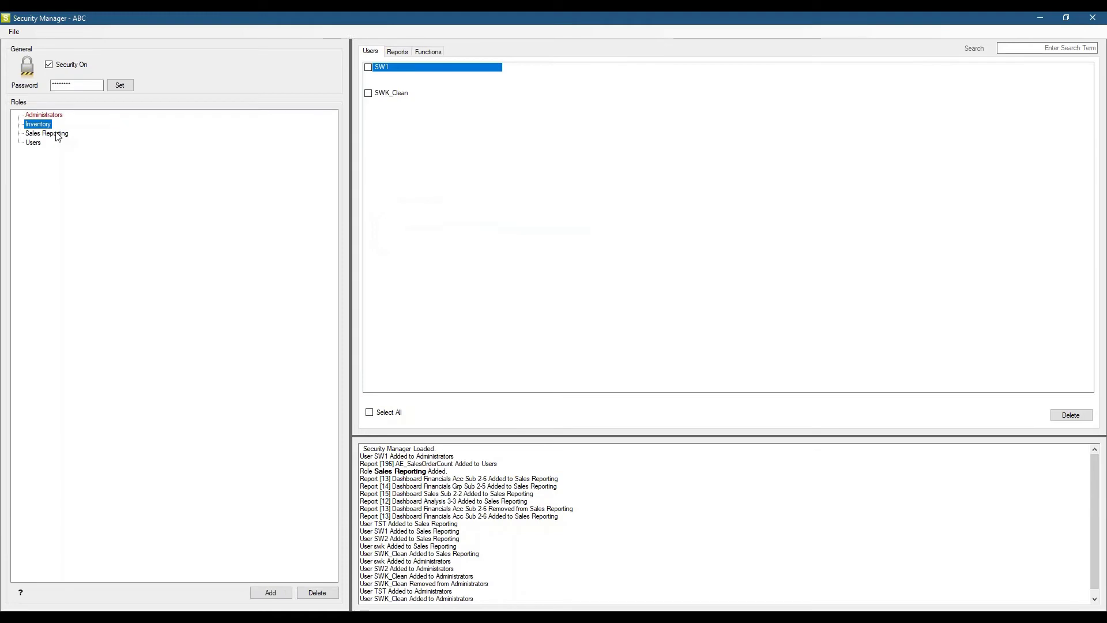
- Make users SW1 and swk members of the Inventory role
left_click(41, 128)
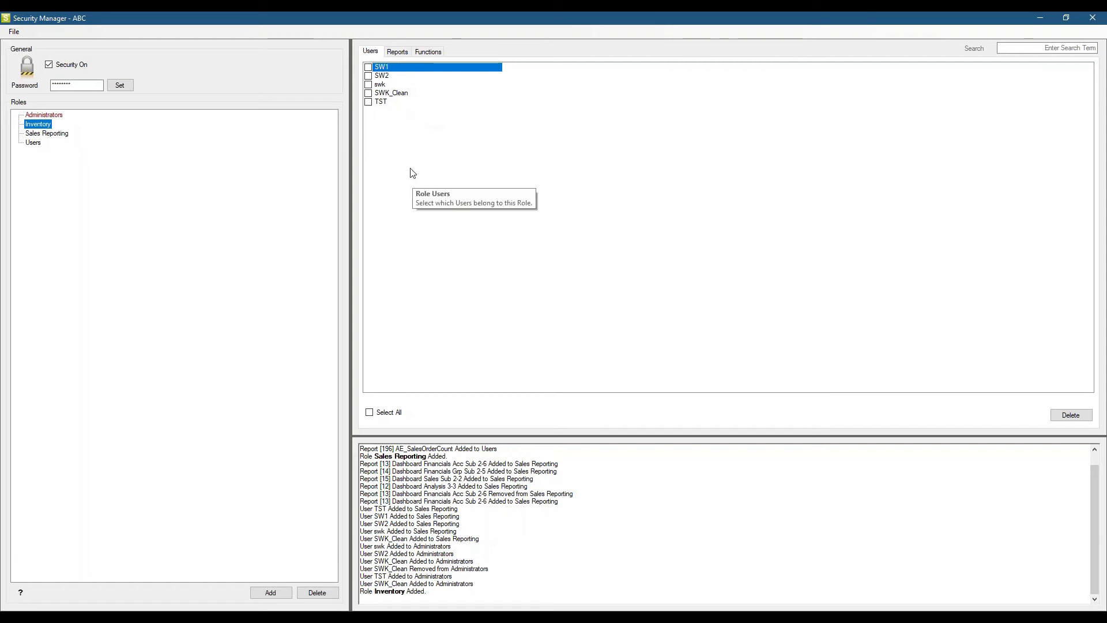
left_click(371, 86)
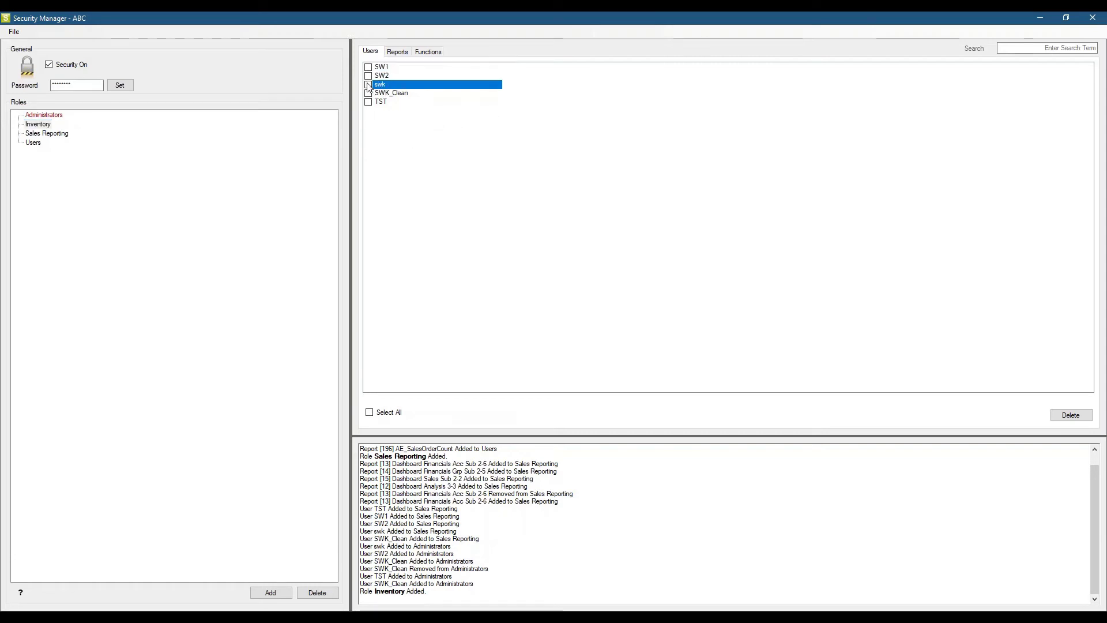
left_click(369, 68)
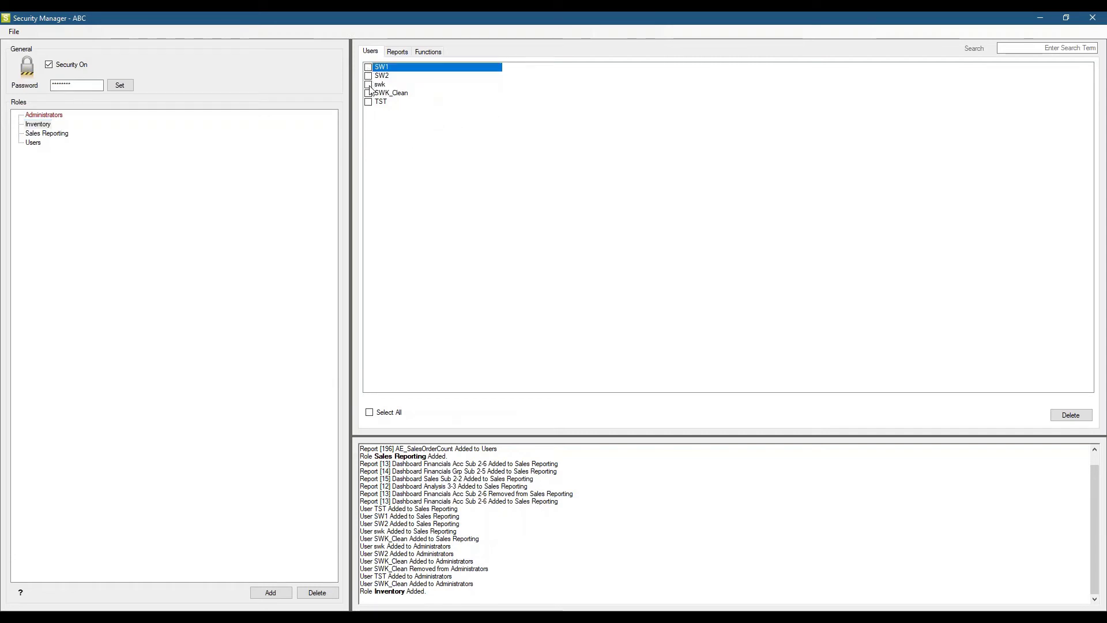
left_click(368, 85)
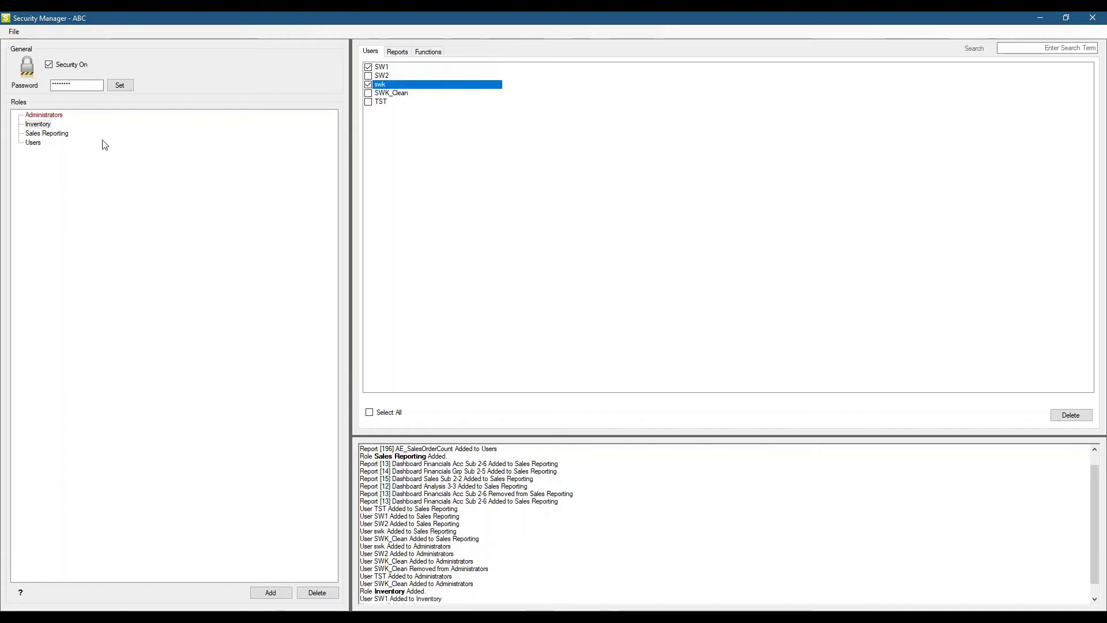
left_click(50, 124)
- Grant the Inventory role access to Customer Sales 2-8 and the Roll Ups and Actuals add-in reports
left_click(400, 53)
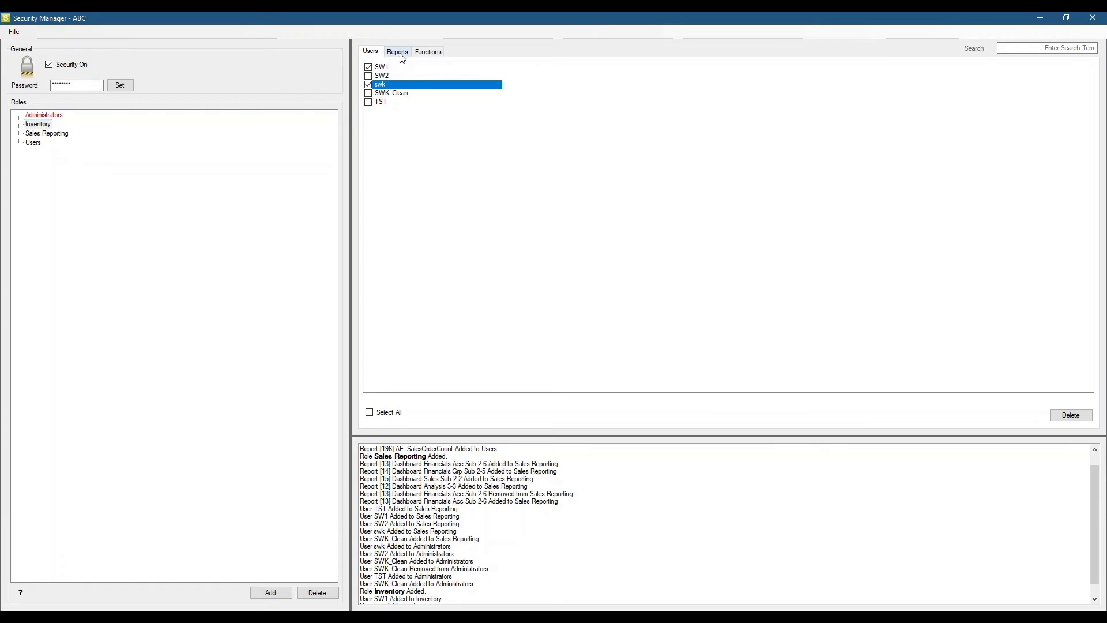
left_click_drag(776, 378, 826, 379)
left_click(1014, 384)
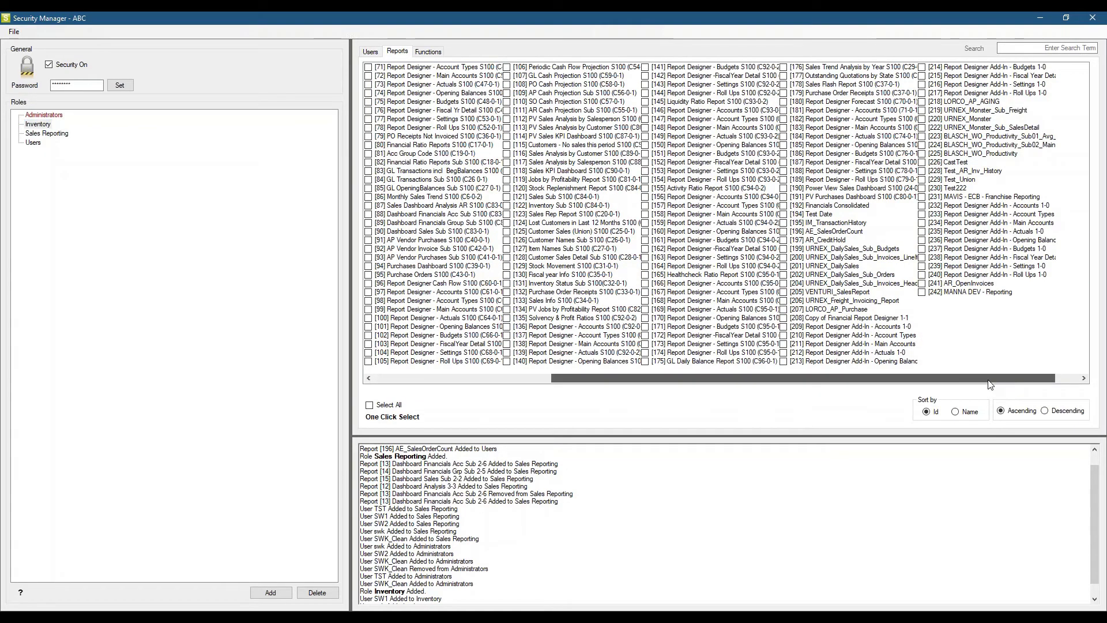
left_click_drag(935, 383, 771, 383)
left_click(370, 215)
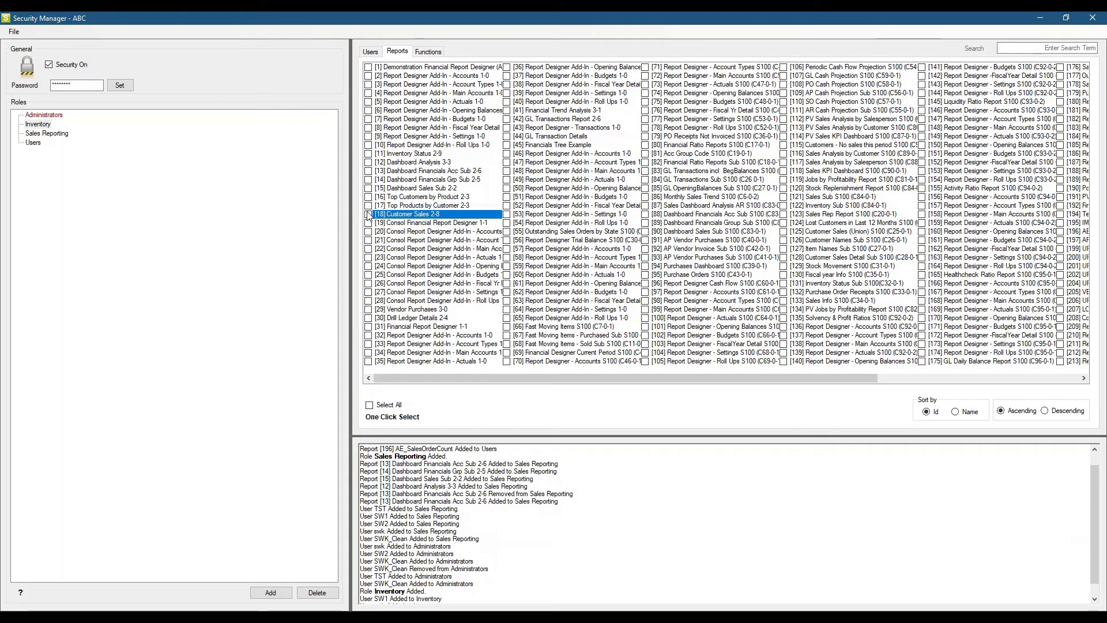
left_click(372, 145)
left_click(371, 102)
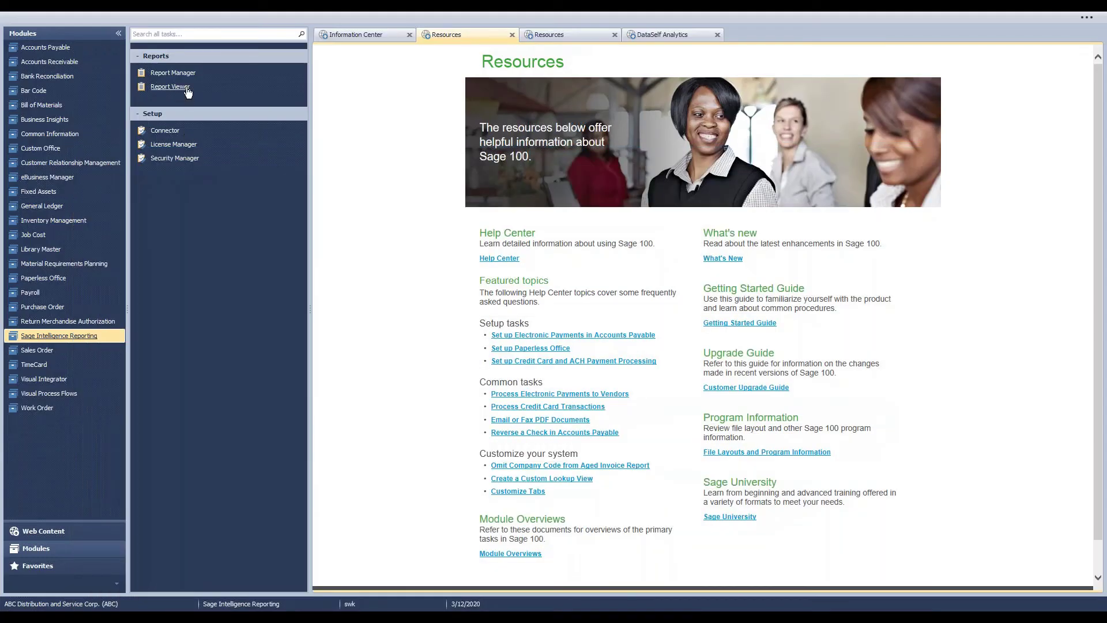
- Bring up the Report Viewer and scroll through its tree of available reports
left_click(161, 87)
left_click_drag(785, 245, 388, 575)
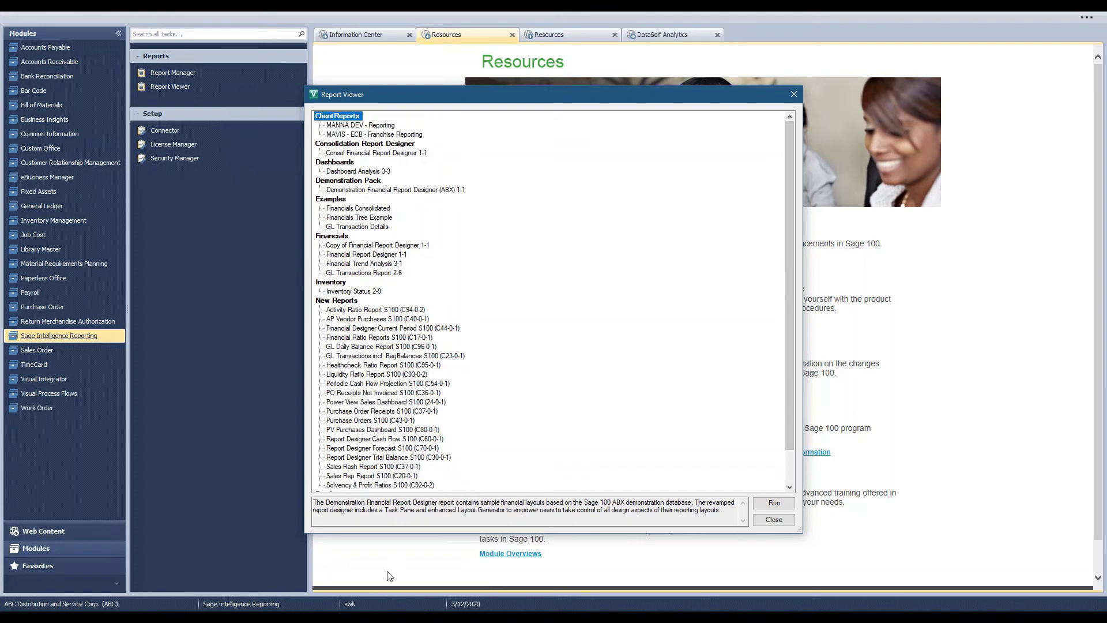
scroll(533, 322, "down", 1)
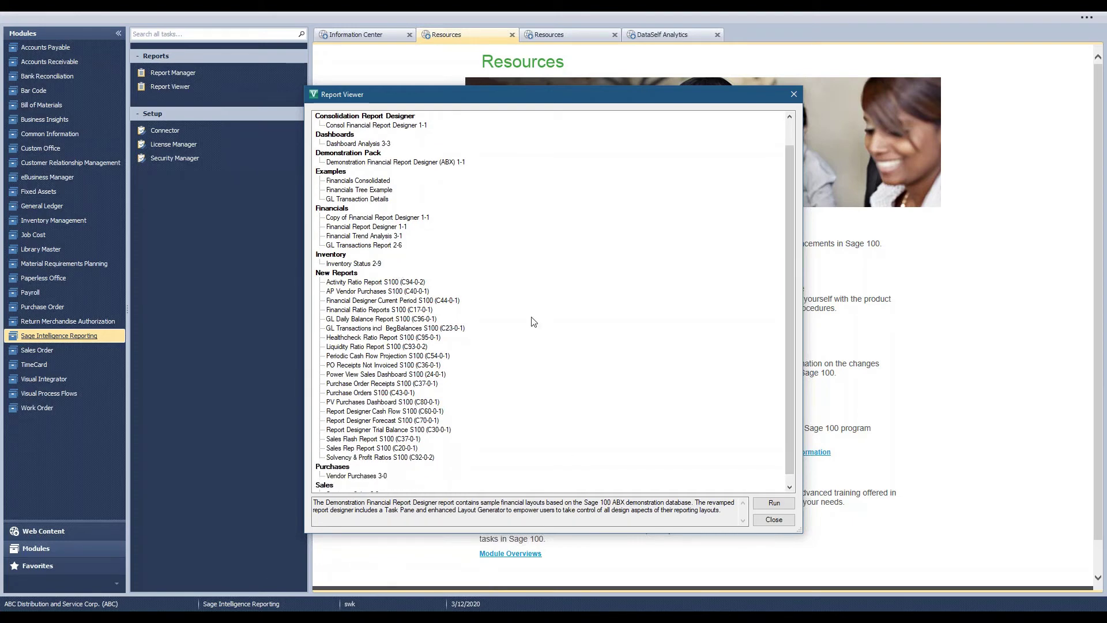
scroll(397, 358, "down", 1)
scroll(423, 311, "up", 1)
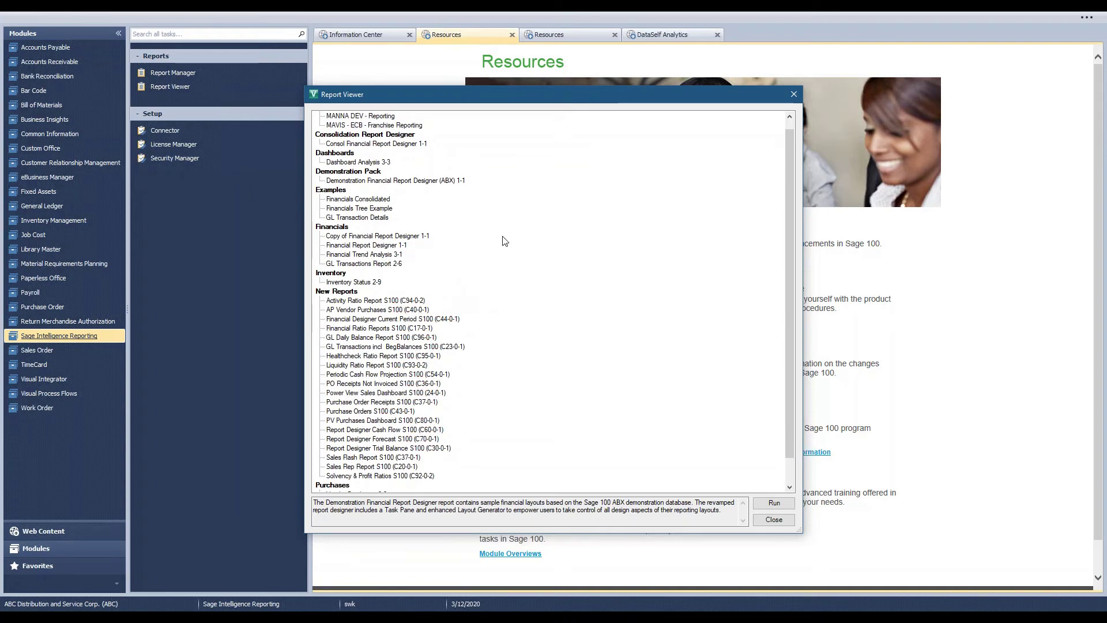
scroll(599, 288, "down", 1)
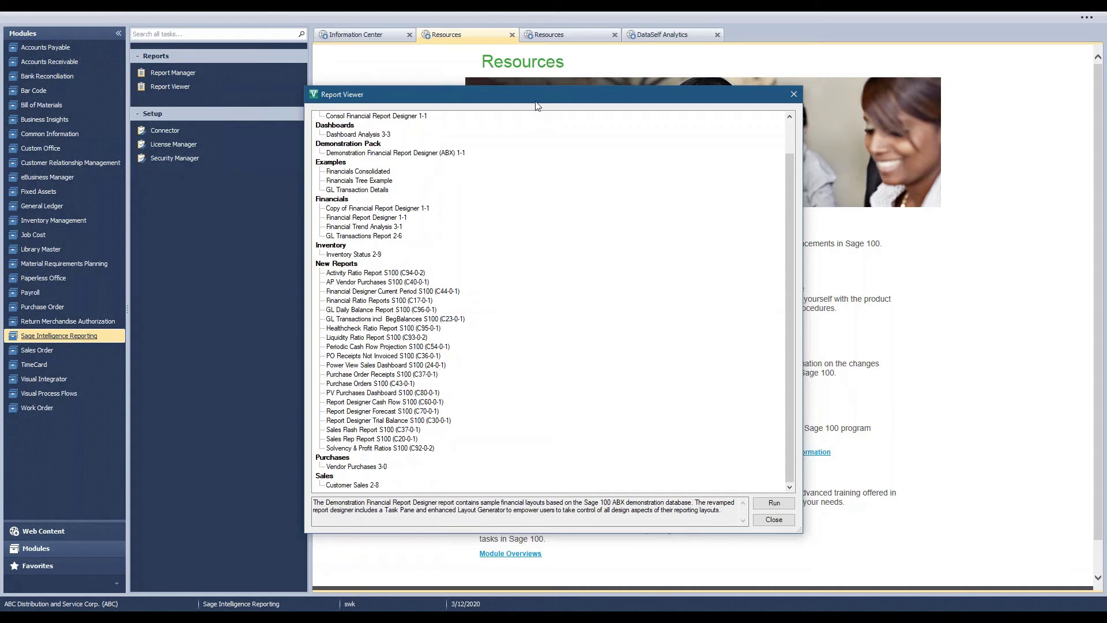
- Read the Power View Sales Dashboard description, then close the Report Viewer
left_click_drag(536, 95, 440, 64)
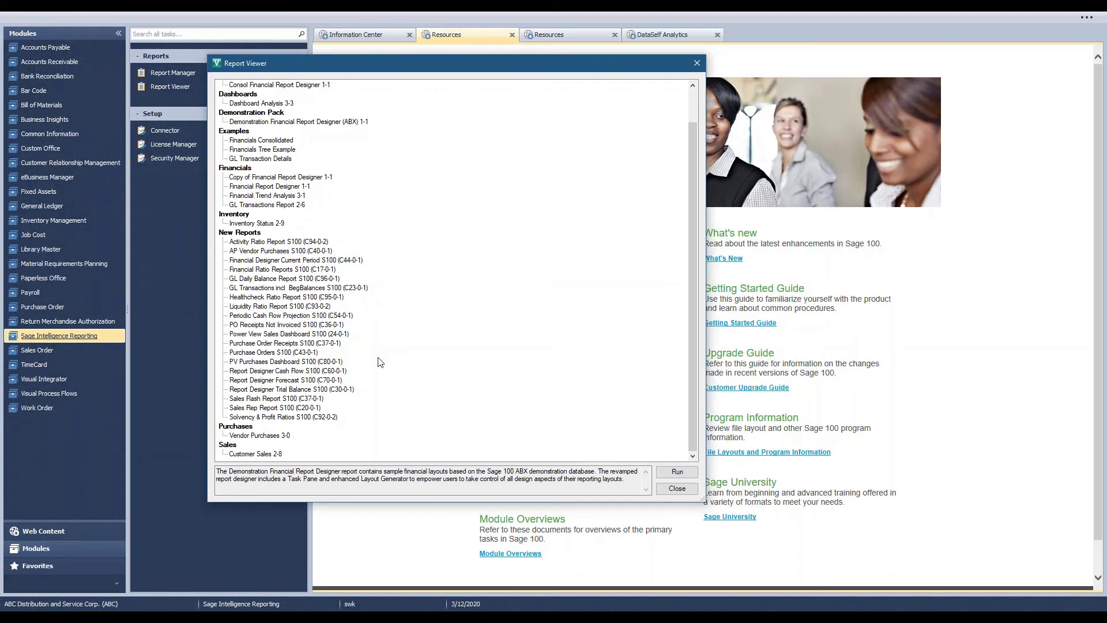
left_click(307, 334)
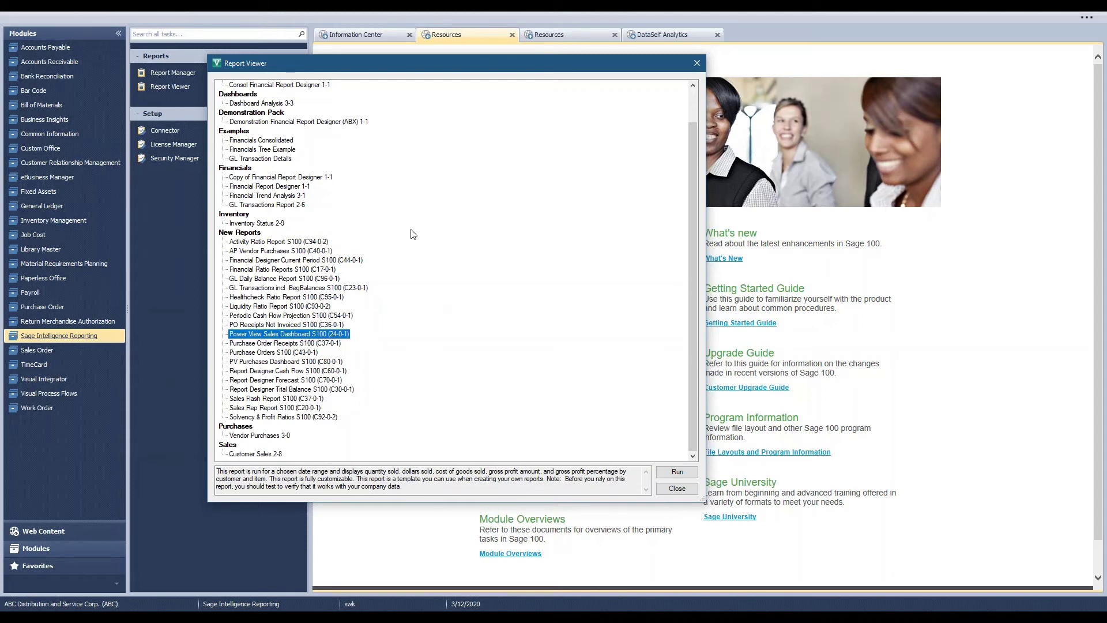
left_click(697, 64)
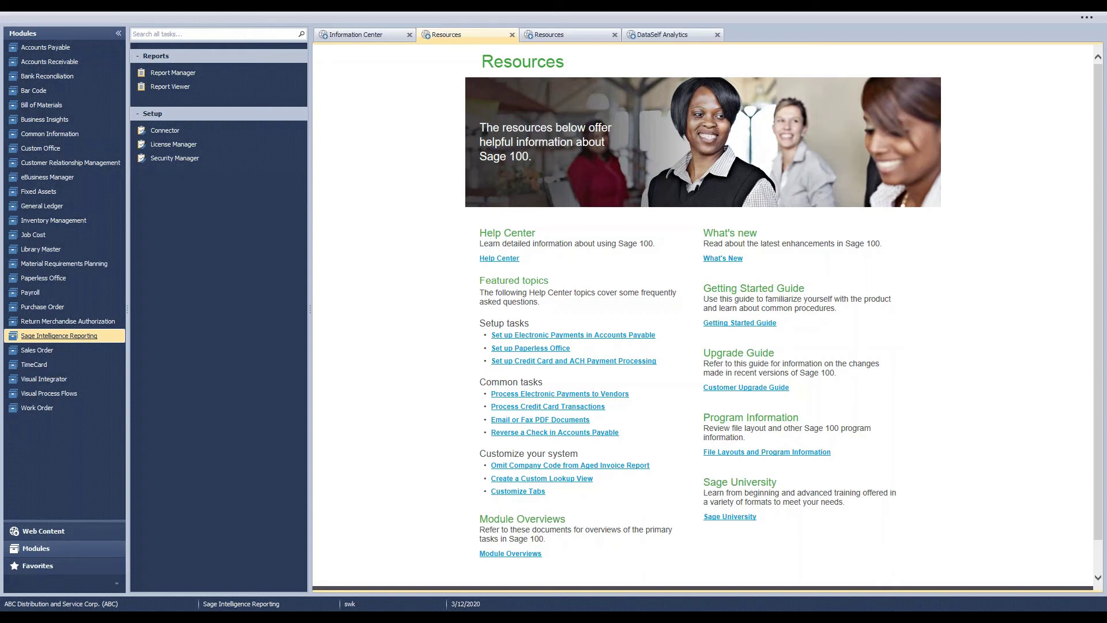
mouse_move(297, 617)
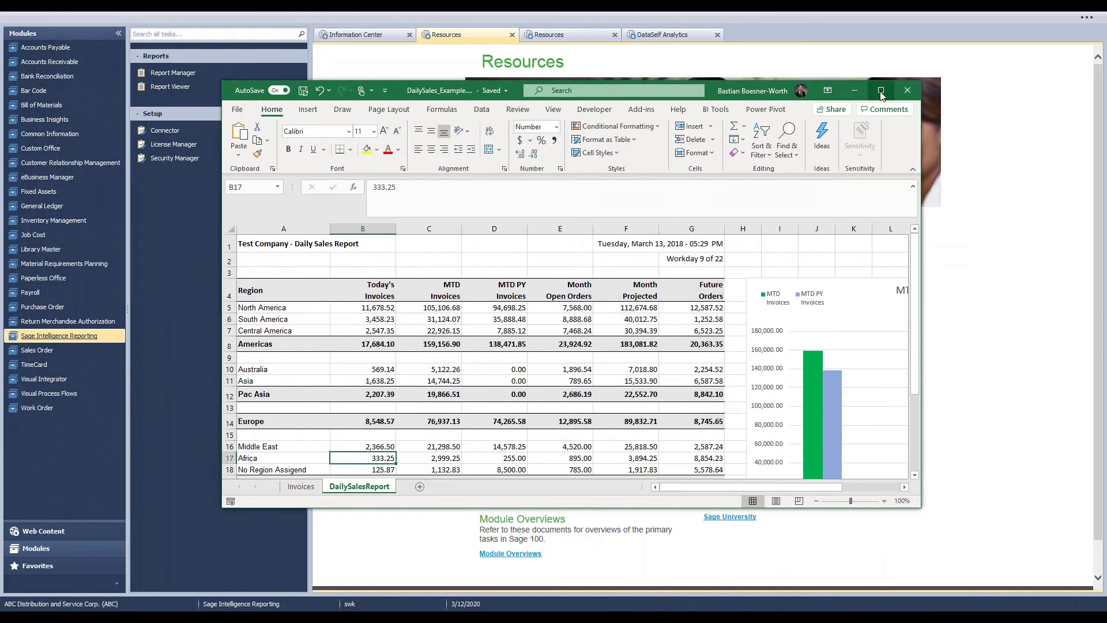
- Maximize DailySales_Example, check cells B23 and B16 and the Invoices sheet, then return to DailySalesReport
left_click(881, 94)
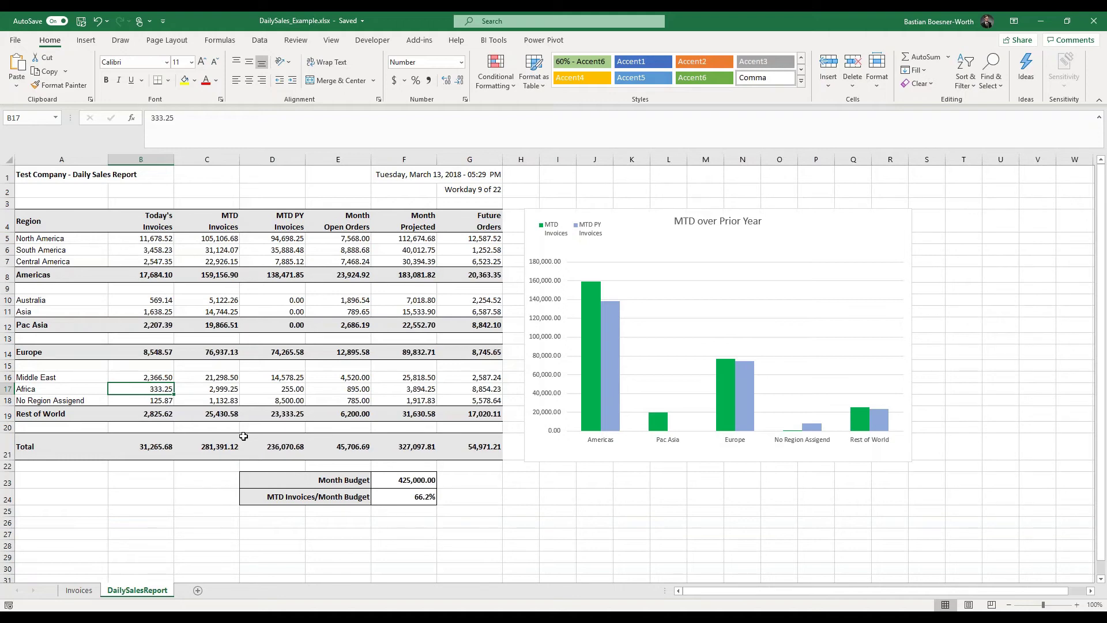
left_click(149, 483)
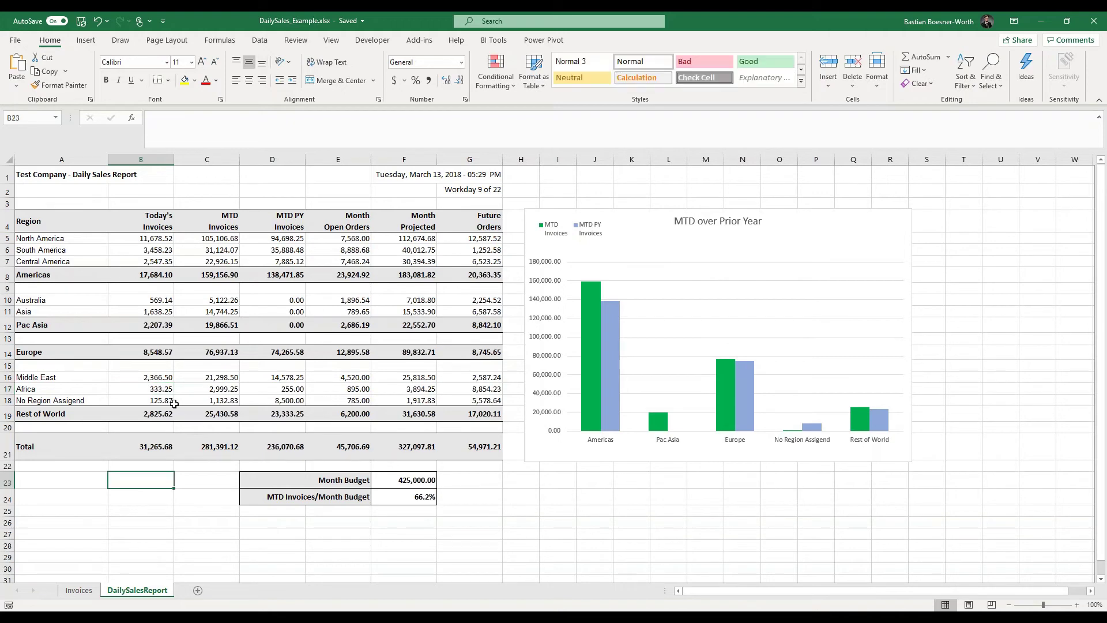
left_click(160, 378)
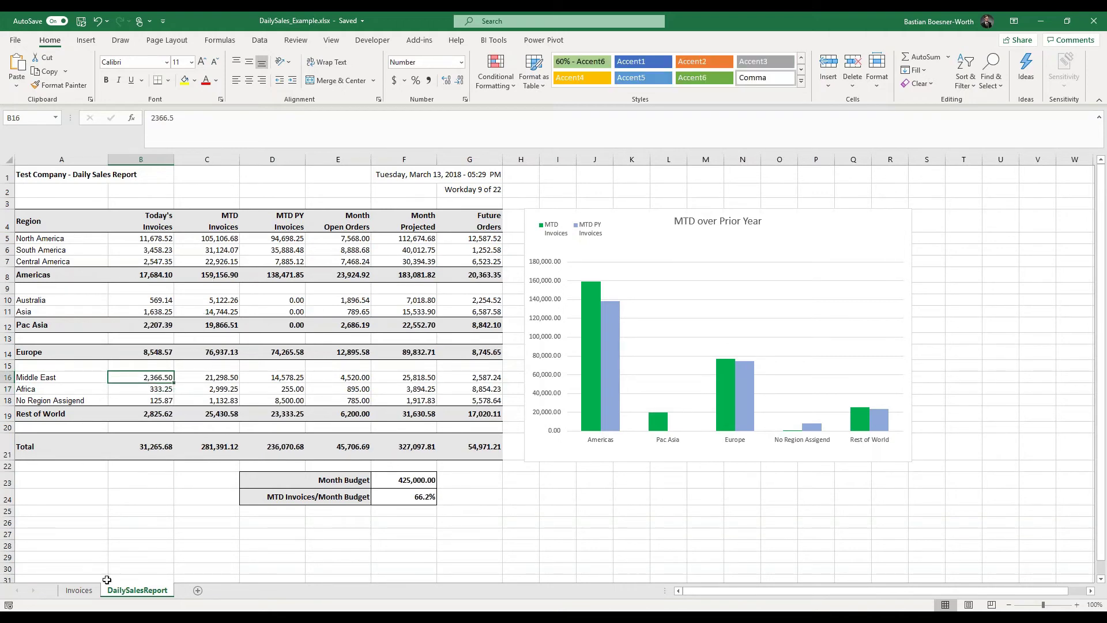
left_click(78, 590)
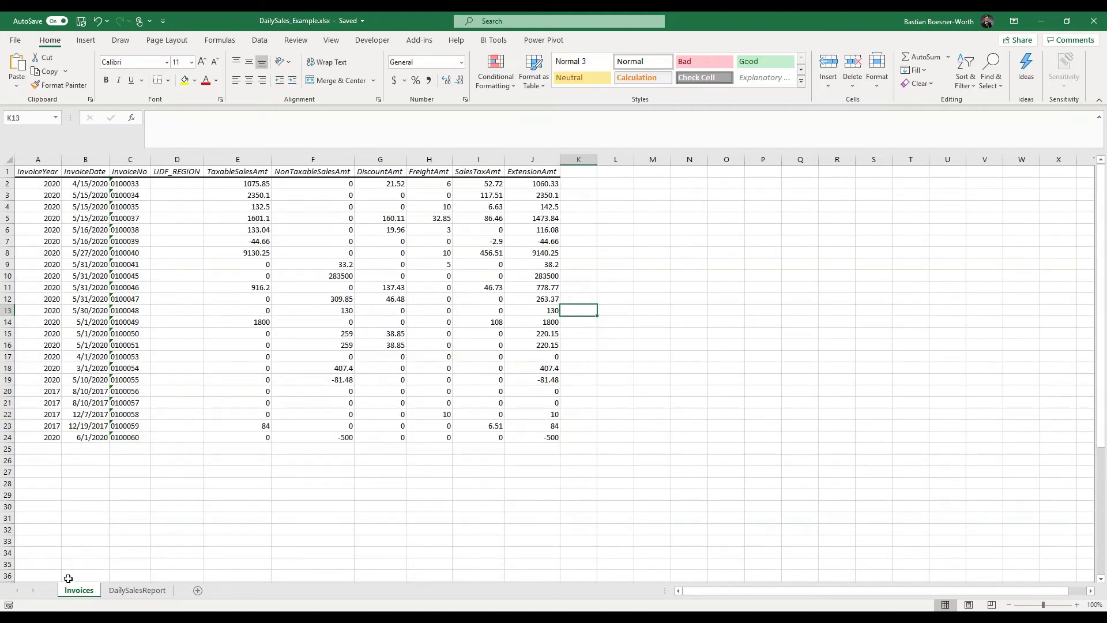
left_click(137, 590)
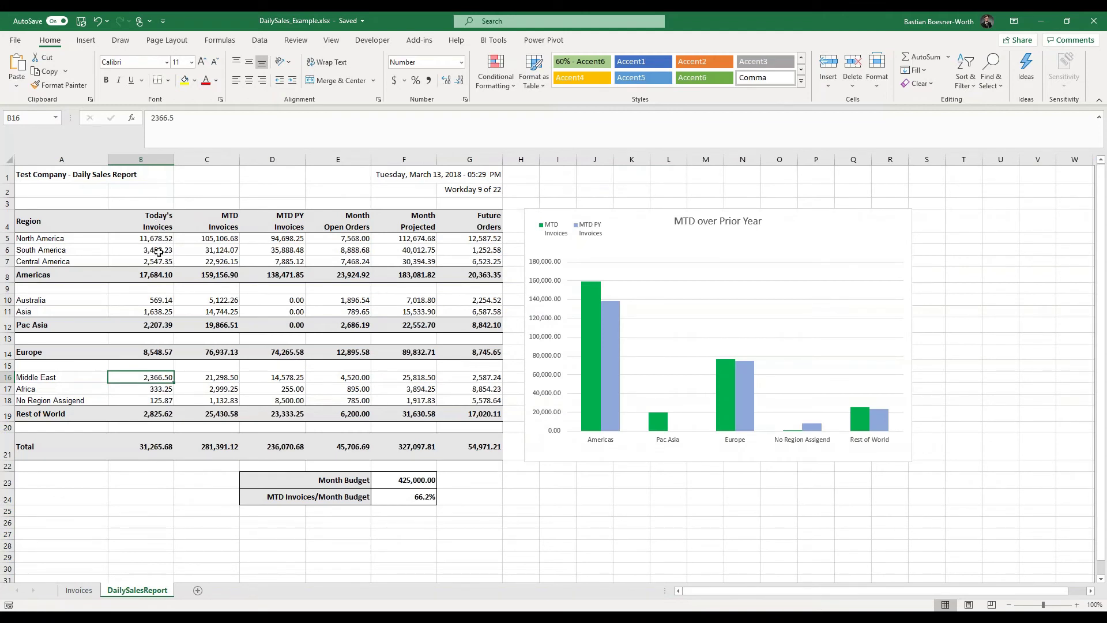
- Inspect the Today's, MTD and MTD PY Invoices headers and North America figures
left_click(159, 240)
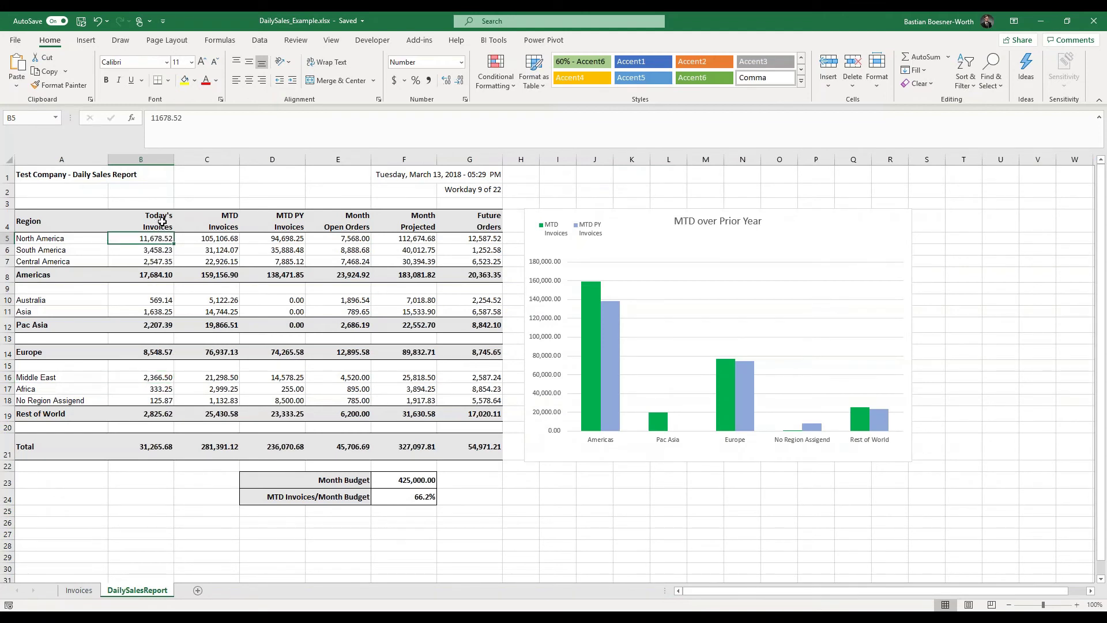
left_click(162, 221)
left_click(234, 230)
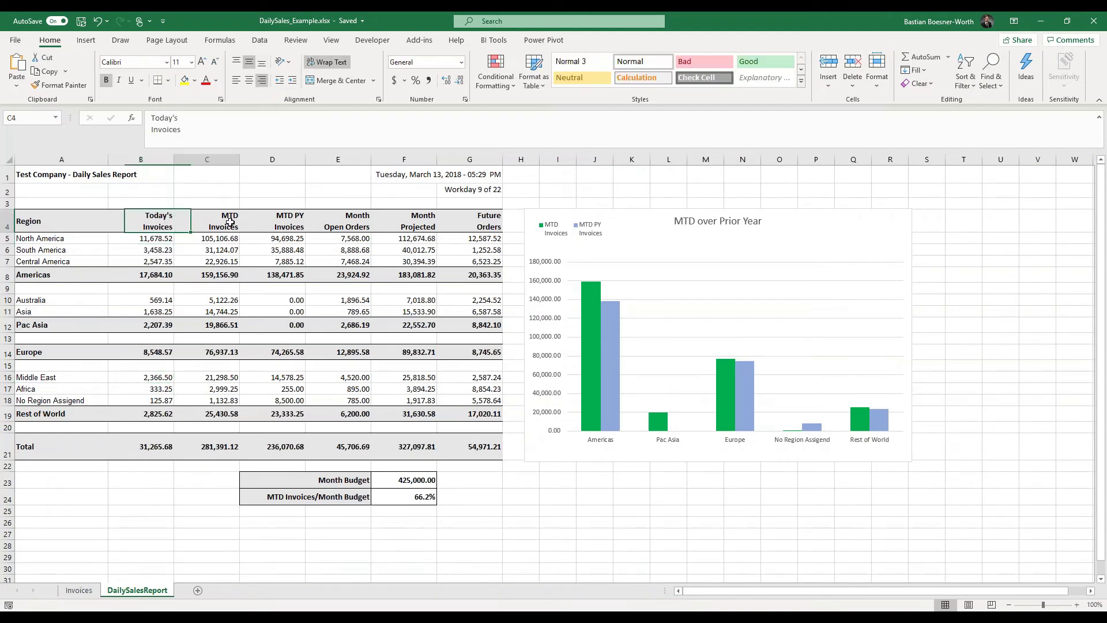
left_click(296, 225)
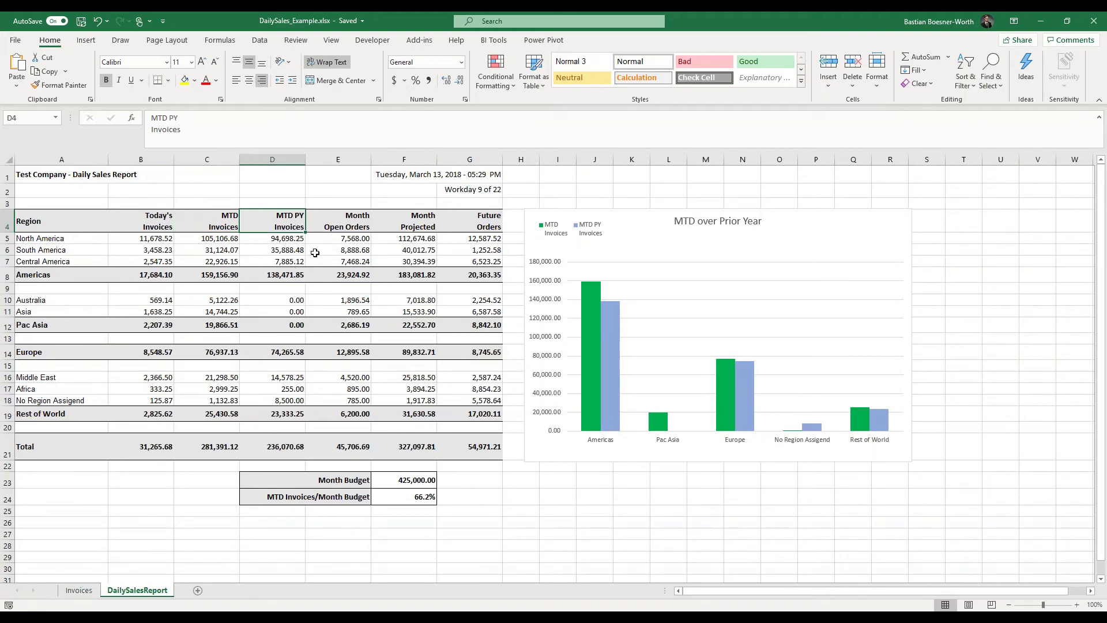
left_click(362, 238)
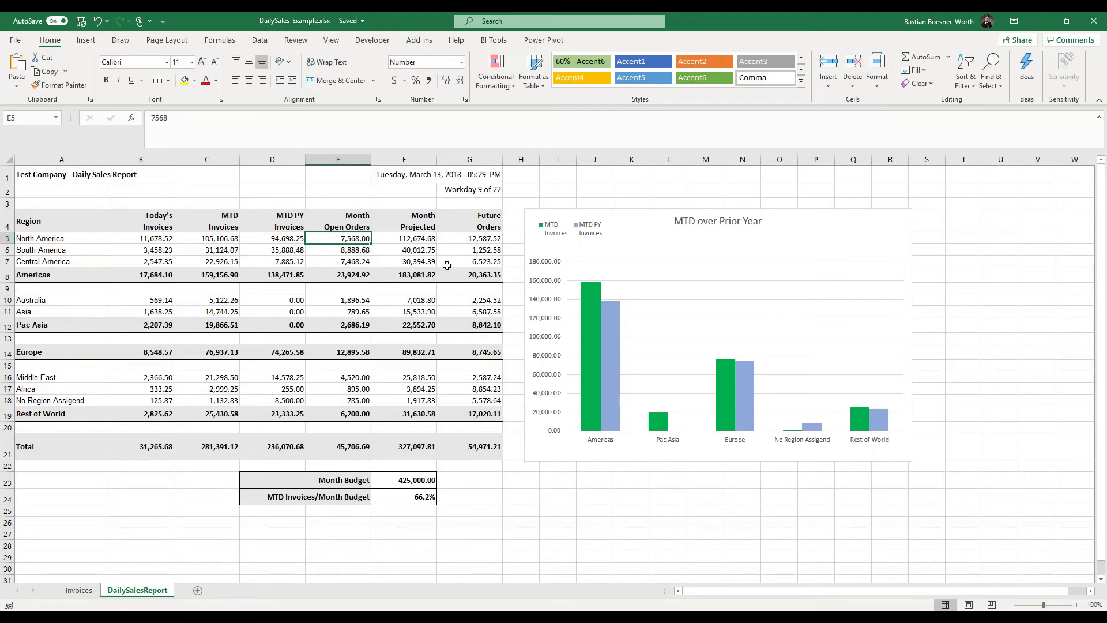
- Check the Month Projected formula in F5 and budget percentage in F24, then maximize the Connector
left_click(425, 219)
left_click(425, 238)
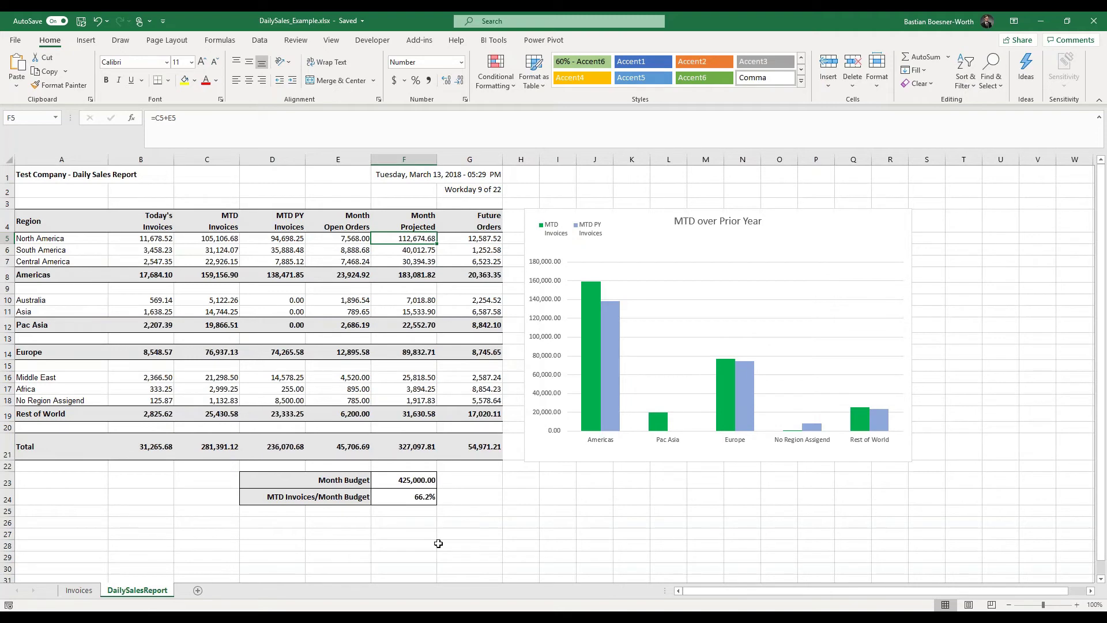
left_click(405, 497)
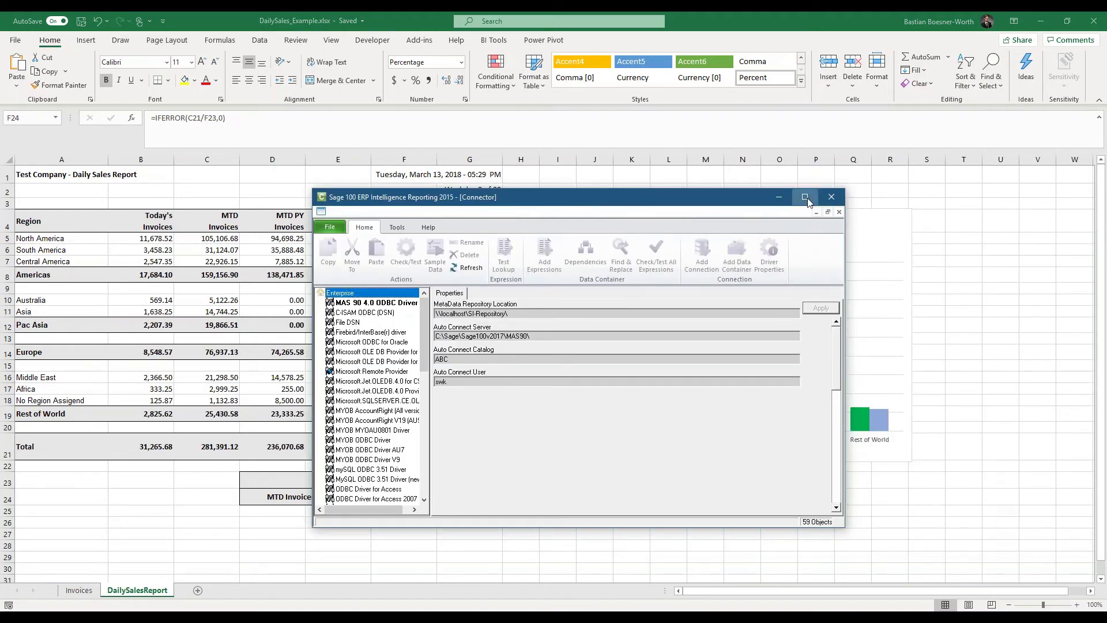
left_click(805, 197)
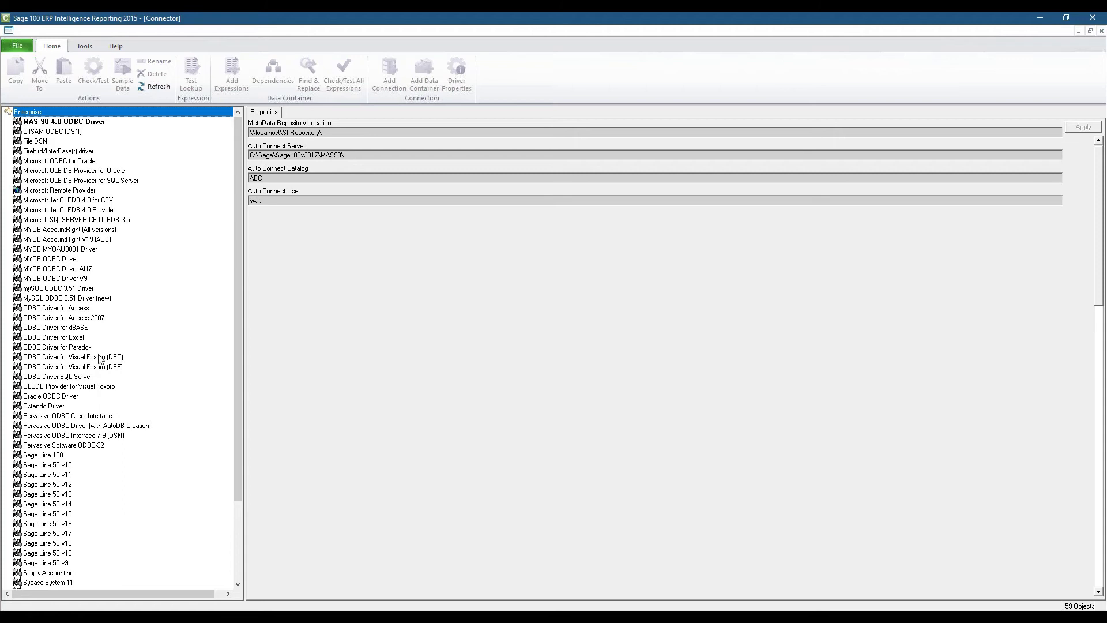
- Expand MAS 90 4.0 ODBC Driver and bring up the Sage MAS (Auto Connect) context menu
scroll(122, 297, "down", 1)
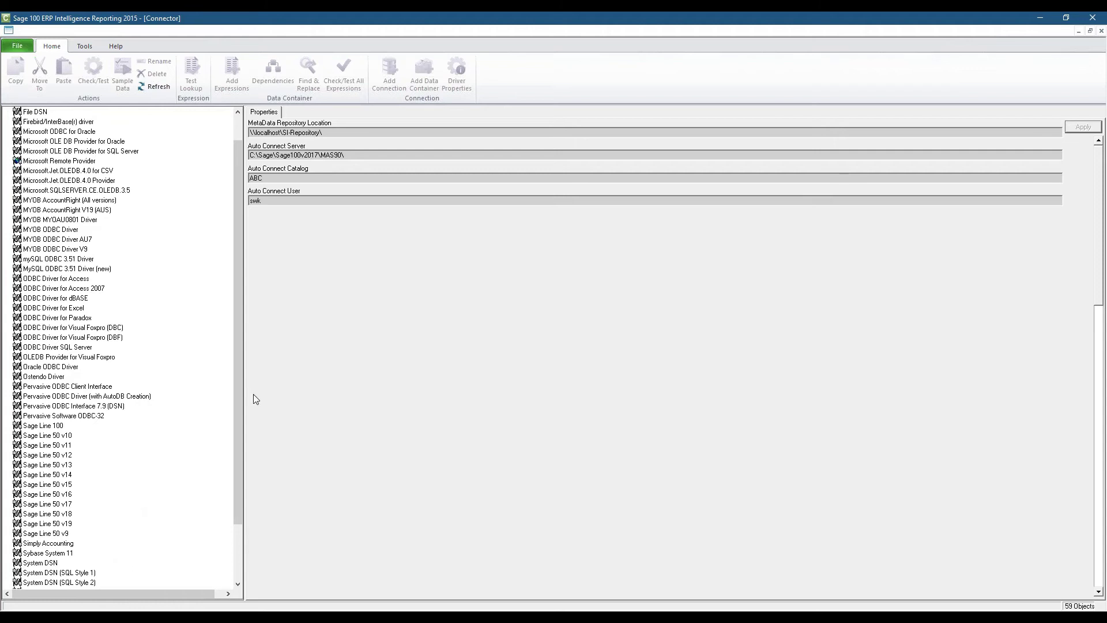
left_click_drag(237, 427, 242, 362)
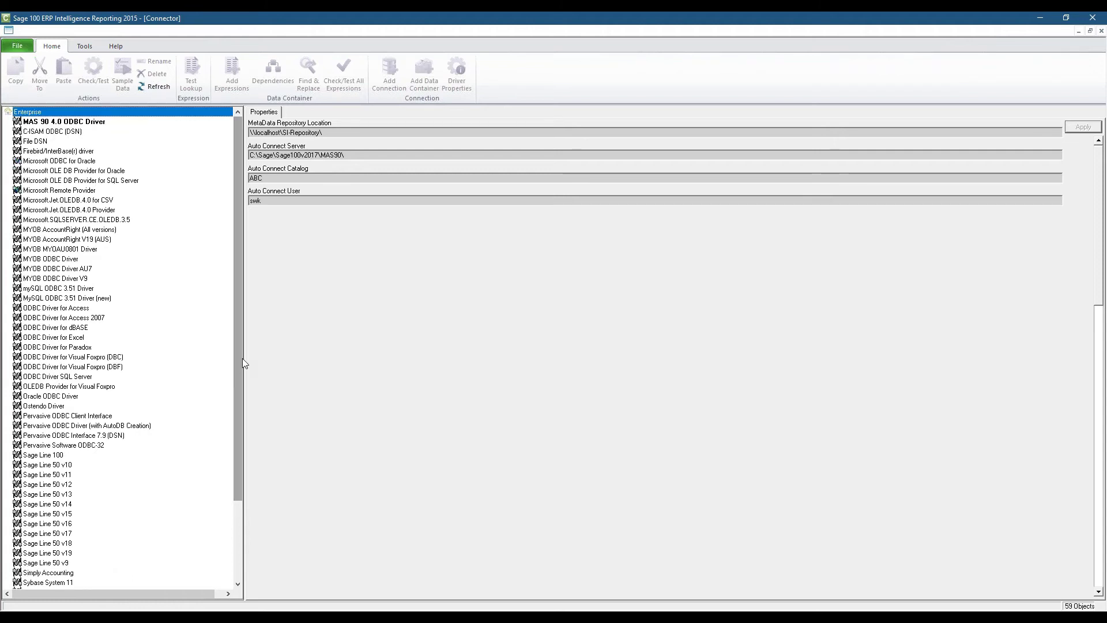
left_click(101, 125)
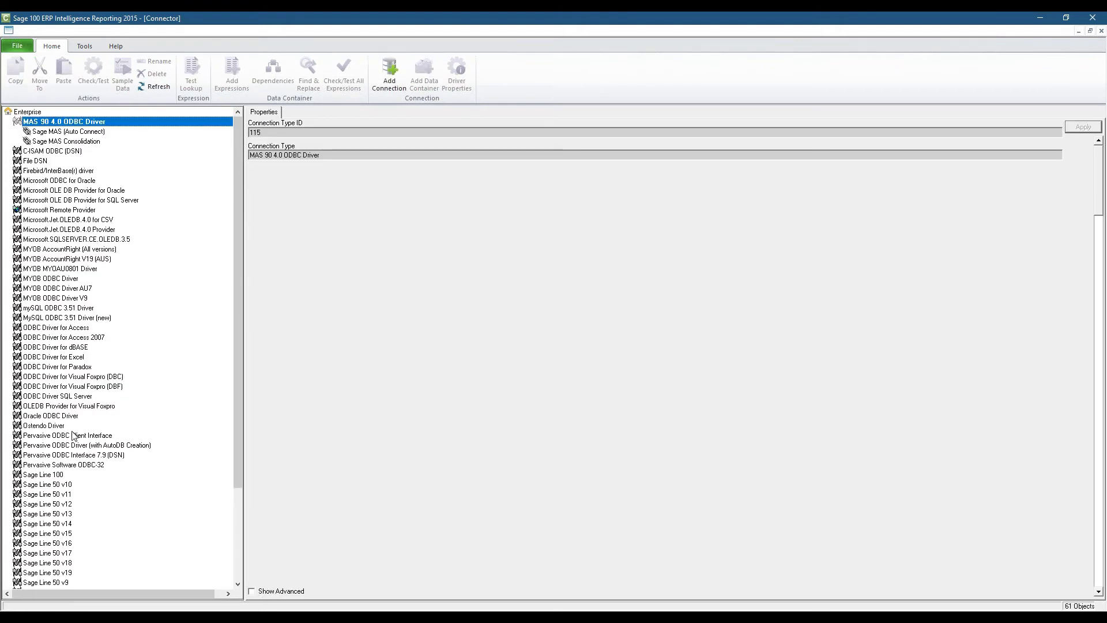
left_click(84, 134)
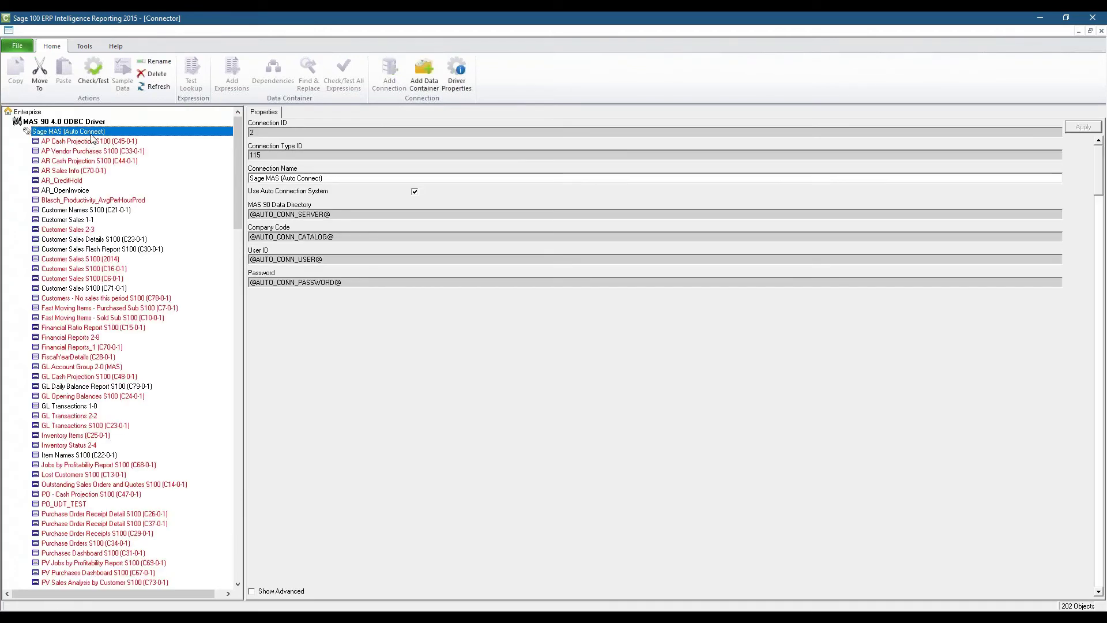
right_click(91, 137)
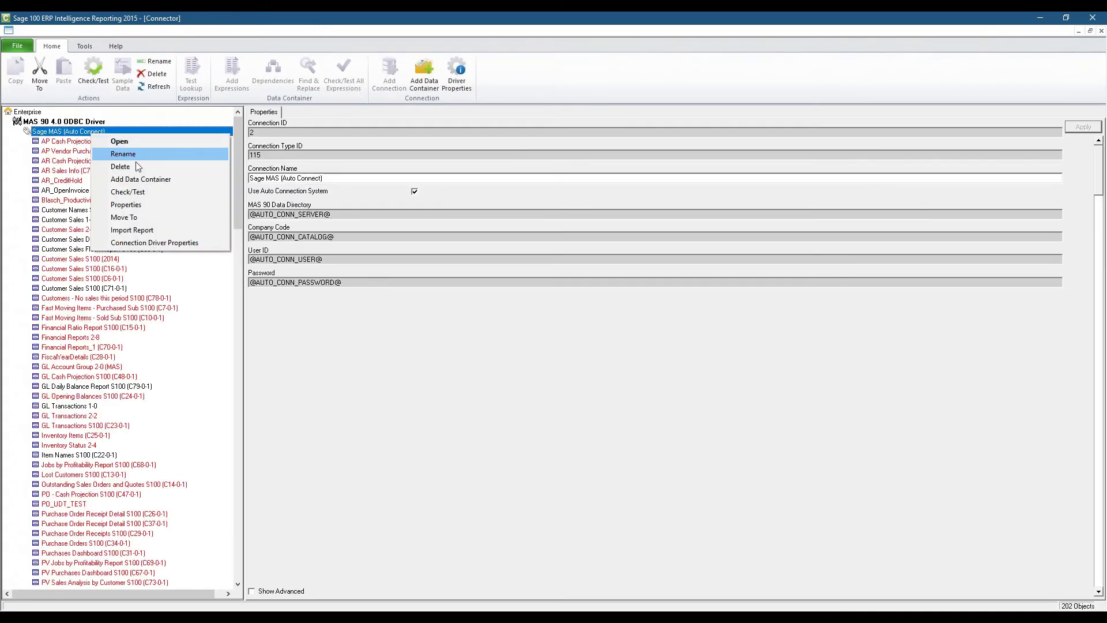
- Add a data container of type Table to the Sage MAS (Auto Connect) connection
left_click(160, 180)
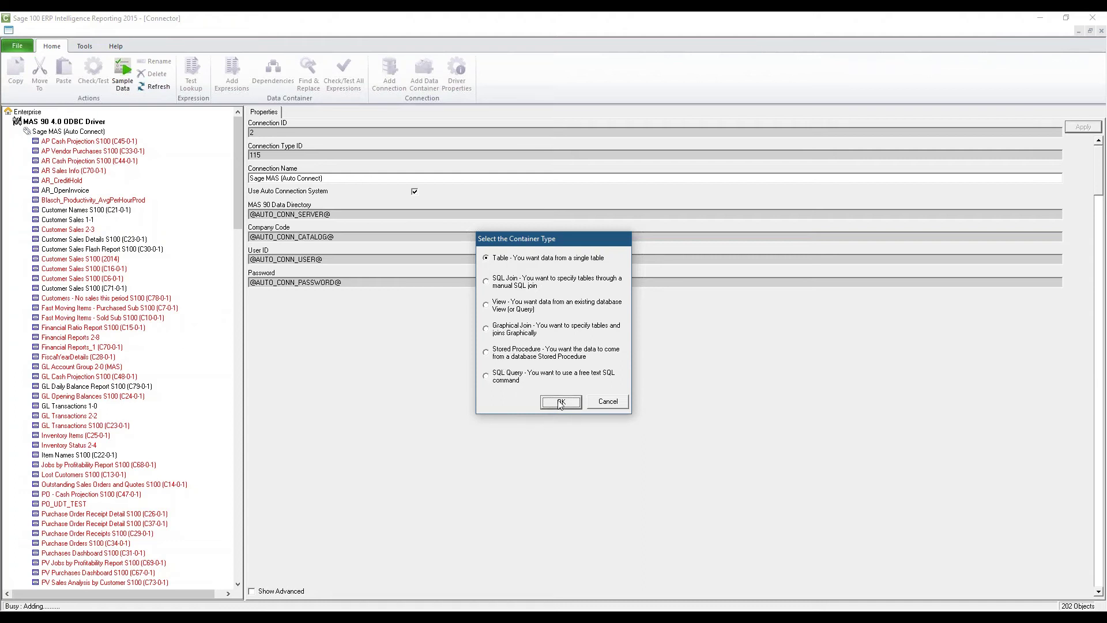
left_click(559, 403)
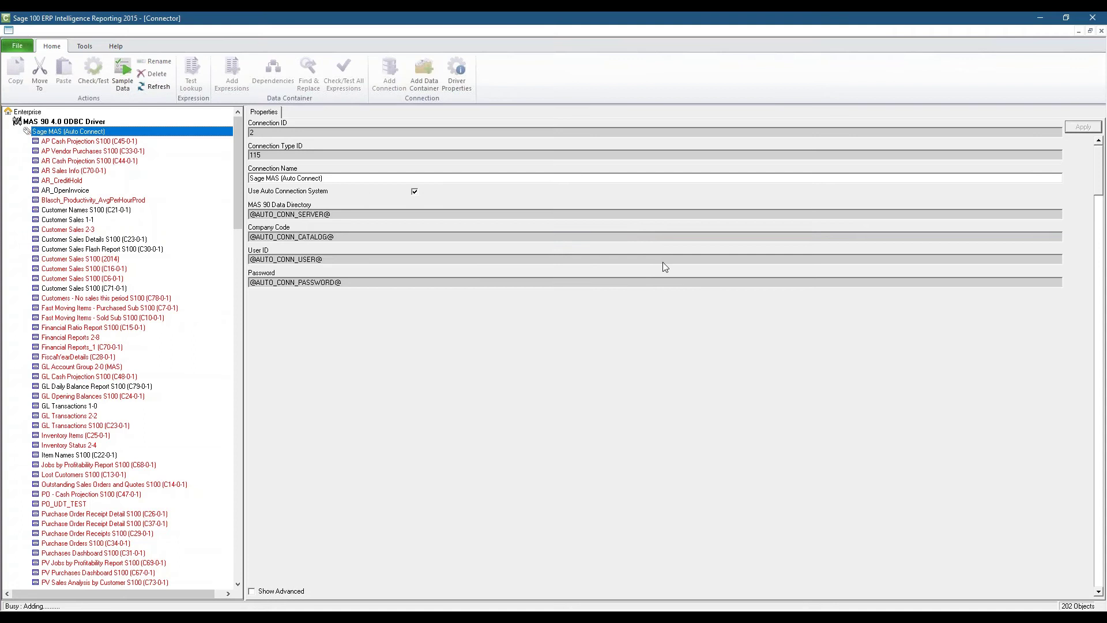
- In Publish Data, widen the Name column, then tick and publish the AR_InvoiceHistoryHeader table
left_click_drag(656, 251, 768, 297)
left_click_drag(522, 240, 592, 244)
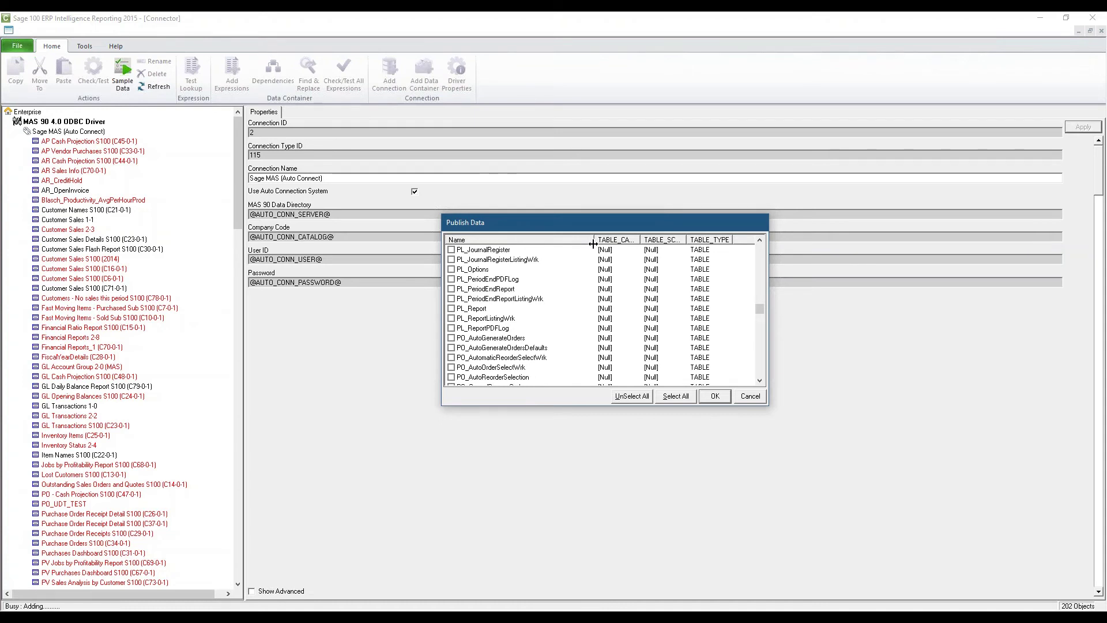
left_click_drag(759, 309, 757, 271)
left_click(761, 323)
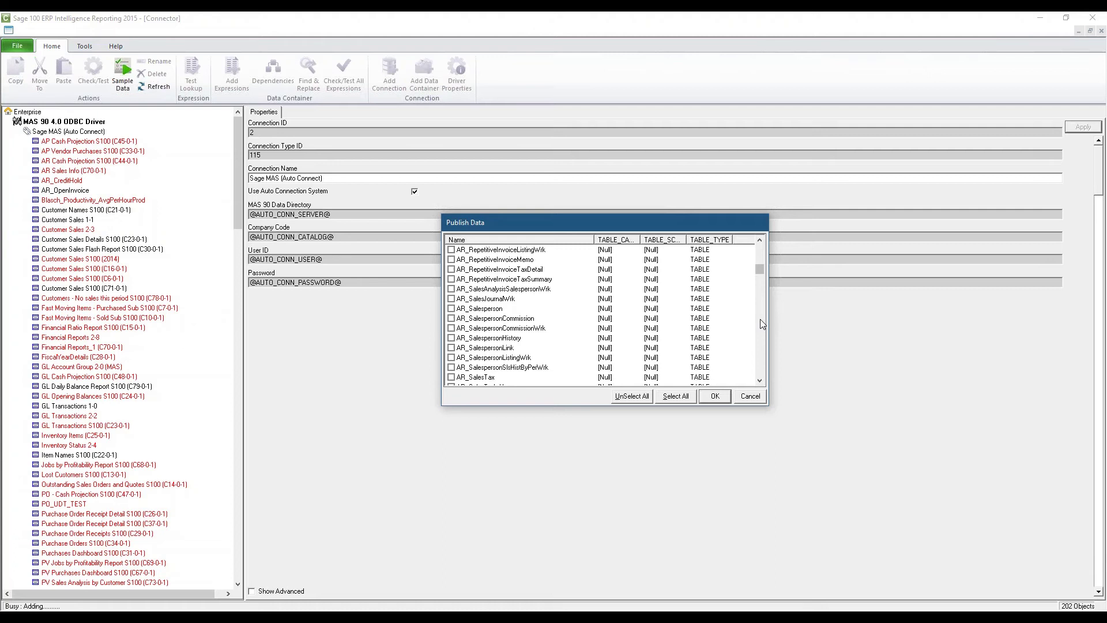
scroll(759, 319, "down", 1)
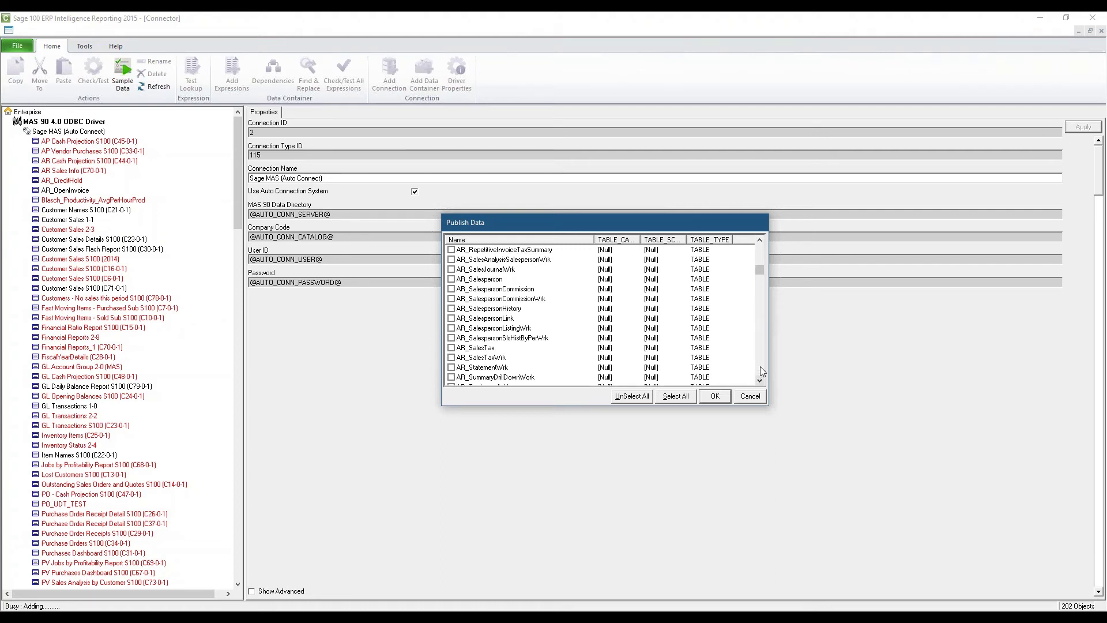
left_click(764, 240)
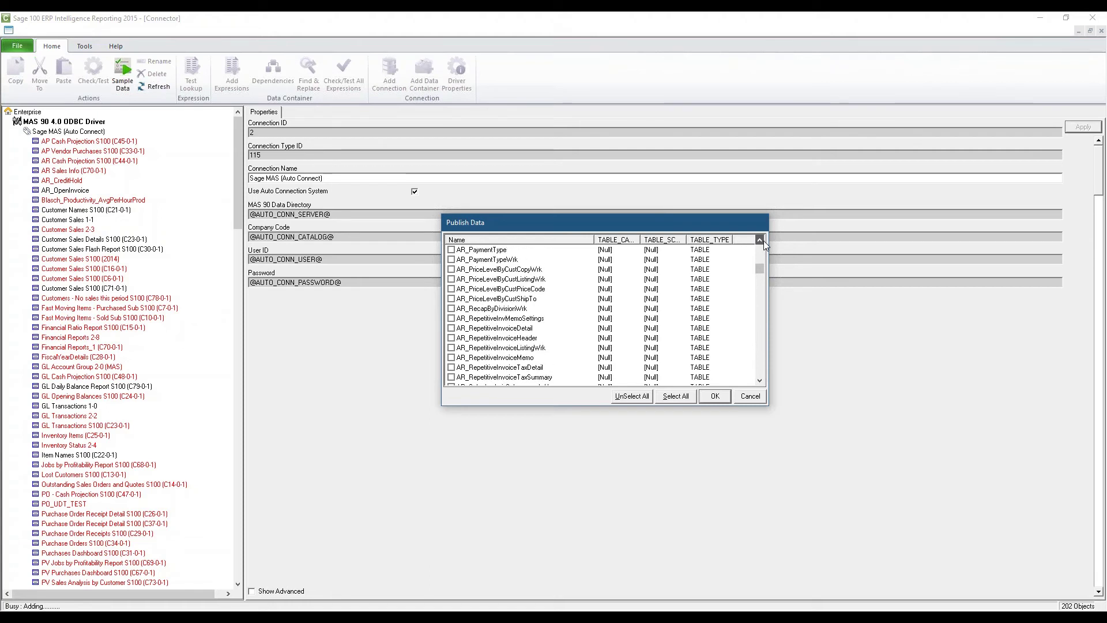
left_click(759, 238)
left_click(759, 238)
left_click(759, 239)
left_click(759, 239)
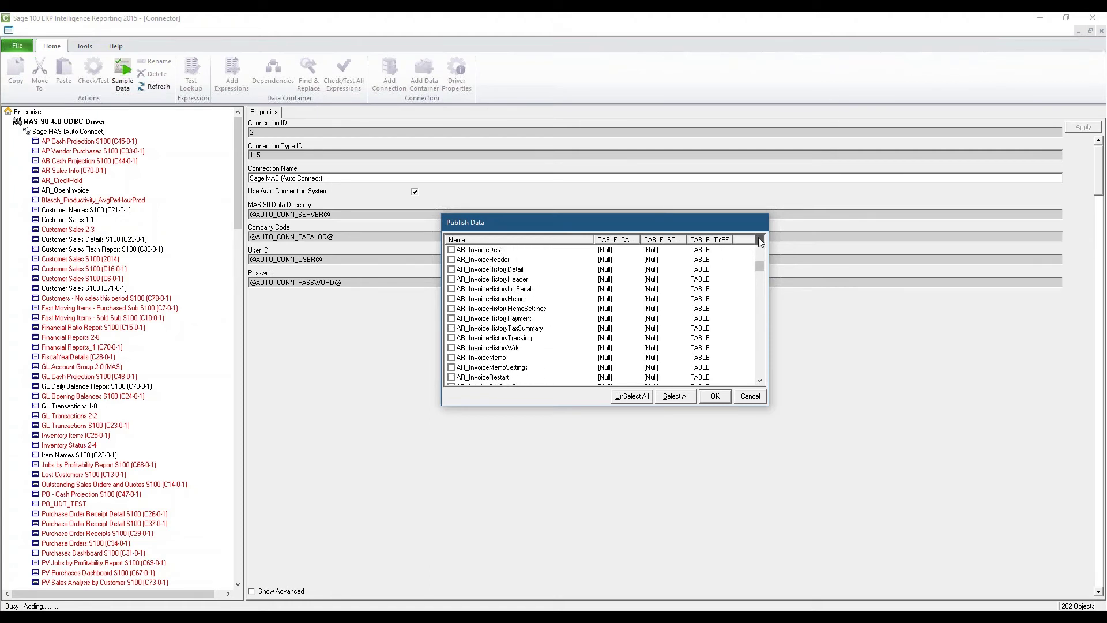
left_click(452, 279)
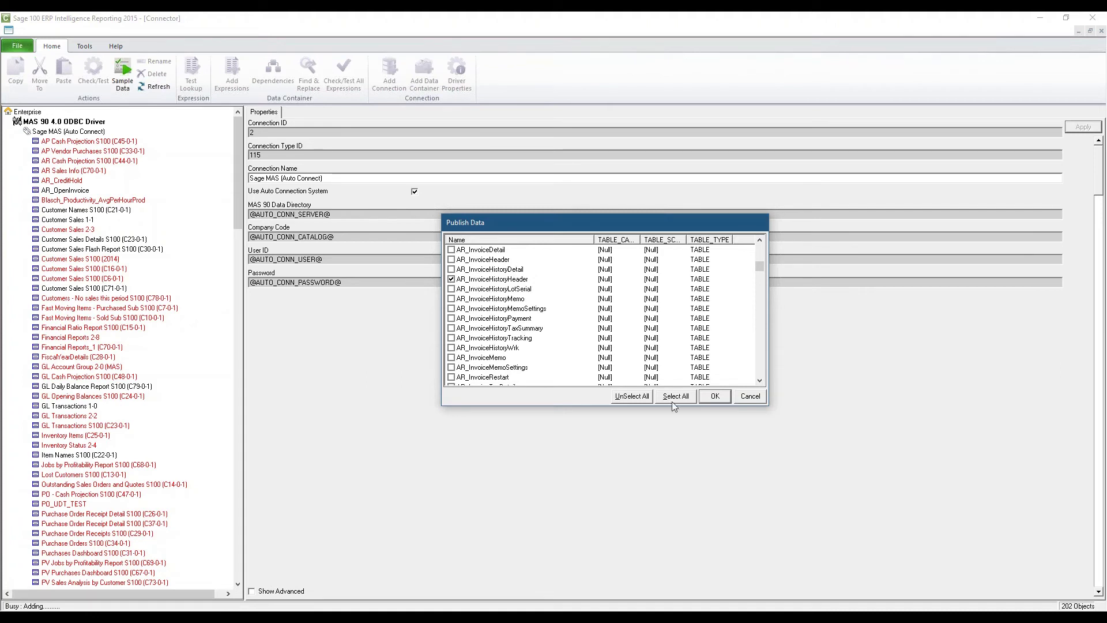
left_click(715, 396)
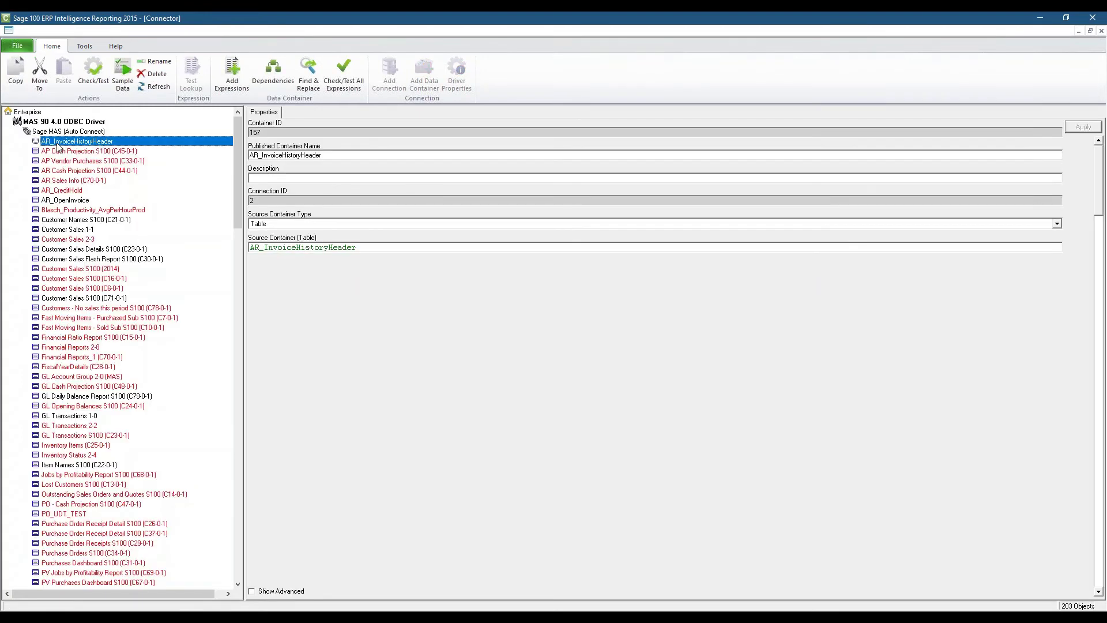
- Choose Add Expressions from the AR_InvoiceHistoryHeader container's context menu
right_click(68, 143)
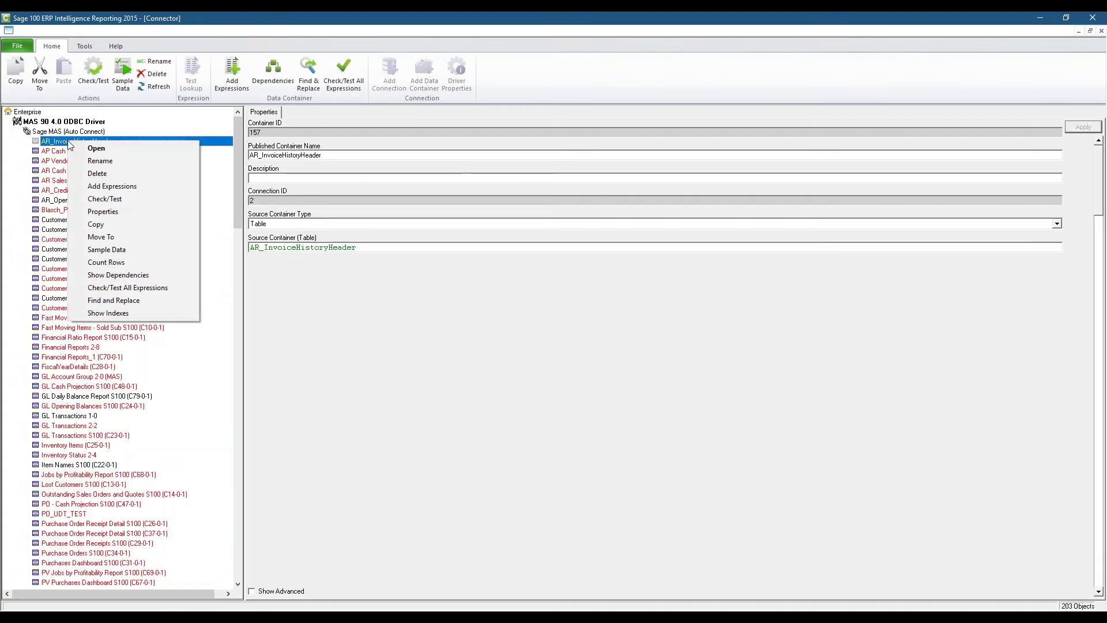
left_click(237, 197)
left_click_drag(237, 197, 213, 128)
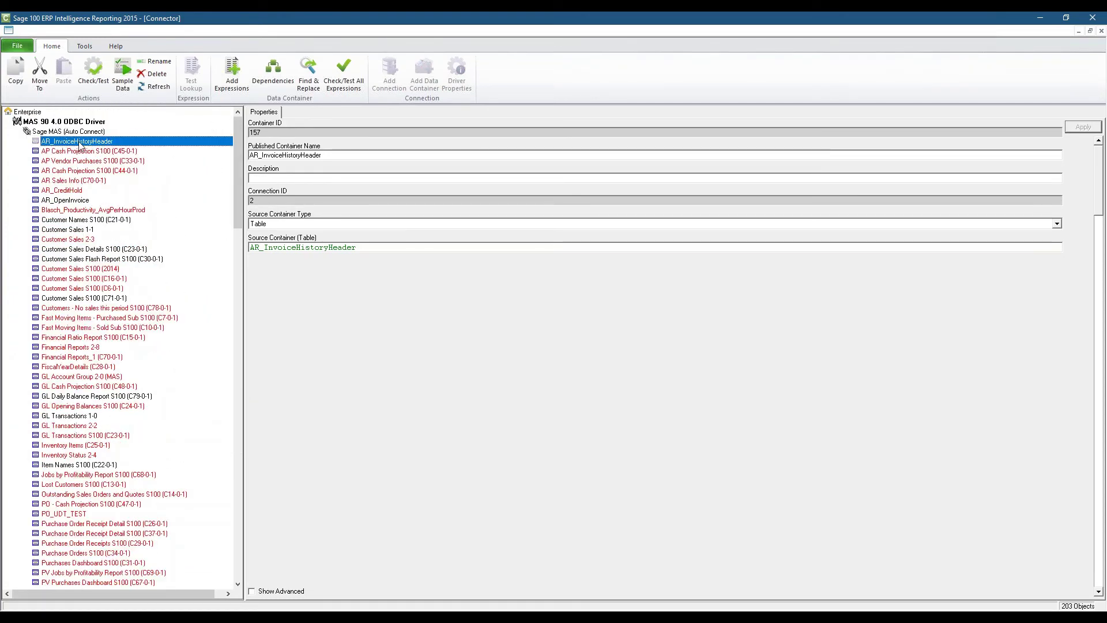
right_click(79, 145)
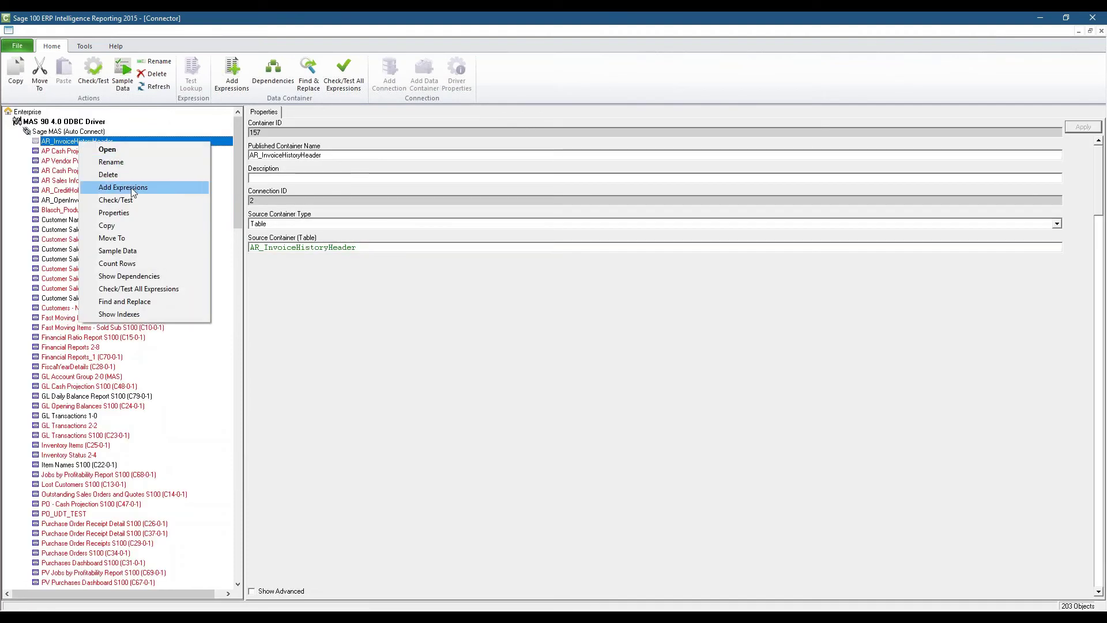
left_click(130, 187)
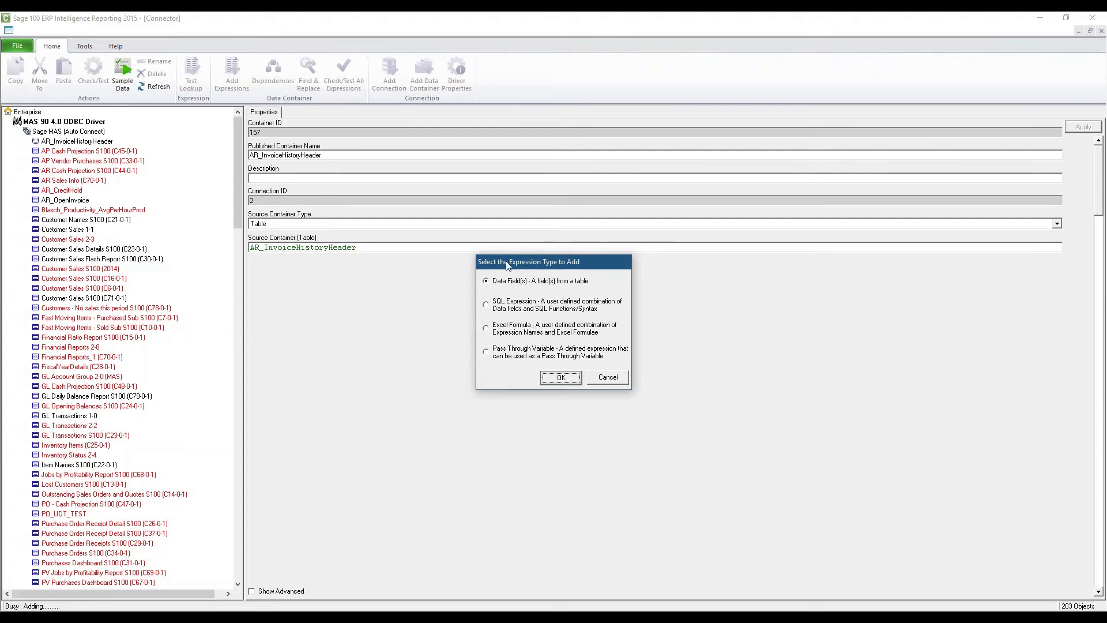
- Accept Data Field(s), then tick and publish InvoiceNo, InvoiceDate and the five sales amount fields
left_click(560, 377)
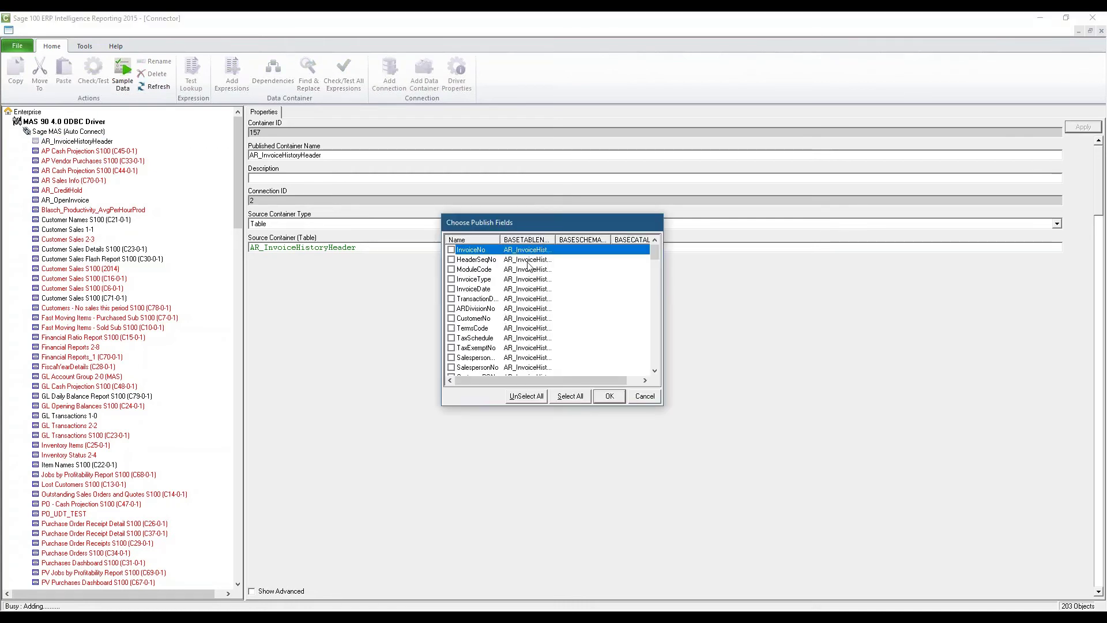
left_click(451, 249)
left_click_drag(654, 254, 649, 344)
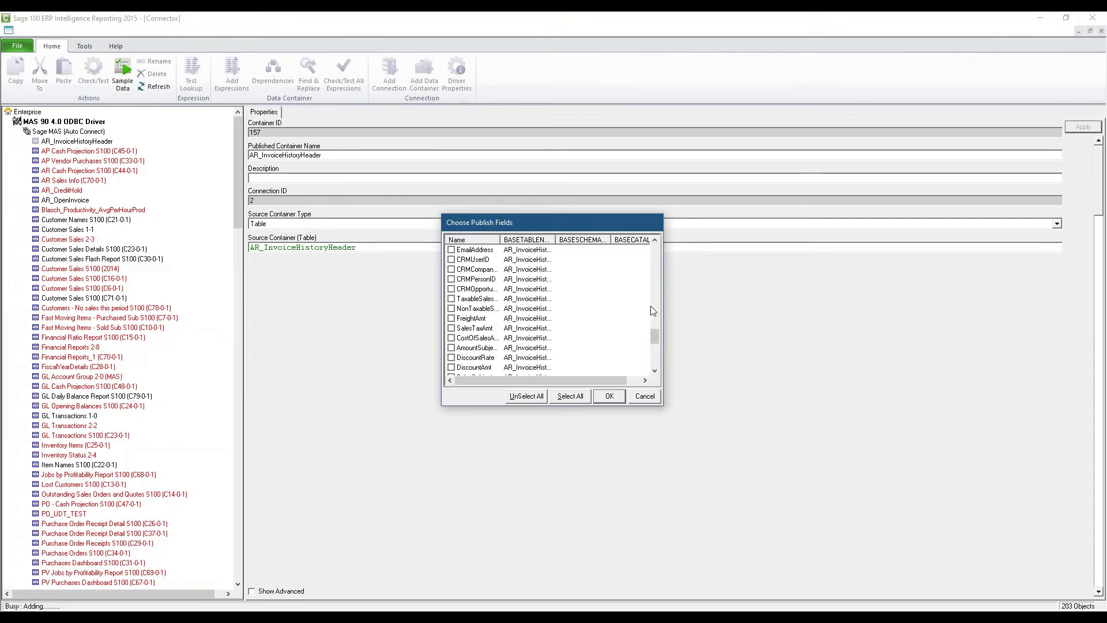
left_click_drag(663, 305, 826, 305)
left_click_drag(500, 239, 588, 240)
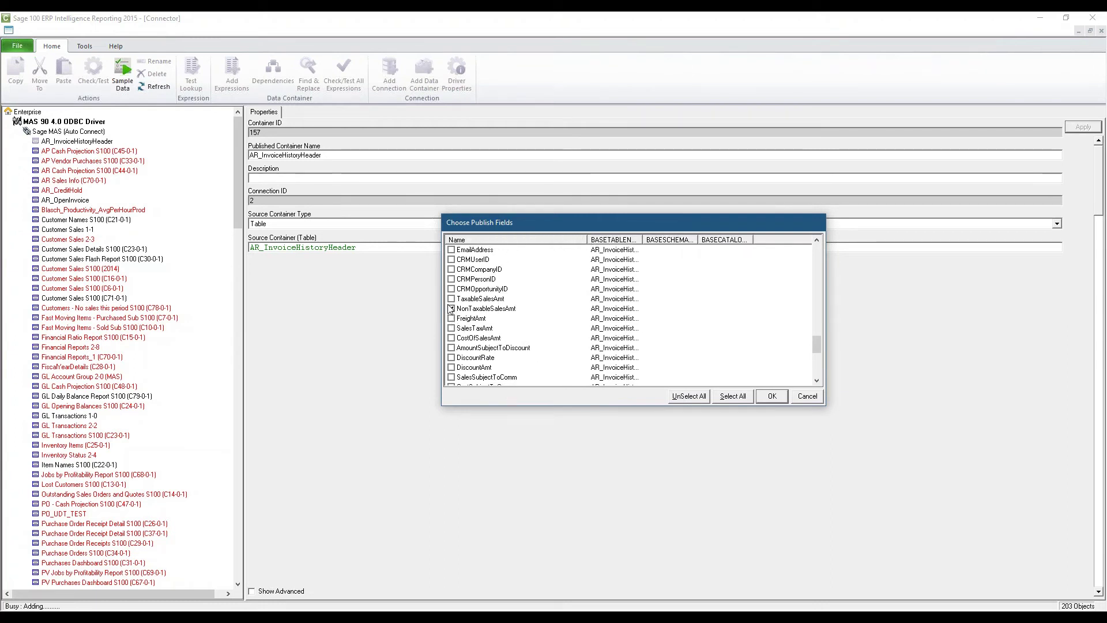
left_click(452, 318)
left_click(772, 396)
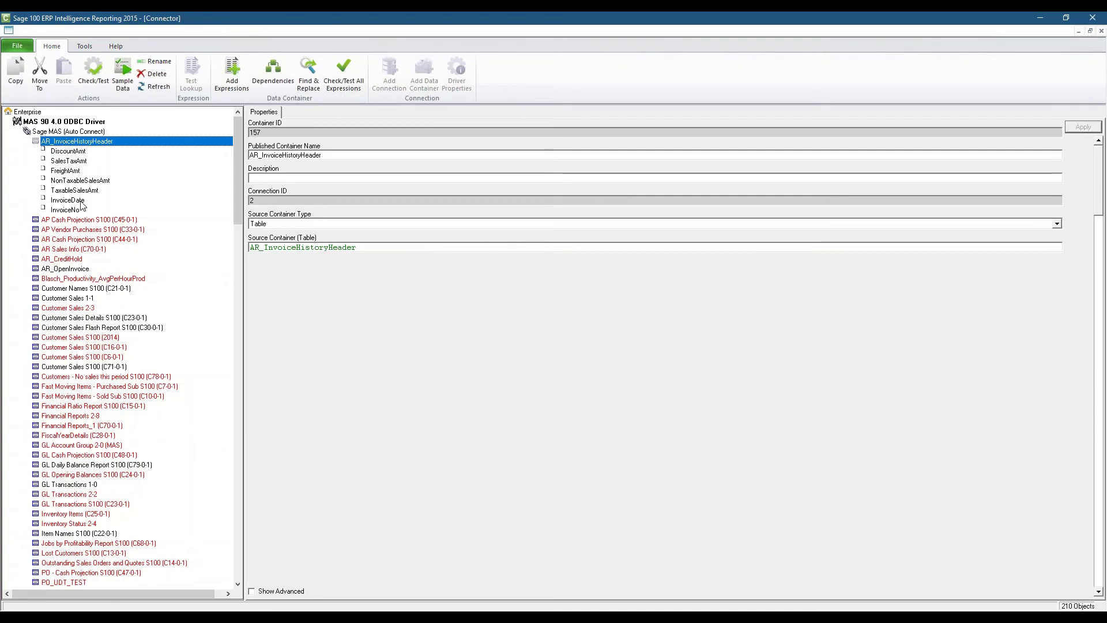
- Start a SQL Expression on AR_InvoiceHistoryHeader, cancel it, and bring up the Examples folder's actions
right_click(84, 142)
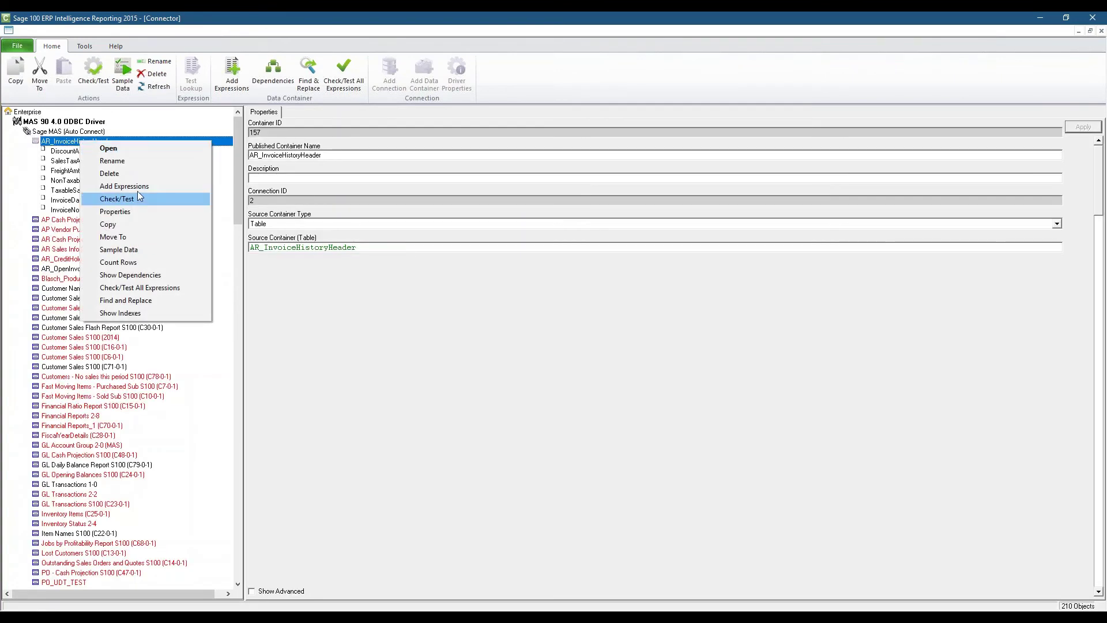
left_click(137, 186)
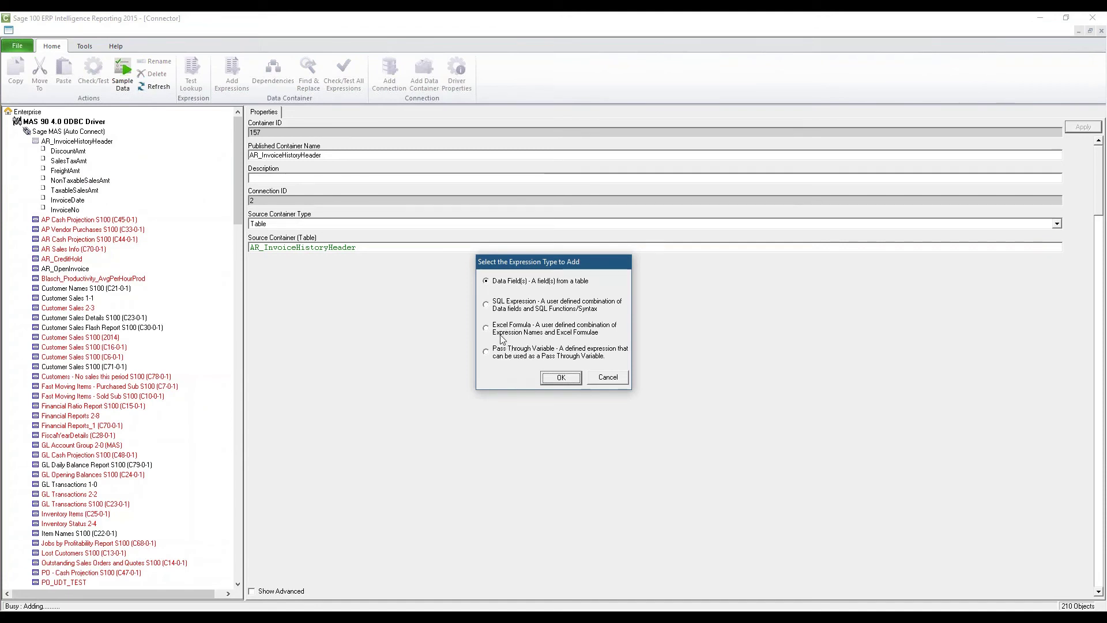
left_click(486, 307)
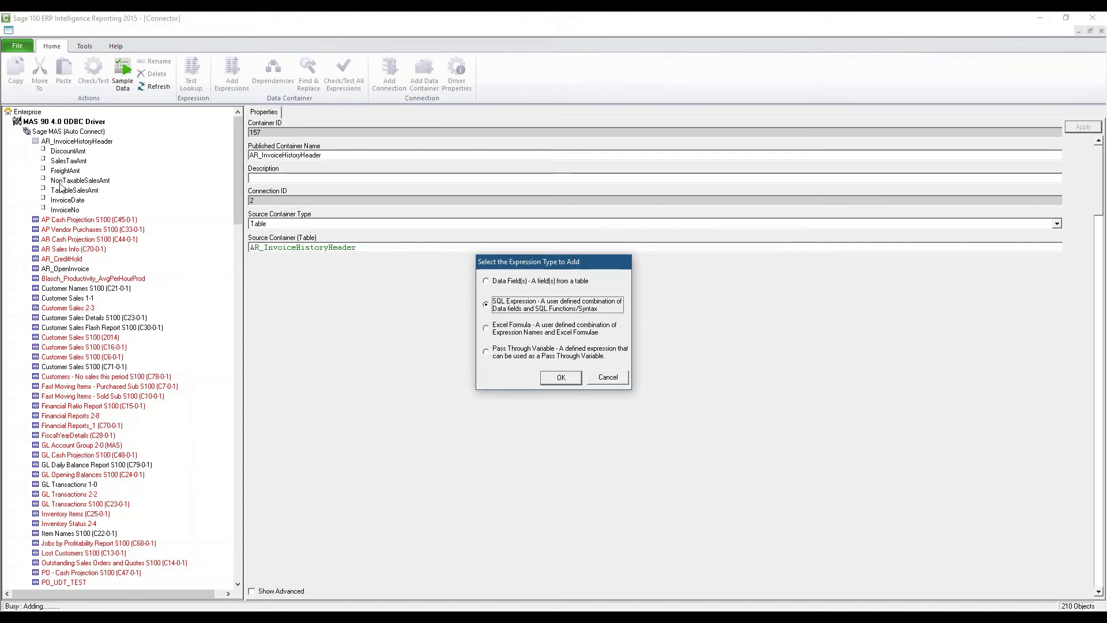
left_click(605, 378)
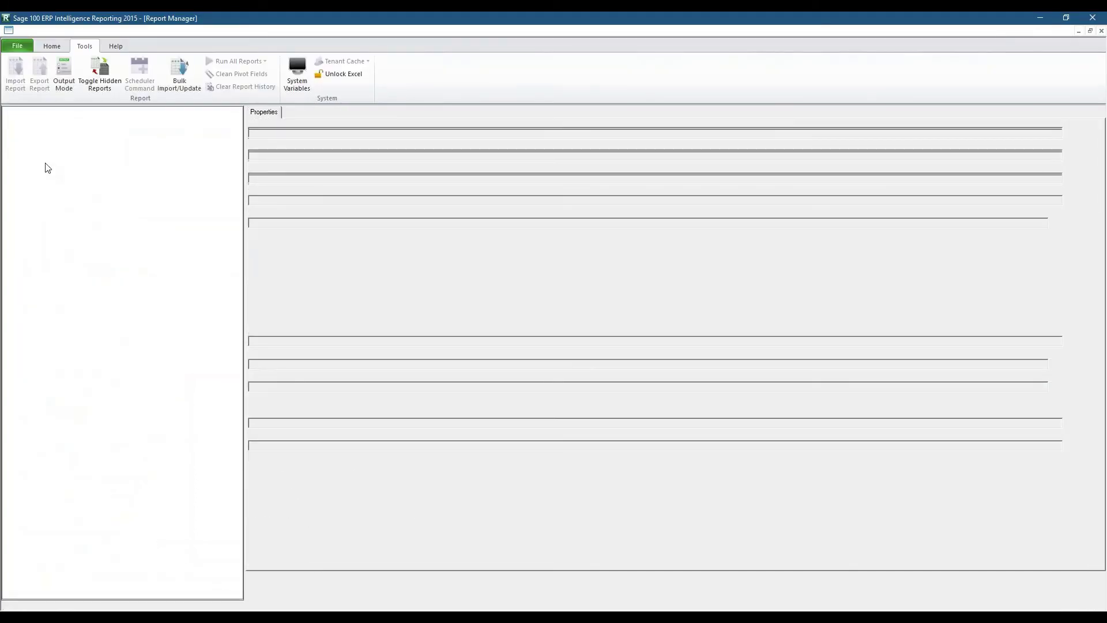
right_click(46, 163)
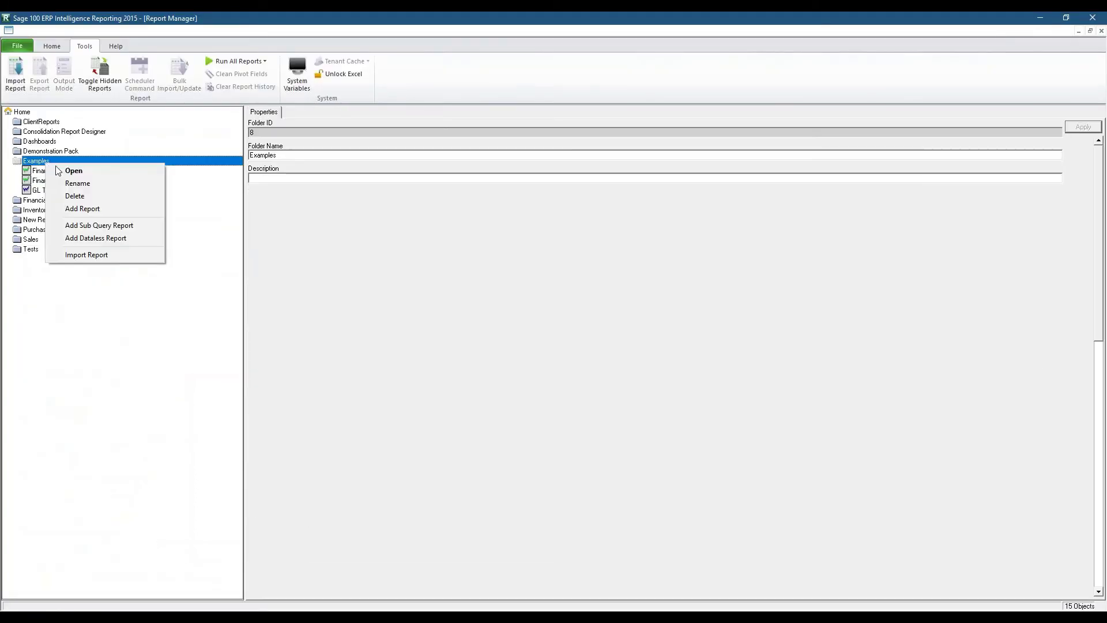
- Add a new standard report to the Examples folder, entering the name 'Test'
left_click(87, 209)
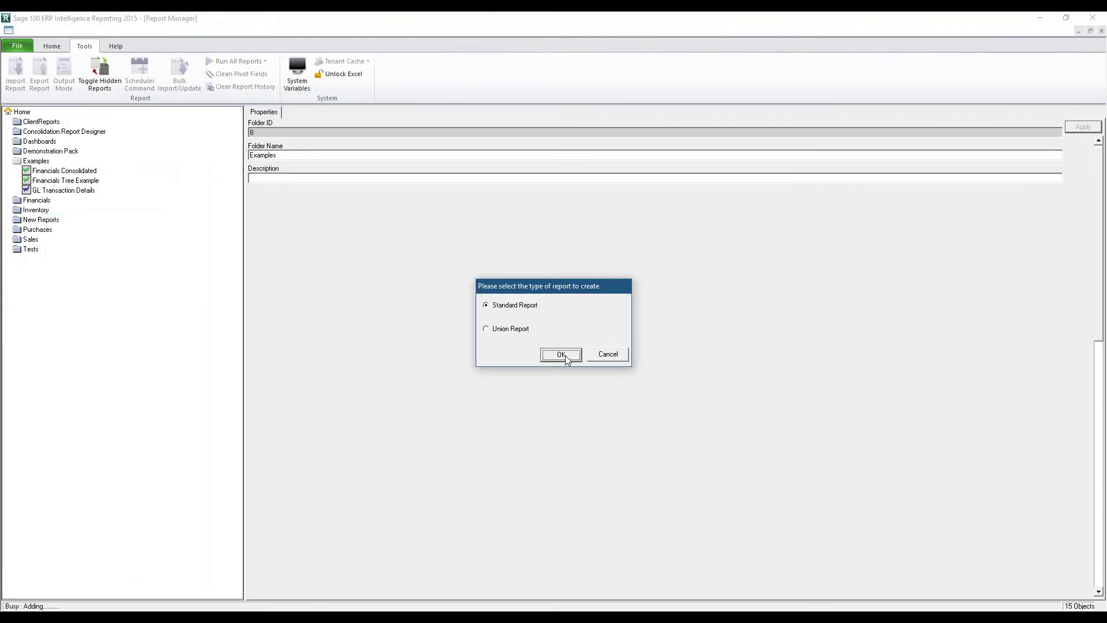
left_click(563, 354)
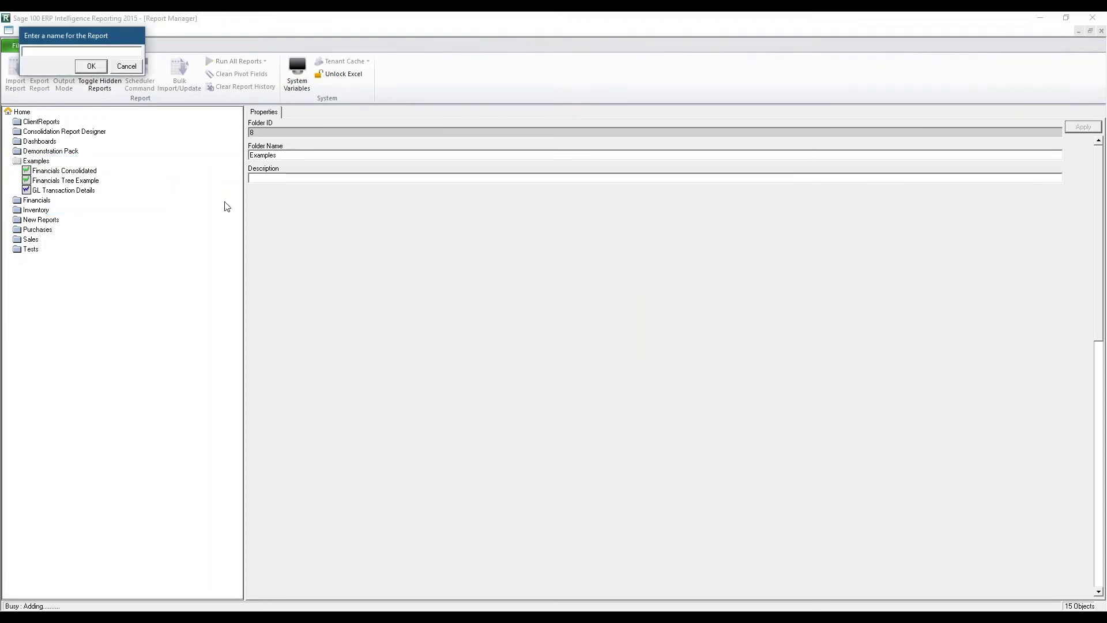
type("Test")
left_click(91, 65)
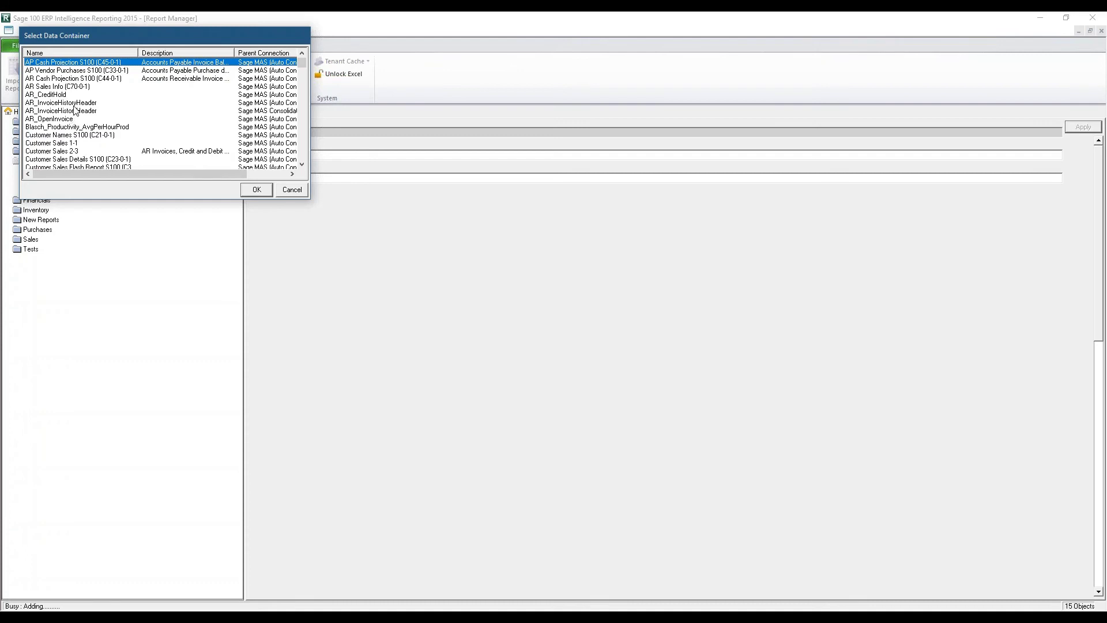
- Base the report on AR_InvoiceHistoryHeader with FreightAmt, NonTaxableSalesAmt and TaxableSalesAmt columns
left_click(74, 104)
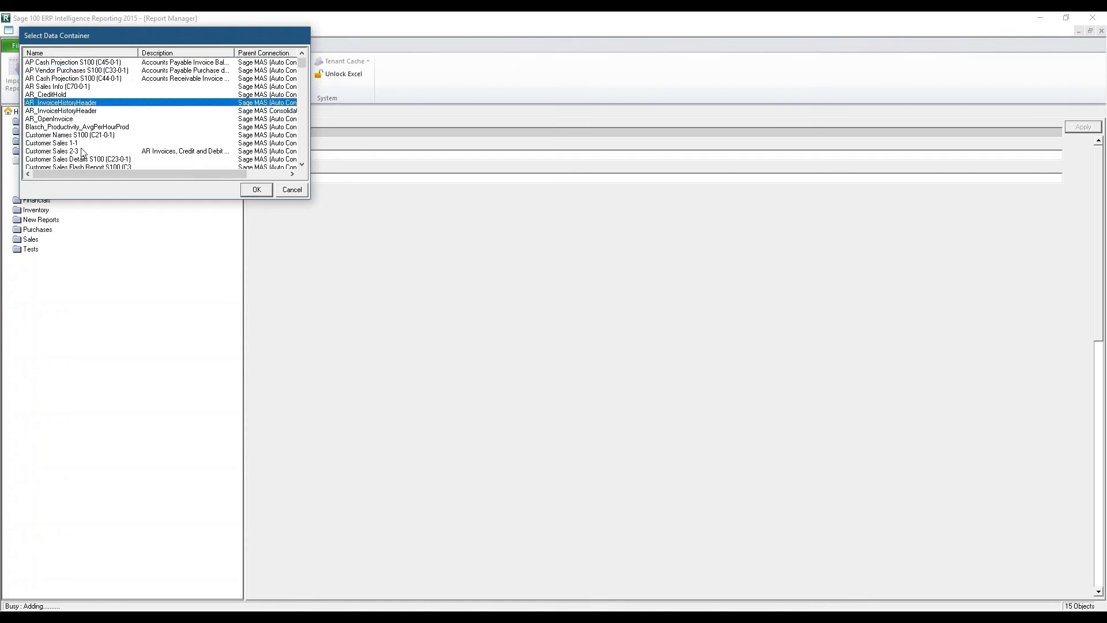
left_click(256, 190)
left_click(42, 75)
left_click(42, 101)
left_click(41, 118)
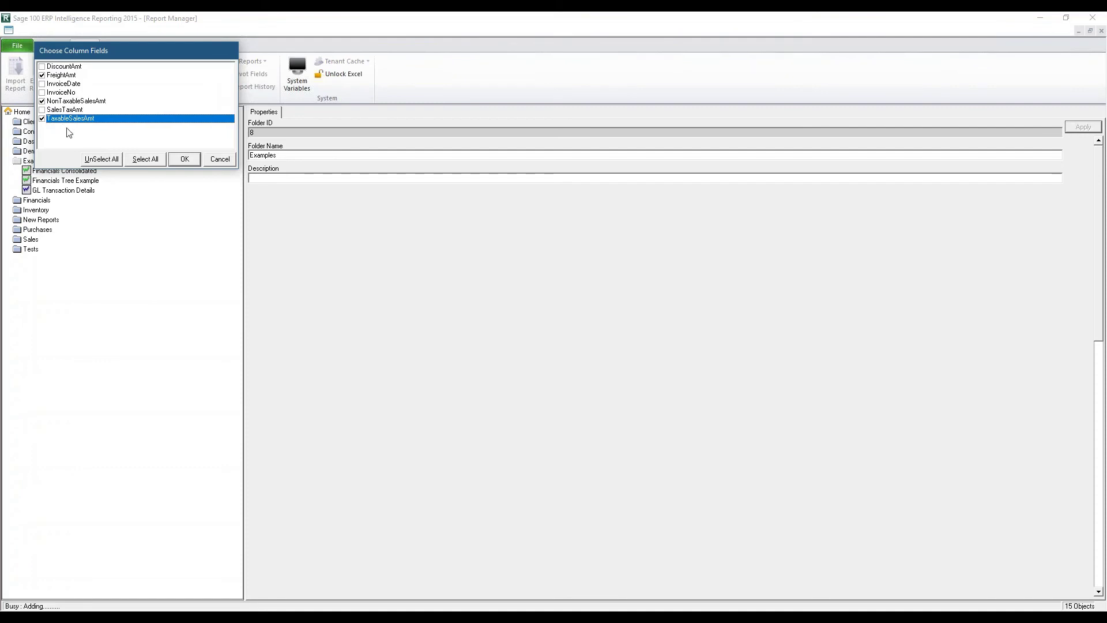
left_click(185, 160)
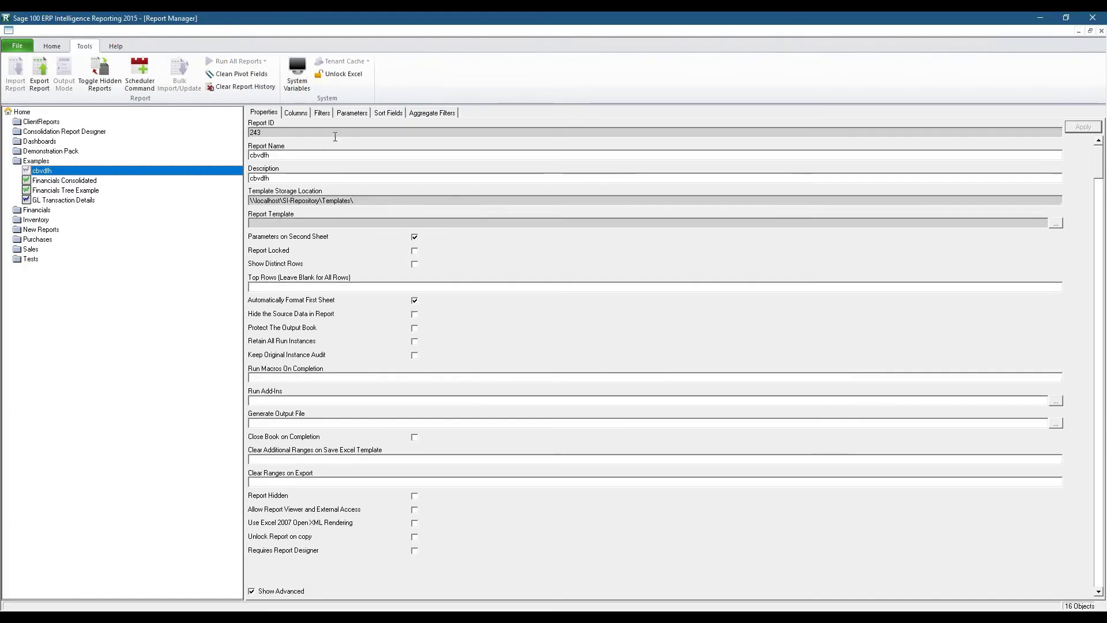
- Look through the report's Columns, Filters and Parameters tabs
left_click(294, 112)
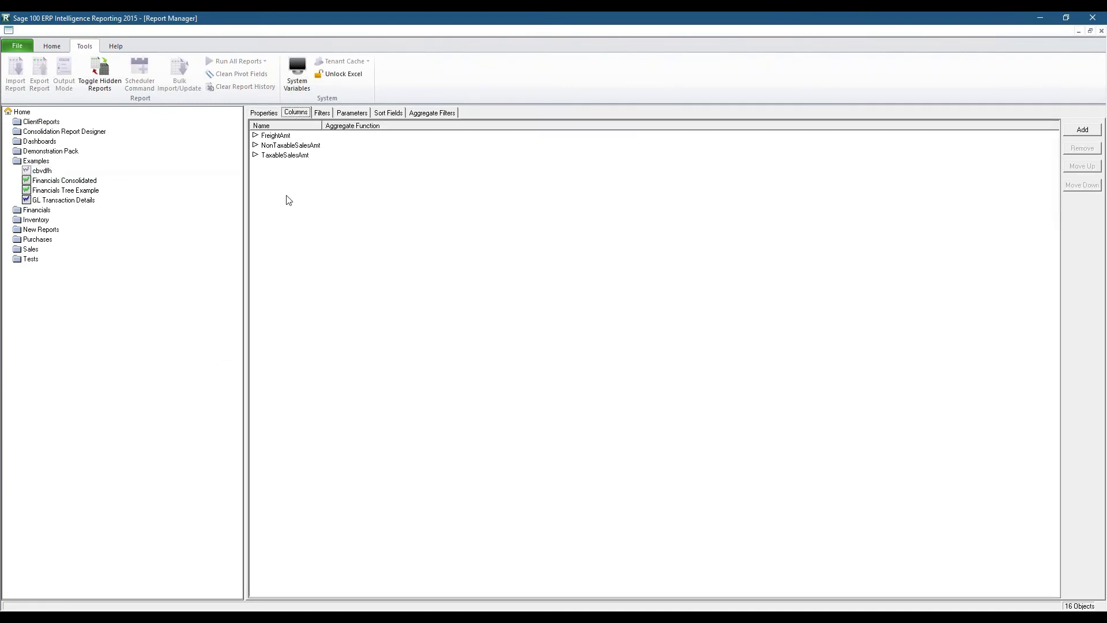
left_click(322, 114)
left_click(352, 114)
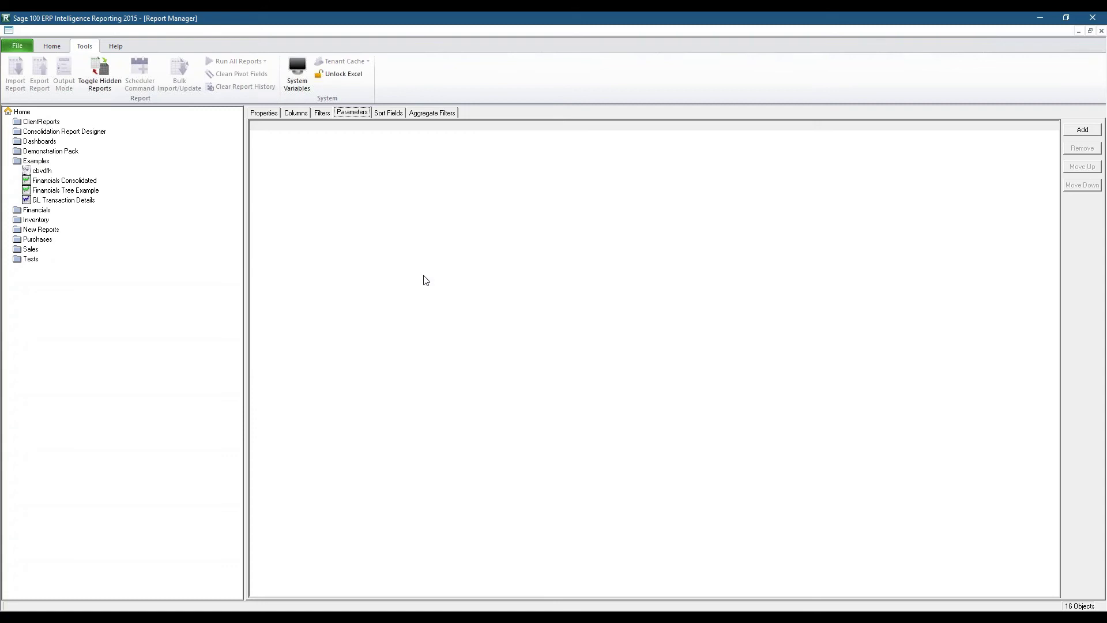
left_click(296, 113)
- Add InvoiceDate as a report column and begin a new parameter
left_click(1086, 131)
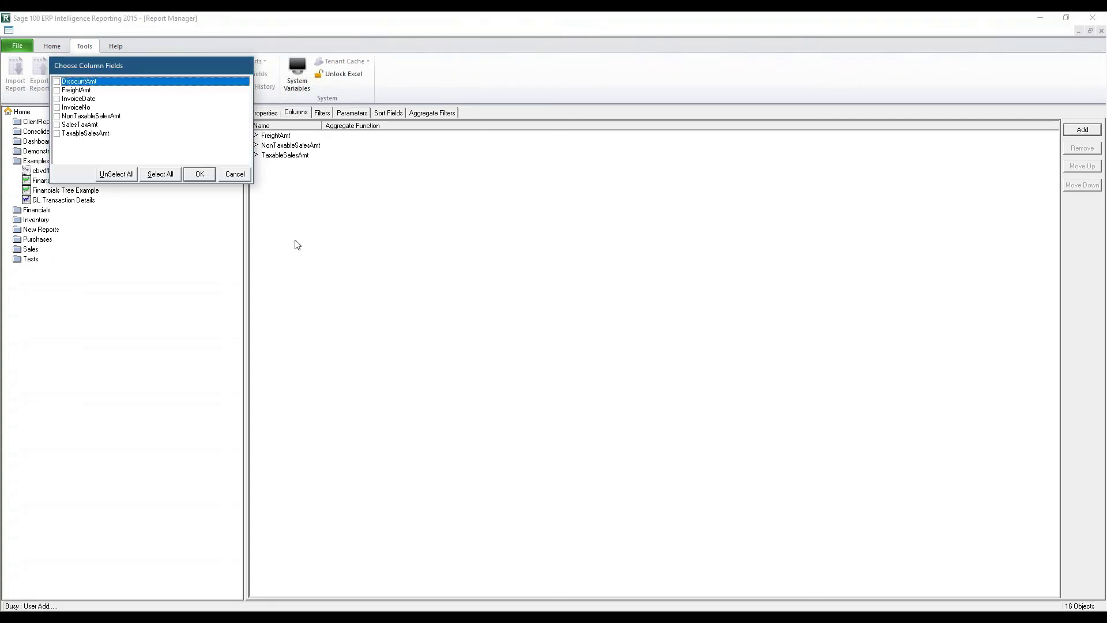
left_click(58, 100)
left_click(199, 174)
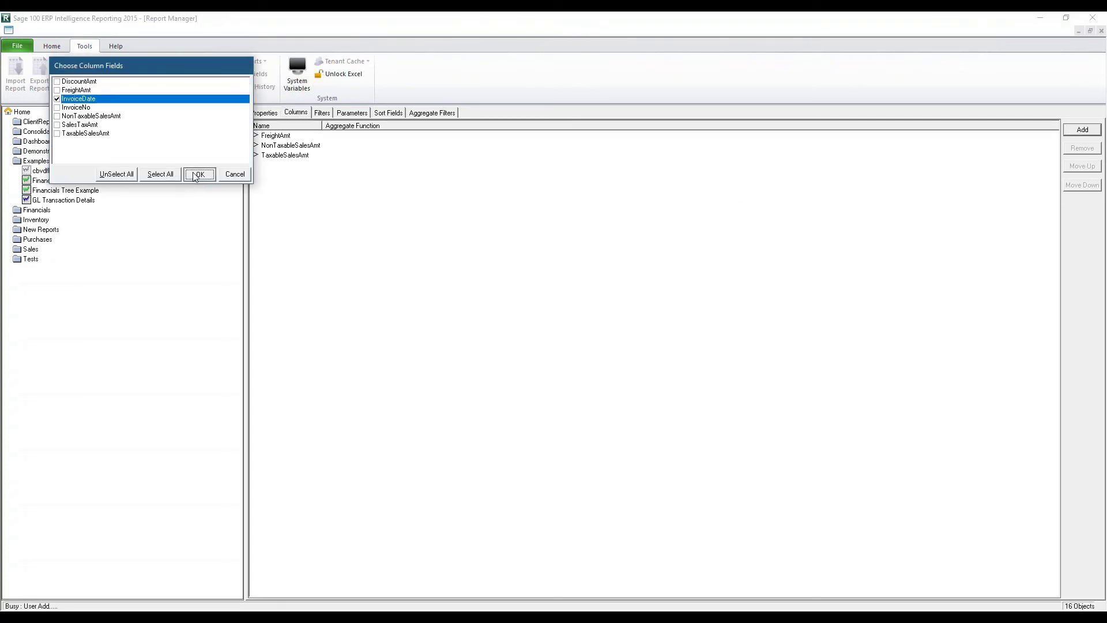
left_click(347, 113)
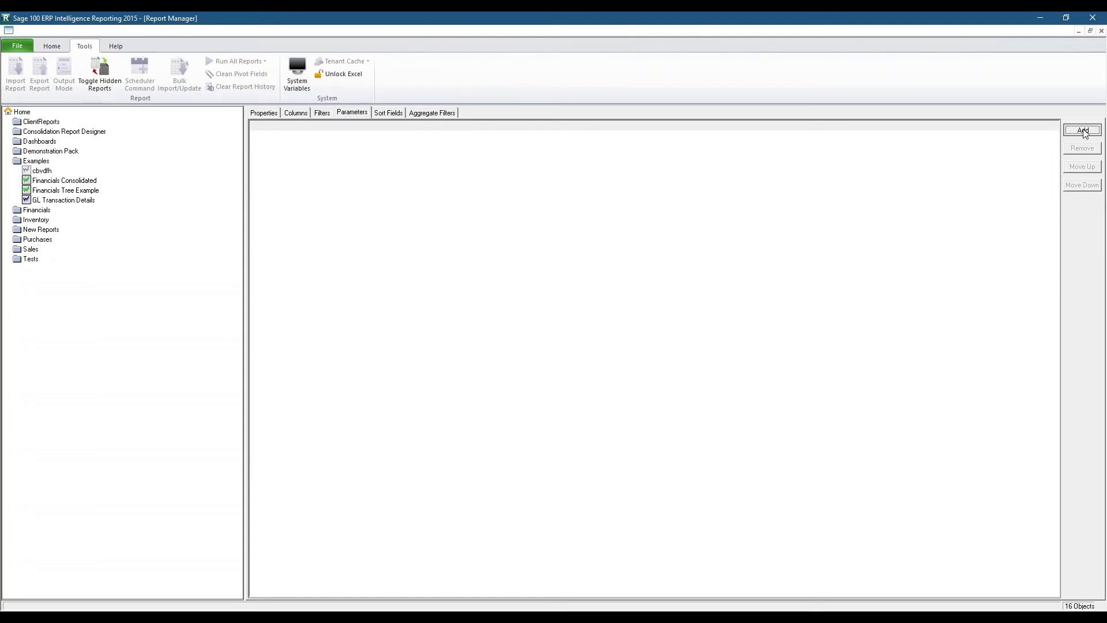
left_click(1082, 130)
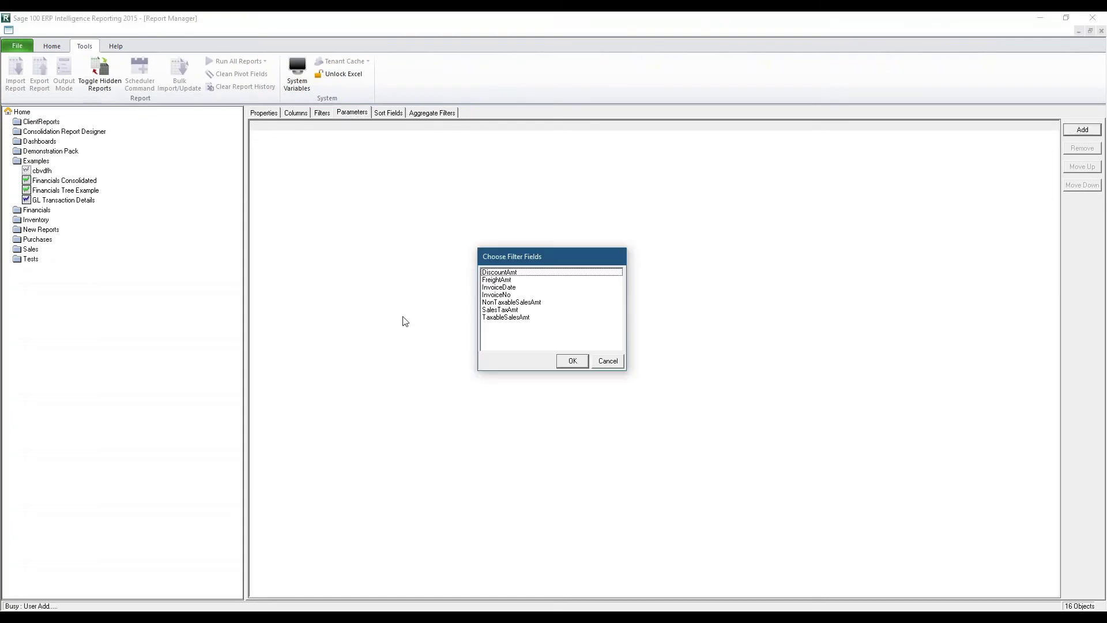
left_click(499, 287)
left_click(573, 362)
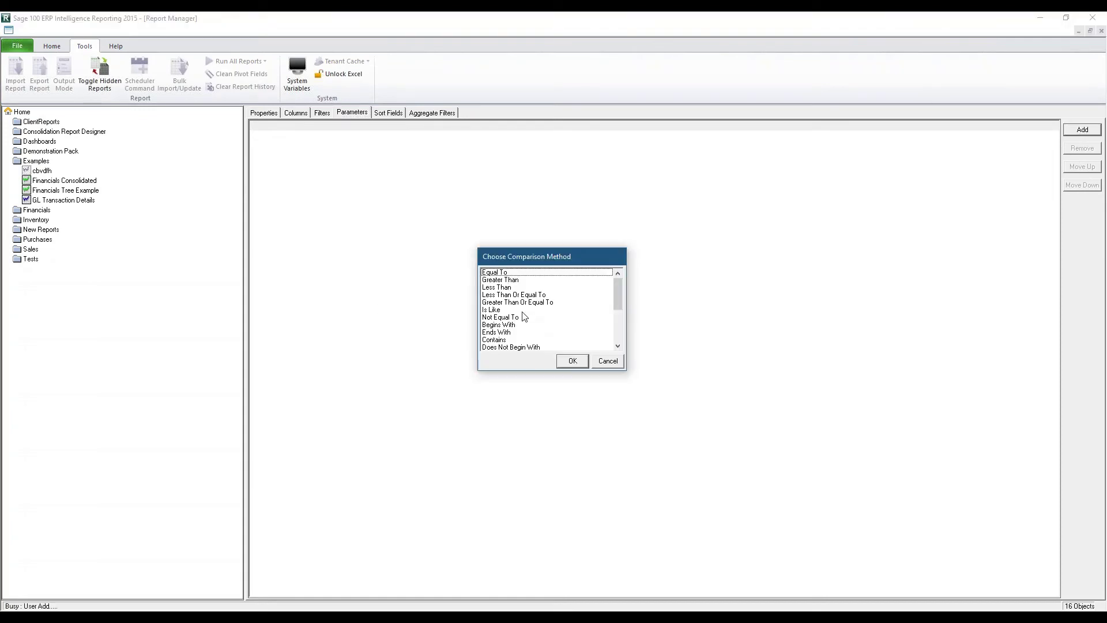
left_click(512, 304)
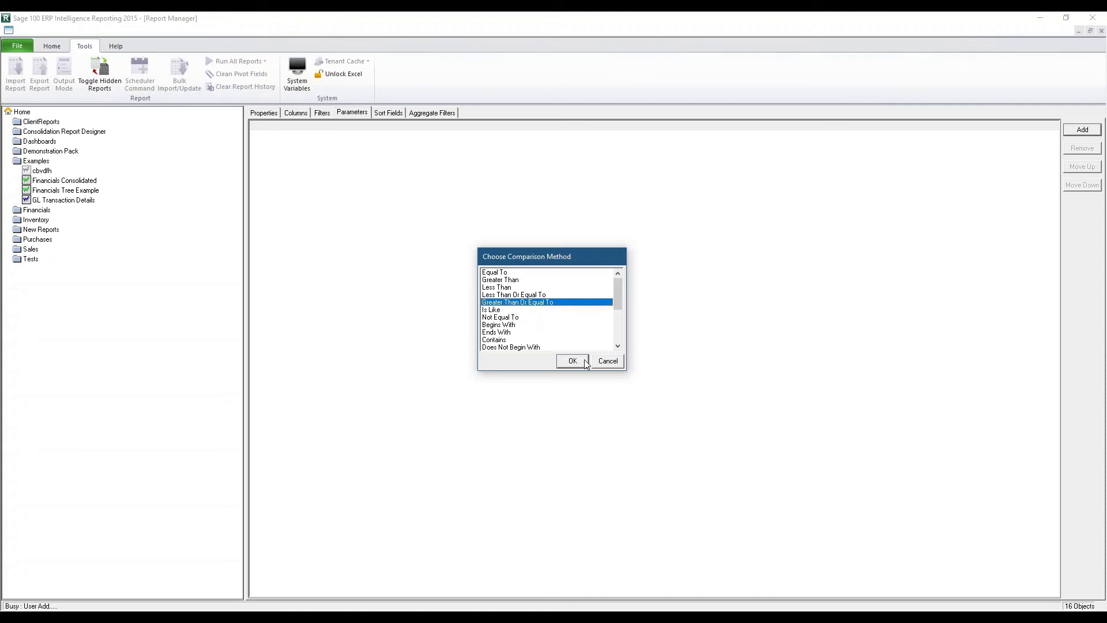
left_click(572, 360)
left_click(584, 311)
left_click(584, 310)
left_click(613, 310)
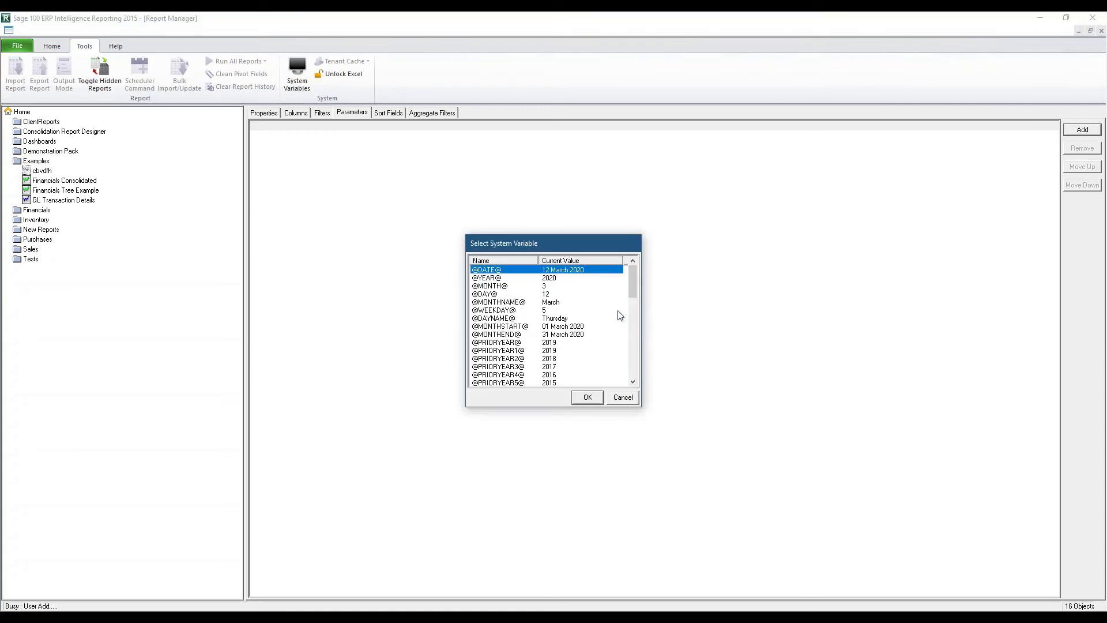
left_click(509, 326)
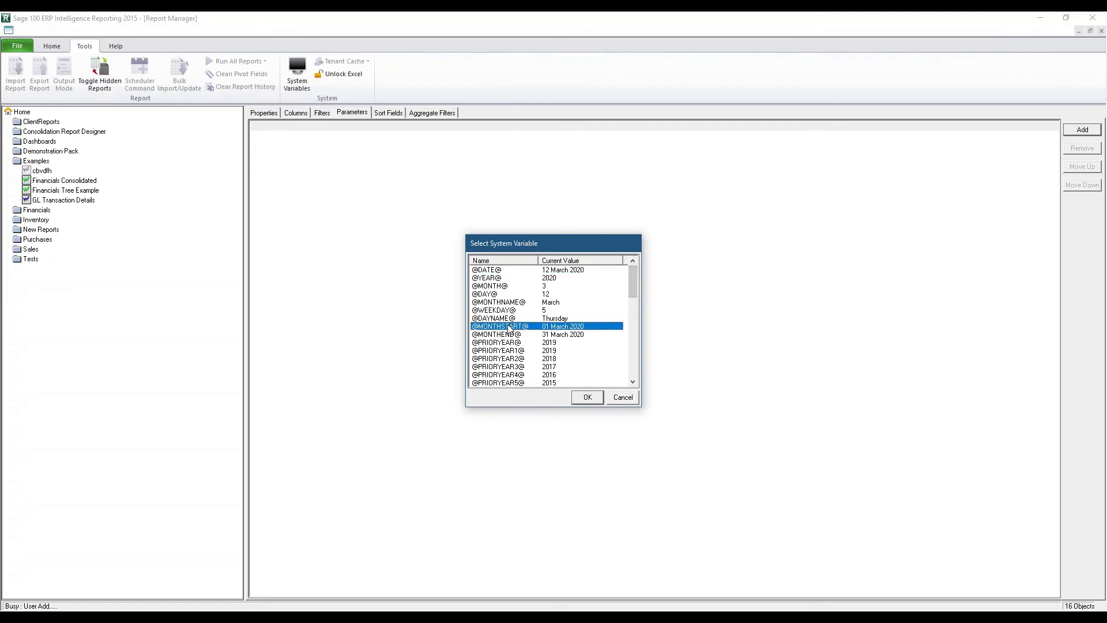
left_click(599, 398)
left_click(568, 326)
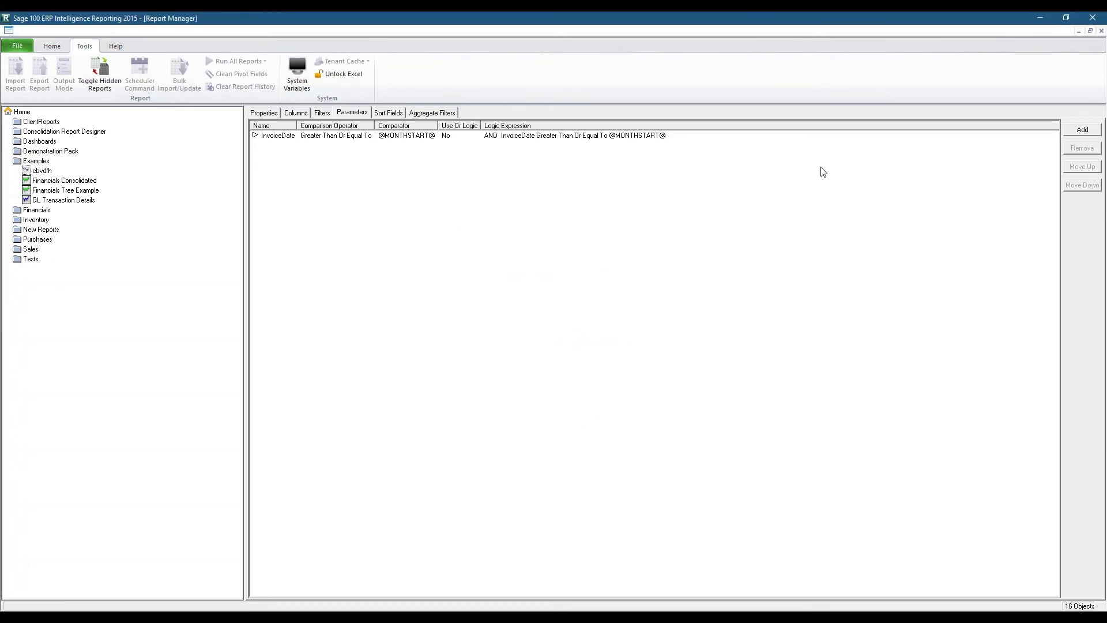
left_click(1075, 131)
double_click(507, 288)
double_click(515, 296)
left_click(615, 311)
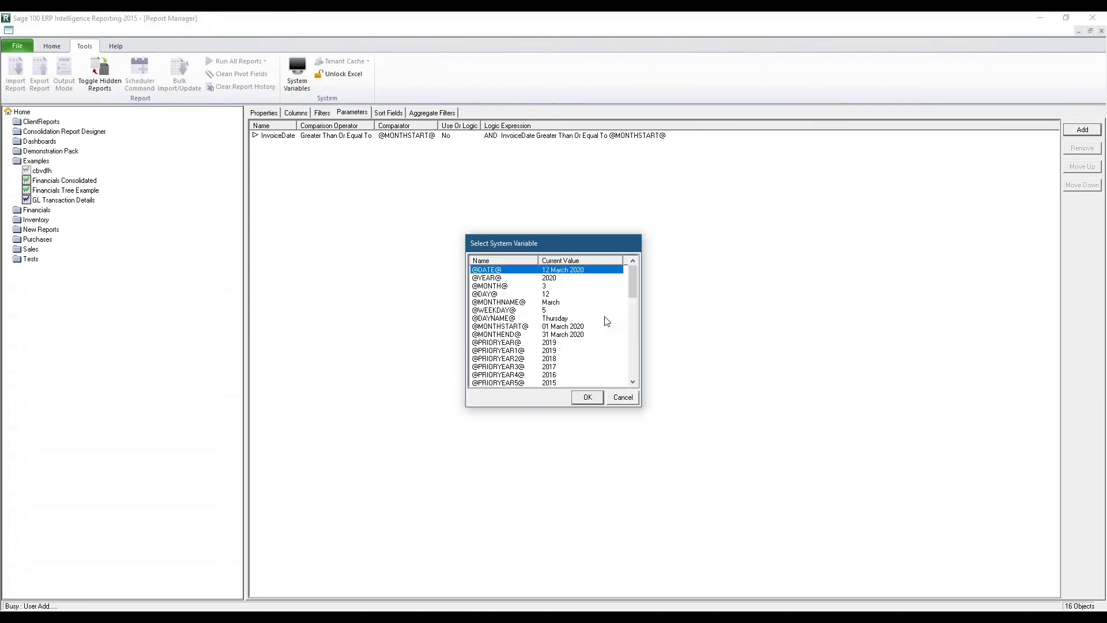
left_click(515, 336)
double_click(515, 337)
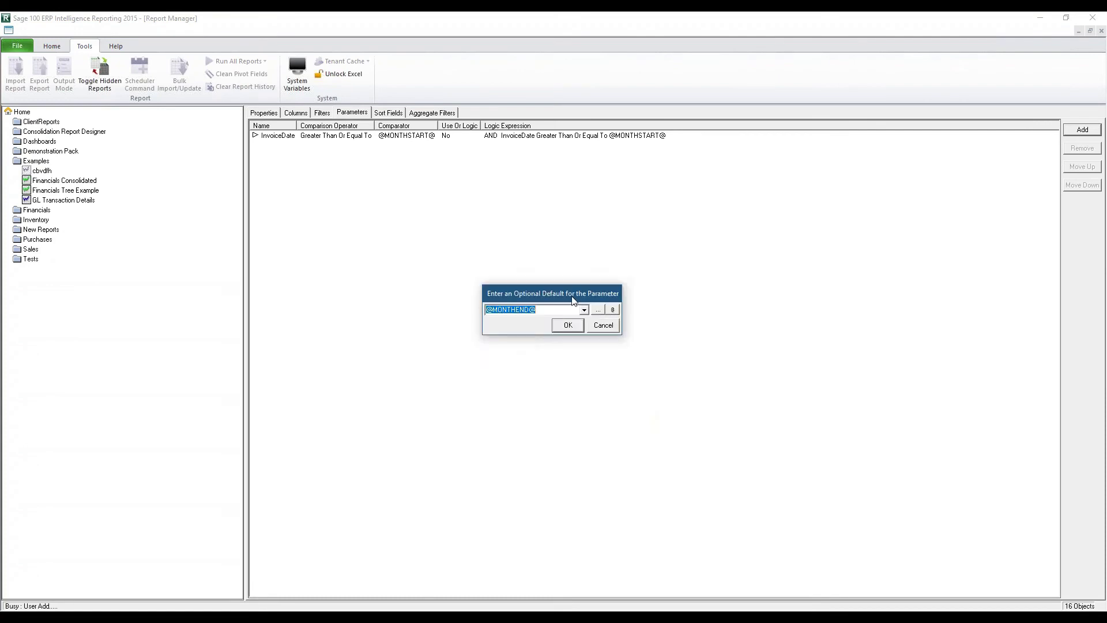
left_click(567, 324)
left_click(263, 113)
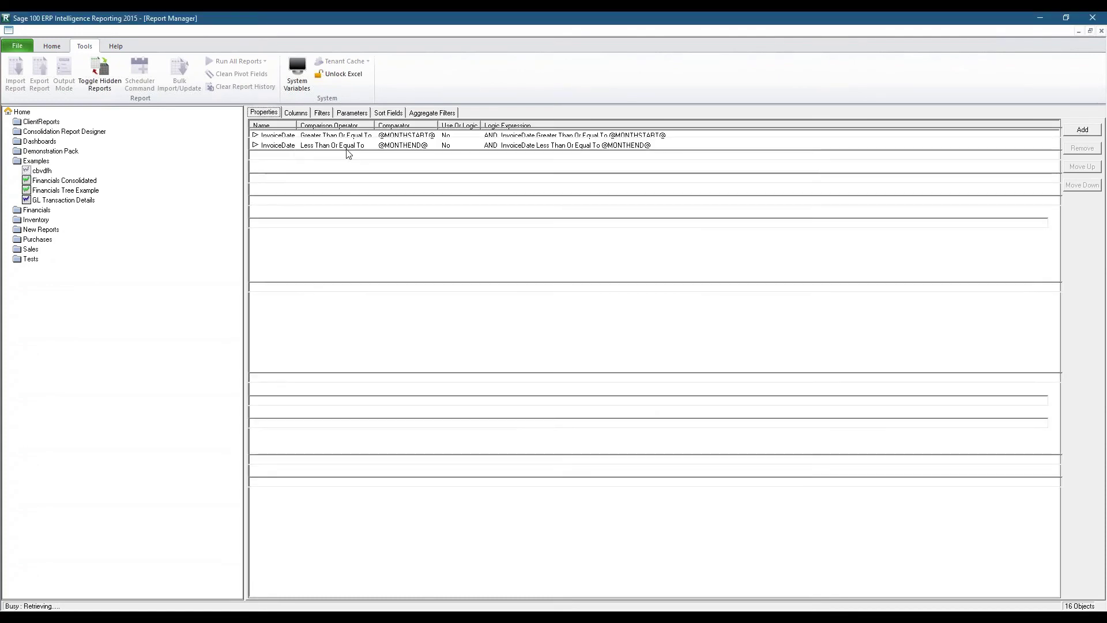
left_click(81, 173)
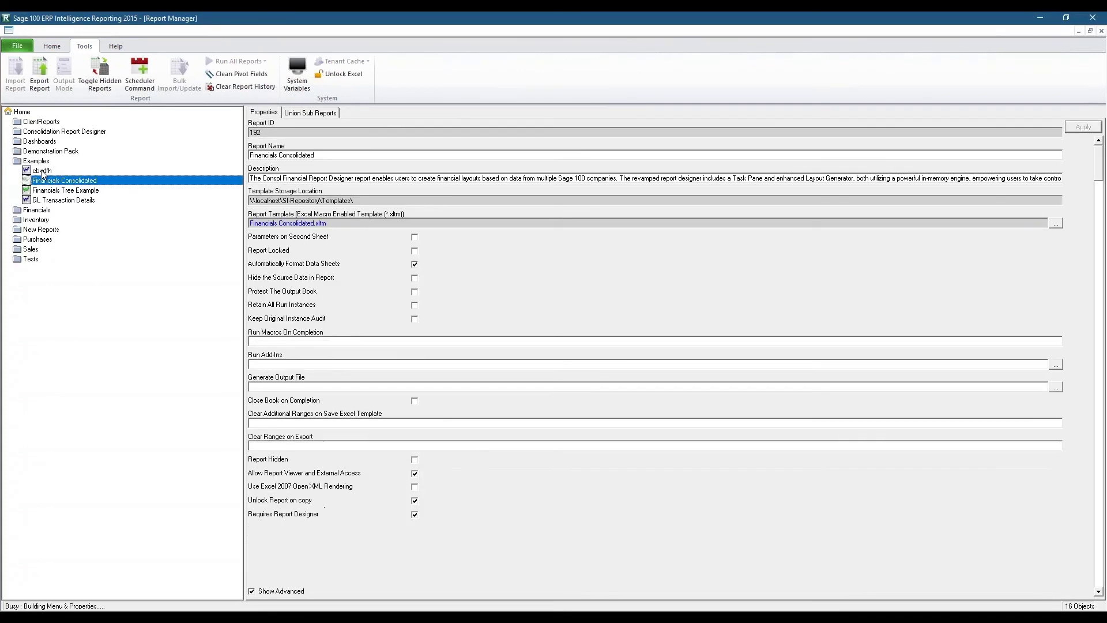
- Run cbvdfh, check its InvoiceDate prompts of 01 March 2020 to 31 March 2020, then dismiss them
left_click(52, 46)
left_click(180, 71)
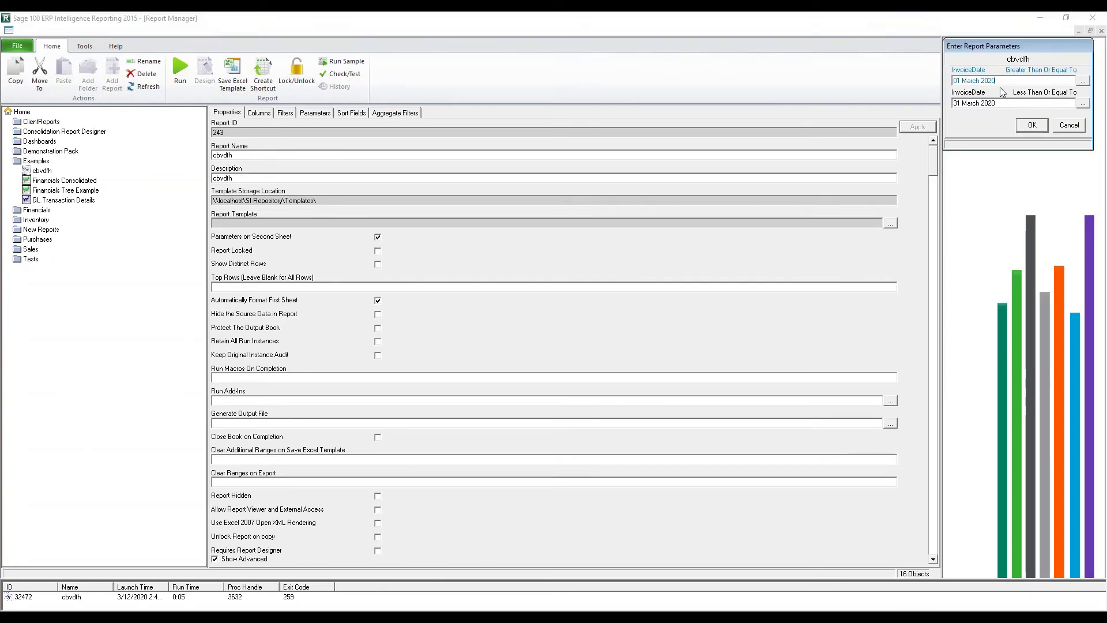
left_click(954, 80)
left_click(949, 104)
left_click_drag(949, 104, 996, 104)
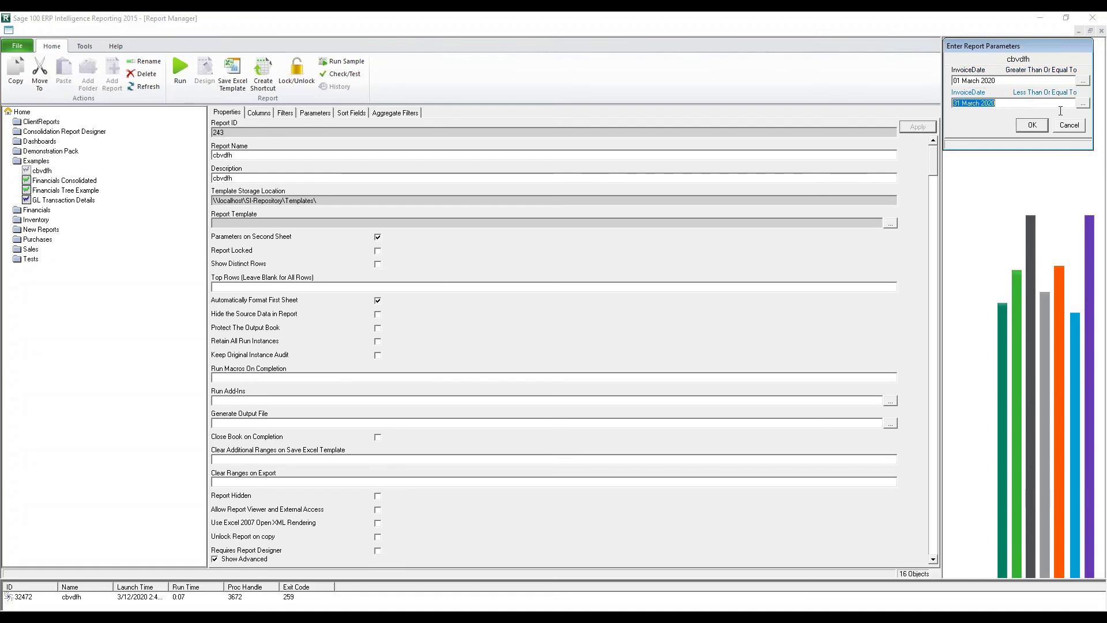
key("shift+Tab")
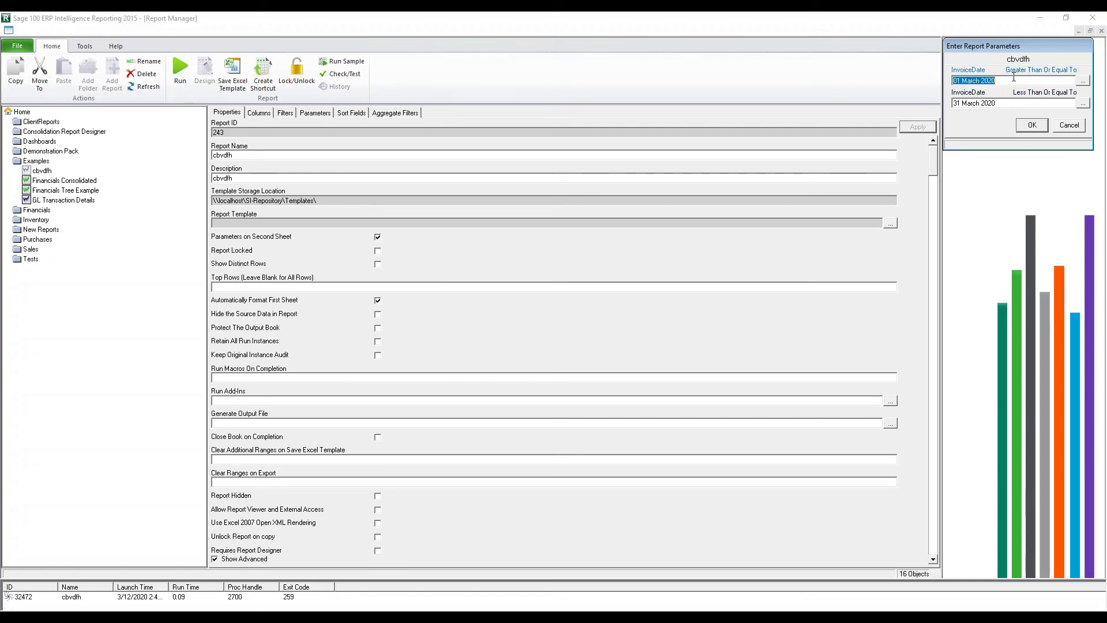
left_click(1068, 128)
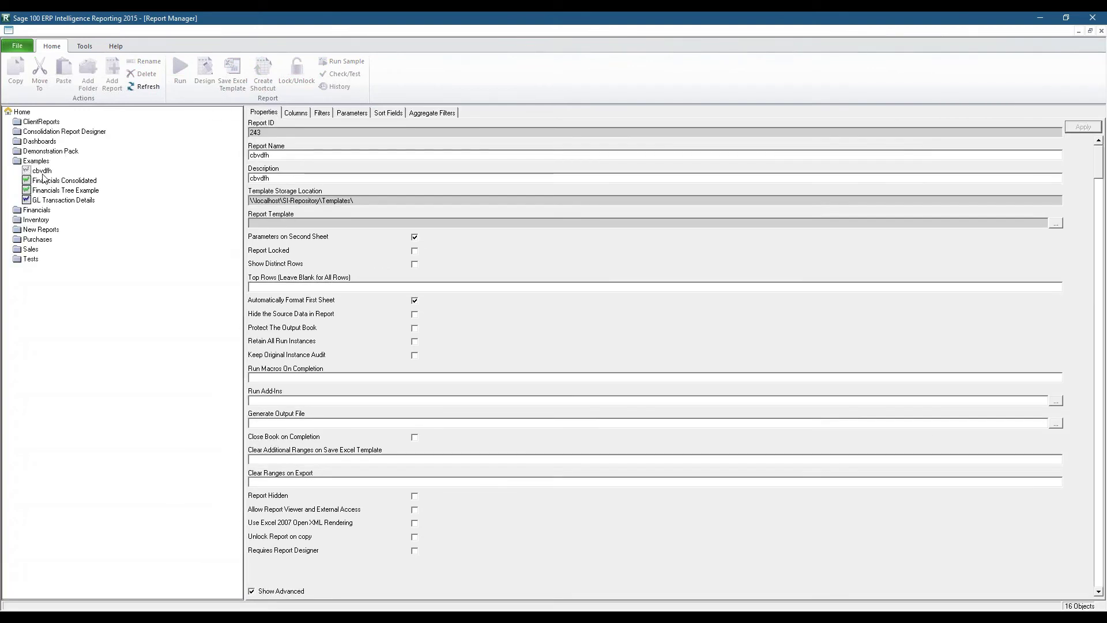
left_click(297, 115)
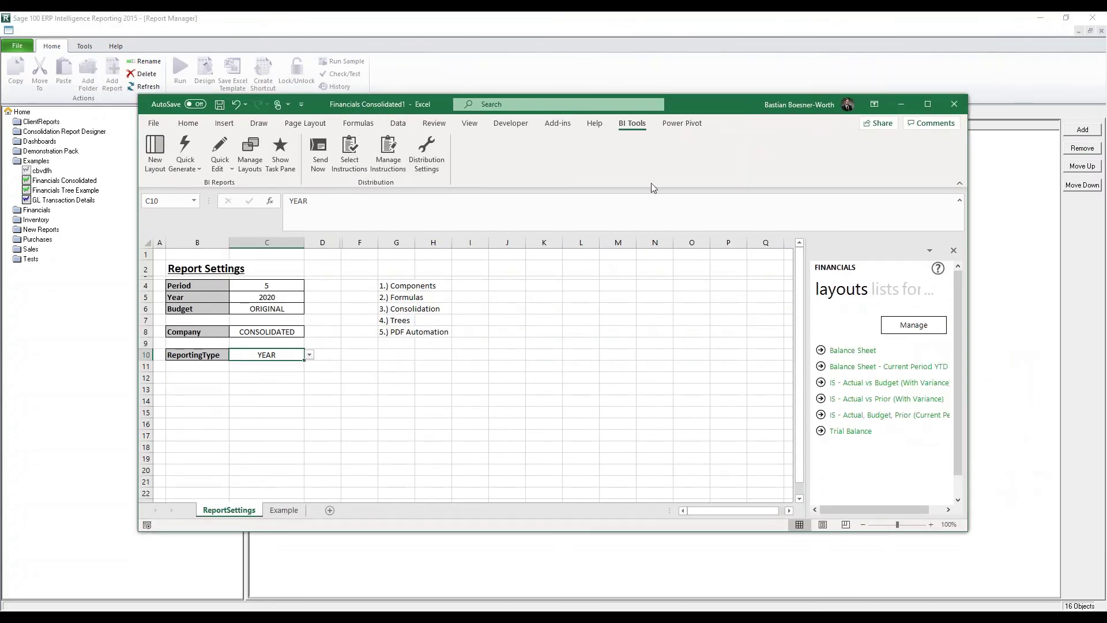
- From the Example sheet, insert four blank worksheets, Sheet1 to Sheet4
left_click(284, 510)
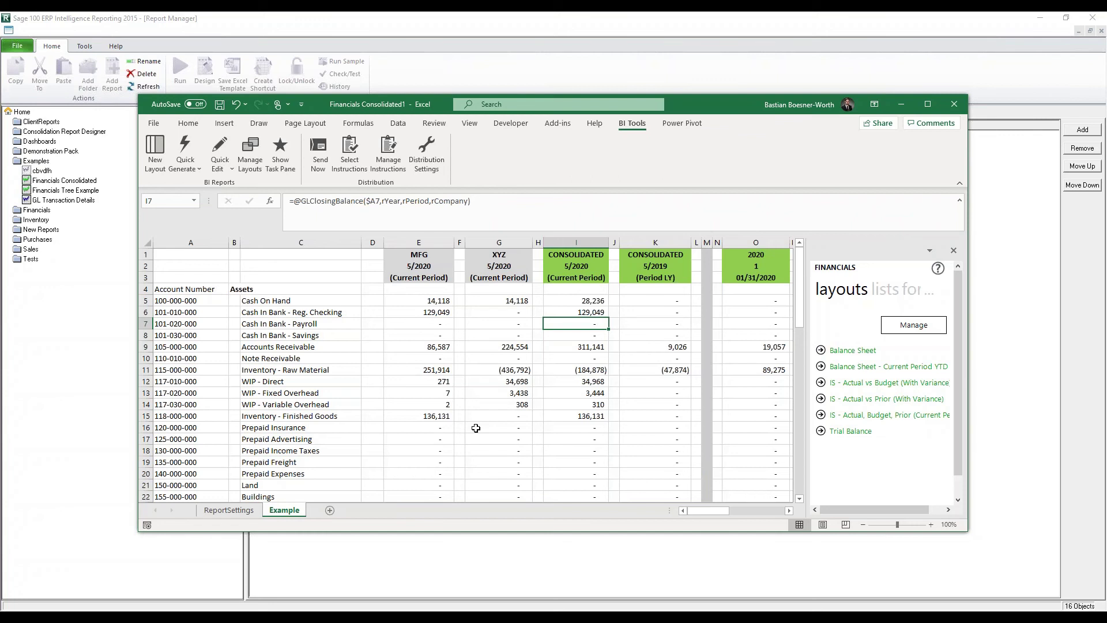
left_click(330, 510)
left_click(390, 510)
left_click(442, 510)
left_click(477, 510)
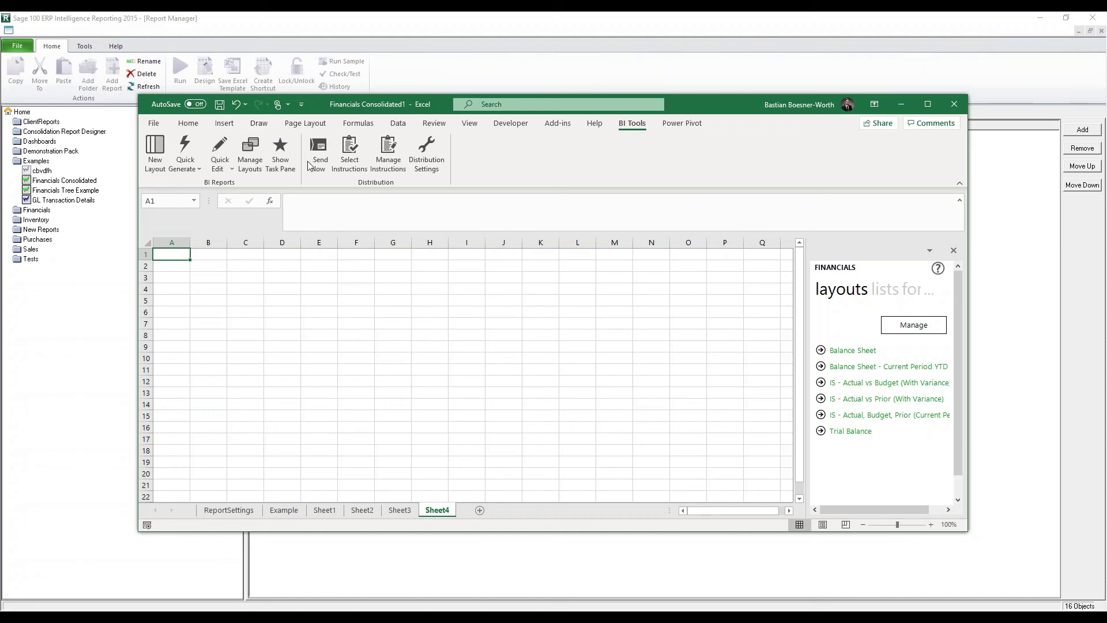
- Switch workbook Calculation Options to Manual, then confirm the setting from the Example sheet
left_click(188, 122)
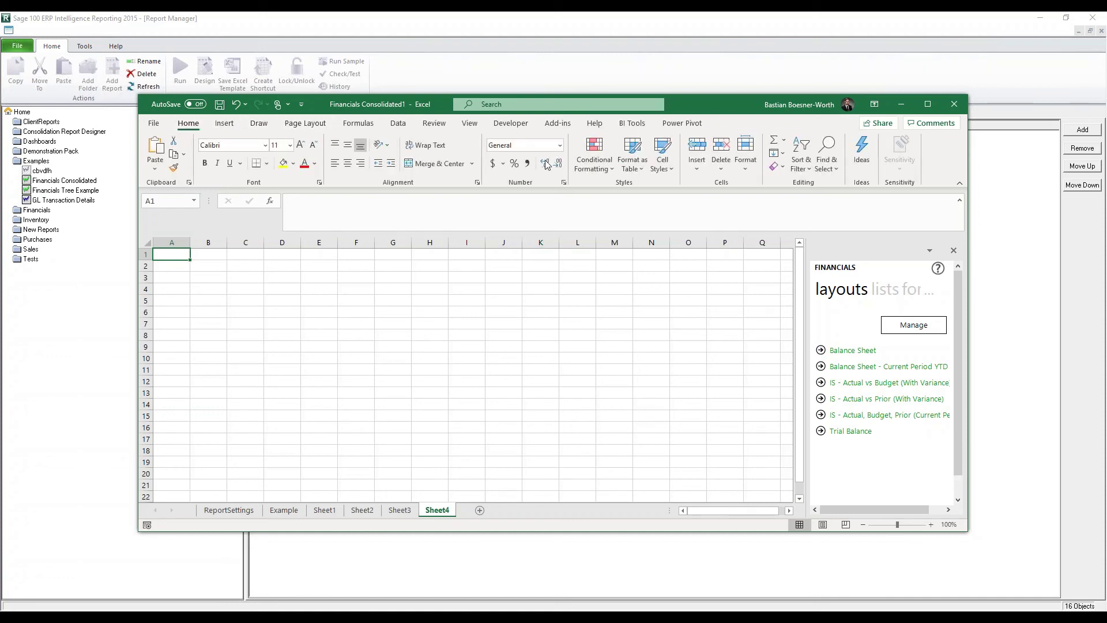
left_click(363, 123)
left_click(784, 167)
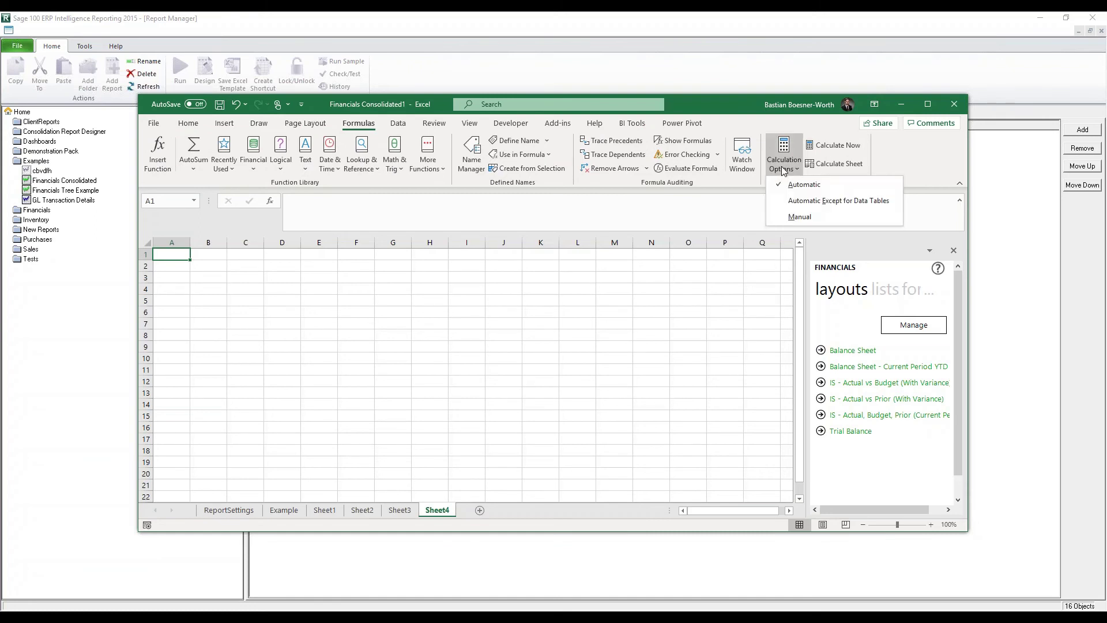
left_click(802, 218)
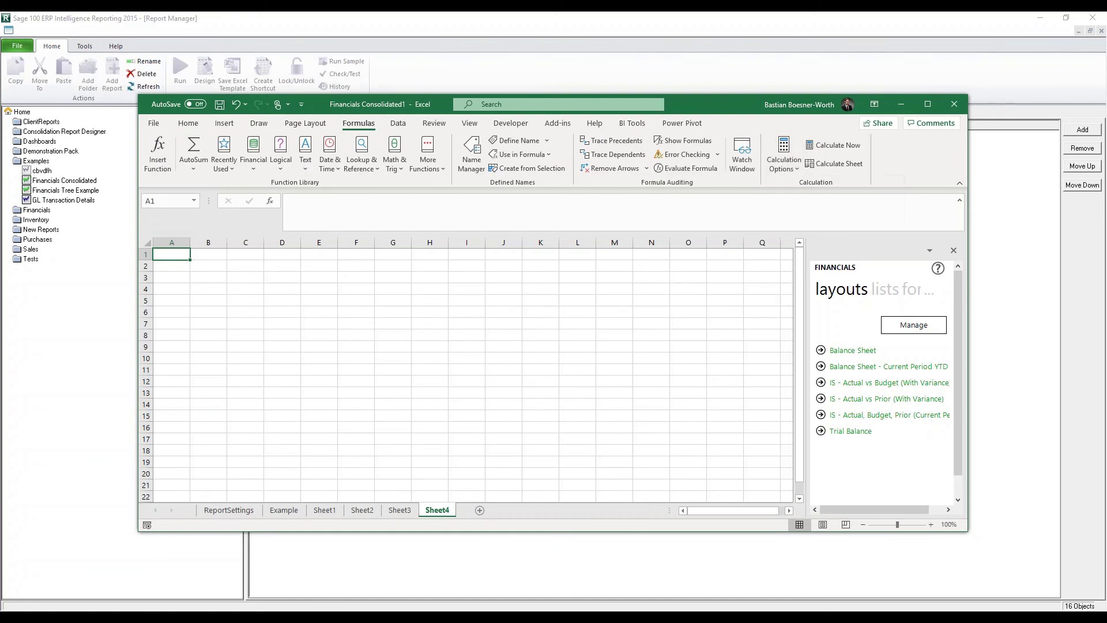
left_click(783, 162)
left_click(793, 220)
left_click(284, 510)
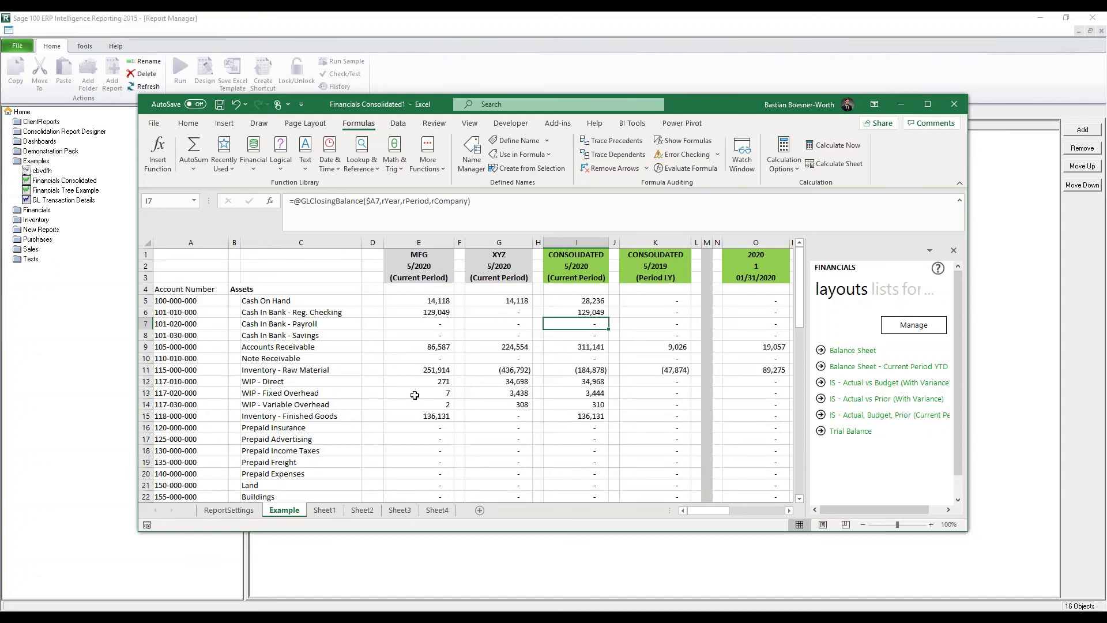
left_click(785, 164)
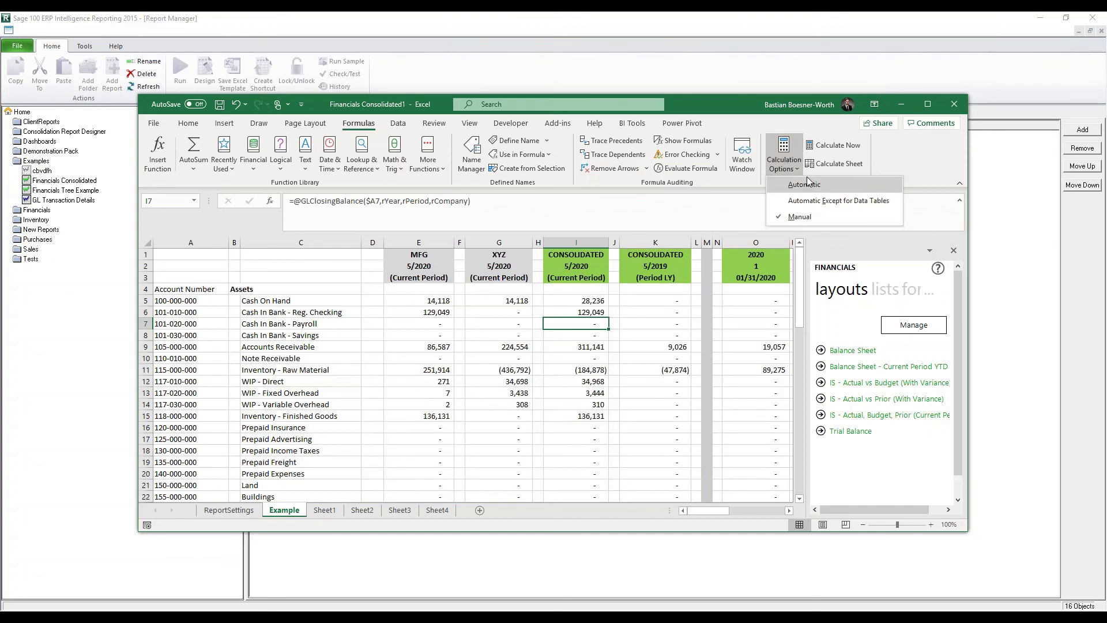
left_click(783, 171)
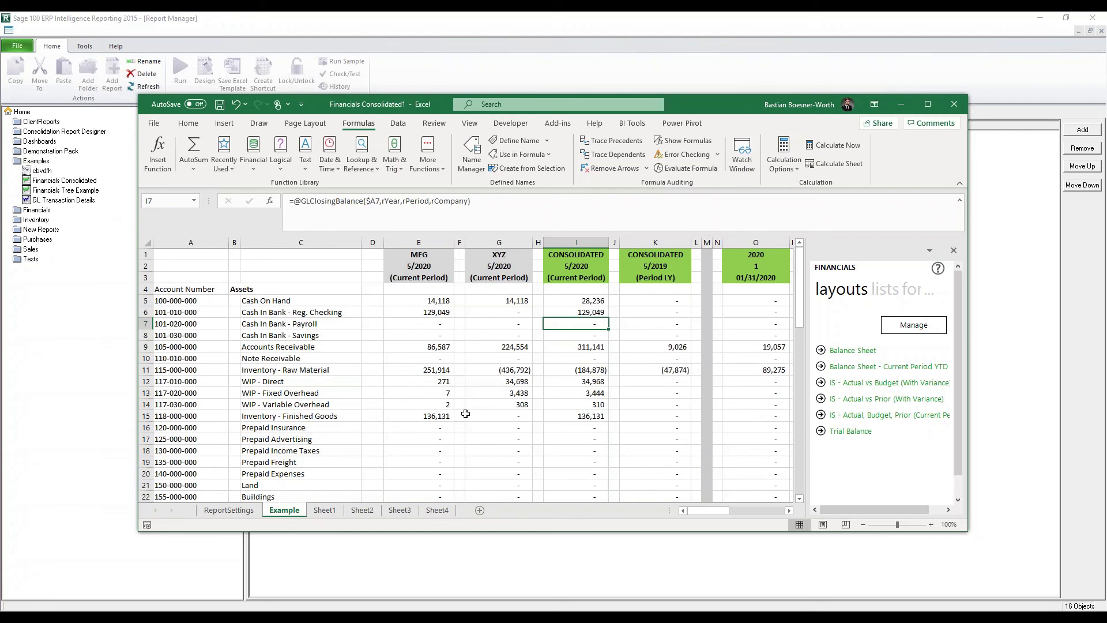
- Drill down on E9's MFG Accounts Receivable balance to create the Drill Balance sheet
left_click(523, 440)
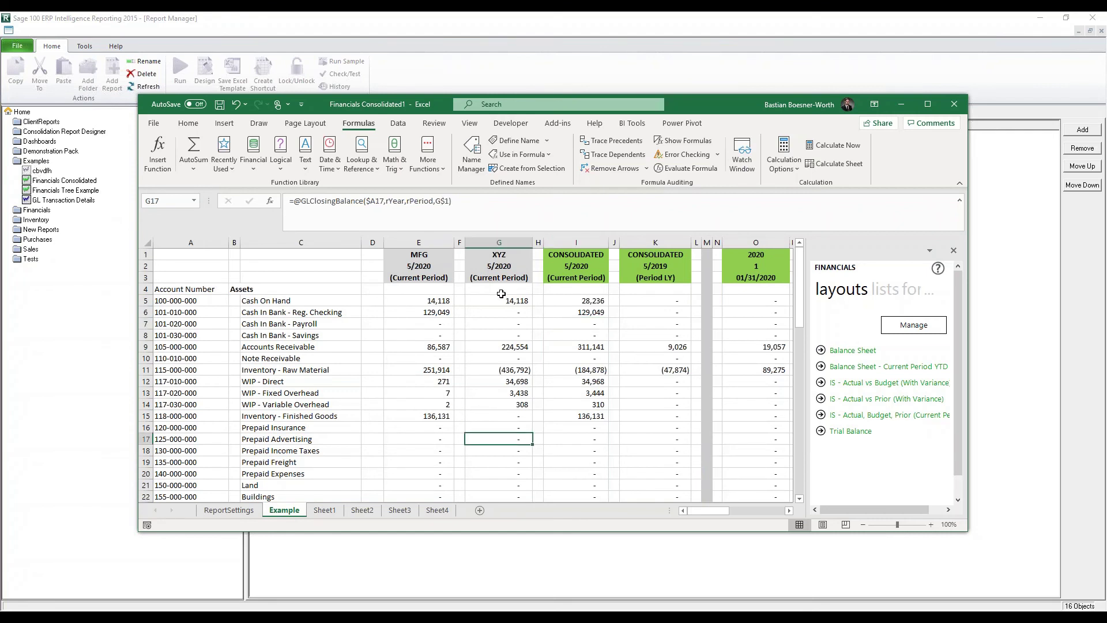
left_click(438, 349)
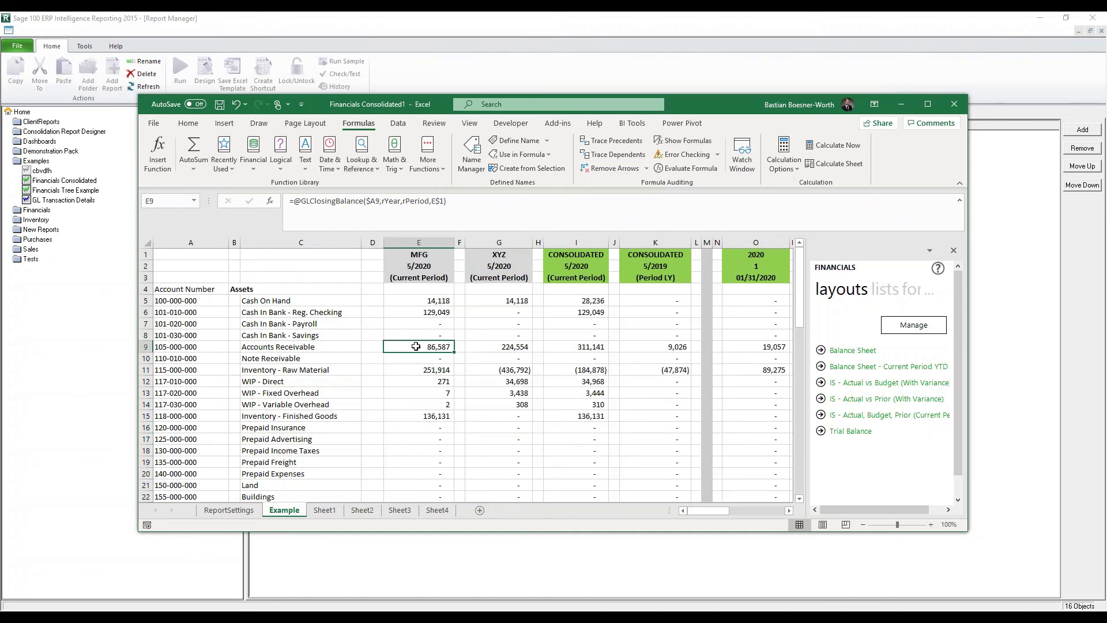
right_click(415, 347)
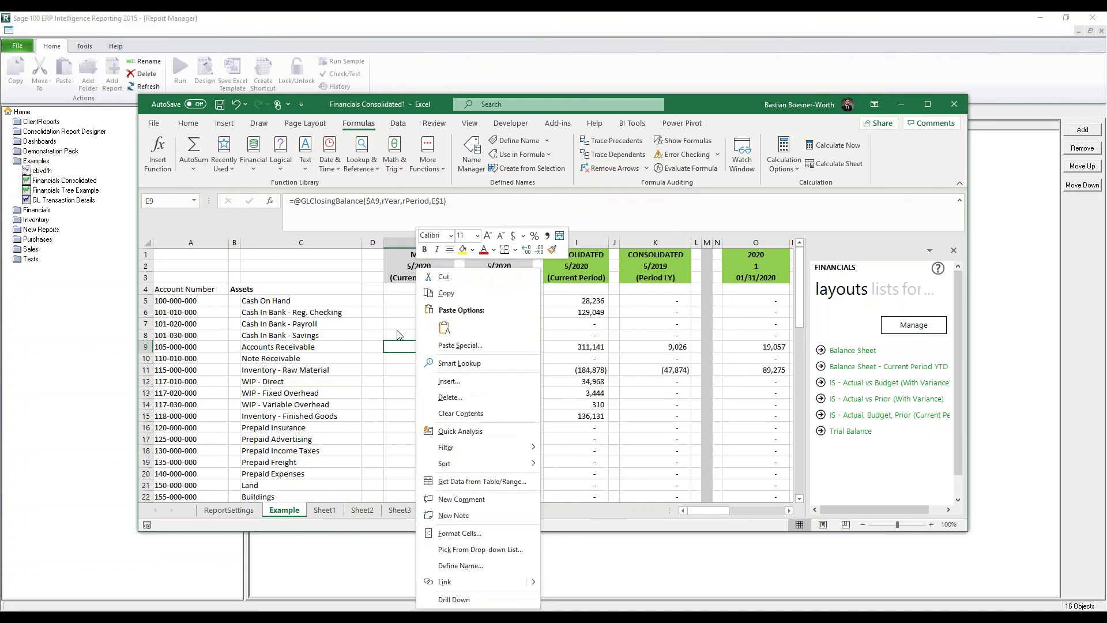
left_click(394, 353)
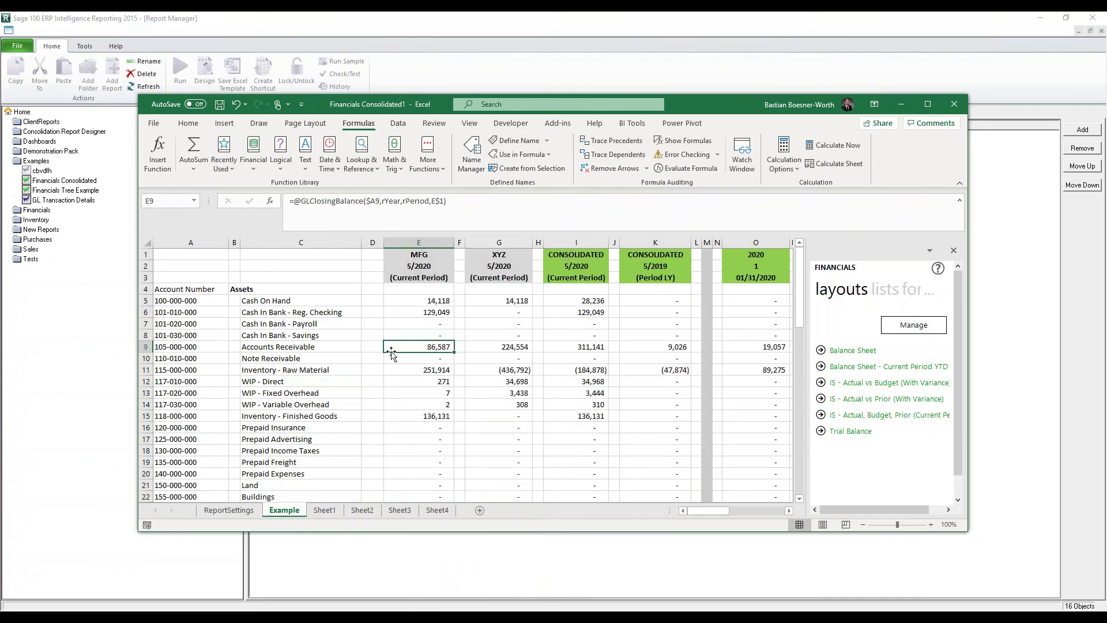
right_click(428, 349)
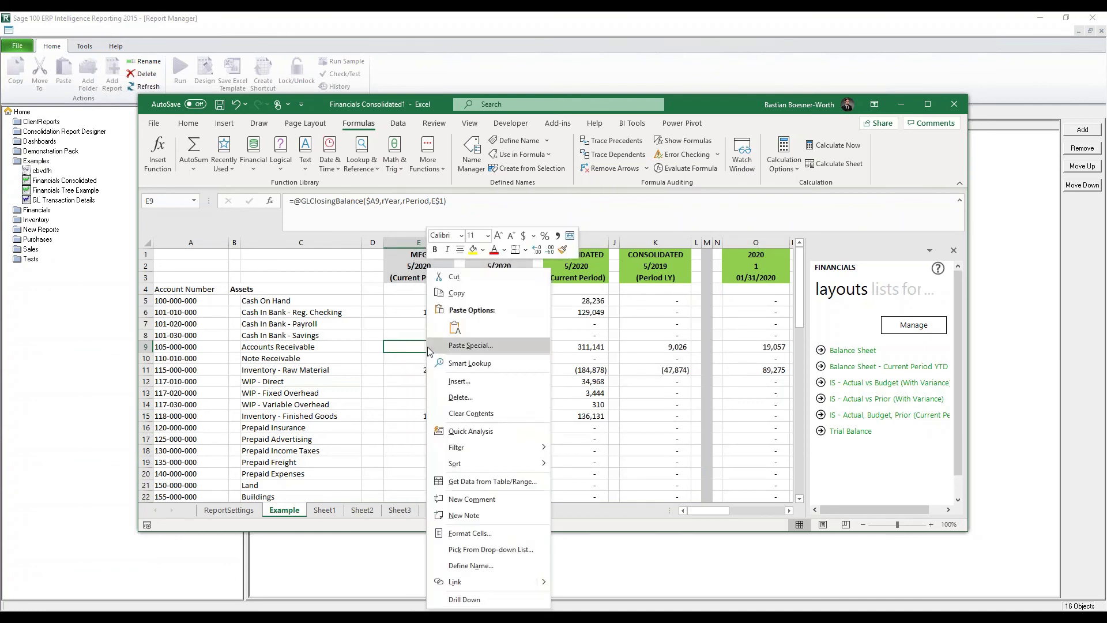
left_click(470, 598)
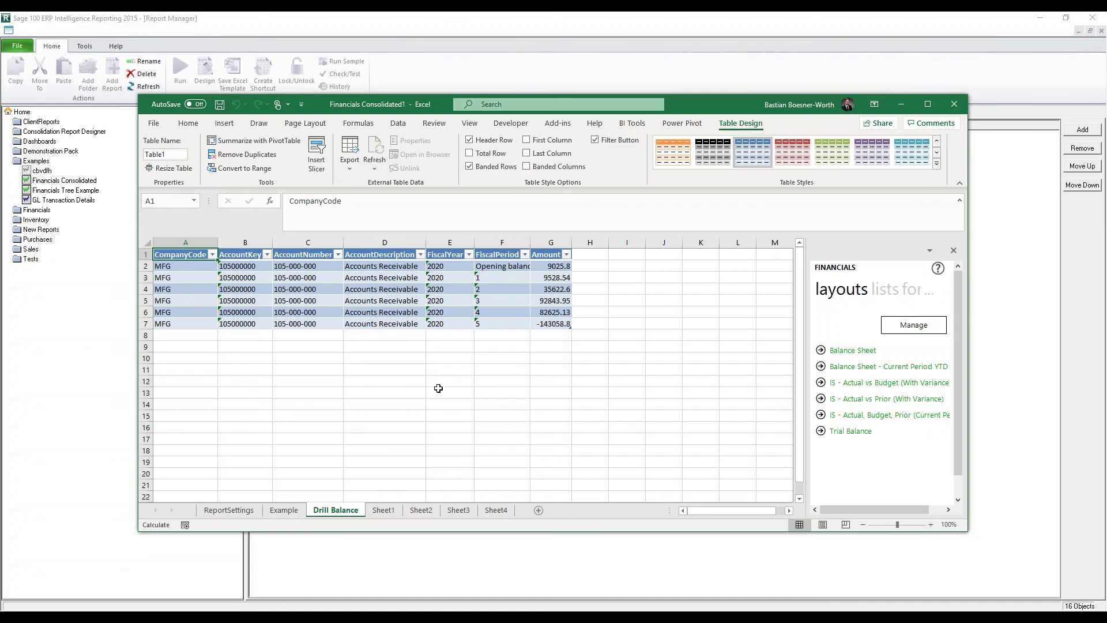
- Drill into the period 3 amount to produce Drill Transactions, then return to the Example sheet
right_click(545, 300)
left_click(583, 600)
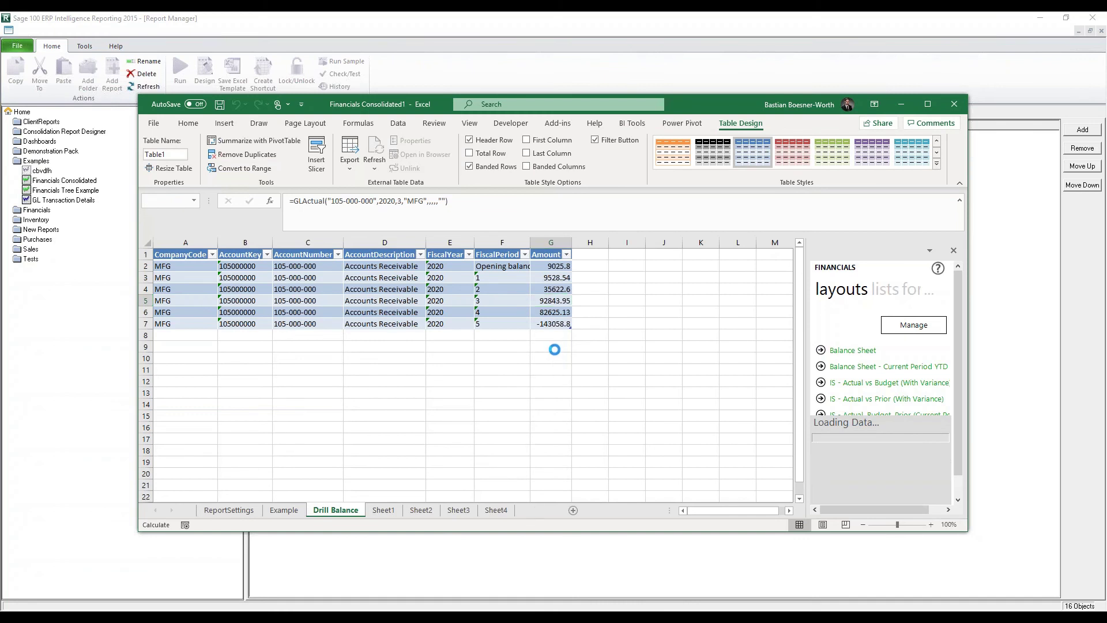
left_click_drag(696, 511, 625, 514)
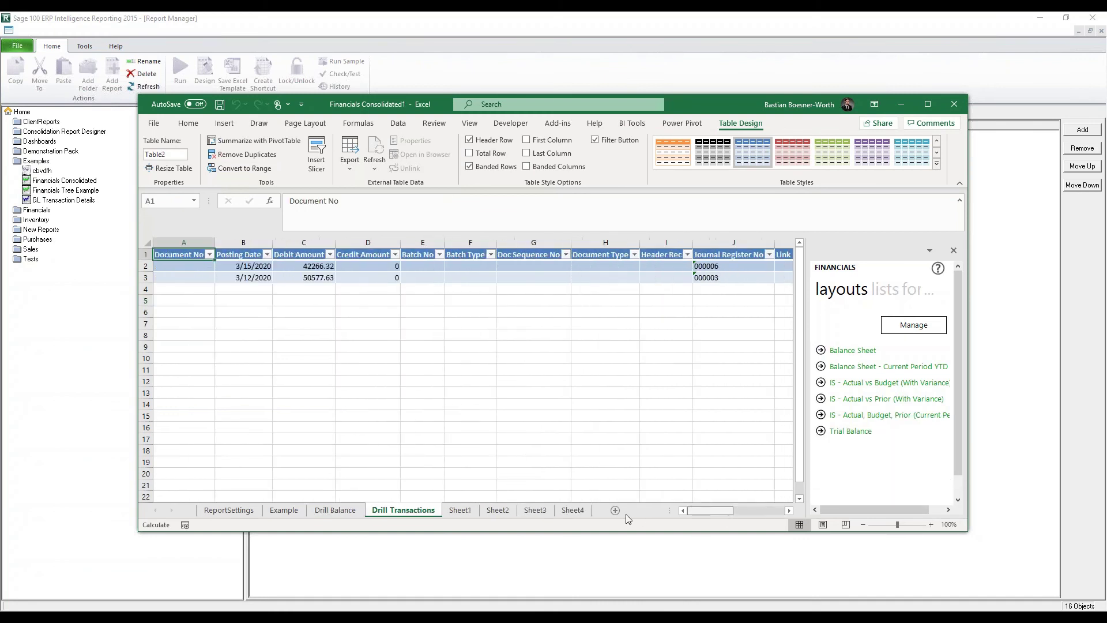
left_click(370, 370)
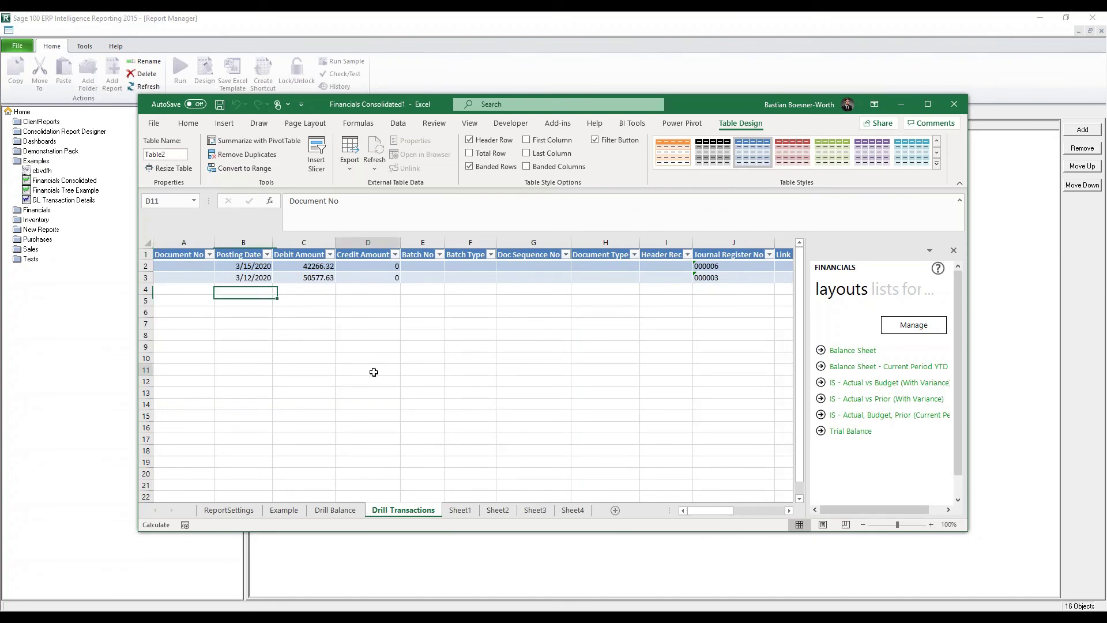
left_click(346, 511)
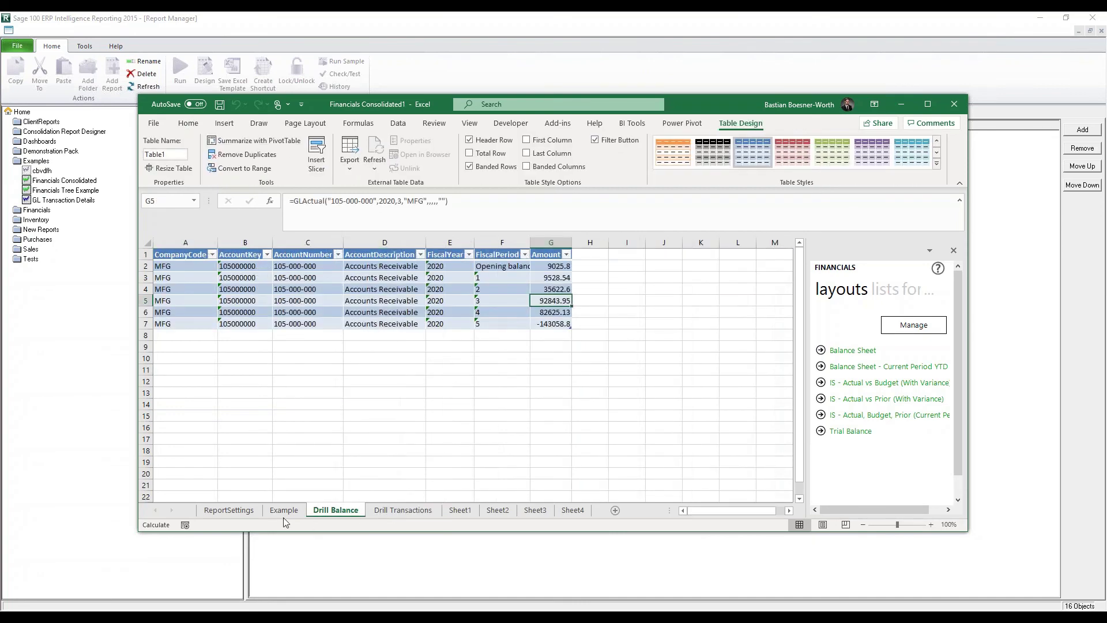
left_click(284, 510)
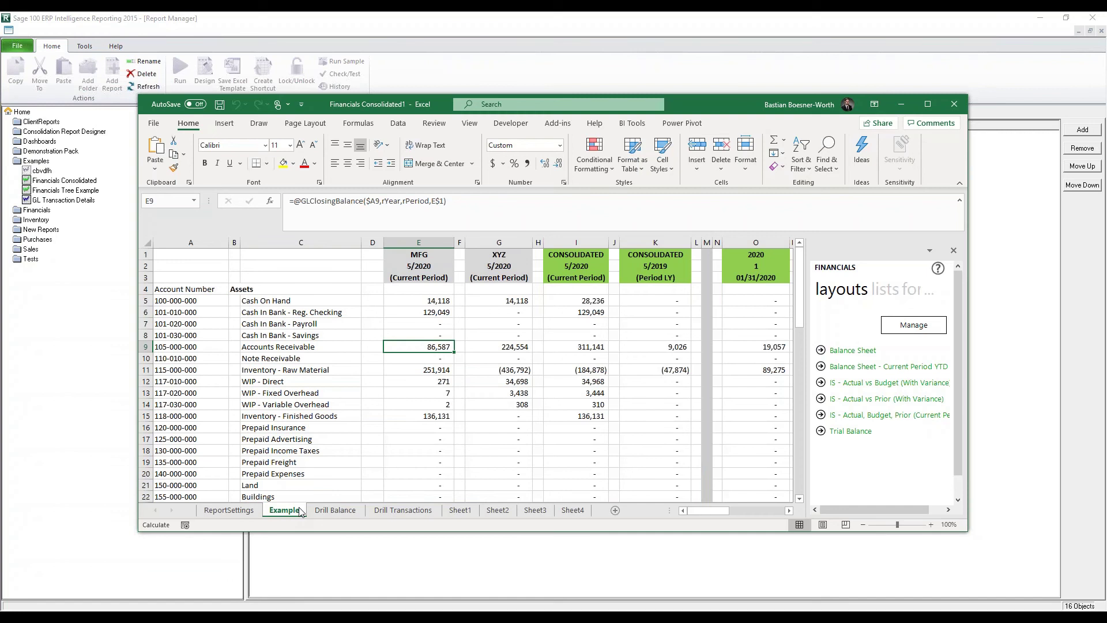
- Cycle the Financials task pane through lists, formulas and trees back to its layouts page
left_click(883, 294)
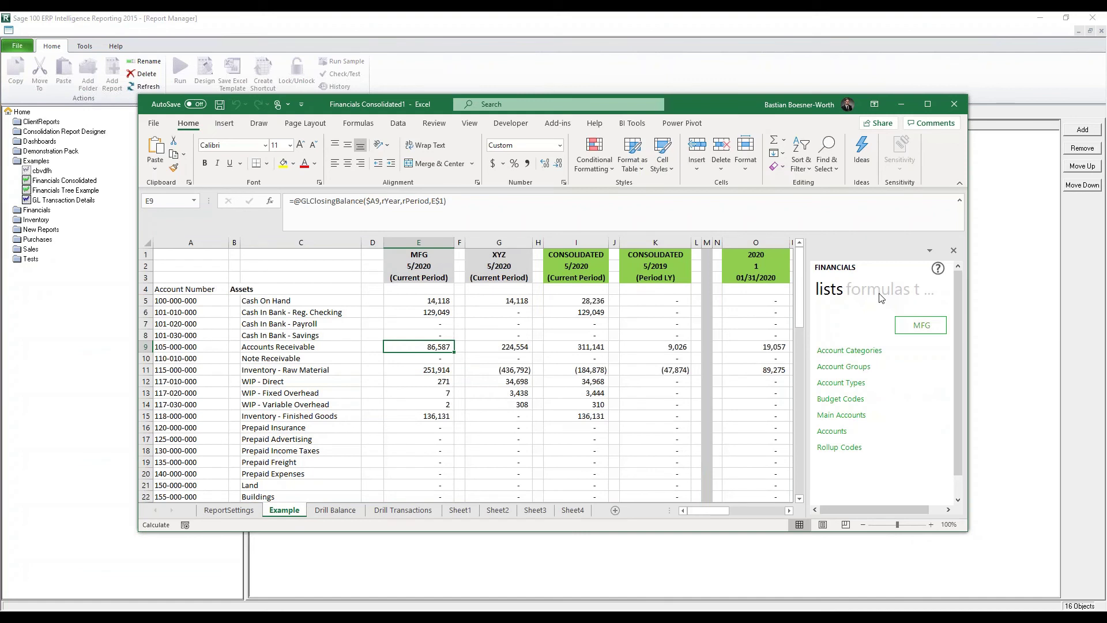
left_click(881, 297)
left_click(881, 298)
left_click(881, 297)
left_click(882, 300)
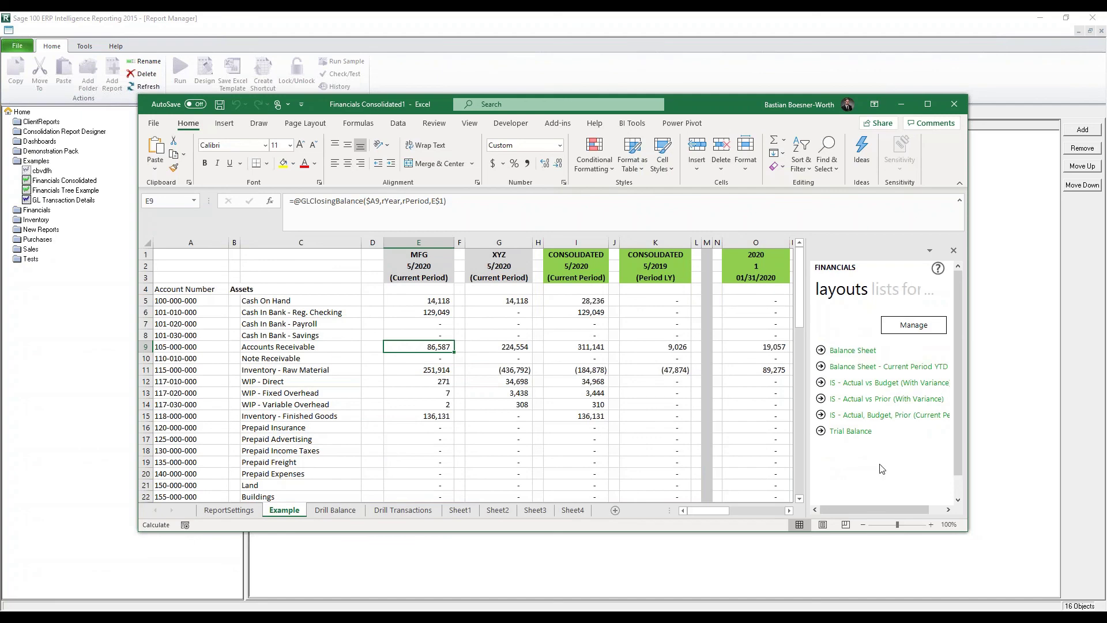
left_click(928, 105)
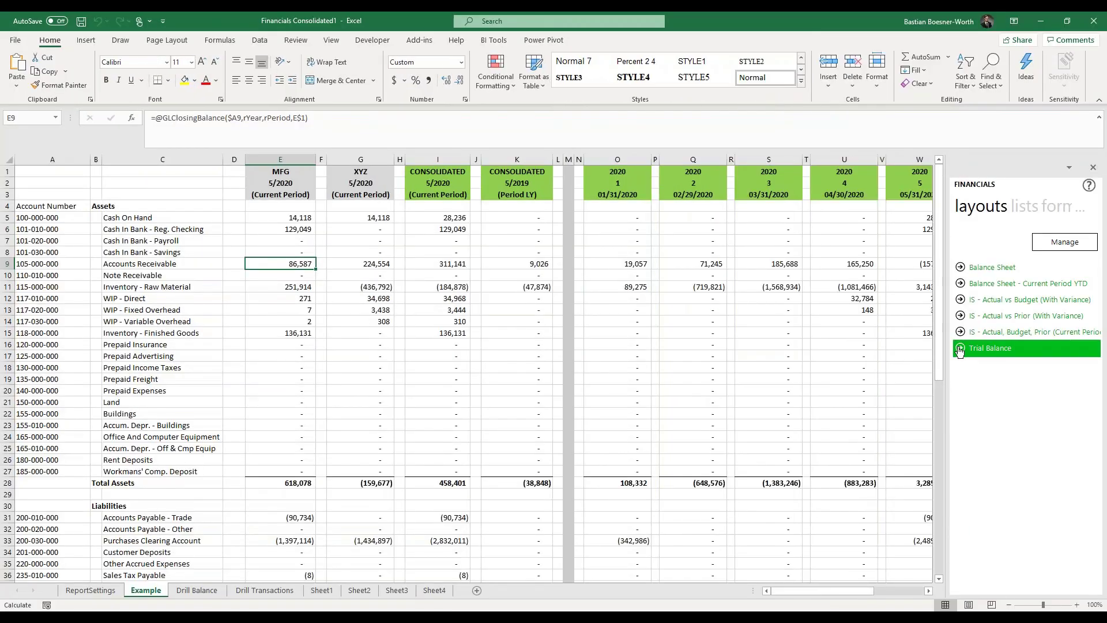
- Run the Financials Consolidated report from the Examples folder in Report Manager
left_click(960, 349)
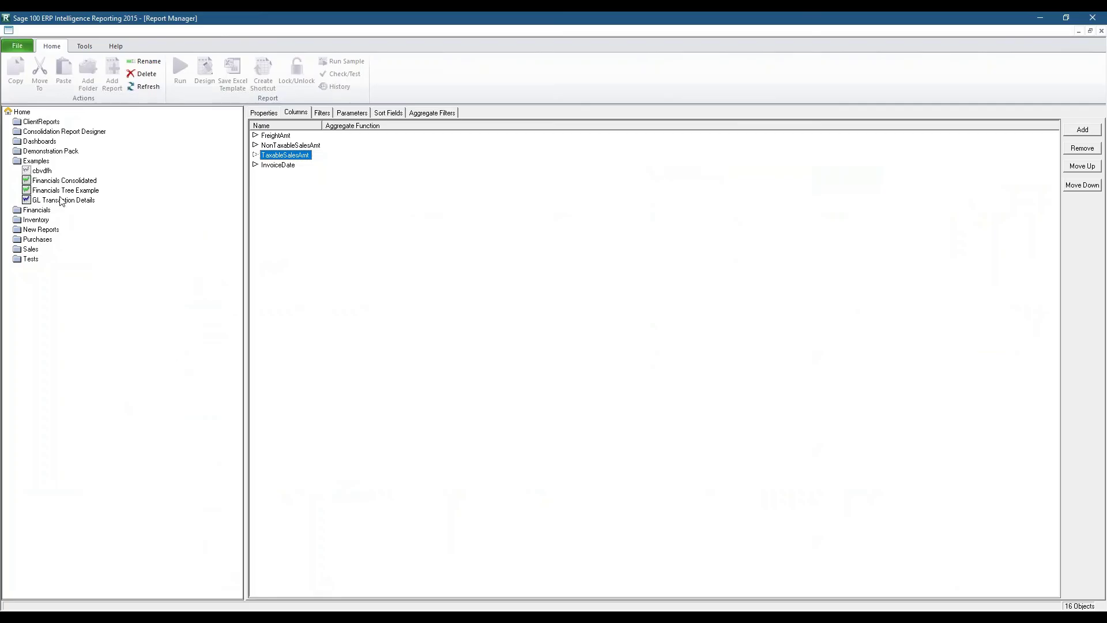
double_click(34, 163)
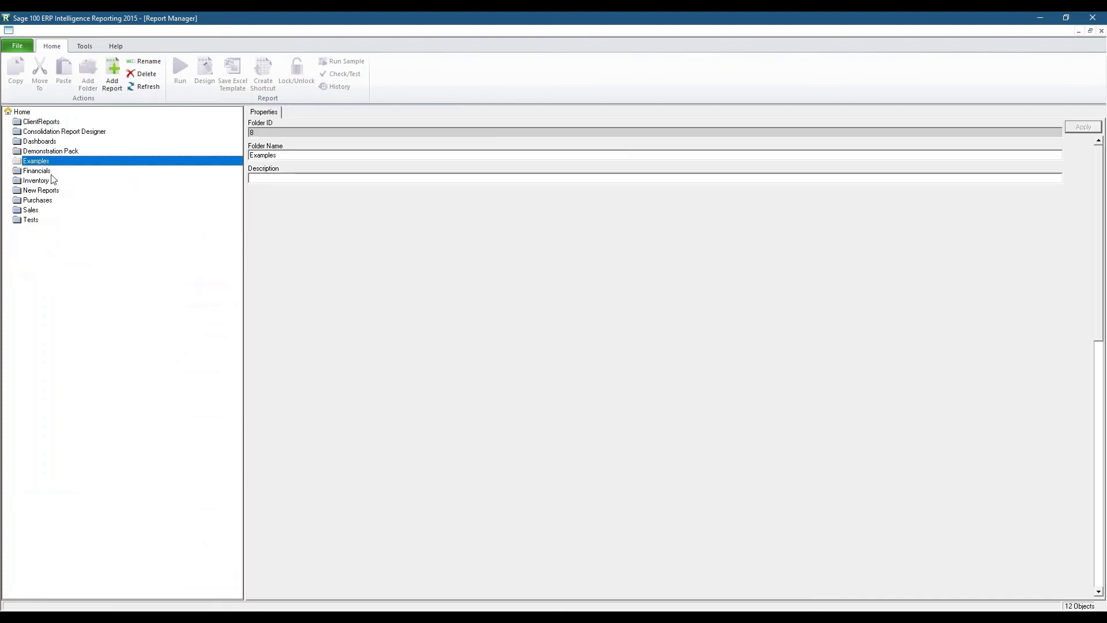
double_click(36, 161)
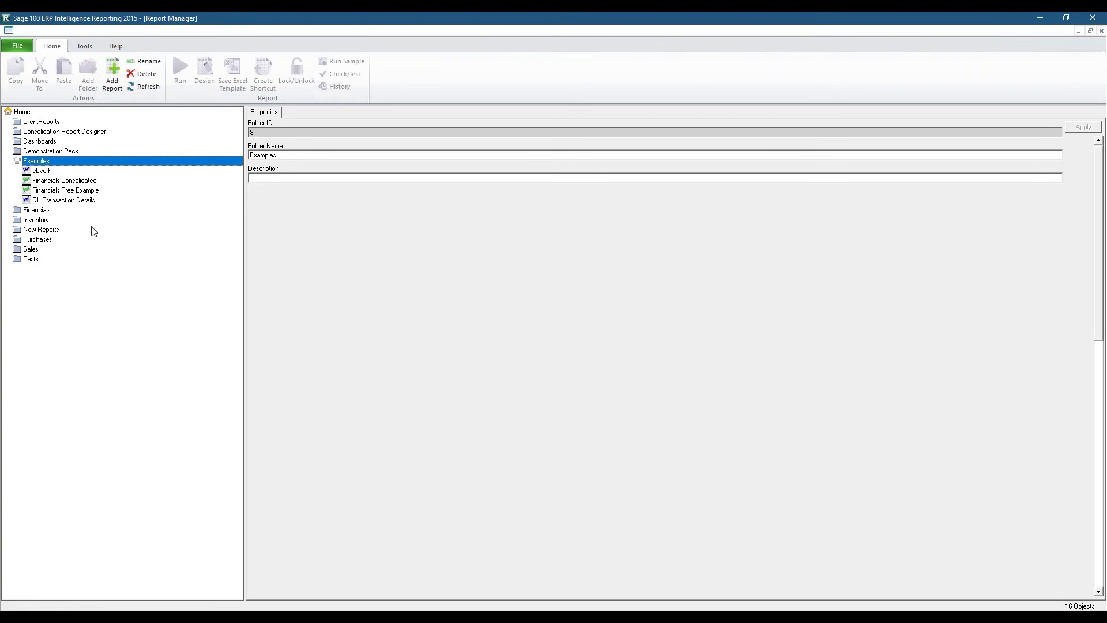
left_click(78, 181)
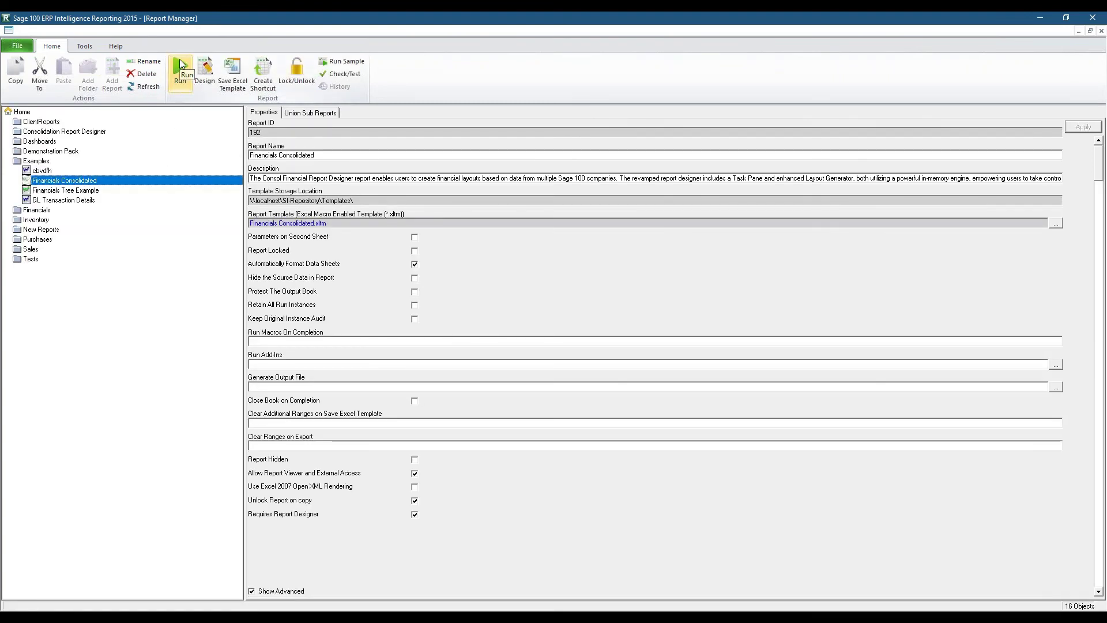
left_click(179, 59)
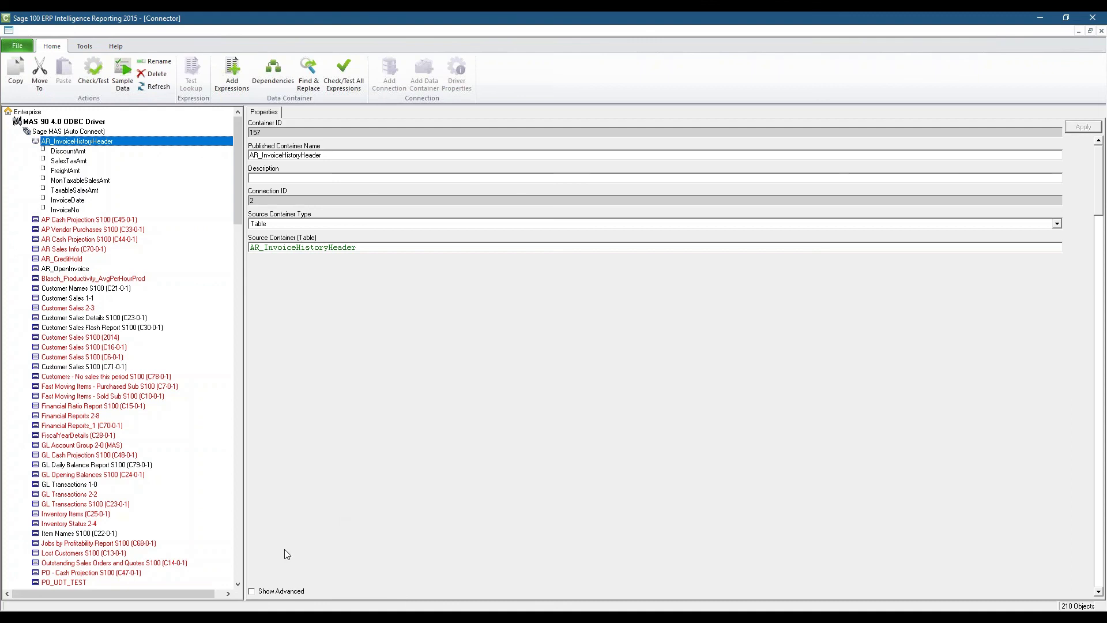
mouse_move(338, 589)
mouse_move(325, 615)
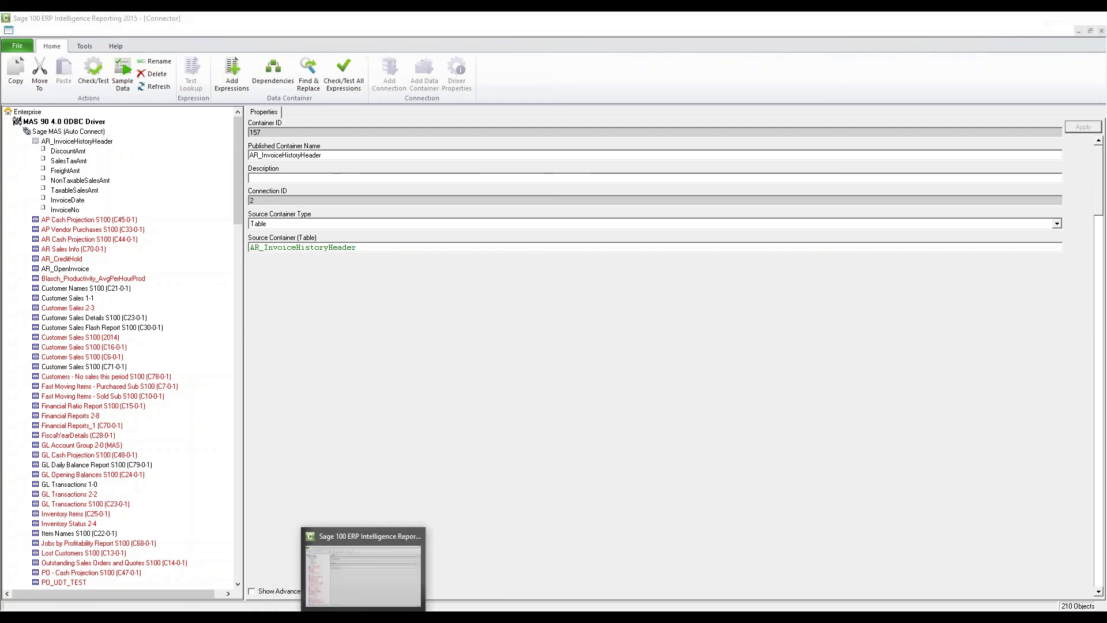
left_click(351, 571)
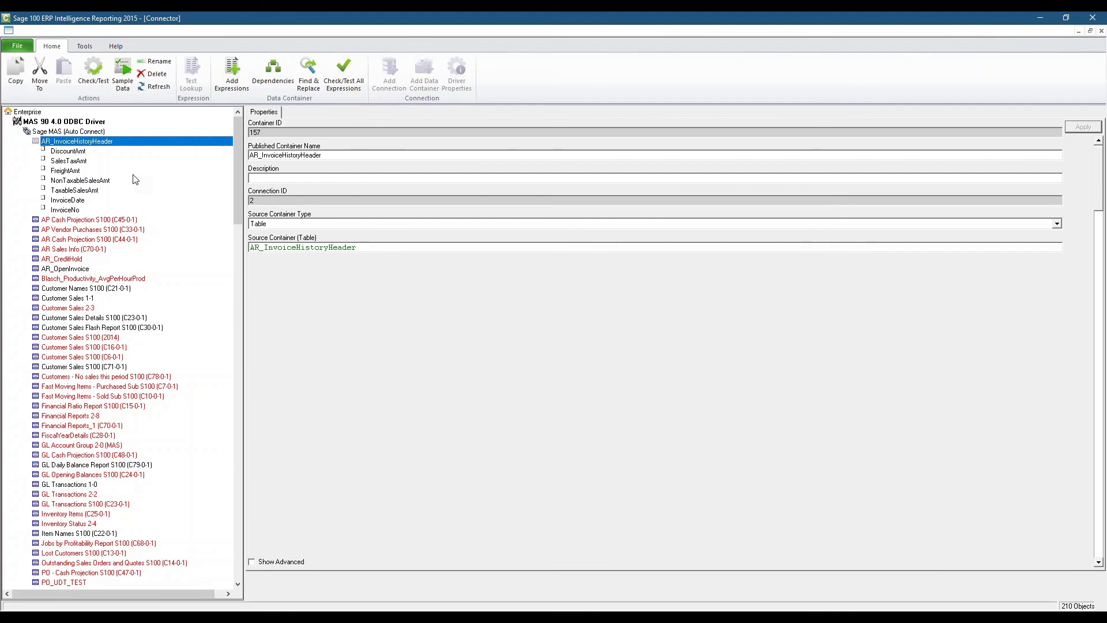
- Refresh and close the Connector, then open the Tests folder to list its six test reports, including Test_AR_Inv_History
key("F5")
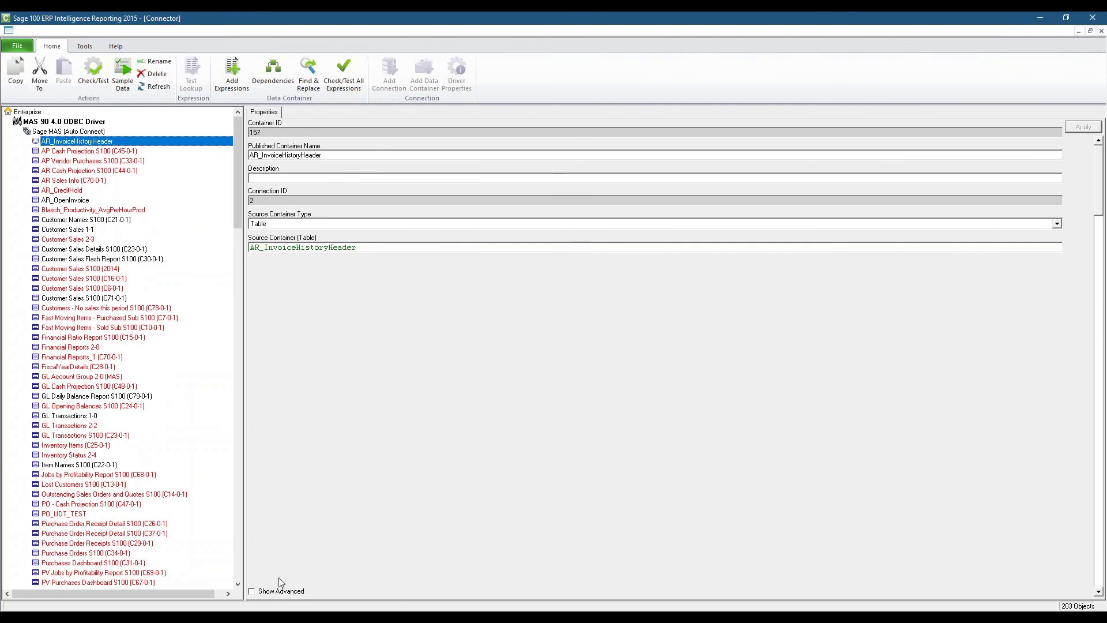
left_click(1101, 31)
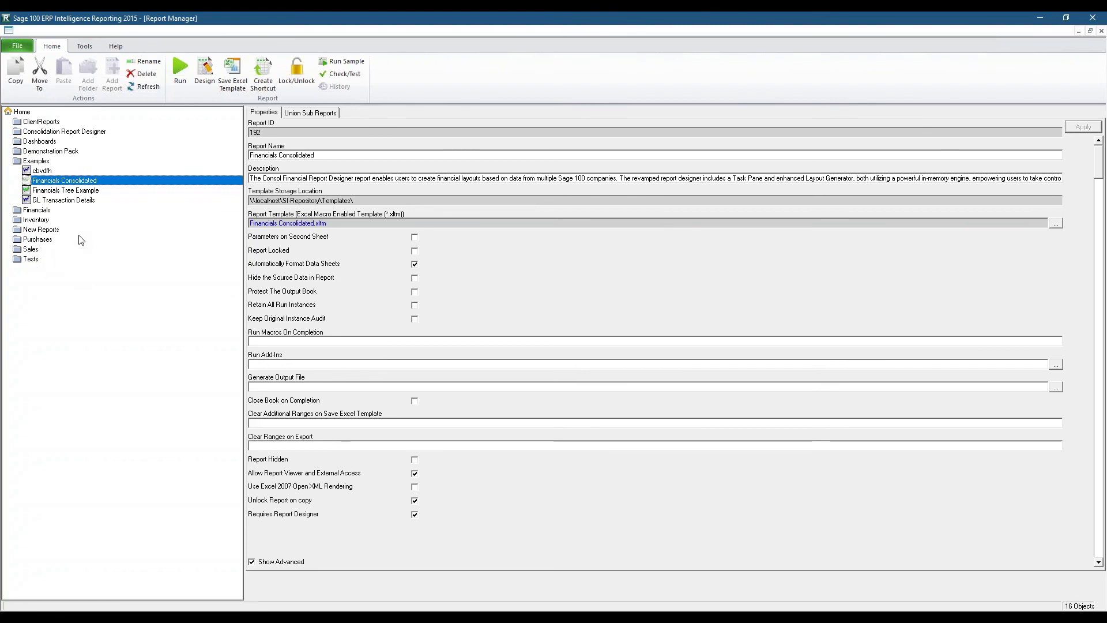
left_click(33, 260)
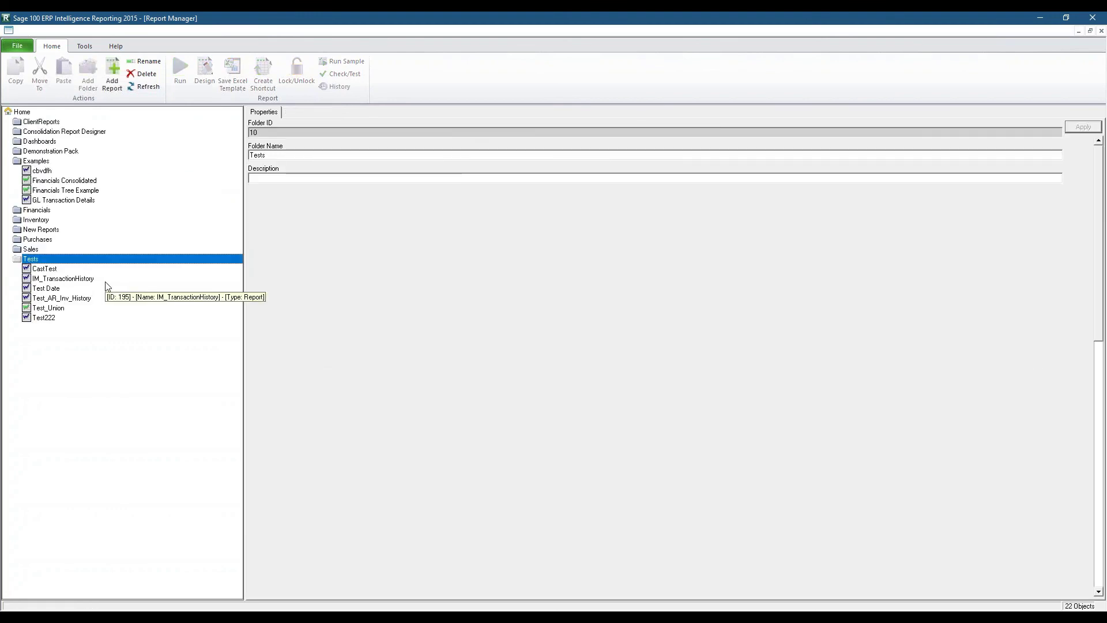